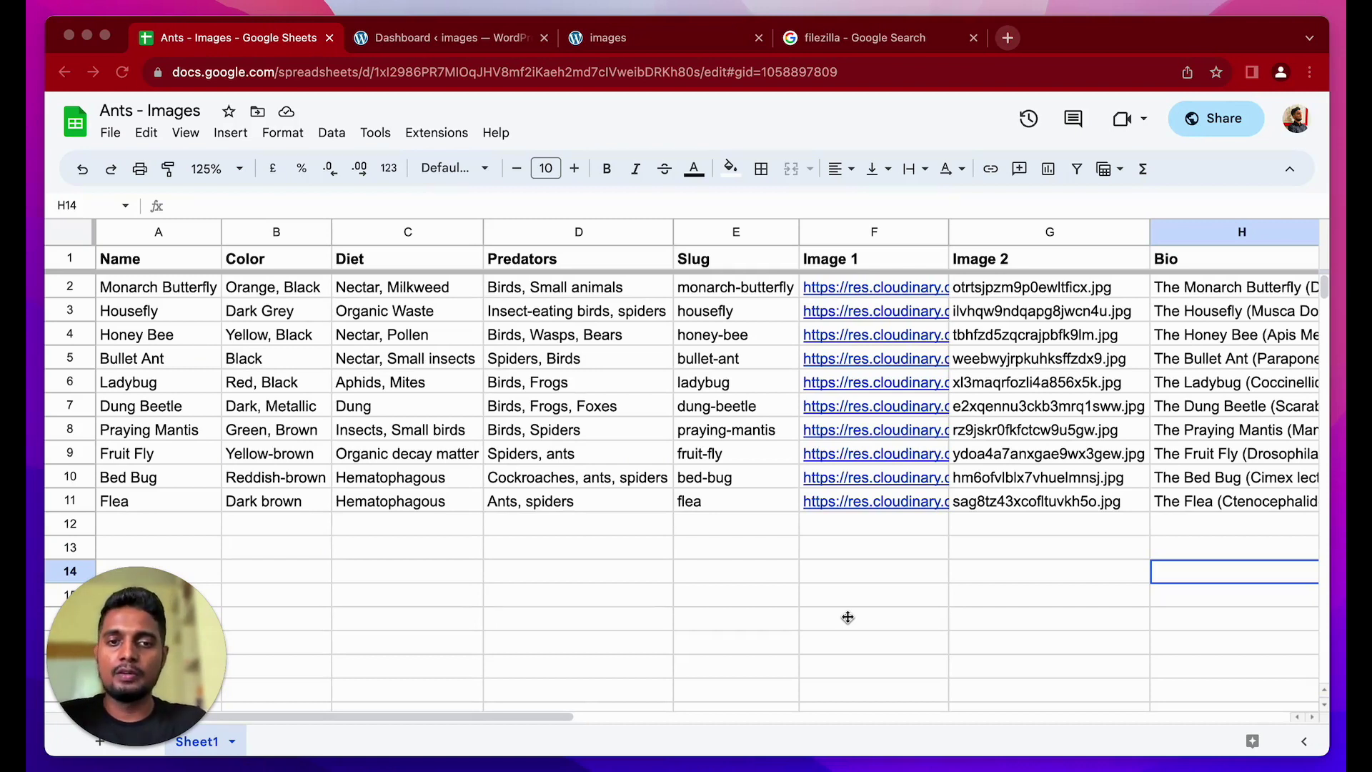
Check the WordPress site's existing posts, then return to the Ants - Images spreadsheet
click(473, 40)
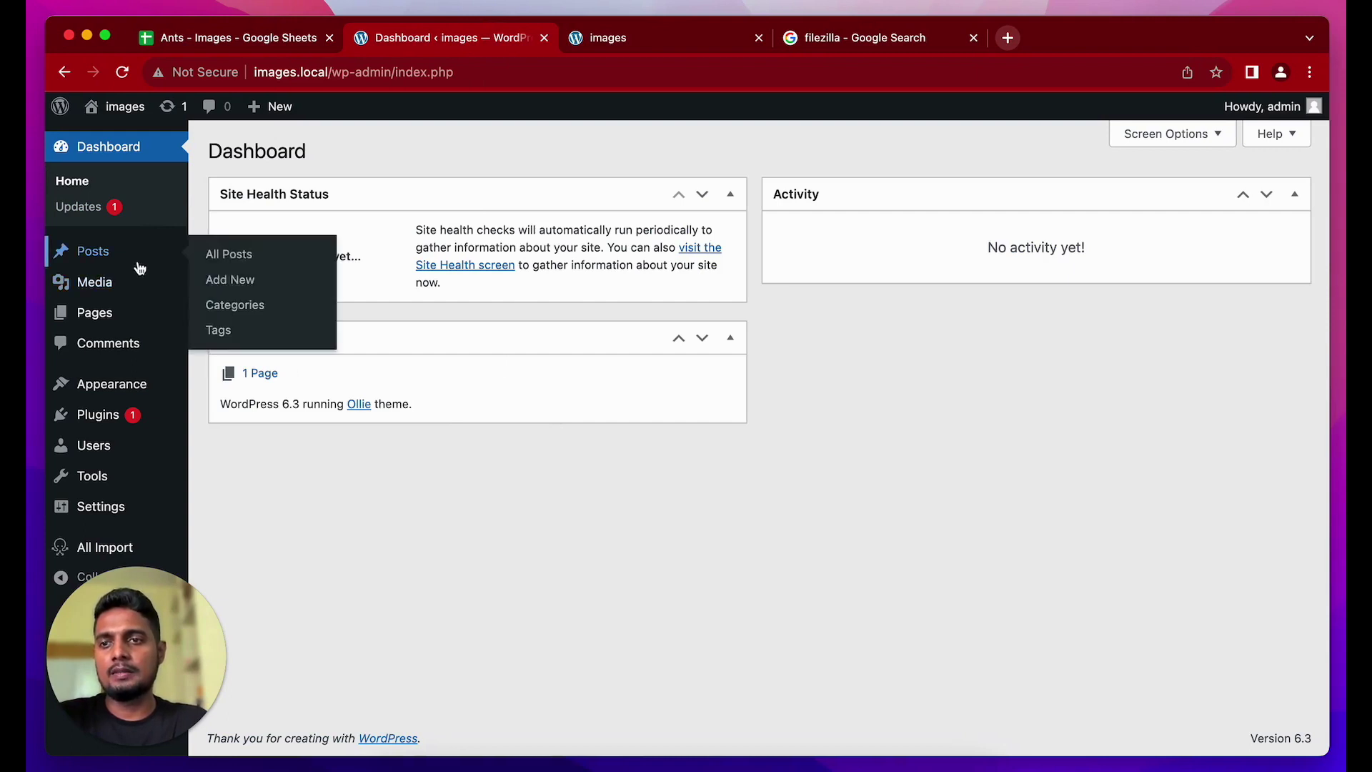
click(96, 251)
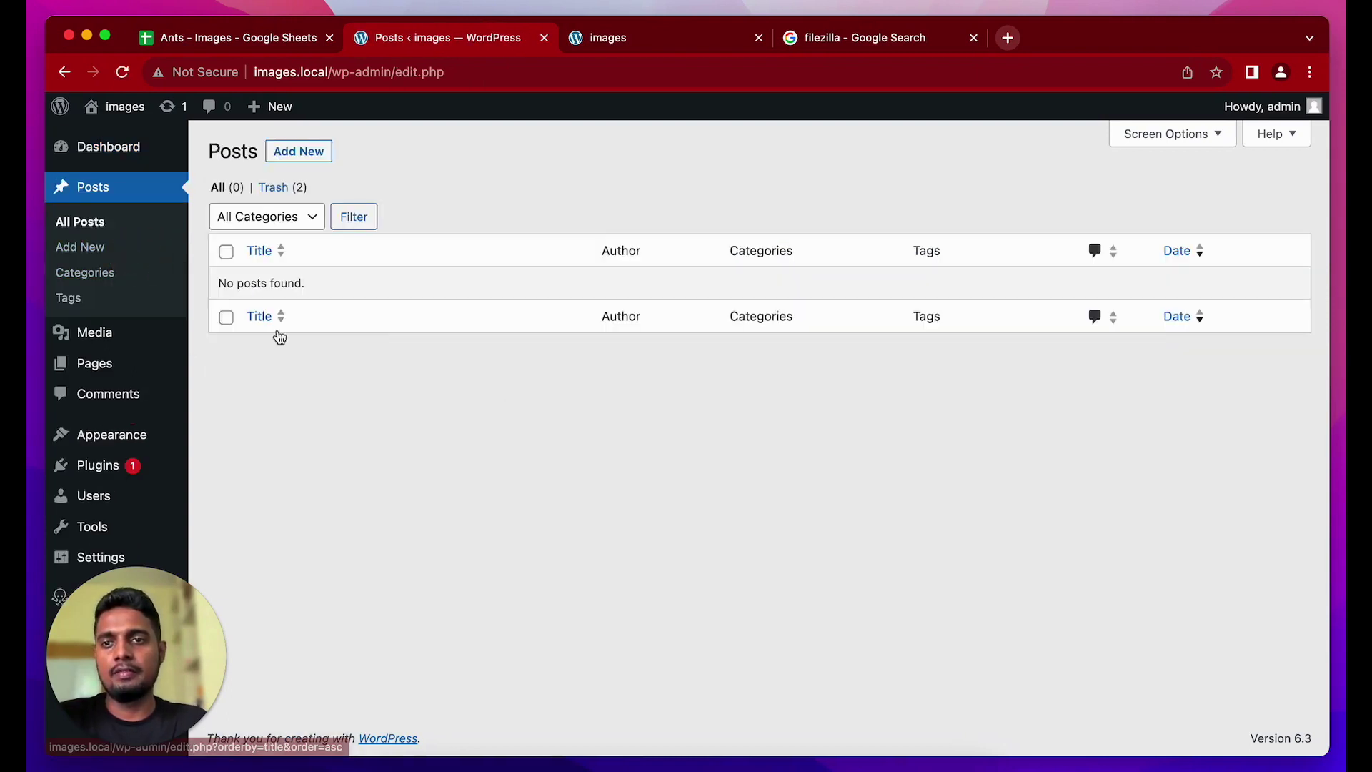
click(96, 145)
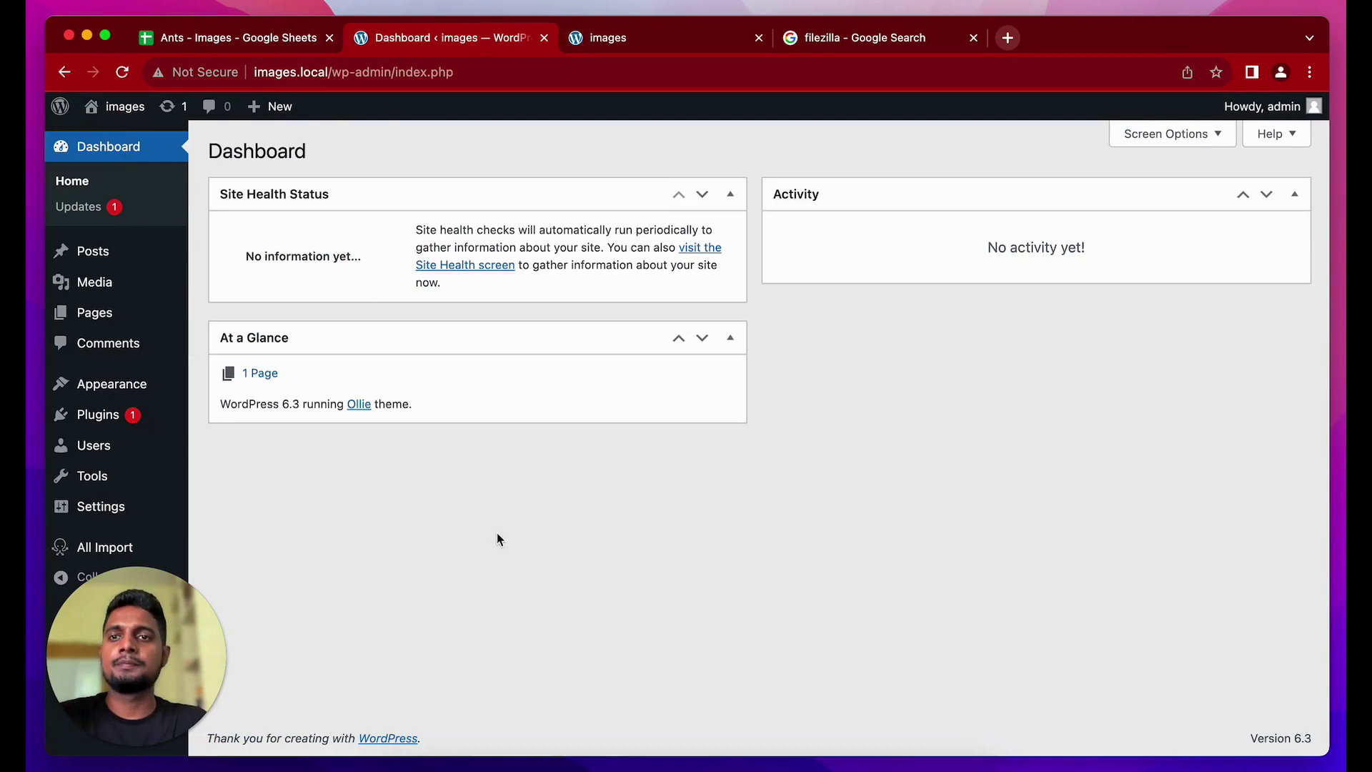
click(259, 37)
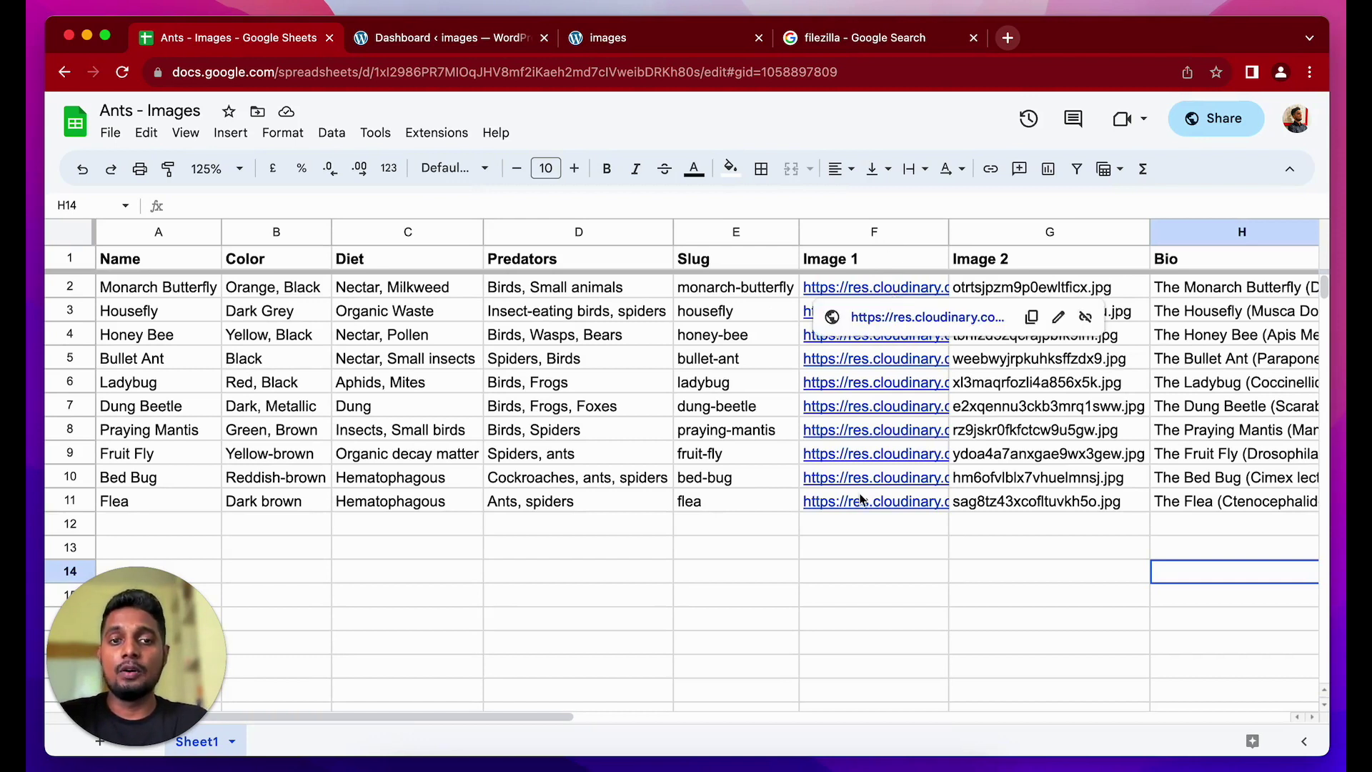
View the Ladybug row's linked Image 1 picture and close it again
click(873, 564)
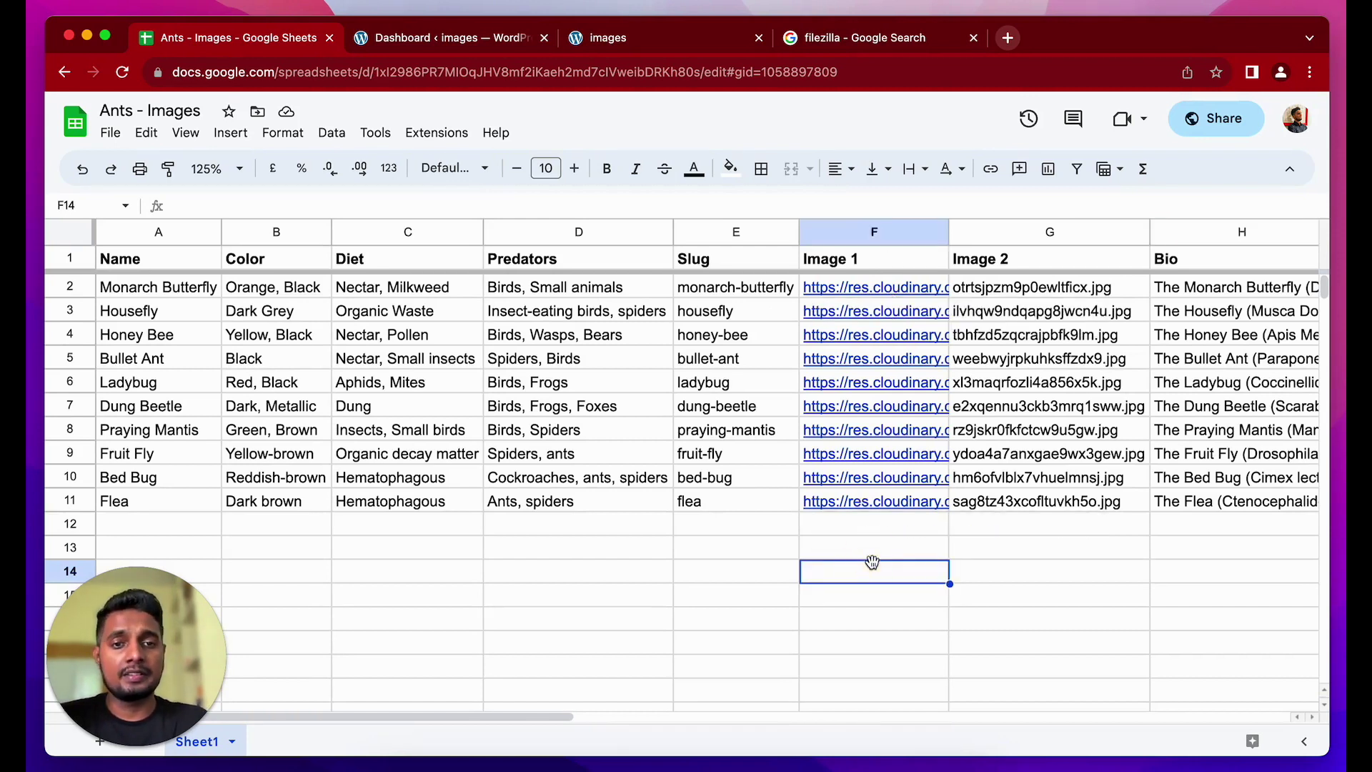
click(147, 384)
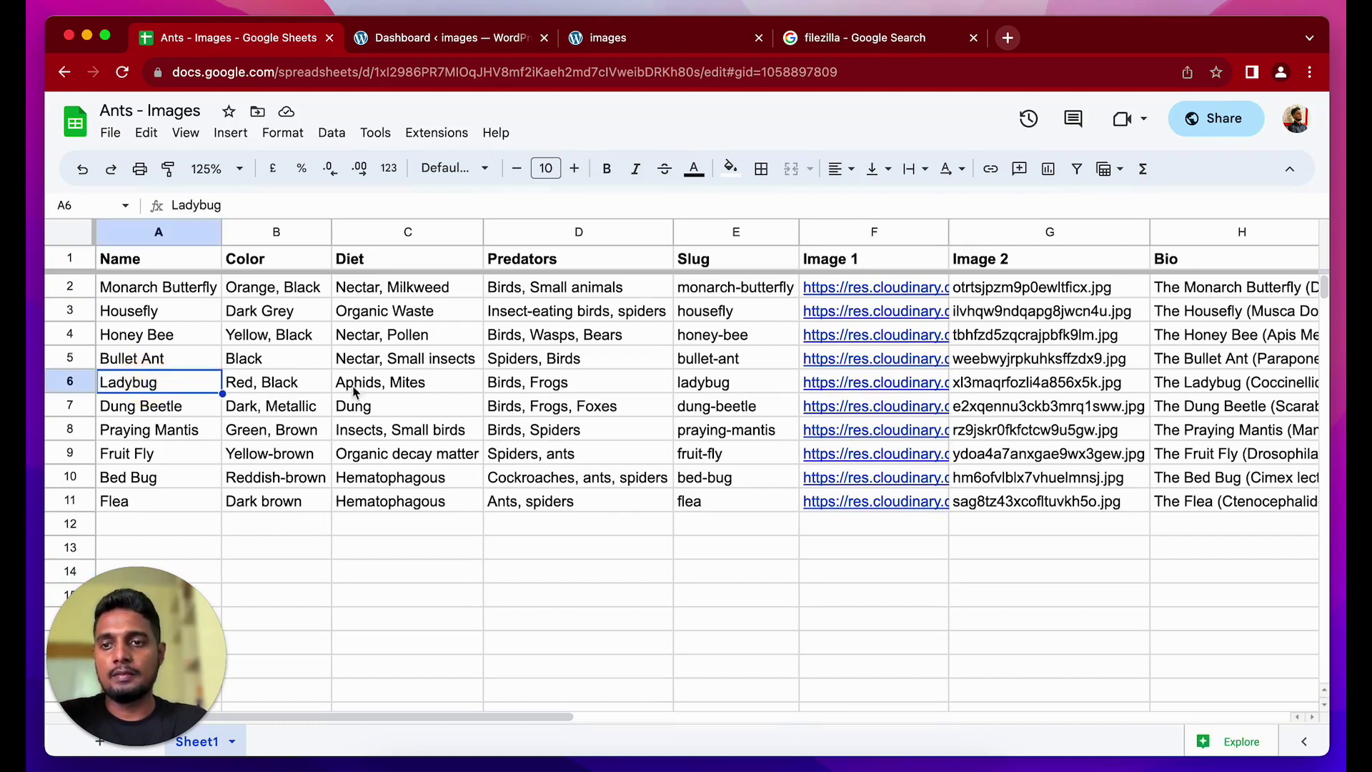
click(860, 384)
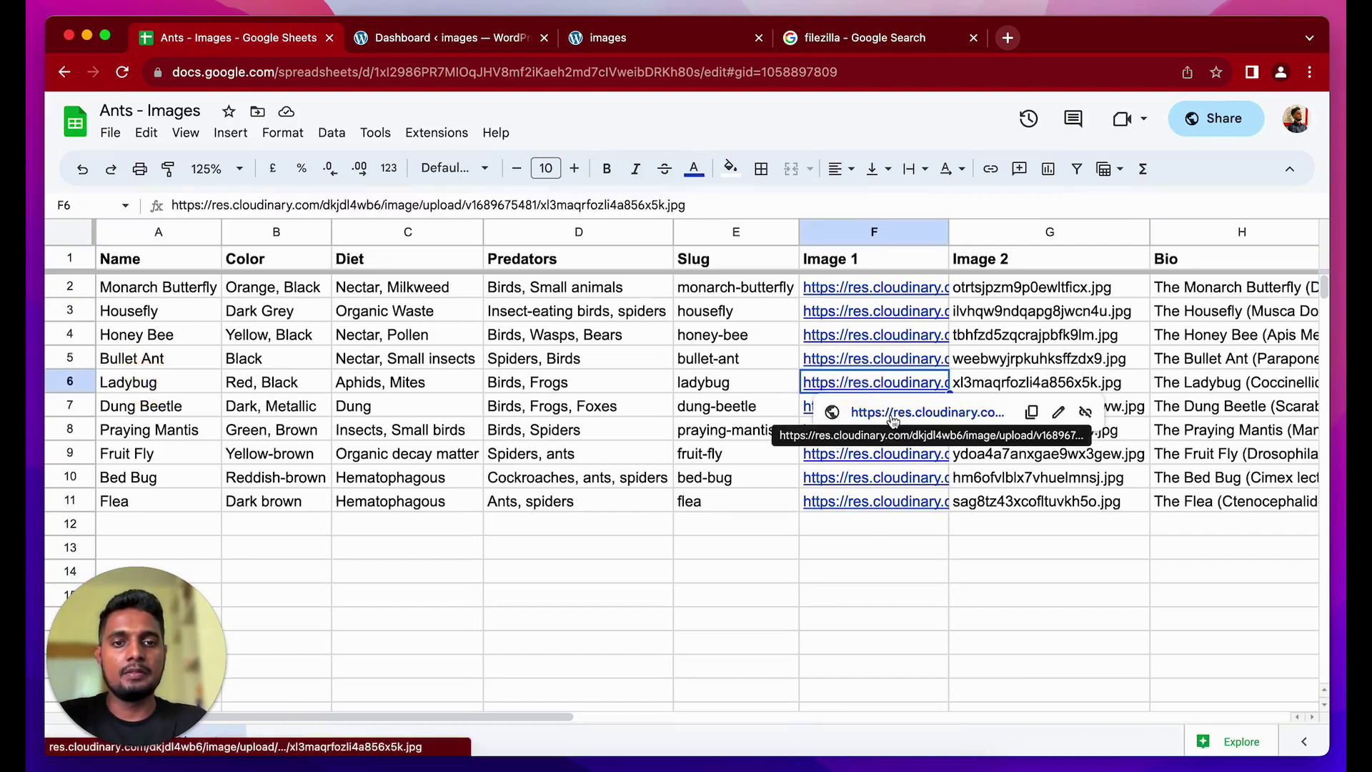
click(890, 418)
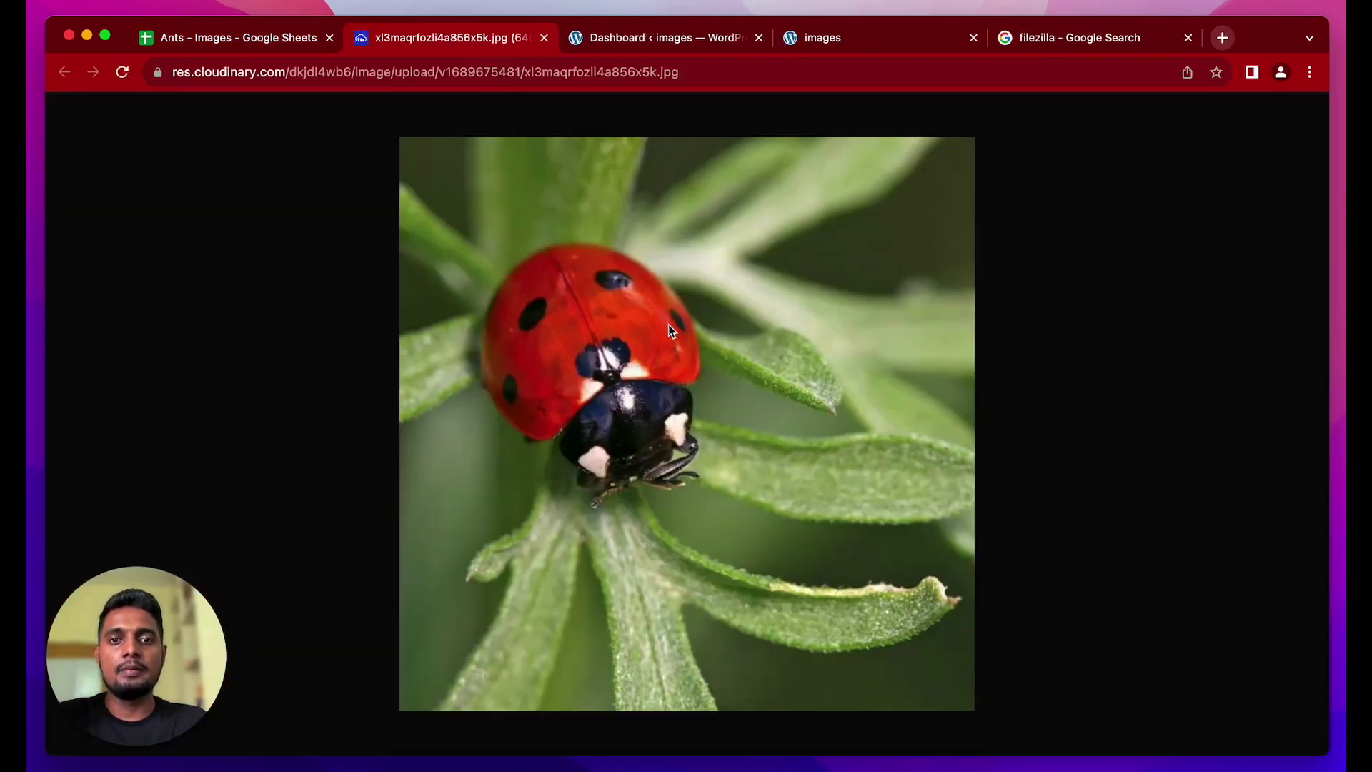
click(544, 38)
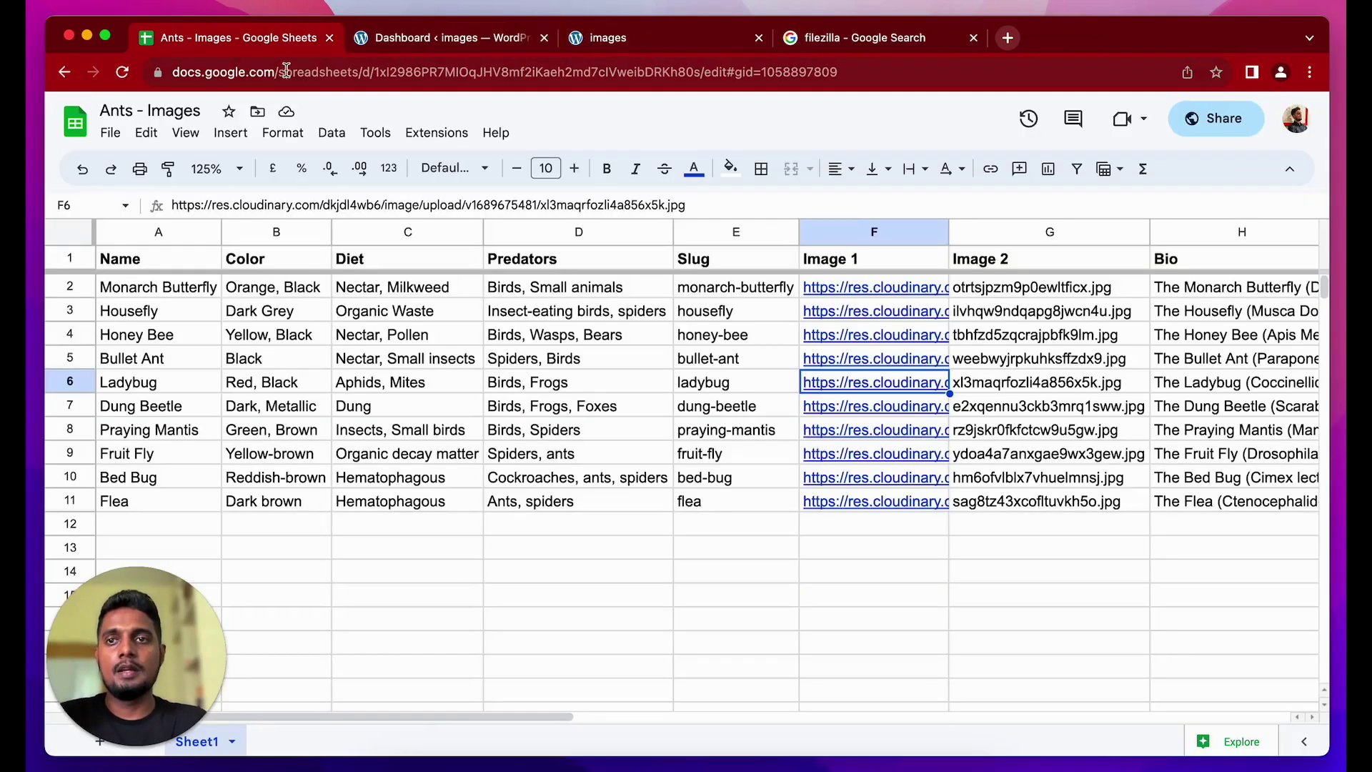
Examine the Image 2 file names and the matching image files in the local ants folder
click(998, 384)
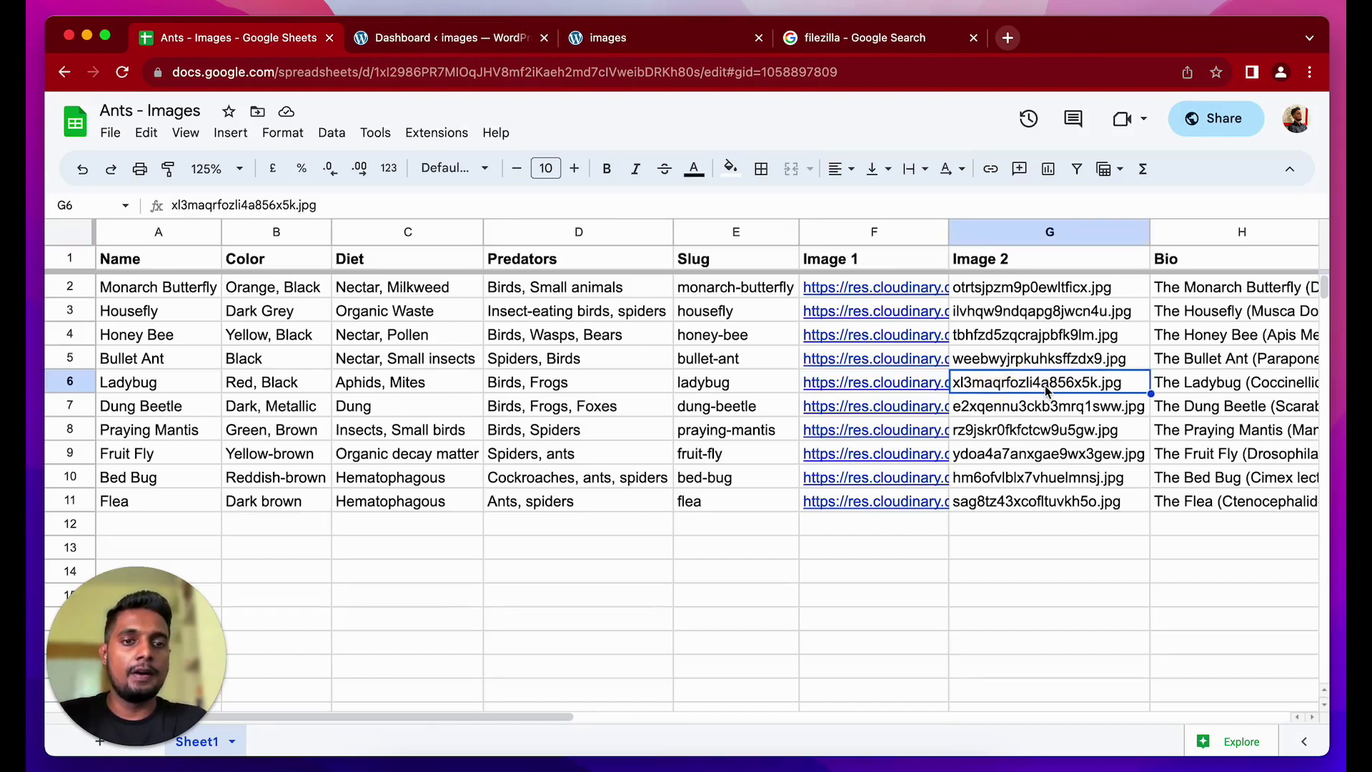
click(1034, 291)
drag(1033, 293, 1056, 506)
click(1055, 506)
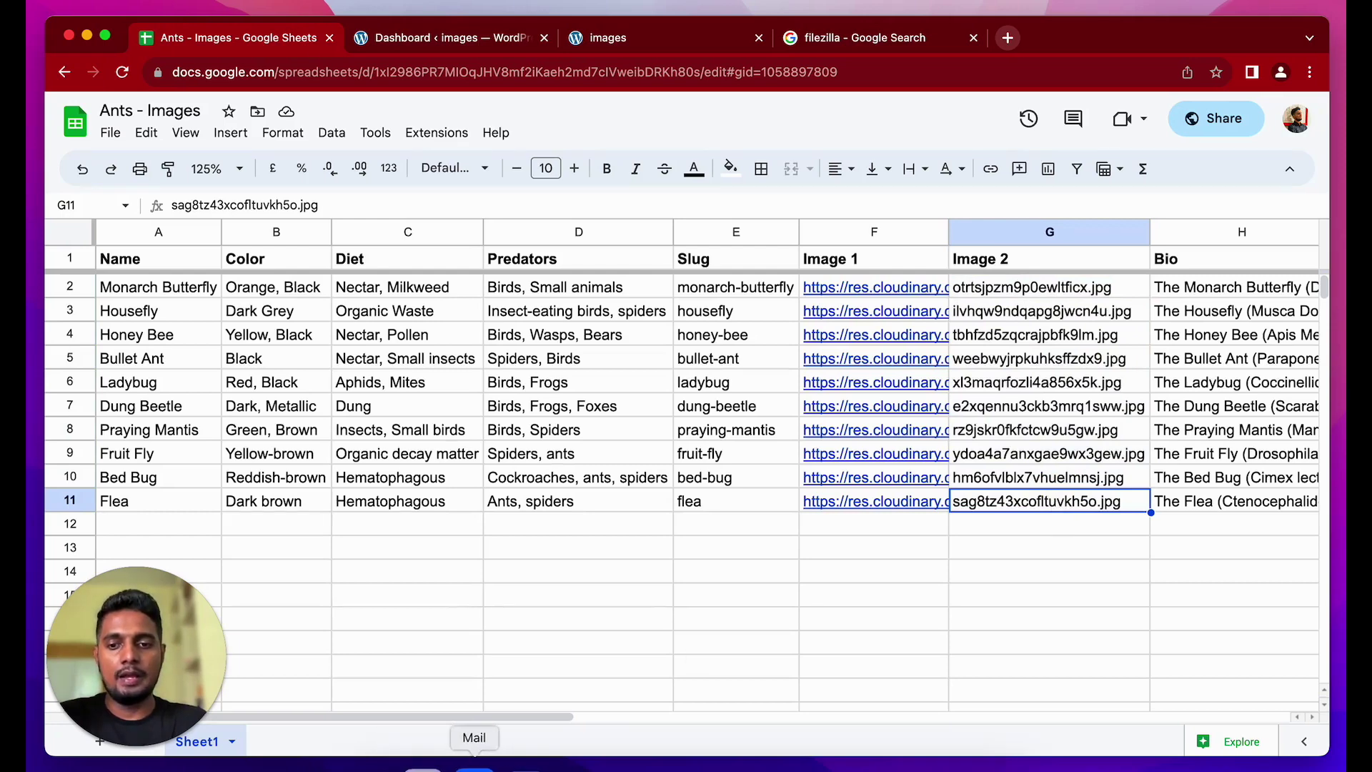
click(394, 766)
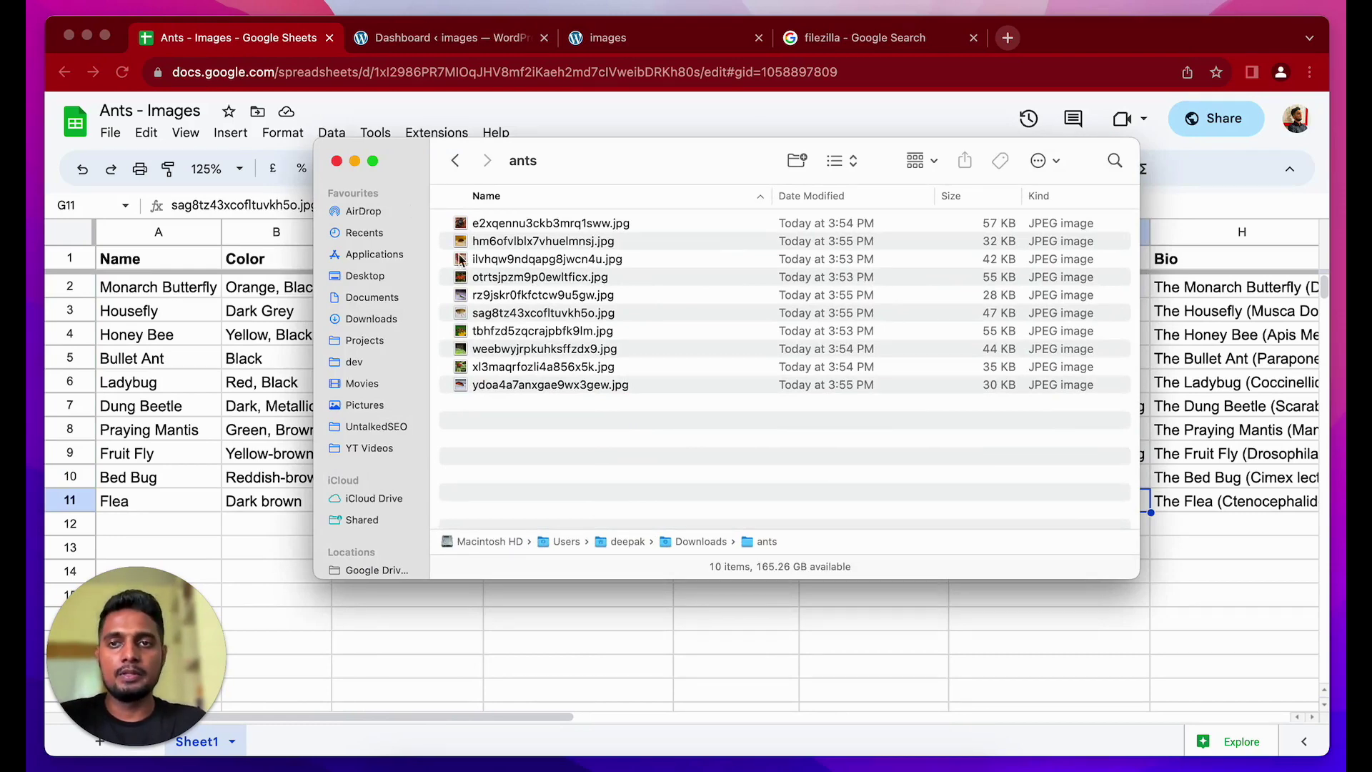
click(354, 160)
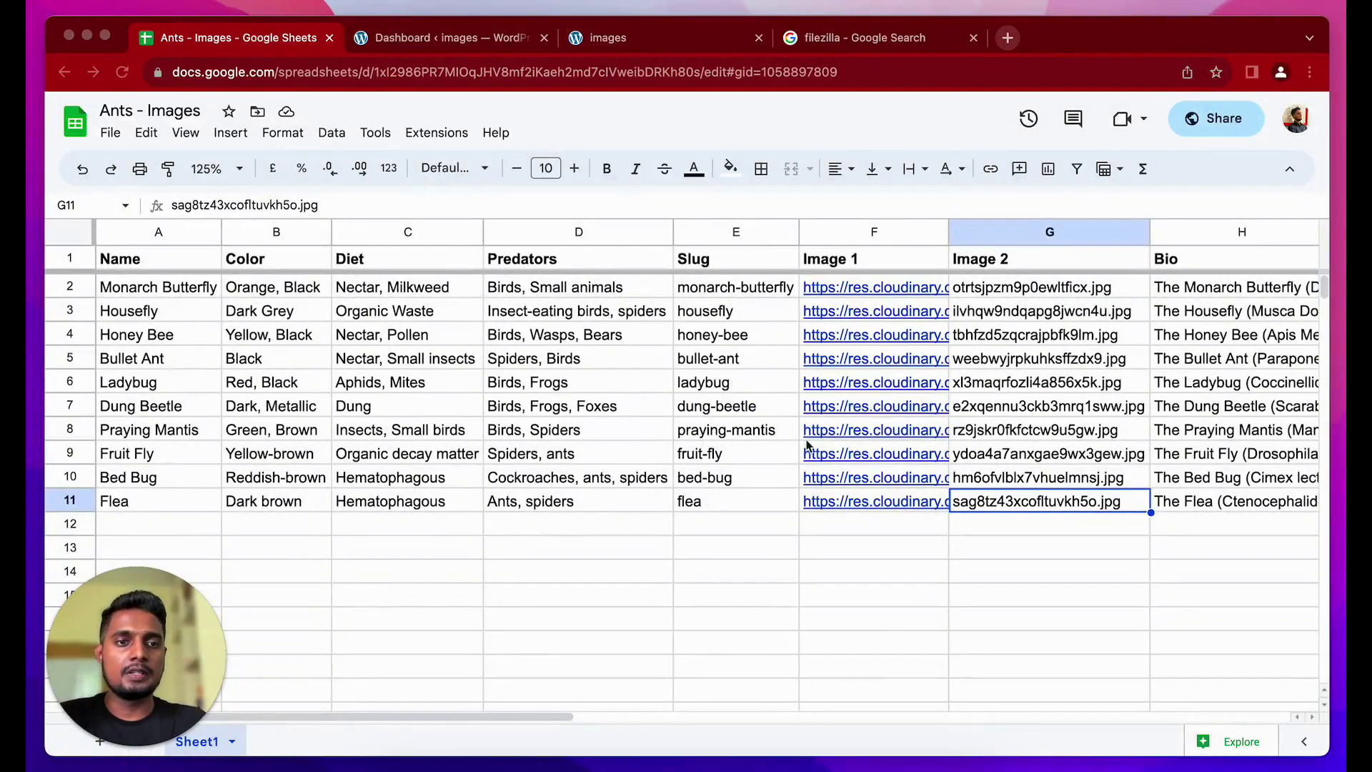
Copy the spreadsheet's sharing link with access for anyone with the link
click(1210, 125)
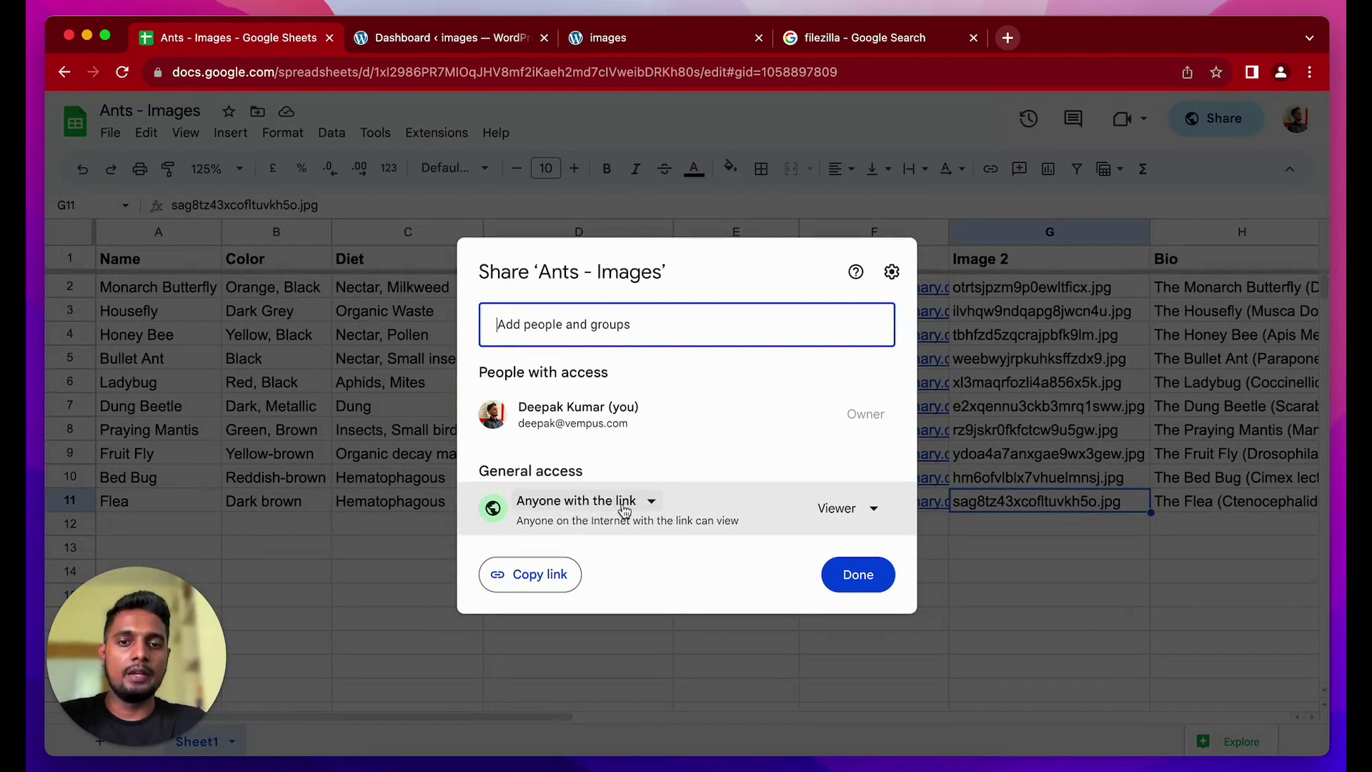
click(563, 569)
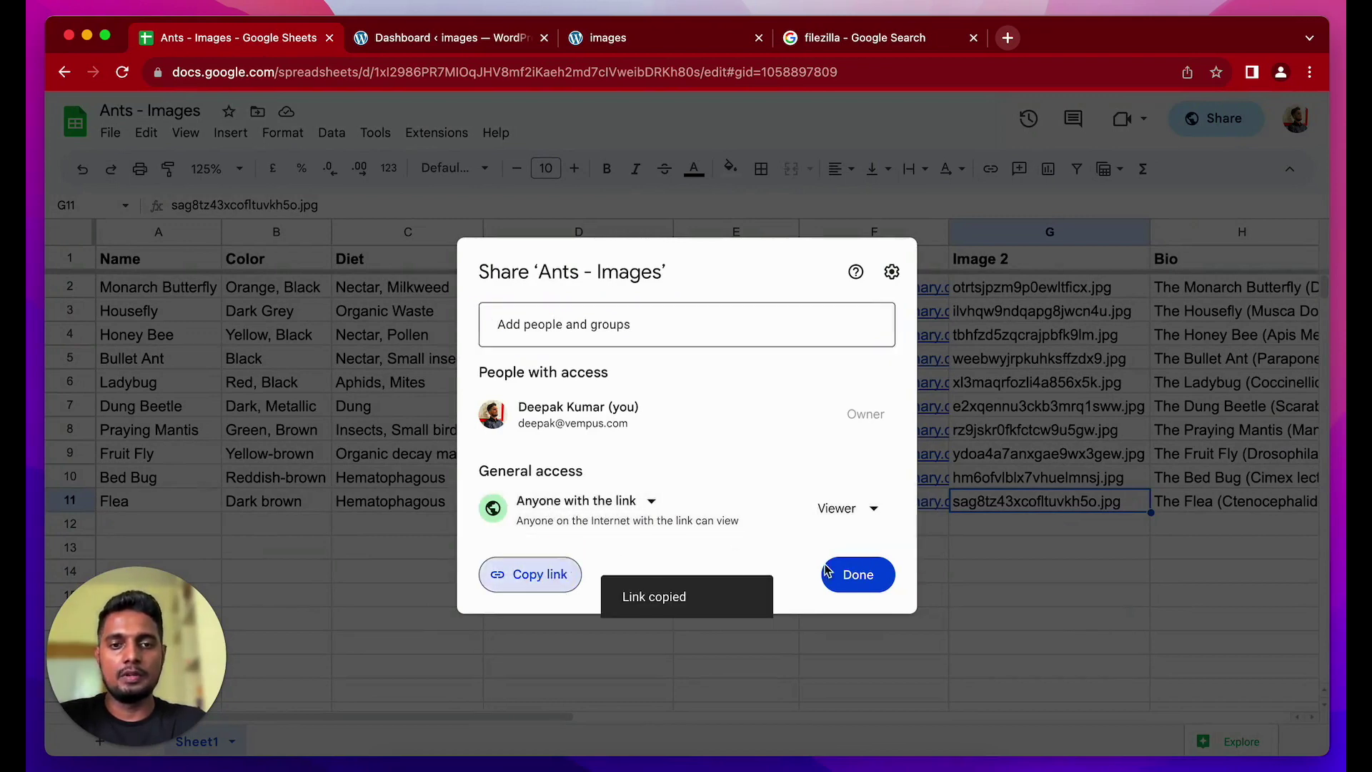
click(857, 570)
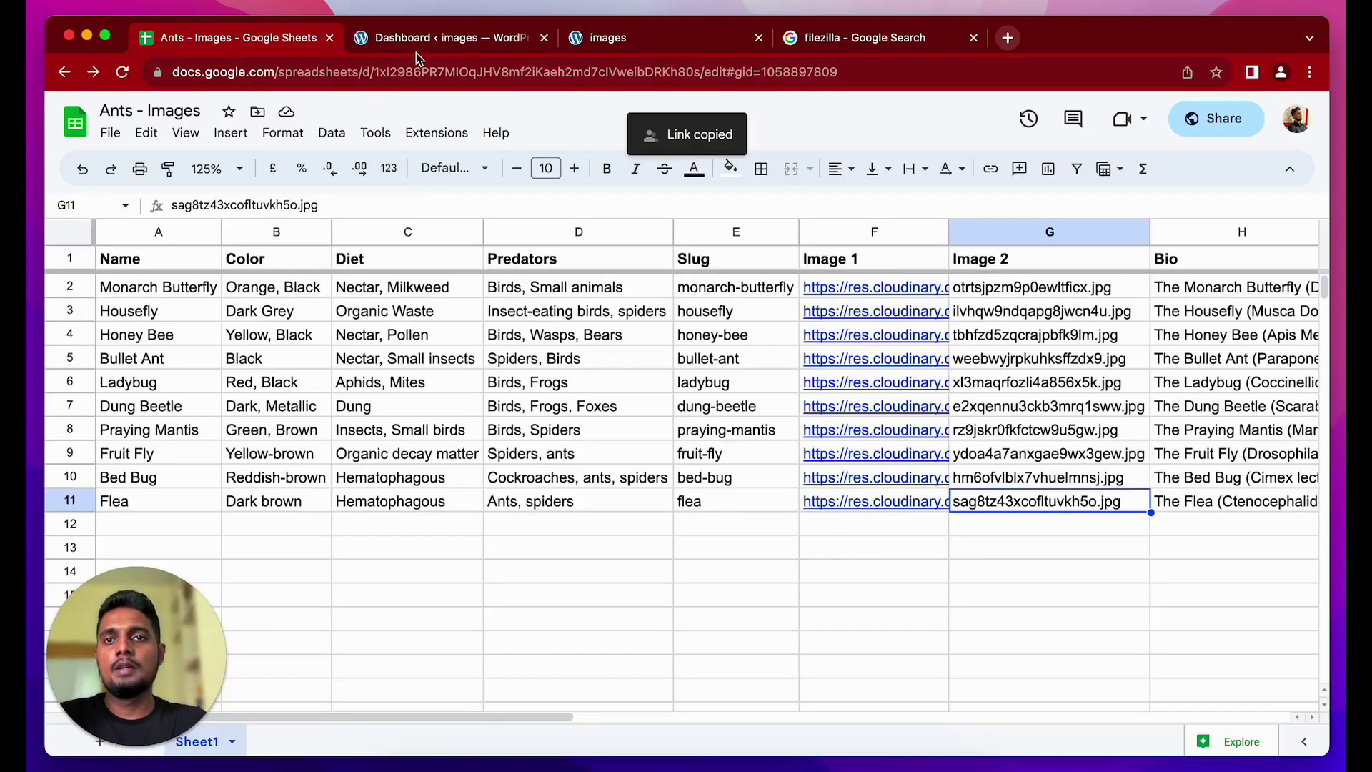
Start a new WP All Import in WordPress and download the data file from the copied spreadsheet URL
click(416, 50)
mouse_move(128, 542)
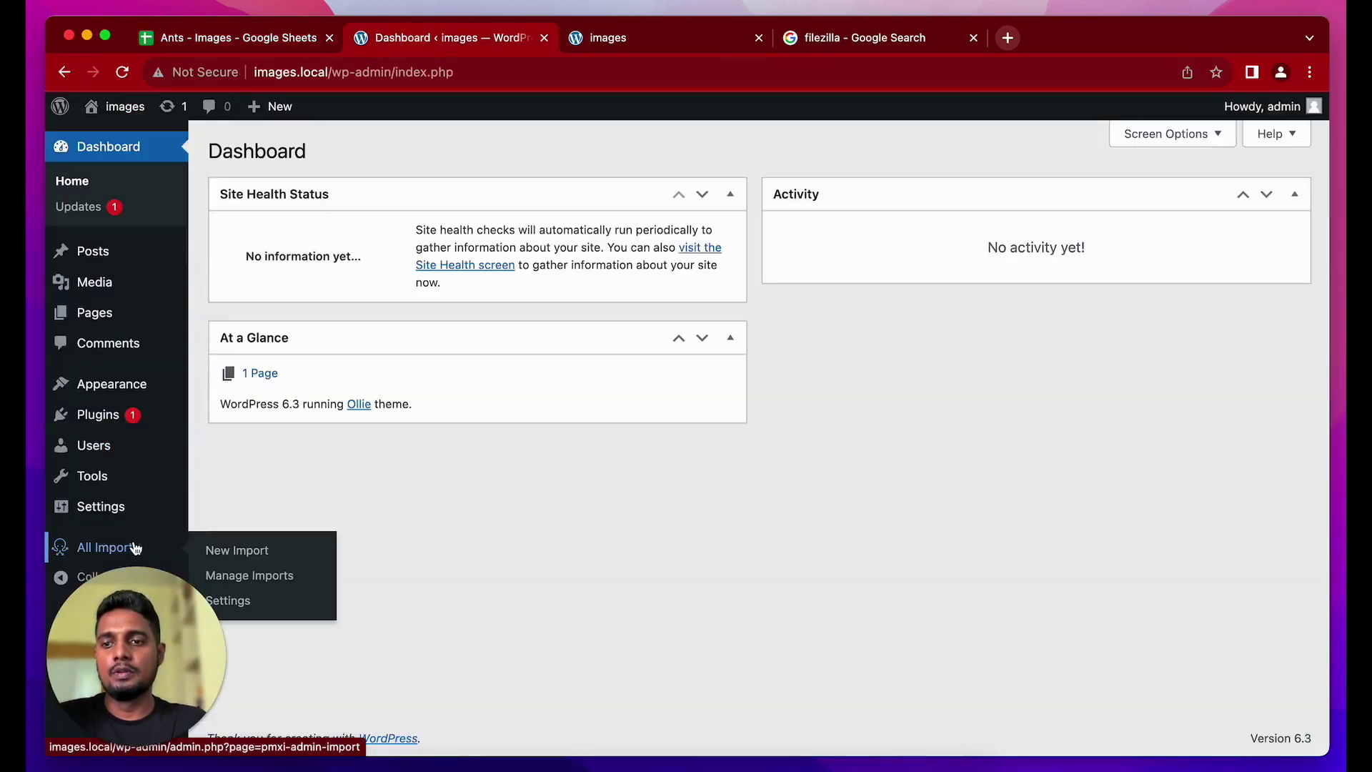
click(218, 551)
click(741, 339)
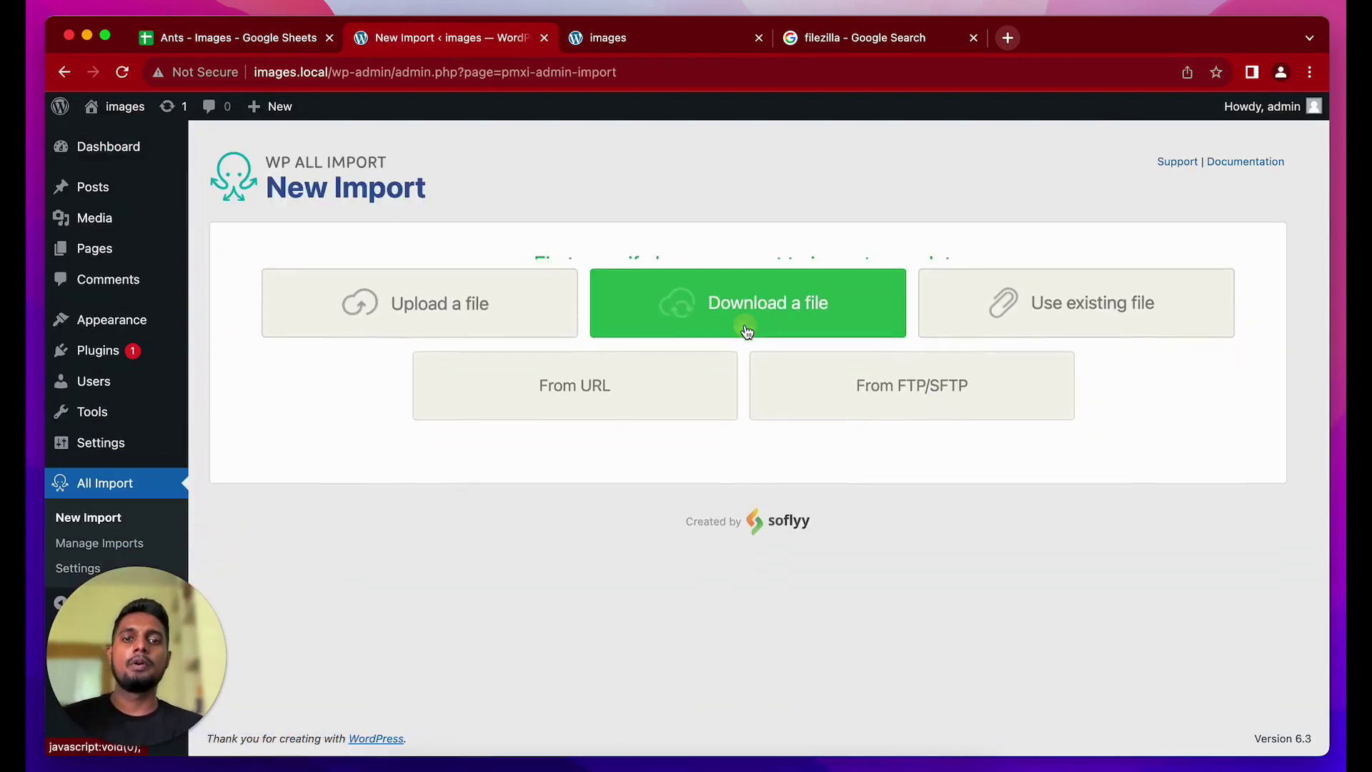
click(616, 398)
click(609, 460)
key(super+v)
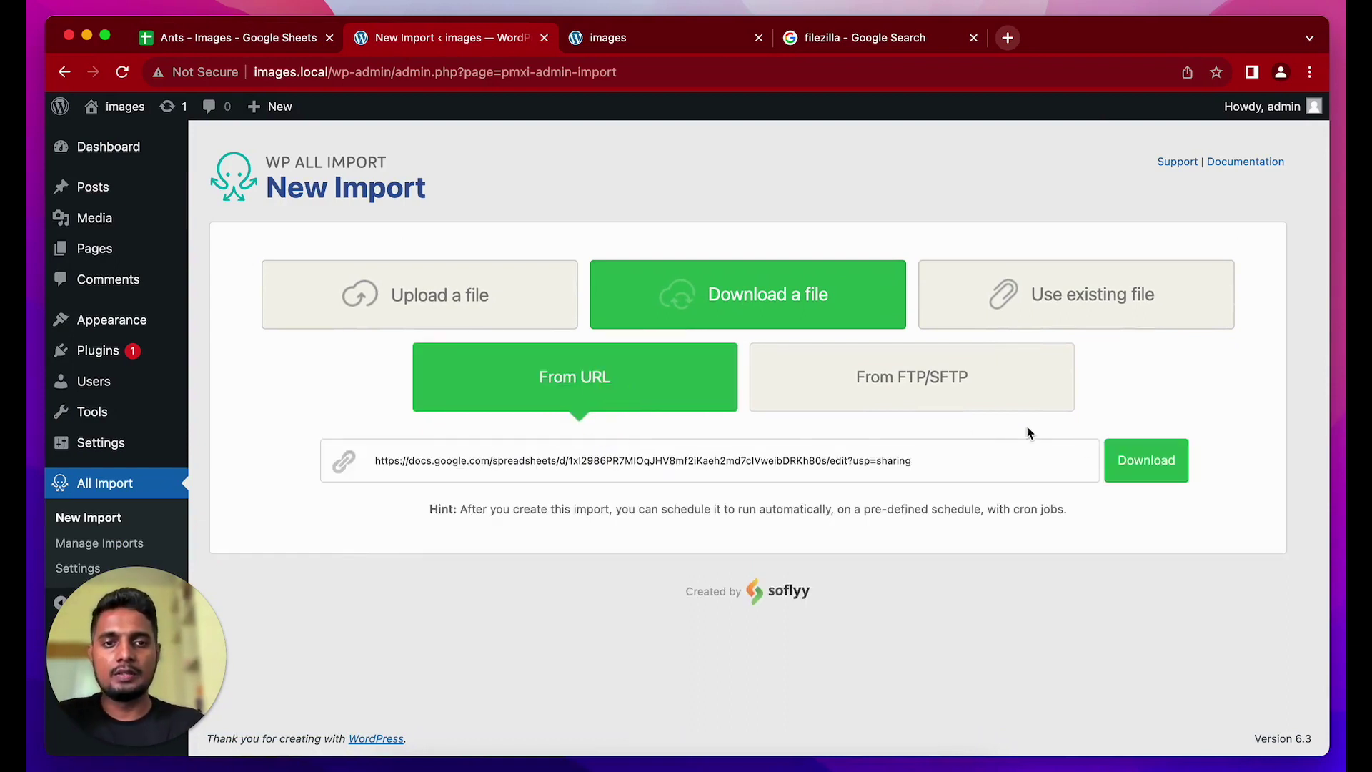
click(1147, 461)
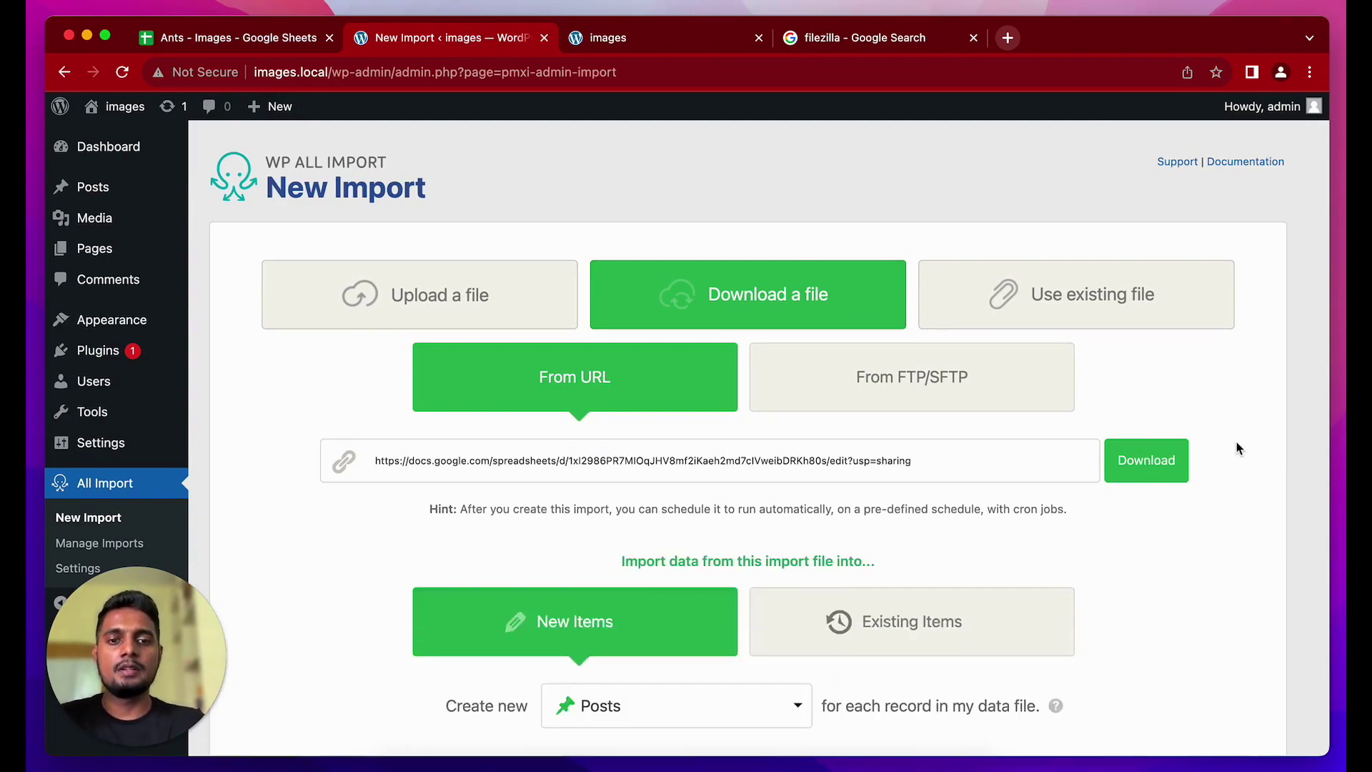
Set the import to create new Posts for each record and continue to step 2
scroll(1239, 447, down, 3)
scroll(1239, 447, down, 1)
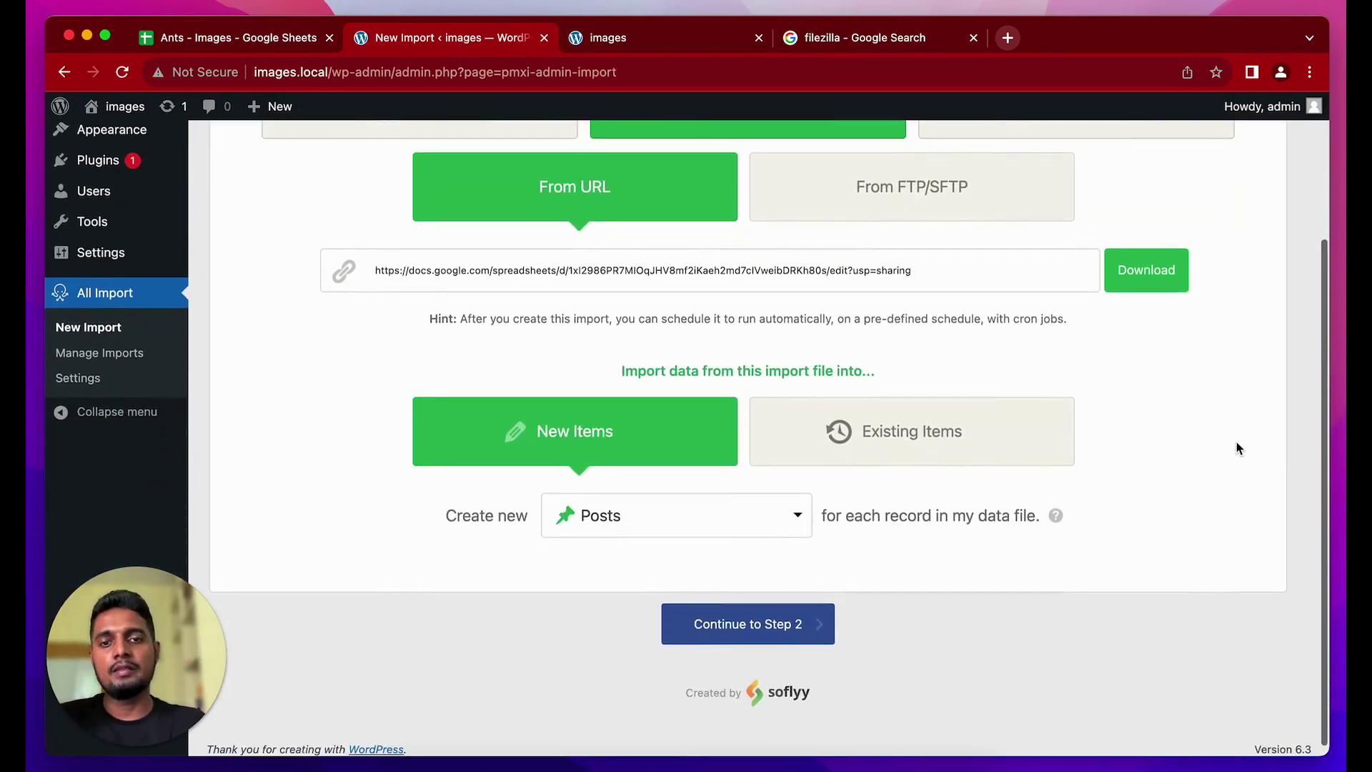
scroll(1101, 483, down, 1)
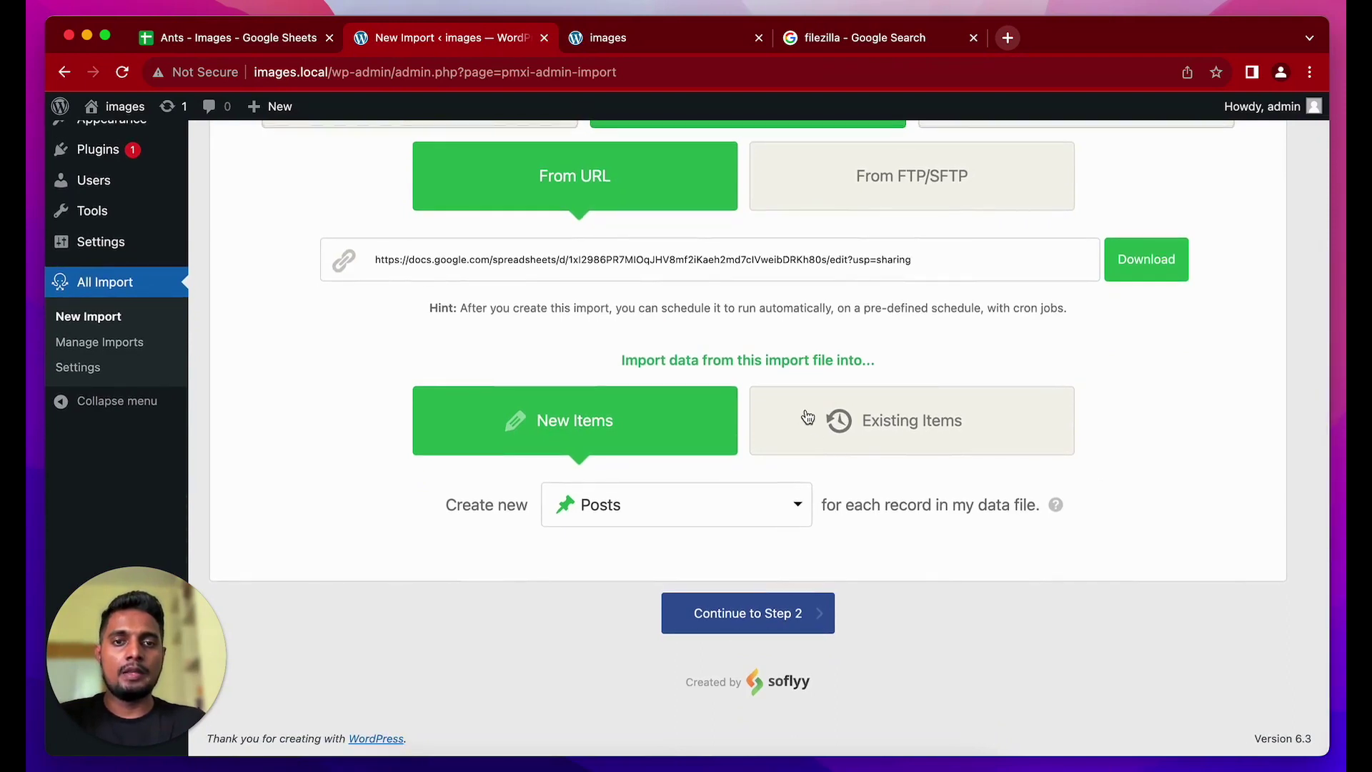
click(647, 516)
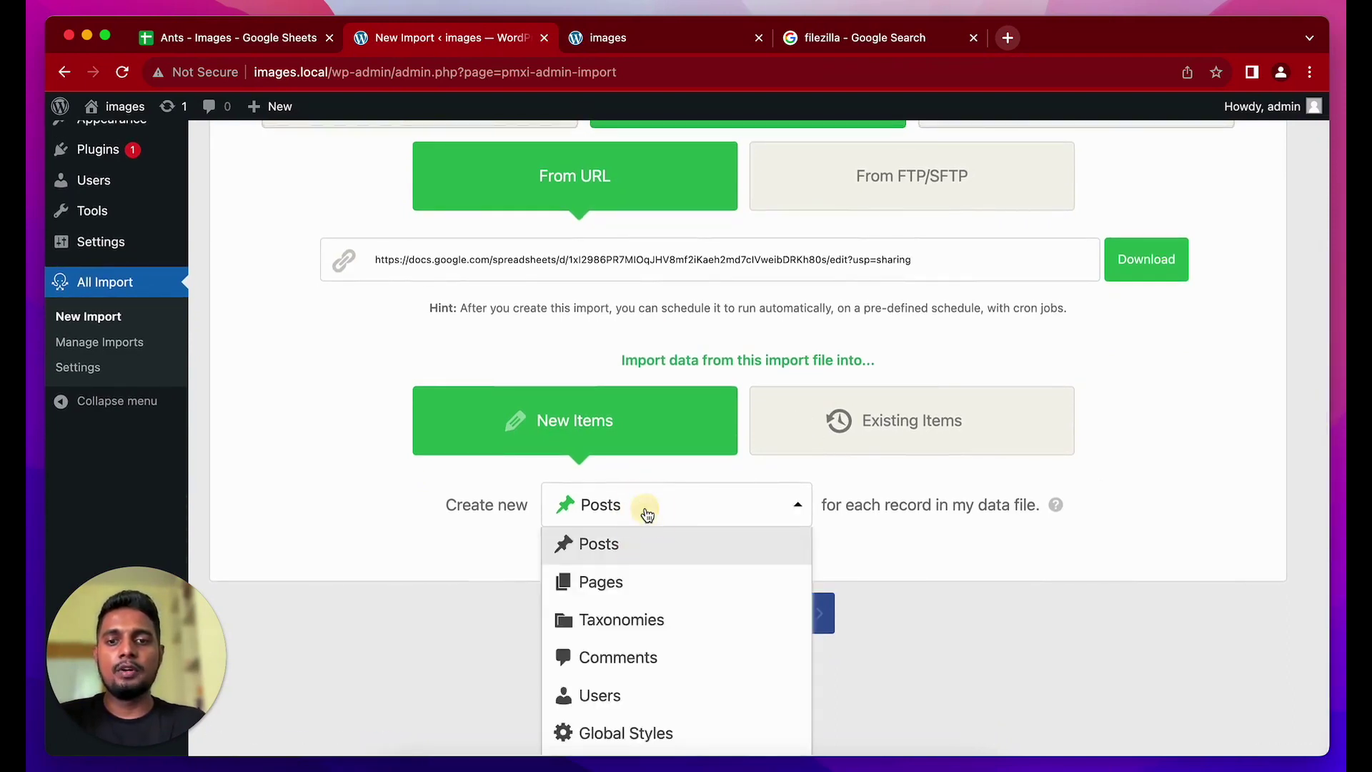
click(613, 545)
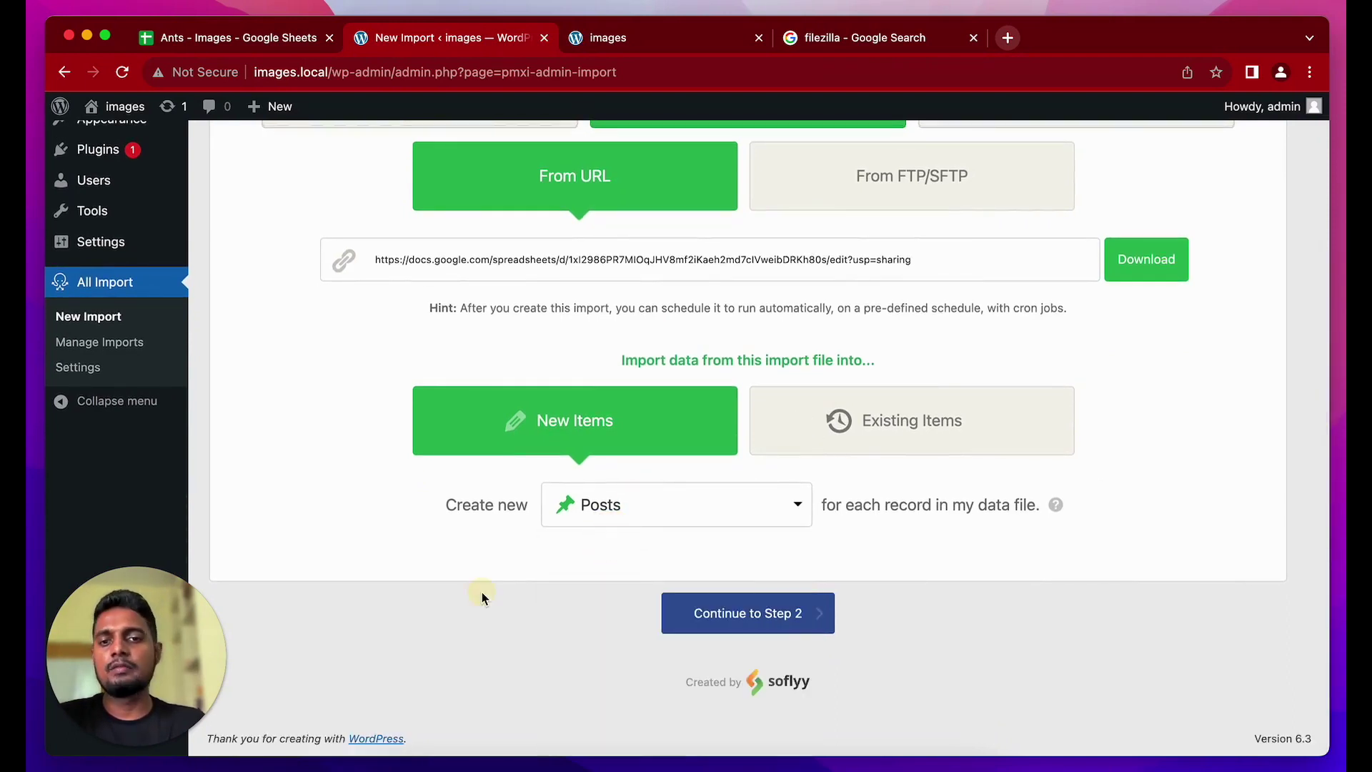
click(672, 606)
Review the parsed records against the spreadsheet and continue the import to step 3
scroll(663, 377, down, 3)
scroll(663, 378, down, 1)
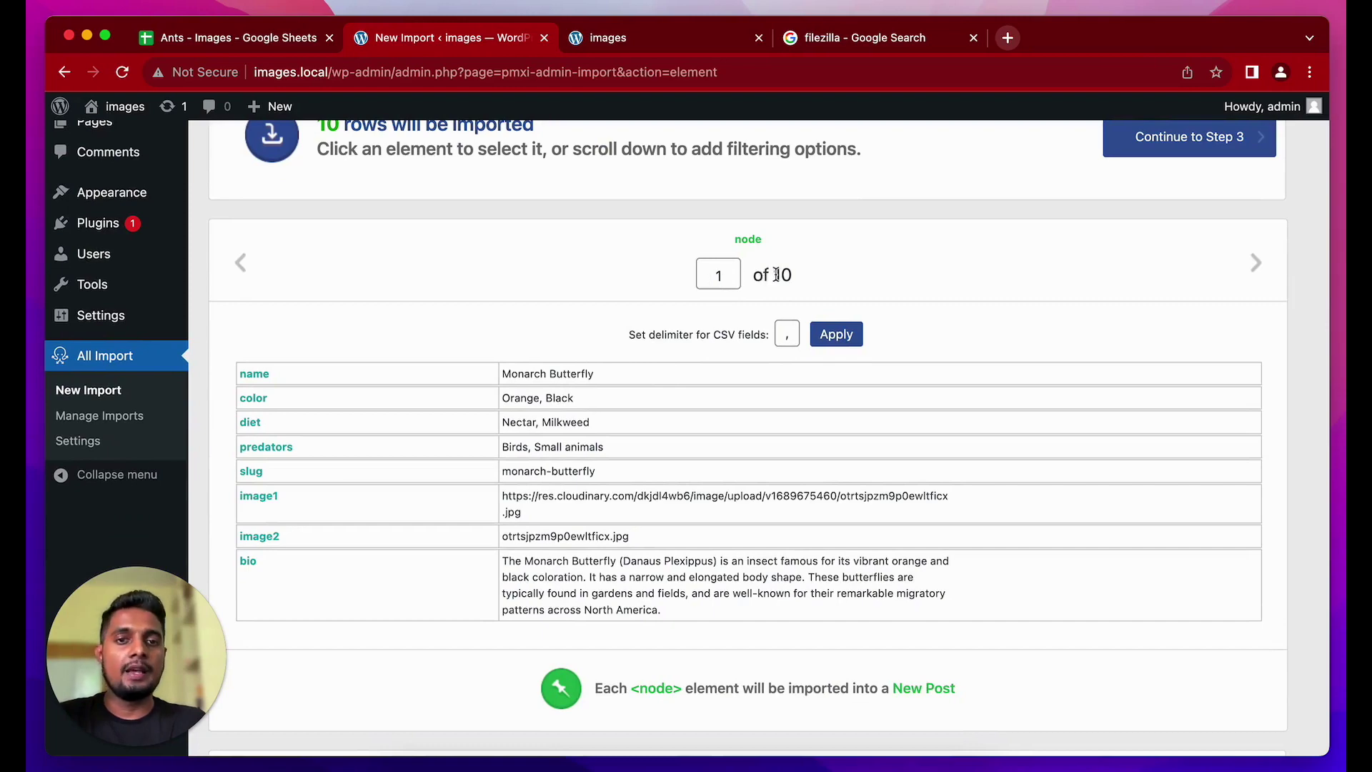
click(280, 36)
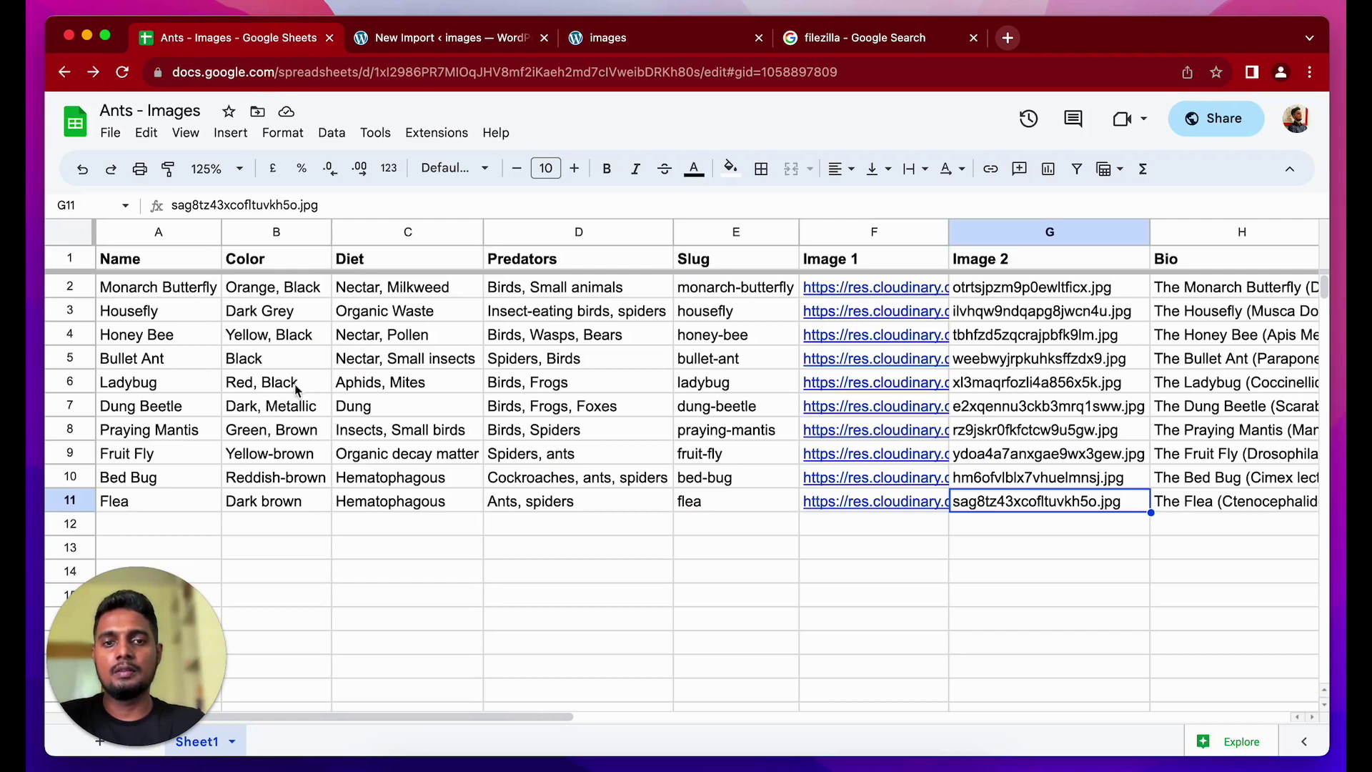
click(437, 42)
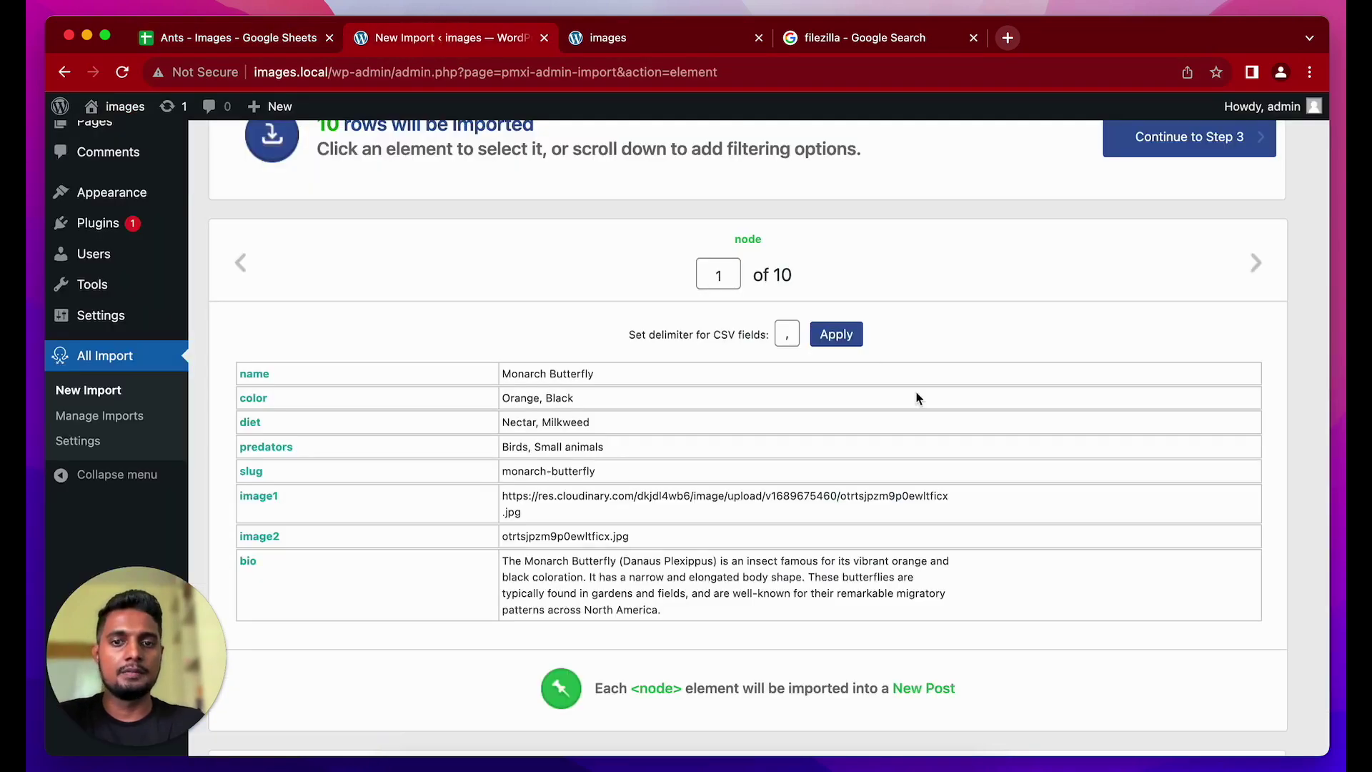
scroll(918, 398, down, 1)
scroll(914, 393, up, 3)
click(1203, 267)
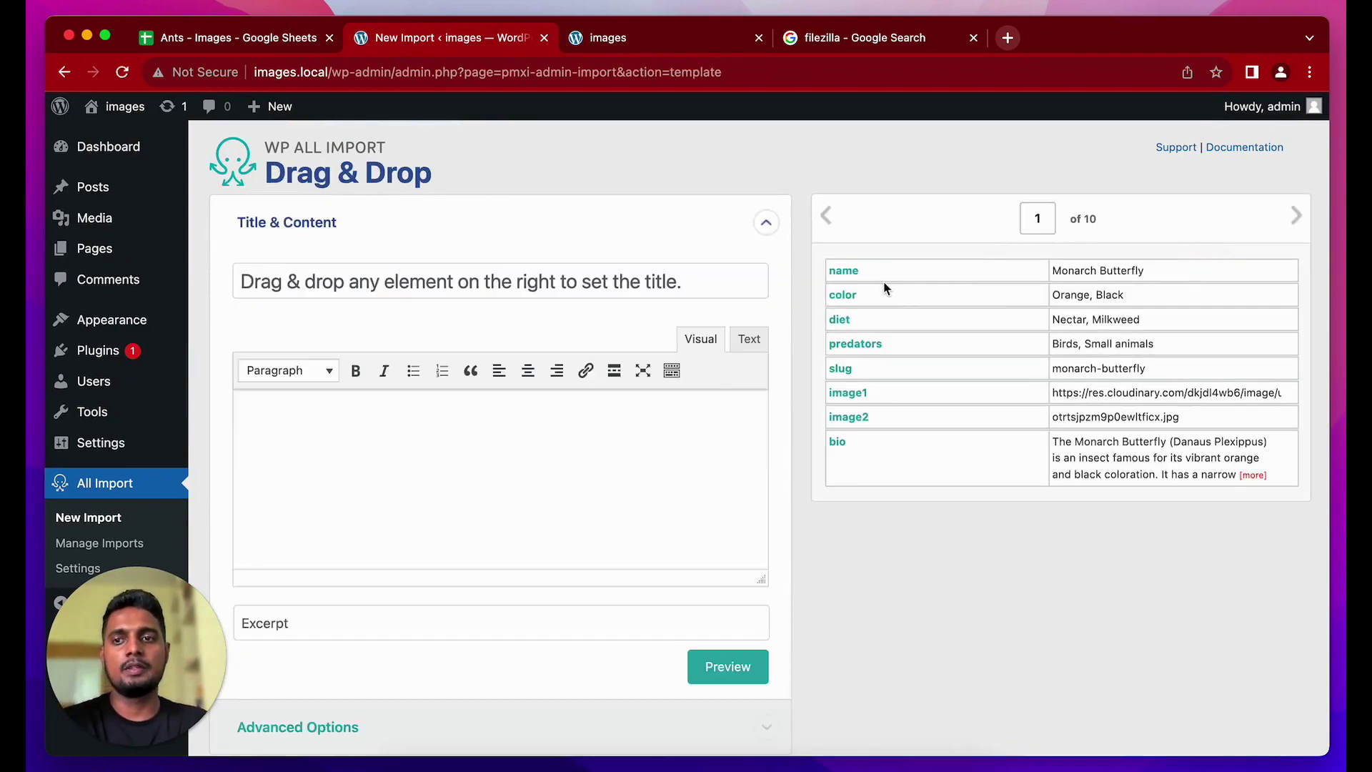
Set the post title template to "Learn Everything about {name[1]}" using the name field
click(704, 274)
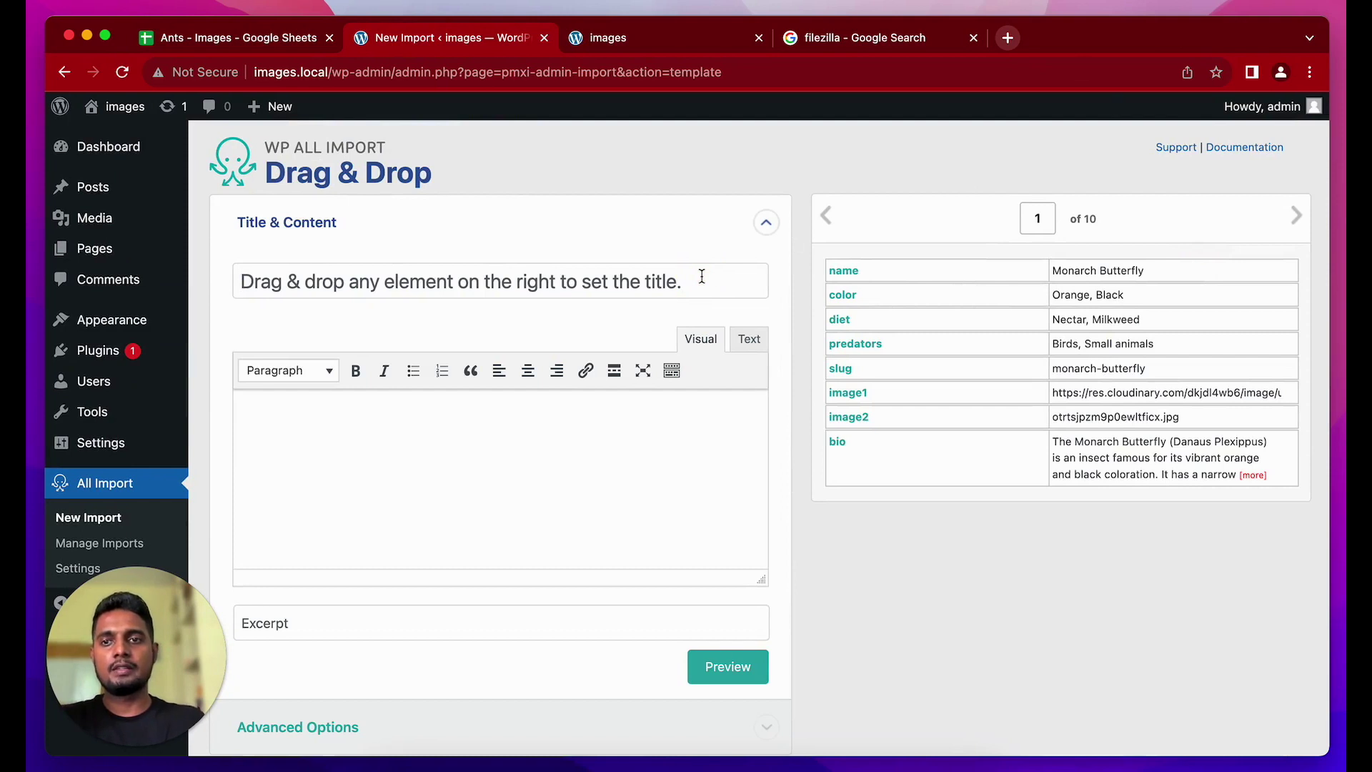
text(Learn )
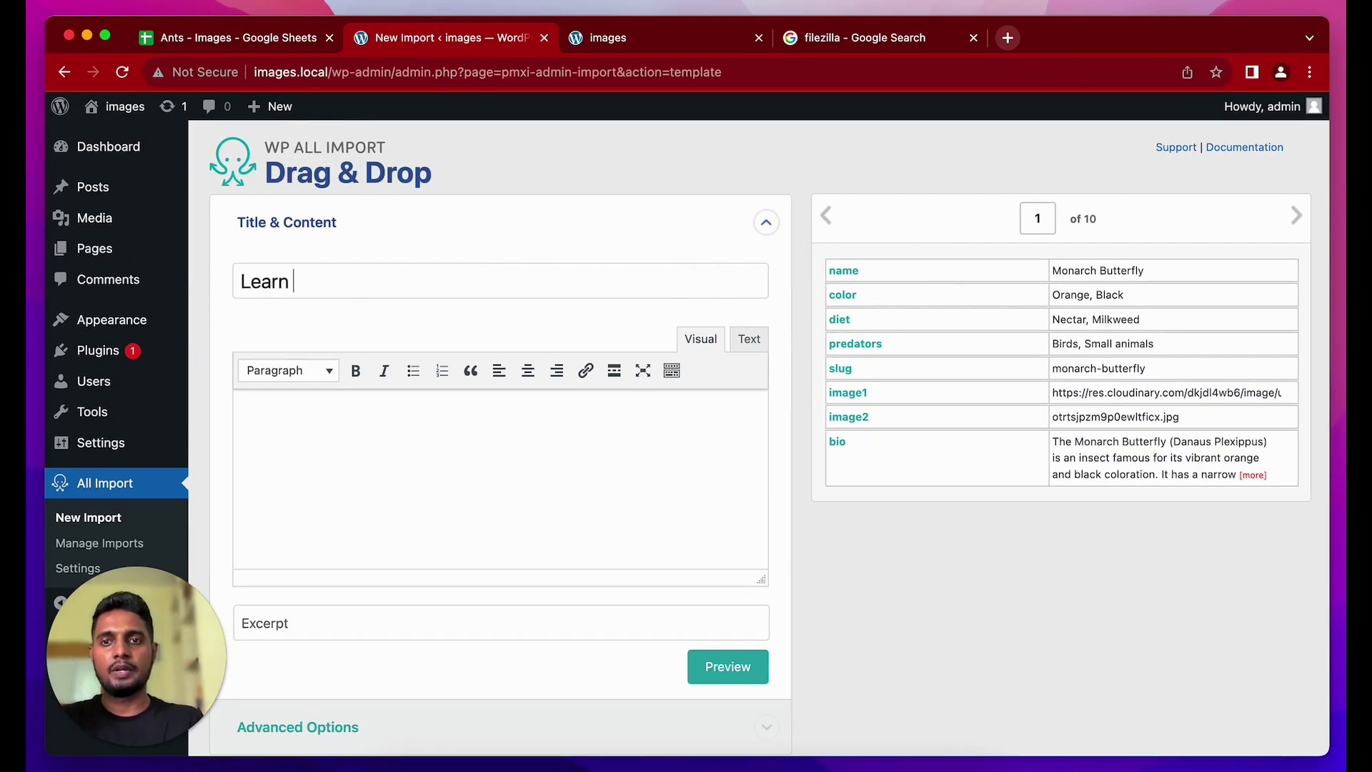
text(Everyt)
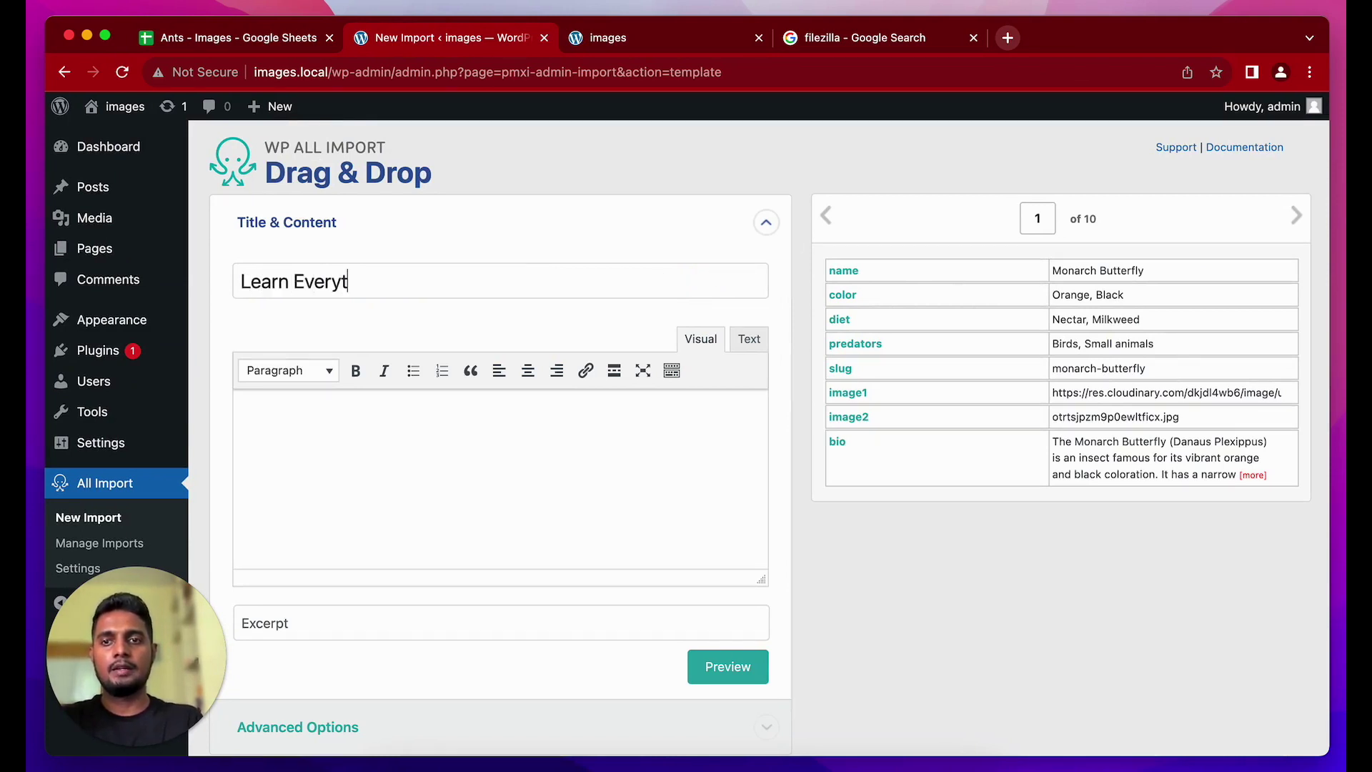
text(hing A)
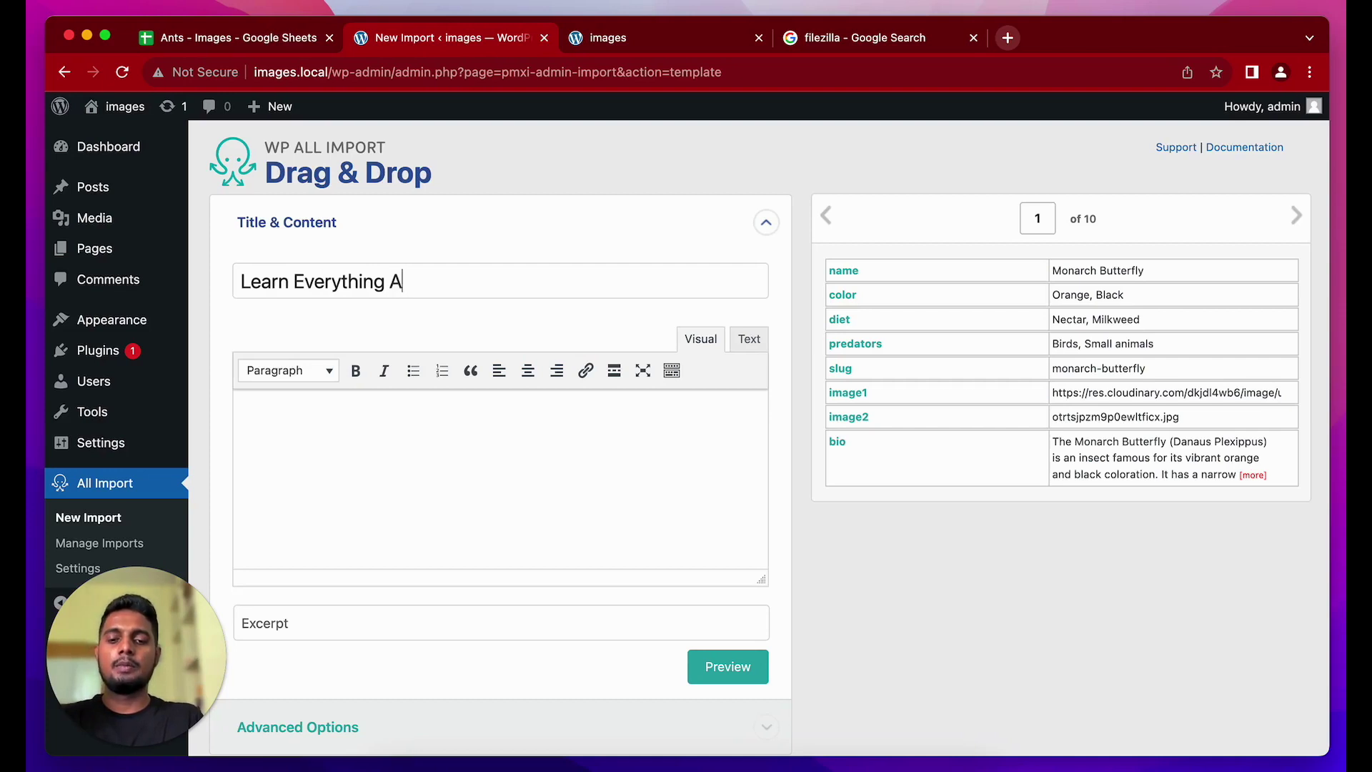
text(about)
drag(844, 278, 532, 286)
Insert the {bio[1]} field in the post content and add the placeholder text "IMAGE" on a line below it
click(498, 467)
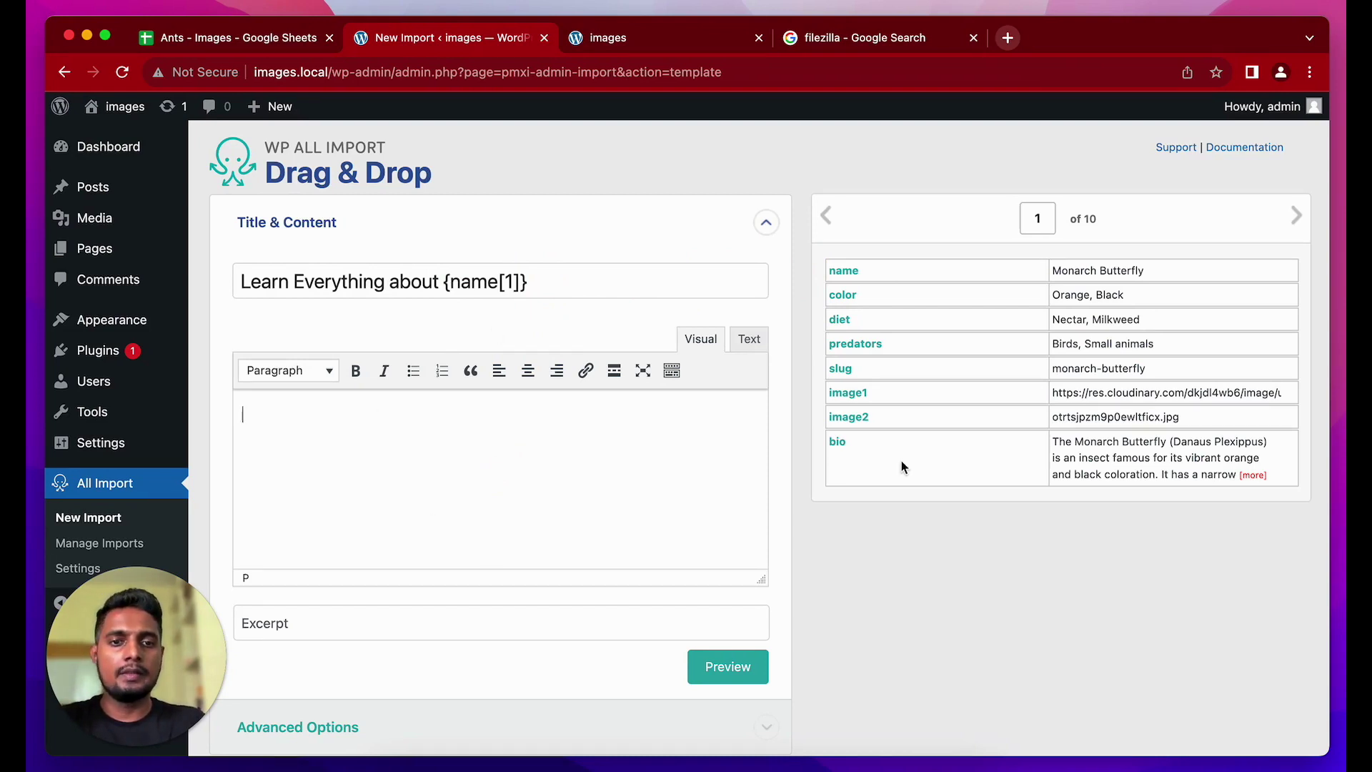
drag(840, 443, 458, 491)
text(IMAGE)
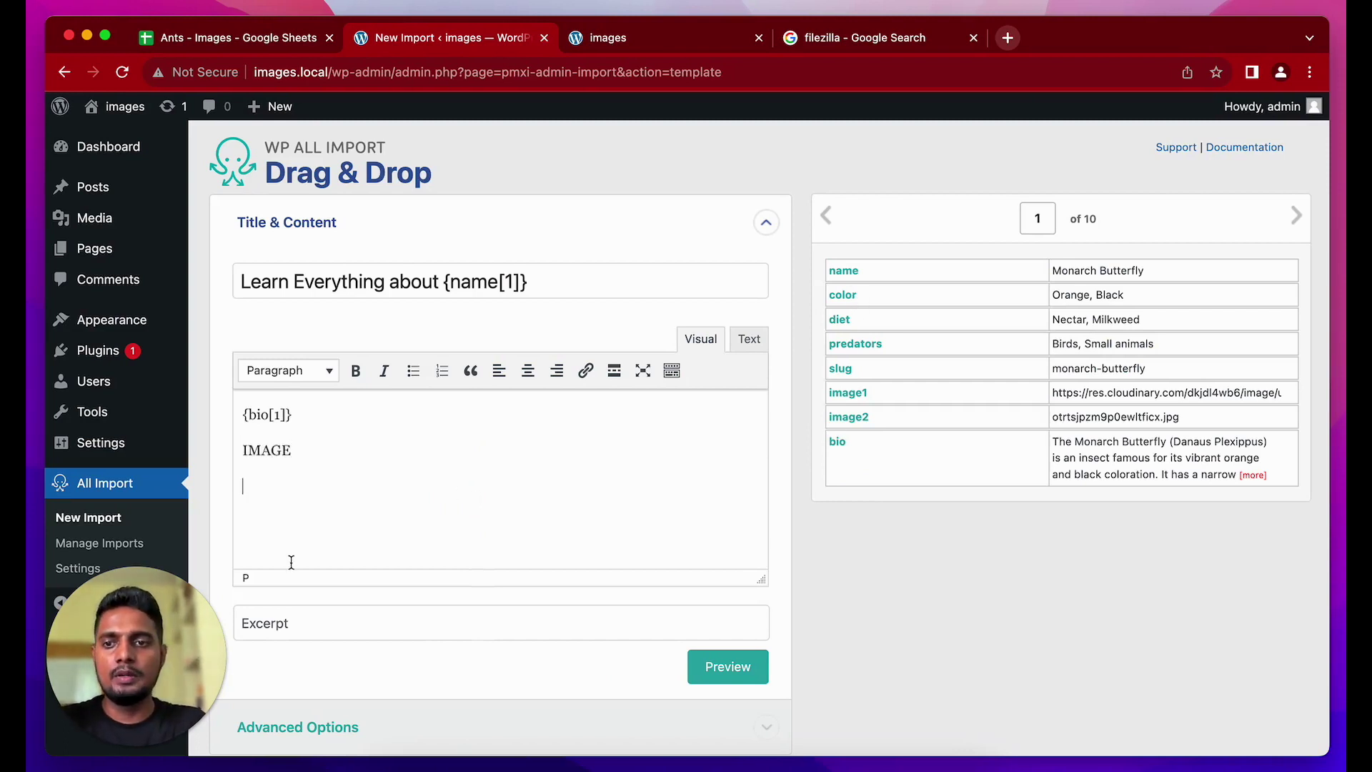
Add a bulleted list below IMAGE with "Color: {color[1]}", "Diet: {diet[1]}" and "Predators: {predators[1]}"
click(413, 370)
text(Color:)
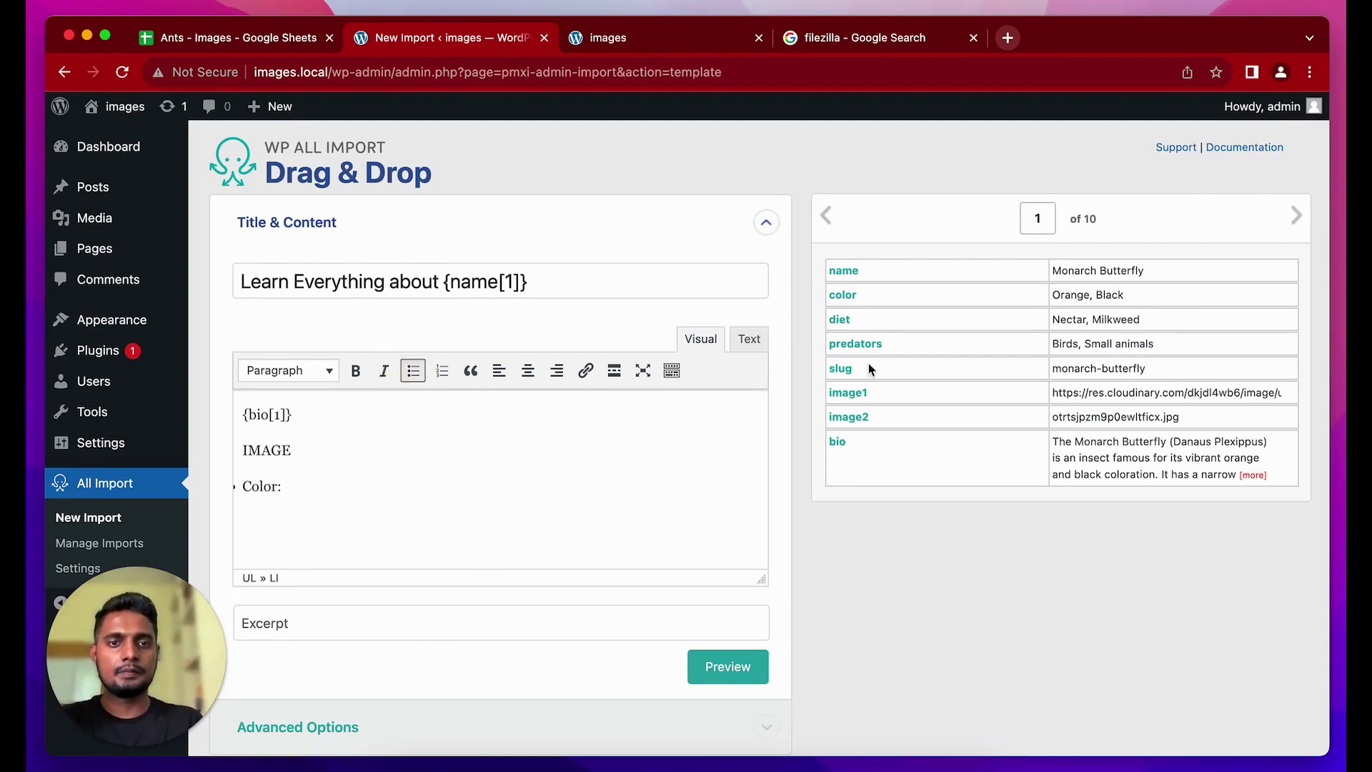
drag(844, 295, 375, 512)
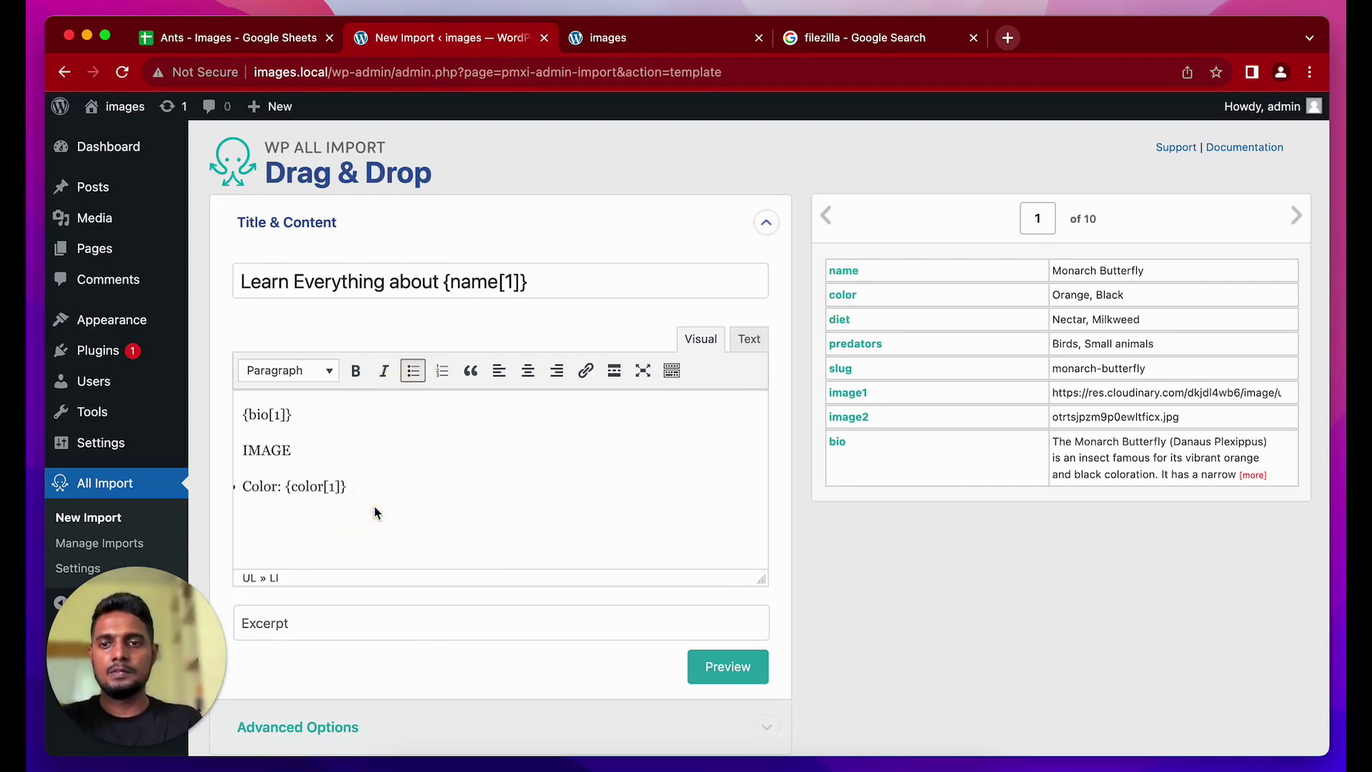
text(Diet:)
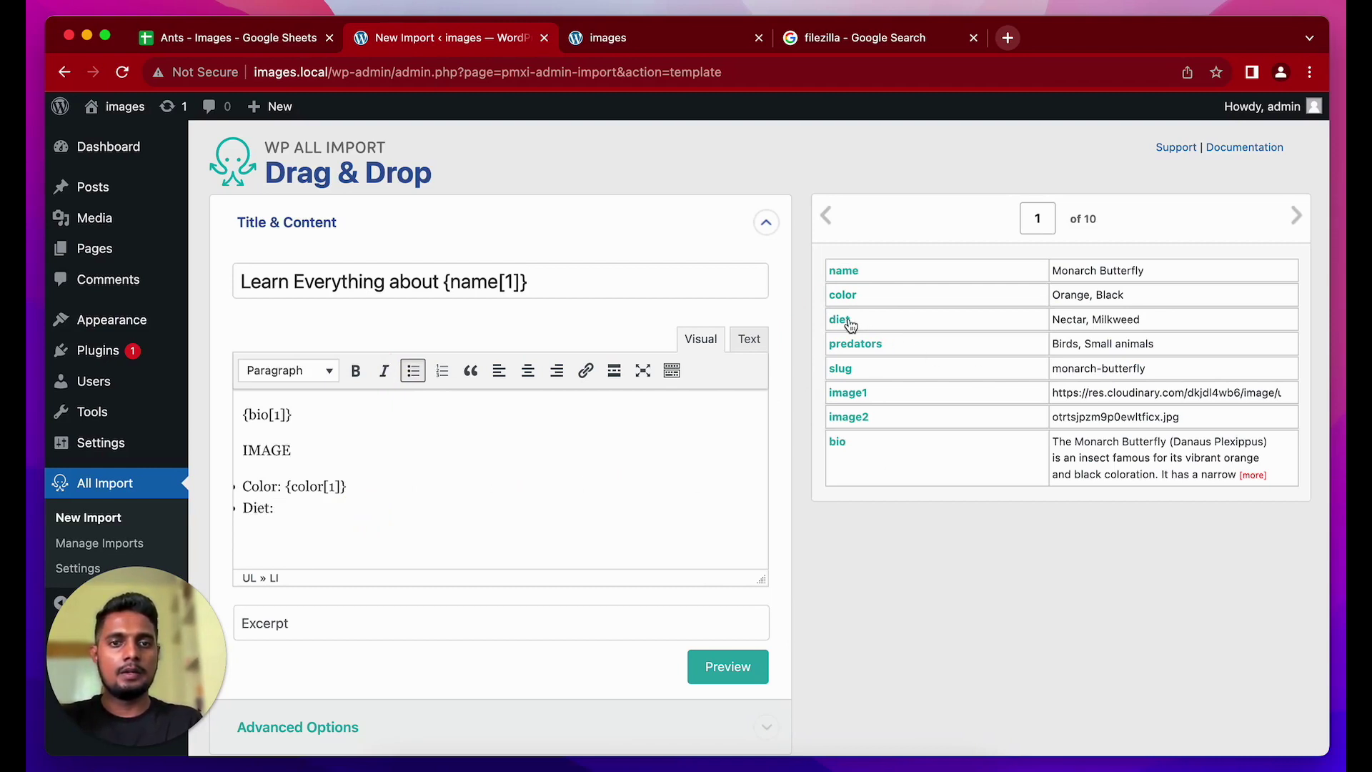
drag(851, 325, 398, 511)
key(Return)
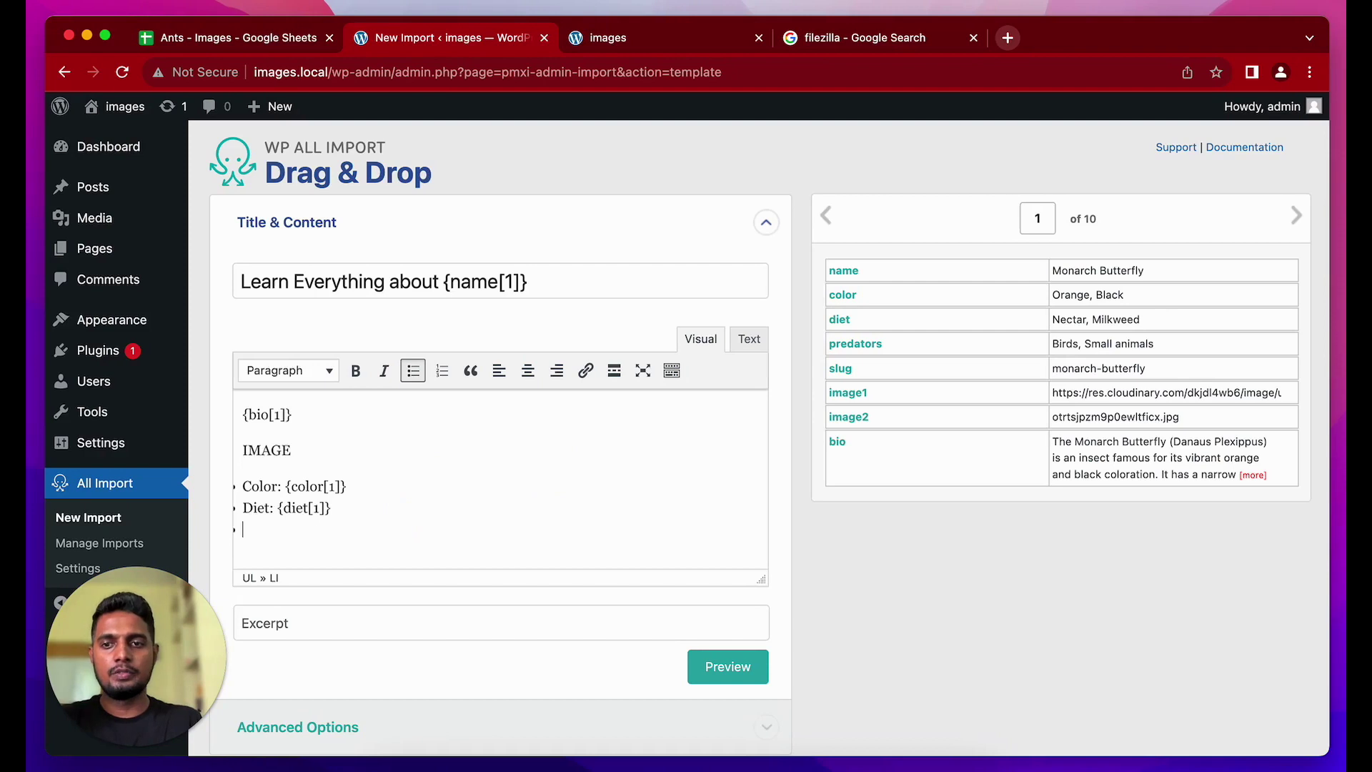
text(Predators:)
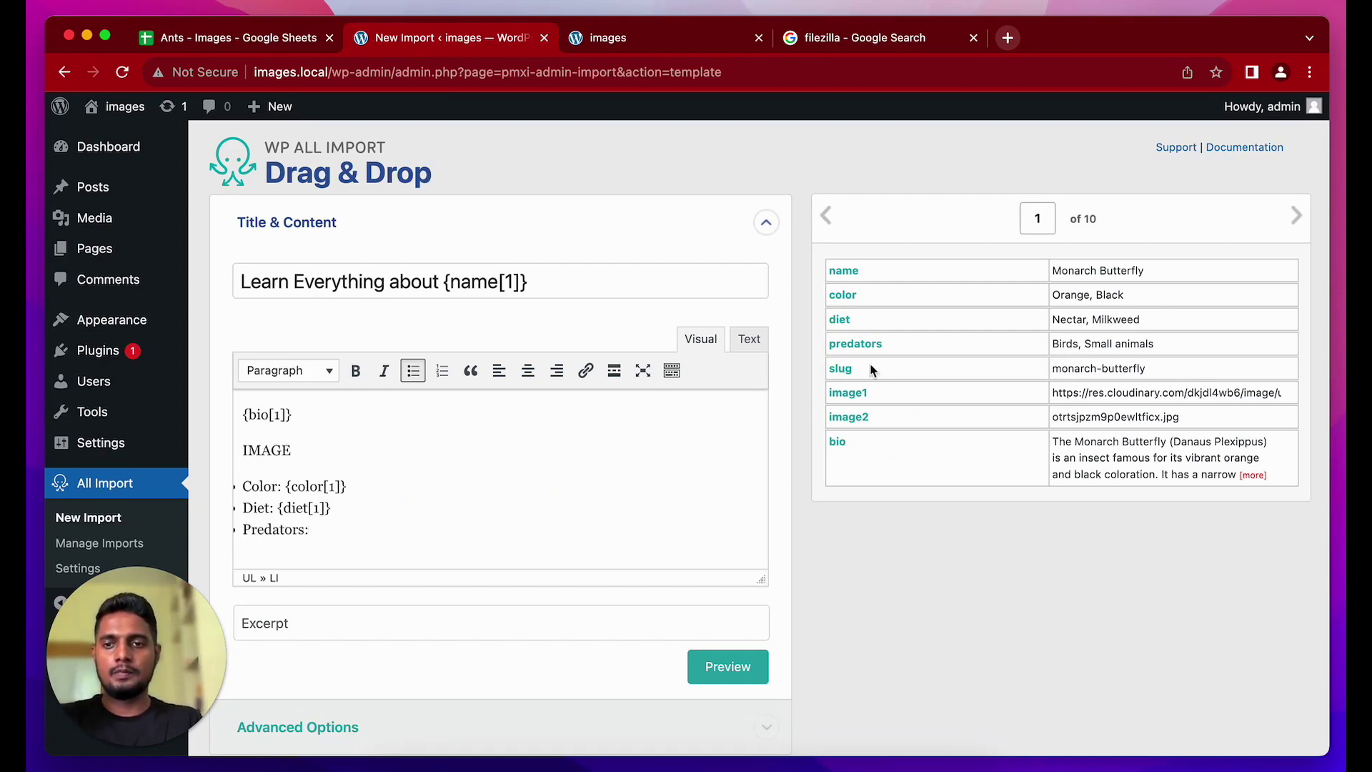
drag(856, 349, 354, 543)
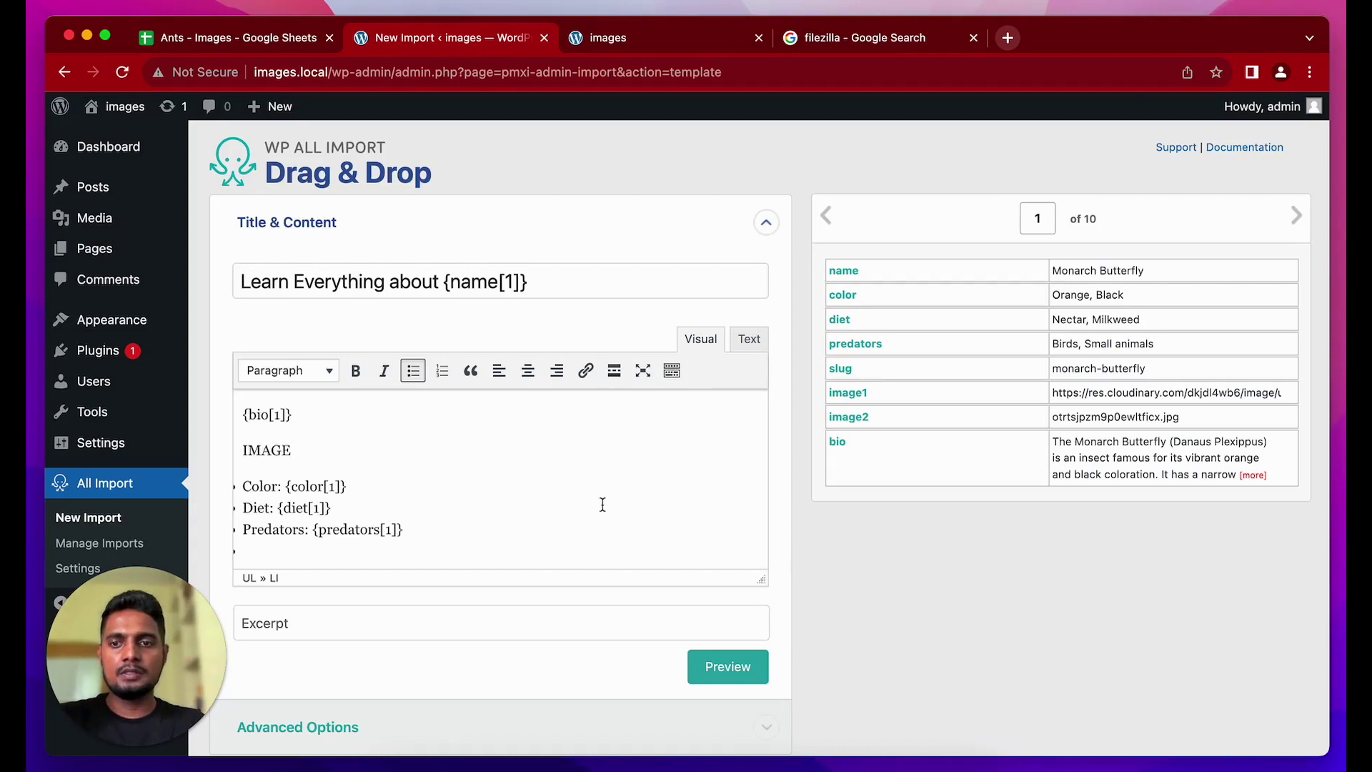
Add the bullet "Name: {name[1]}" above the Color bullet and make the content editor taller
click(244, 486)
key(Return)
text(M)
key(BackSpace)
text(Name:)
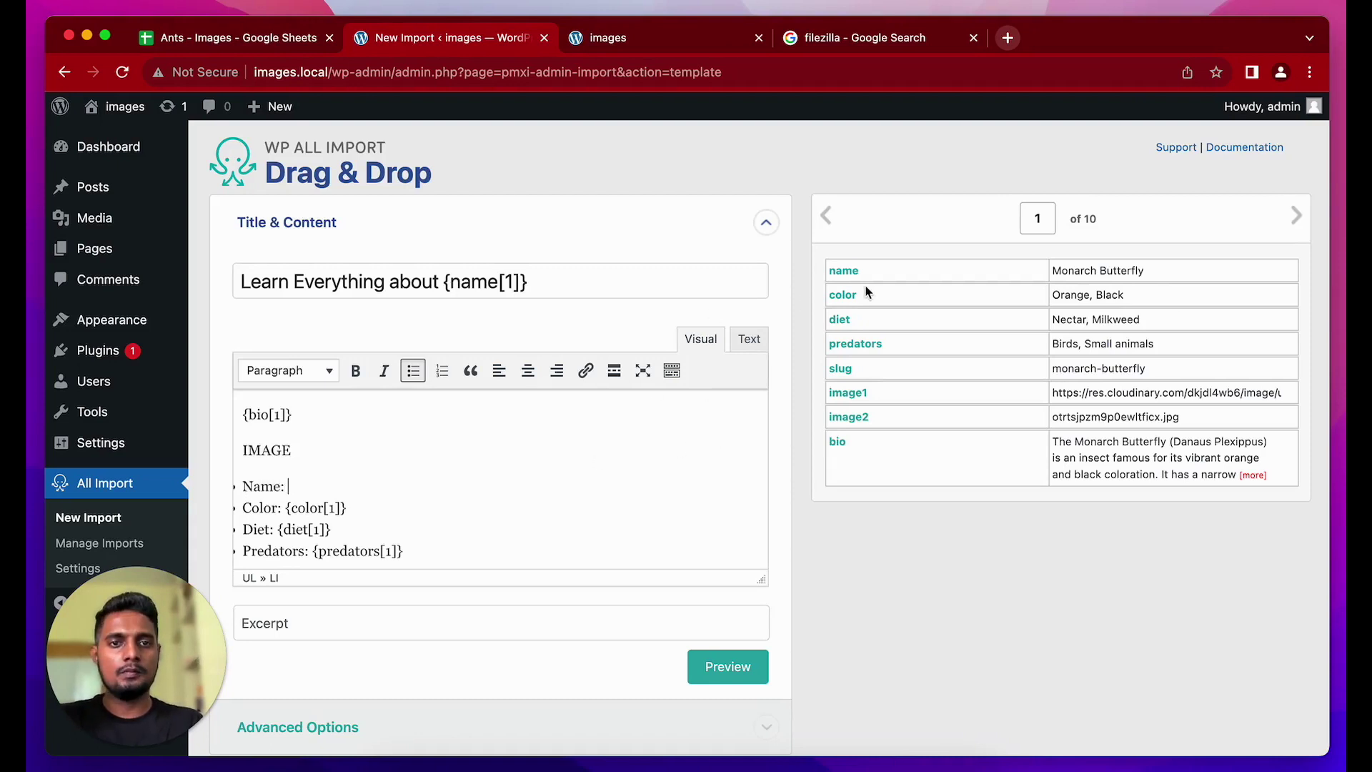
drag(845, 271, 355, 498)
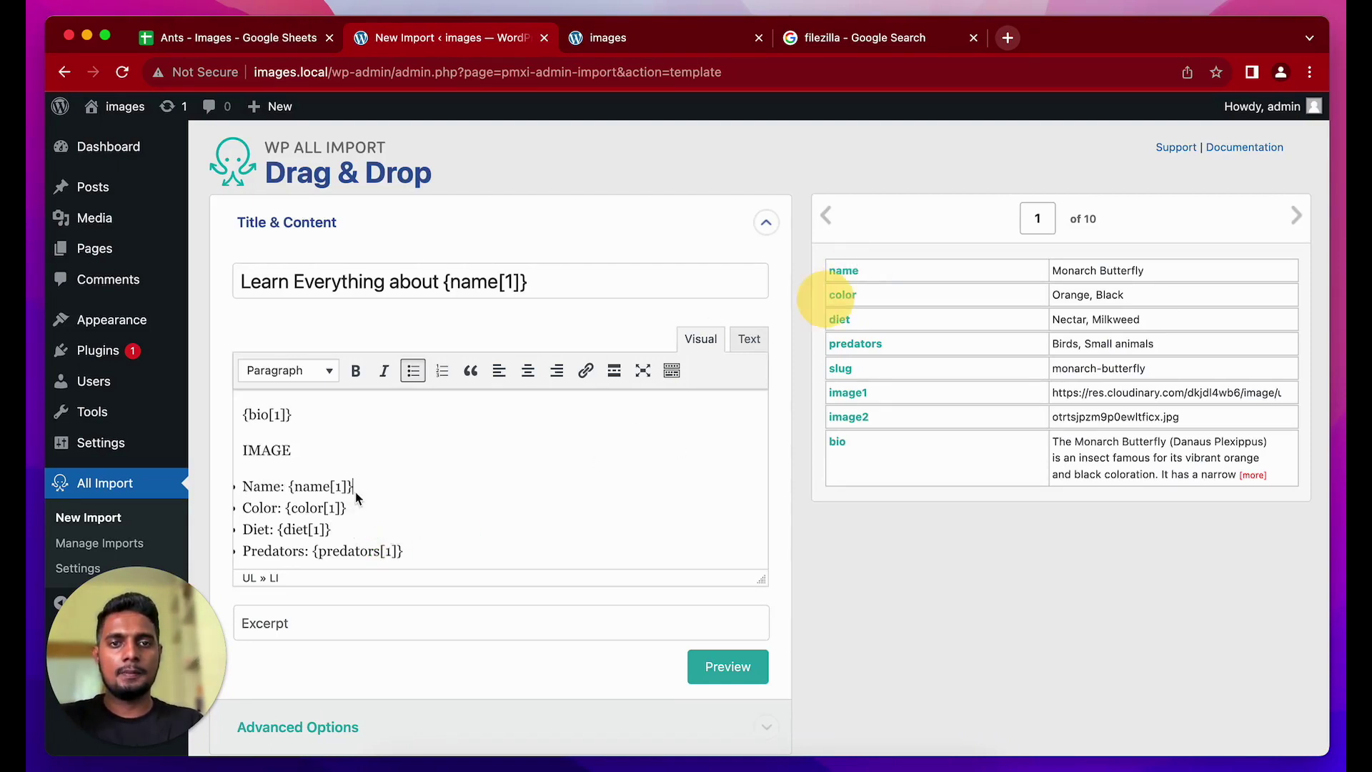
click(354, 492)
click(325, 547)
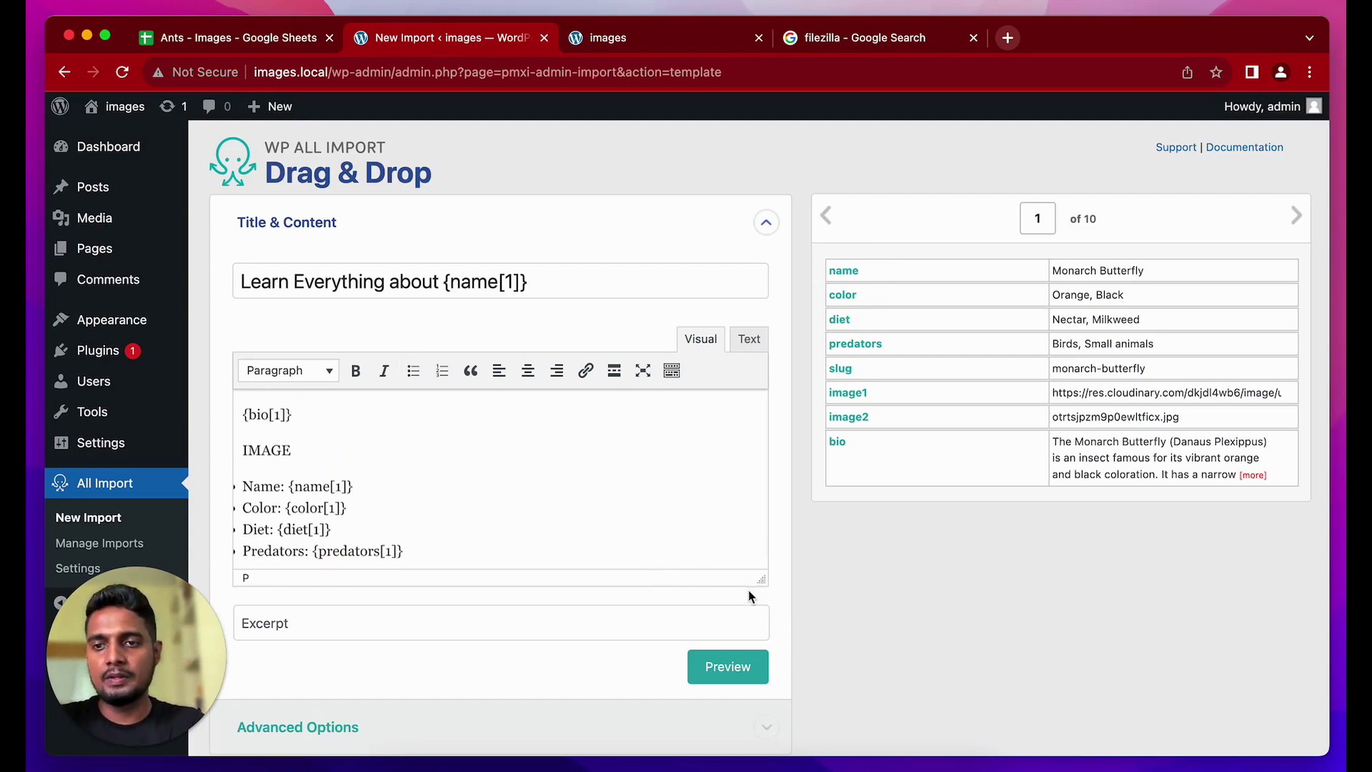
drag(759, 578, 750, 689)
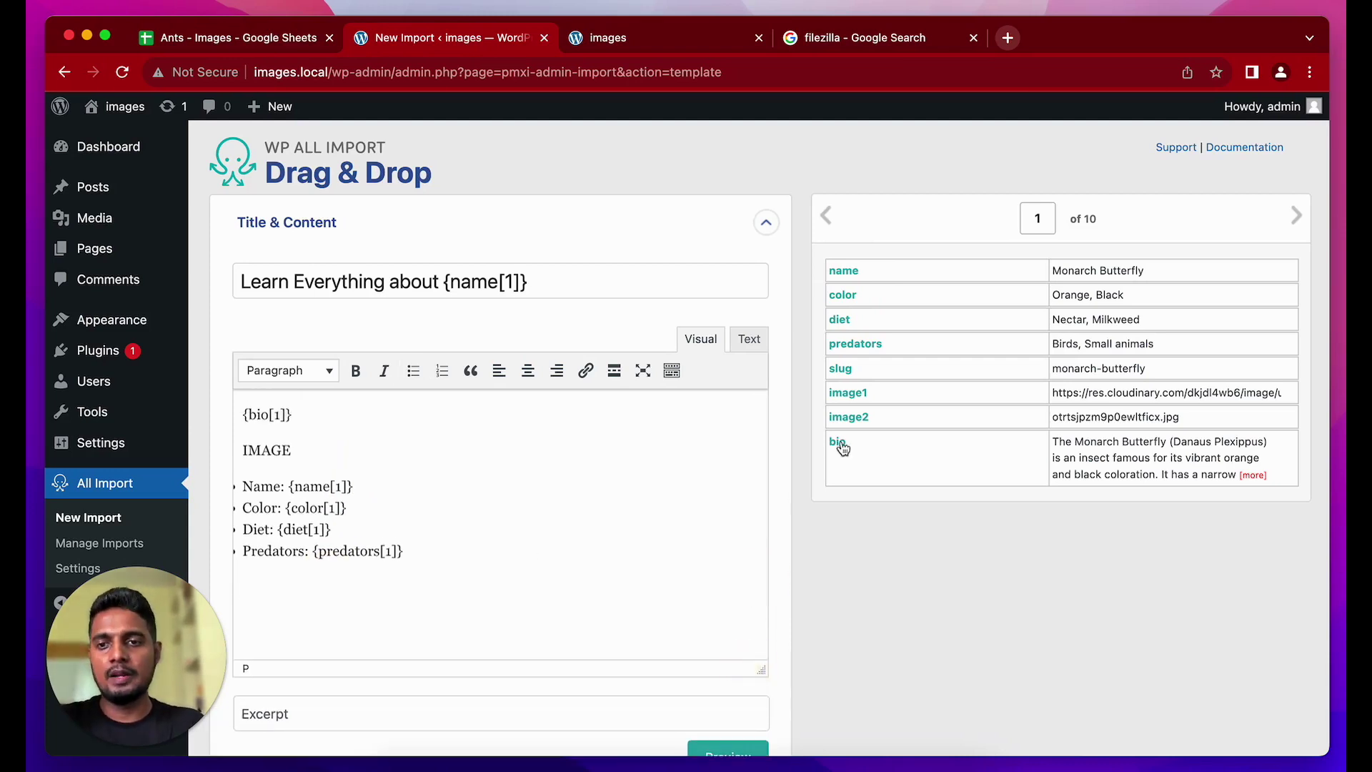
Check the image files in the local ants folder and set {image1[1]} as the URL for downloading images hosted elsewhere
scroll(842, 445, down, 3)
scroll(842, 448, up, 2)
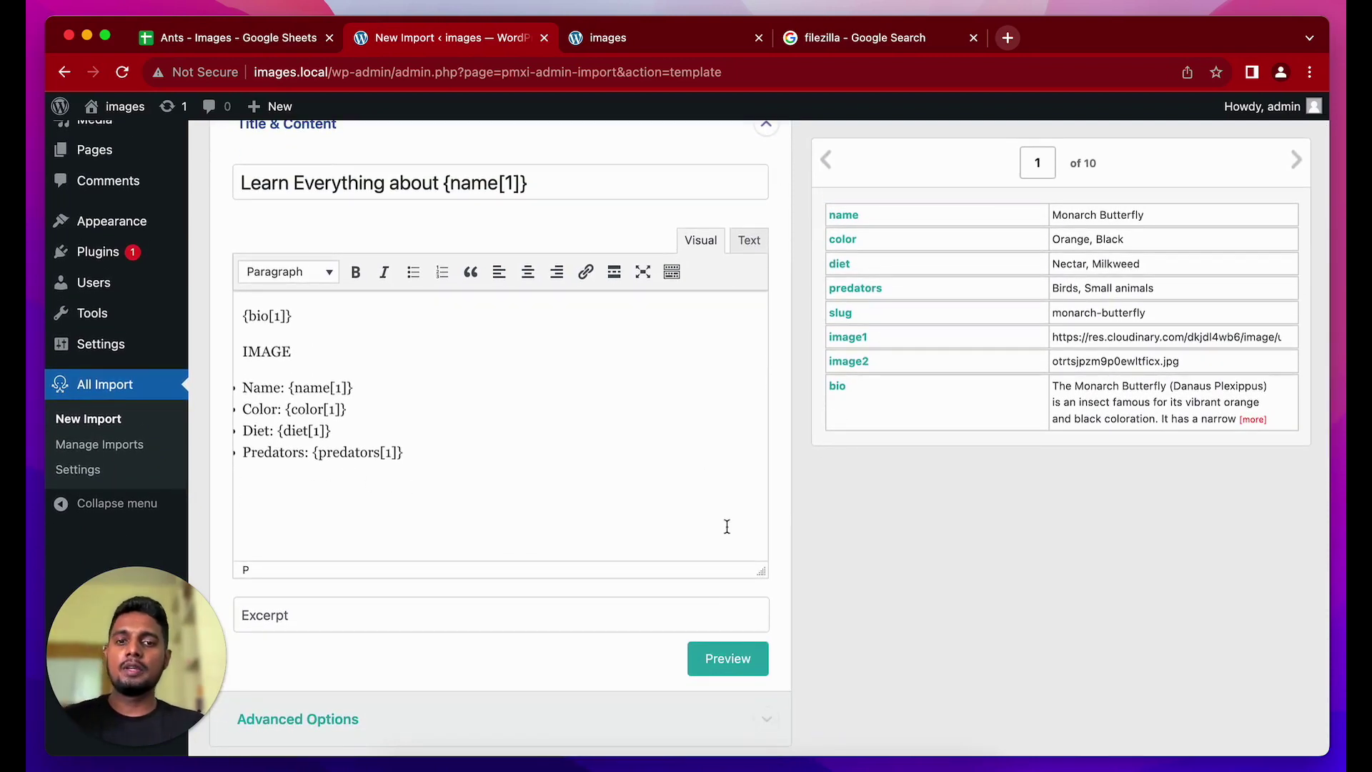
scroll(727, 526, down, 5)
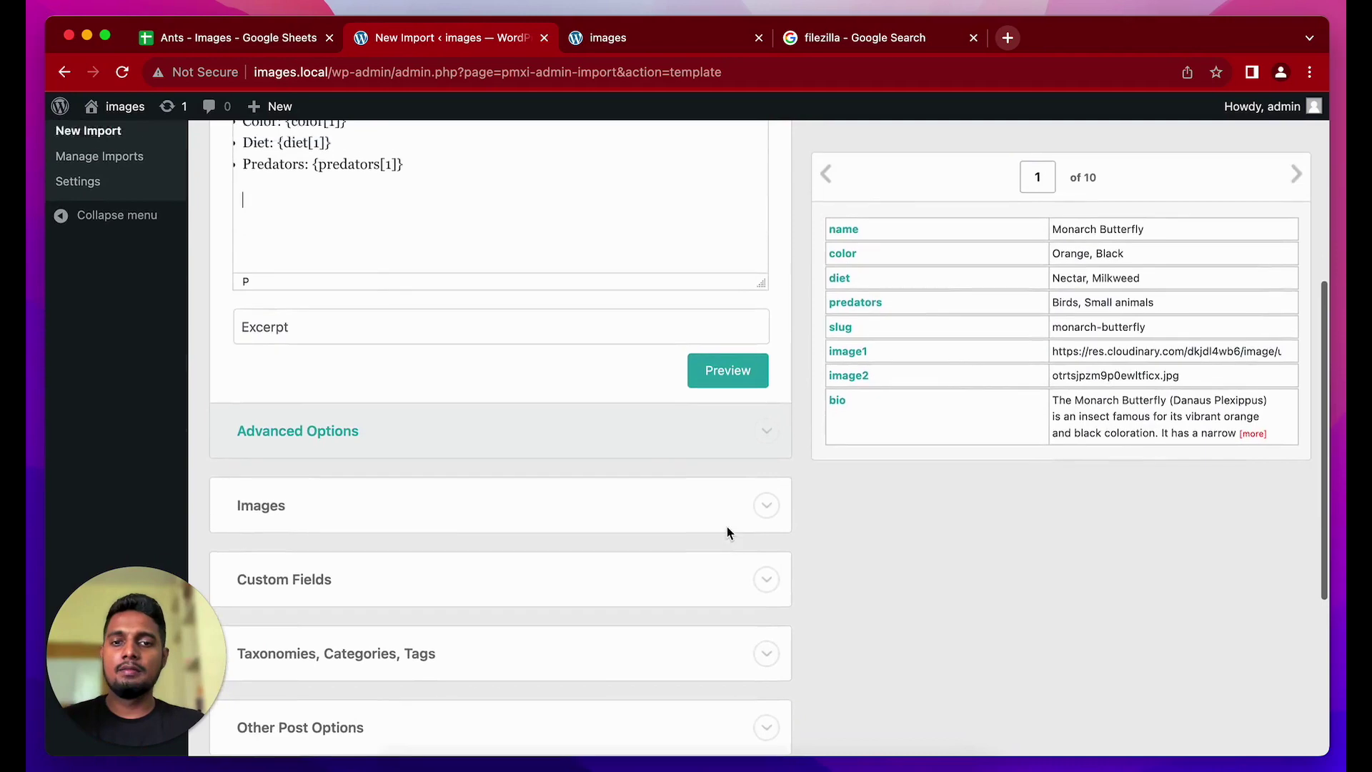
click(774, 505)
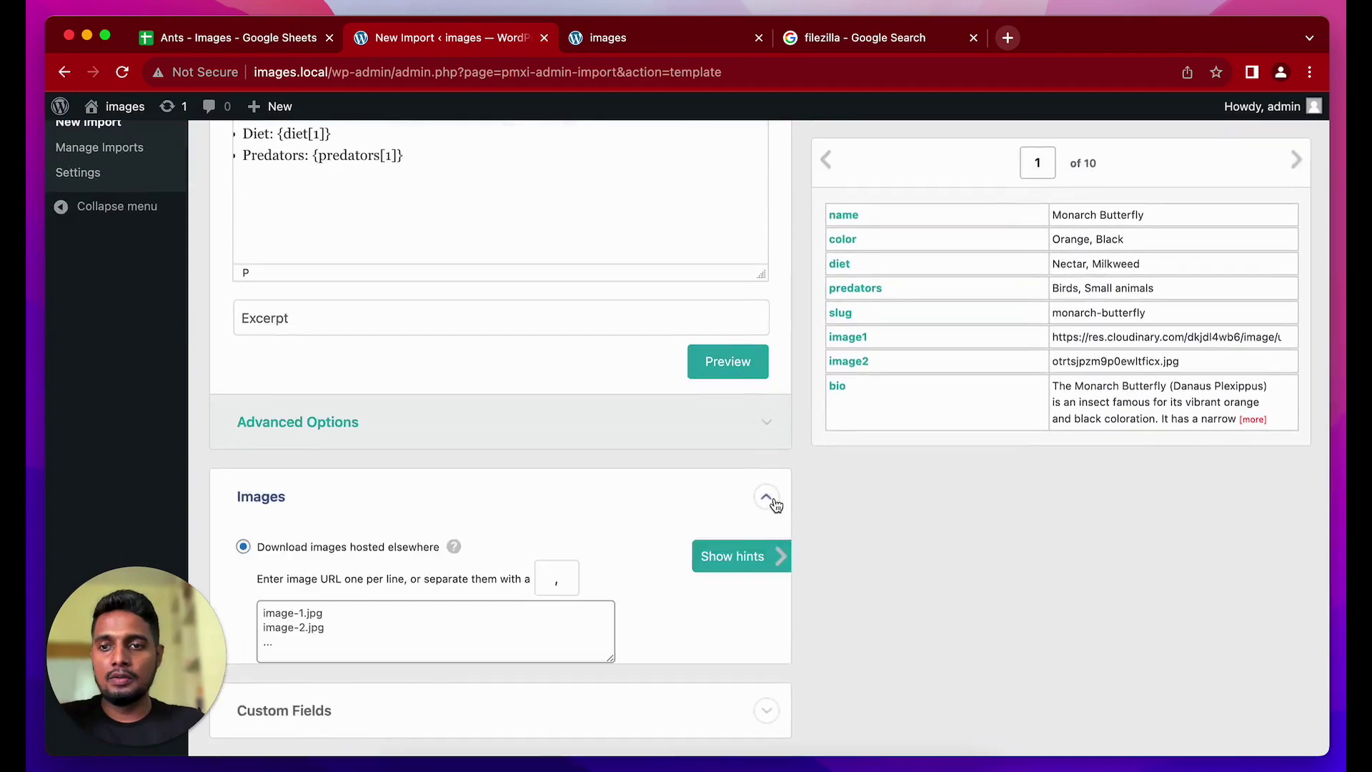
scroll(876, 557, down, 5)
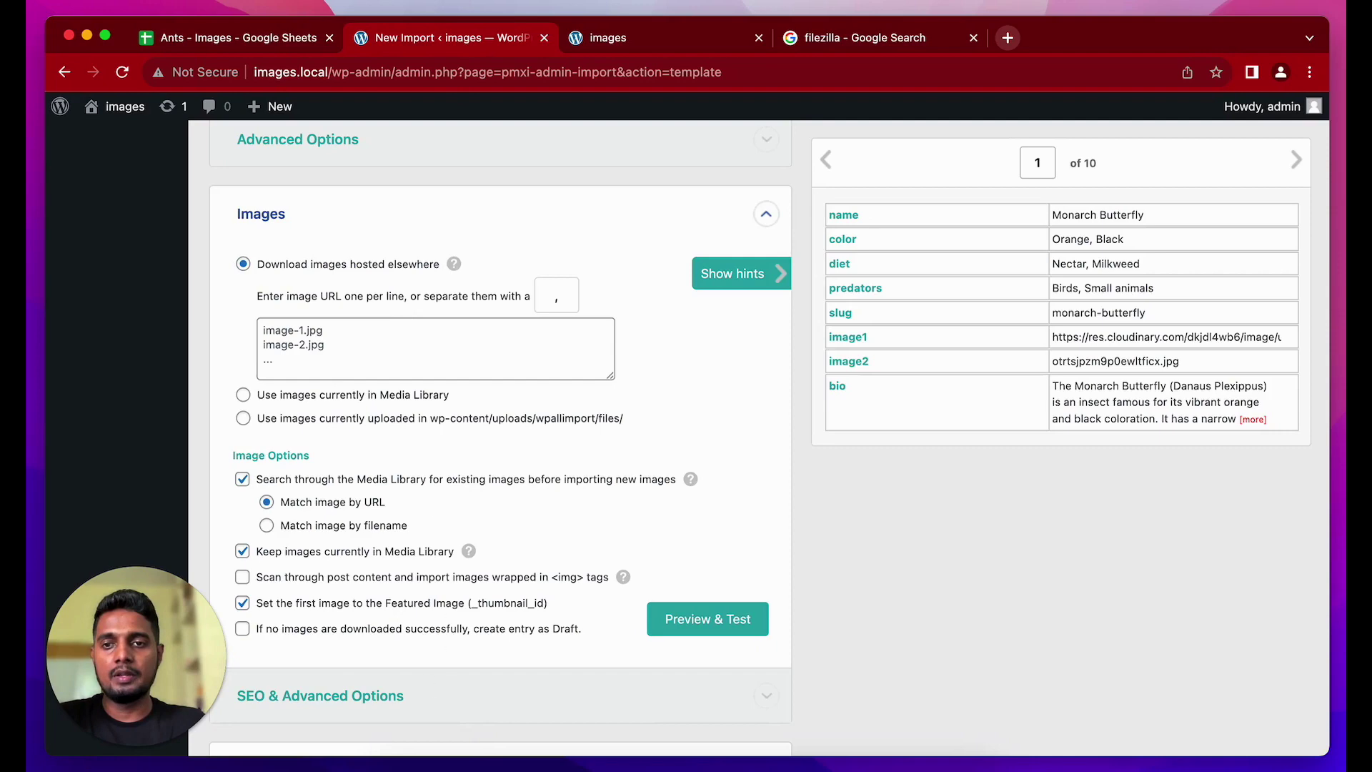
click(392, 762)
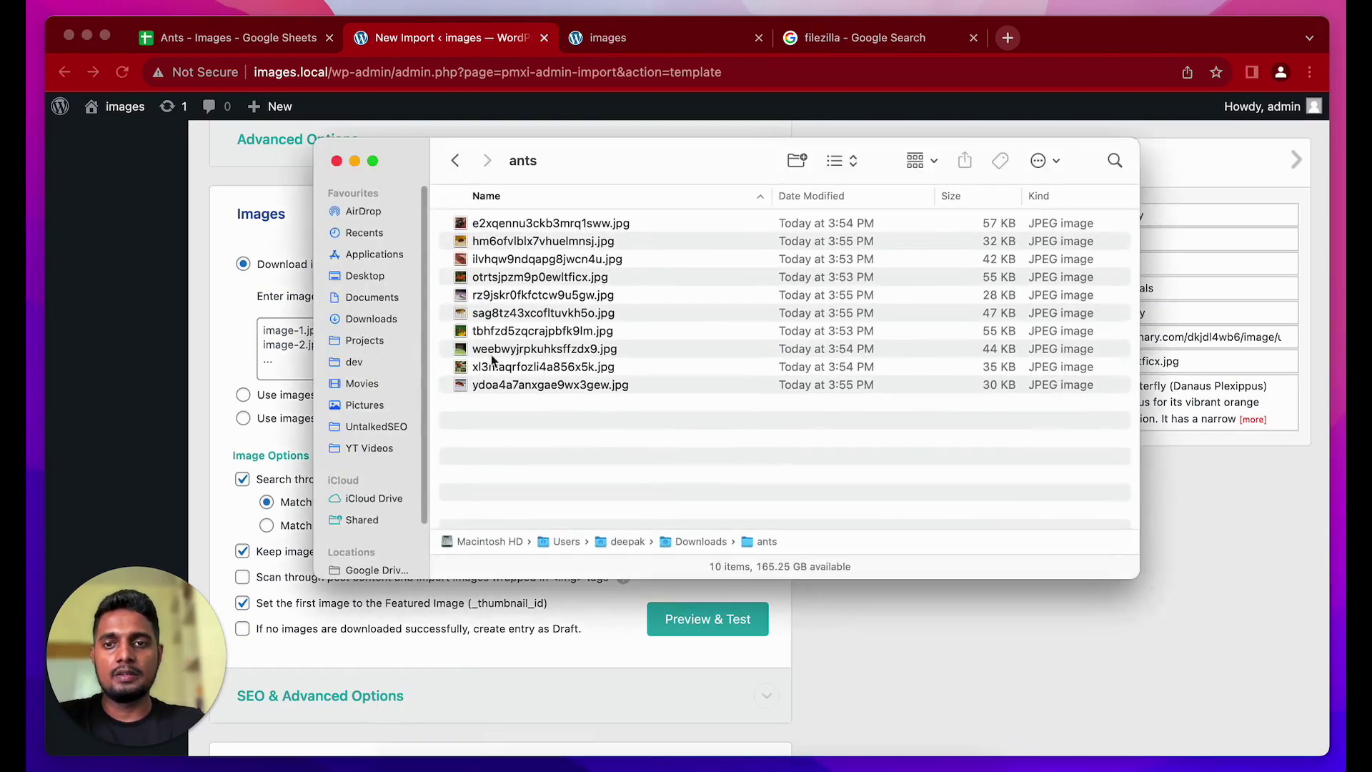
click(356, 161)
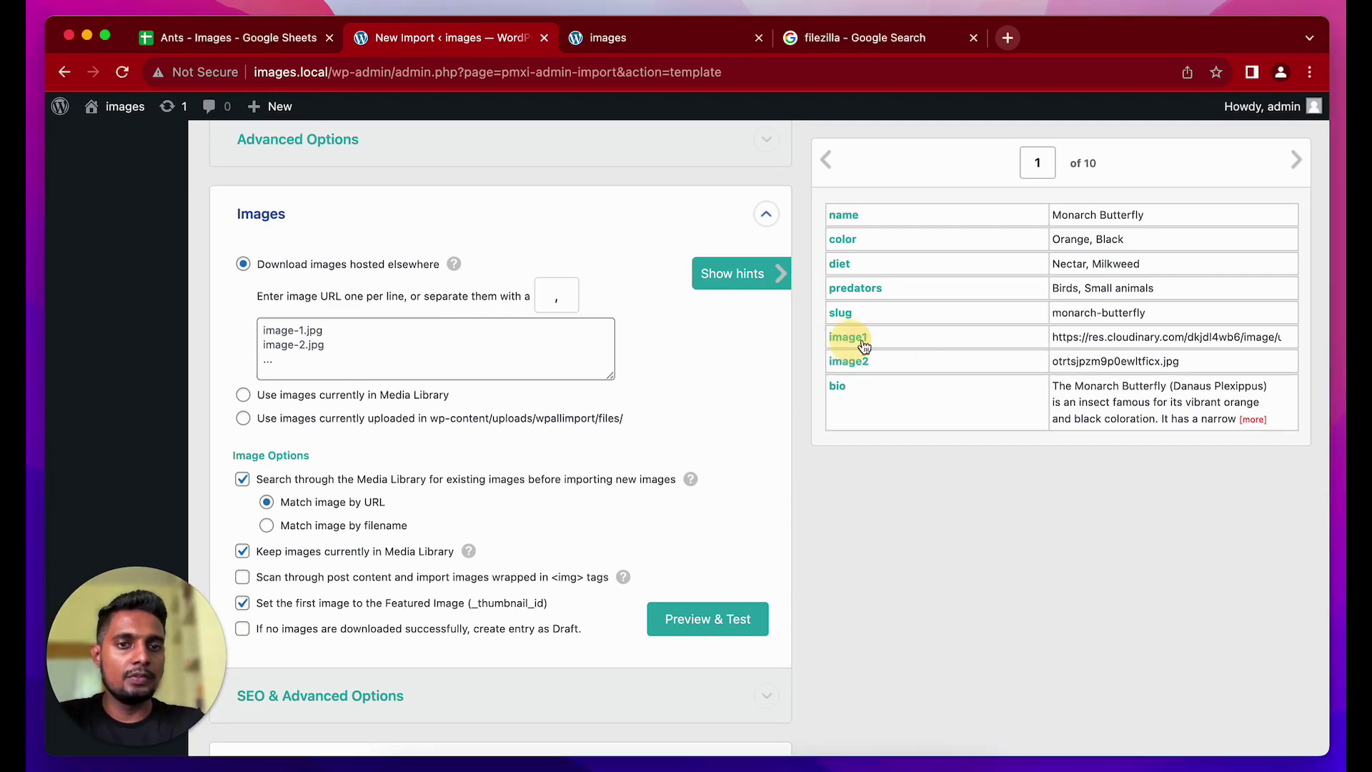
drag(857, 342, 456, 353)
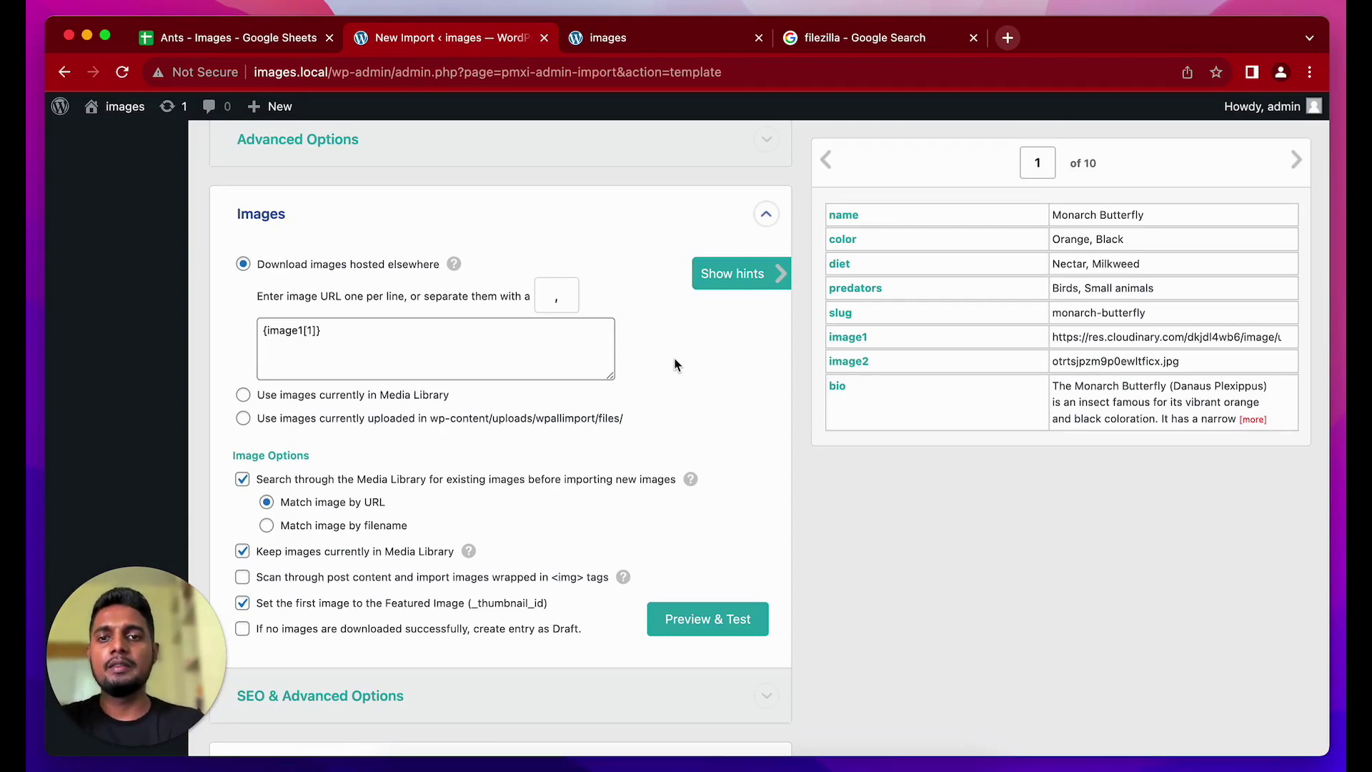
Review the image import options, including the featured image setting, against the IMAGE placeholder in the post content
scroll(235, 419, up, 2)
scroll(239, 429, down, 1)
scroll(238, 426, up, 1)
scroll(235, 426, up, 1)
scroll(235, 426, down, 2)
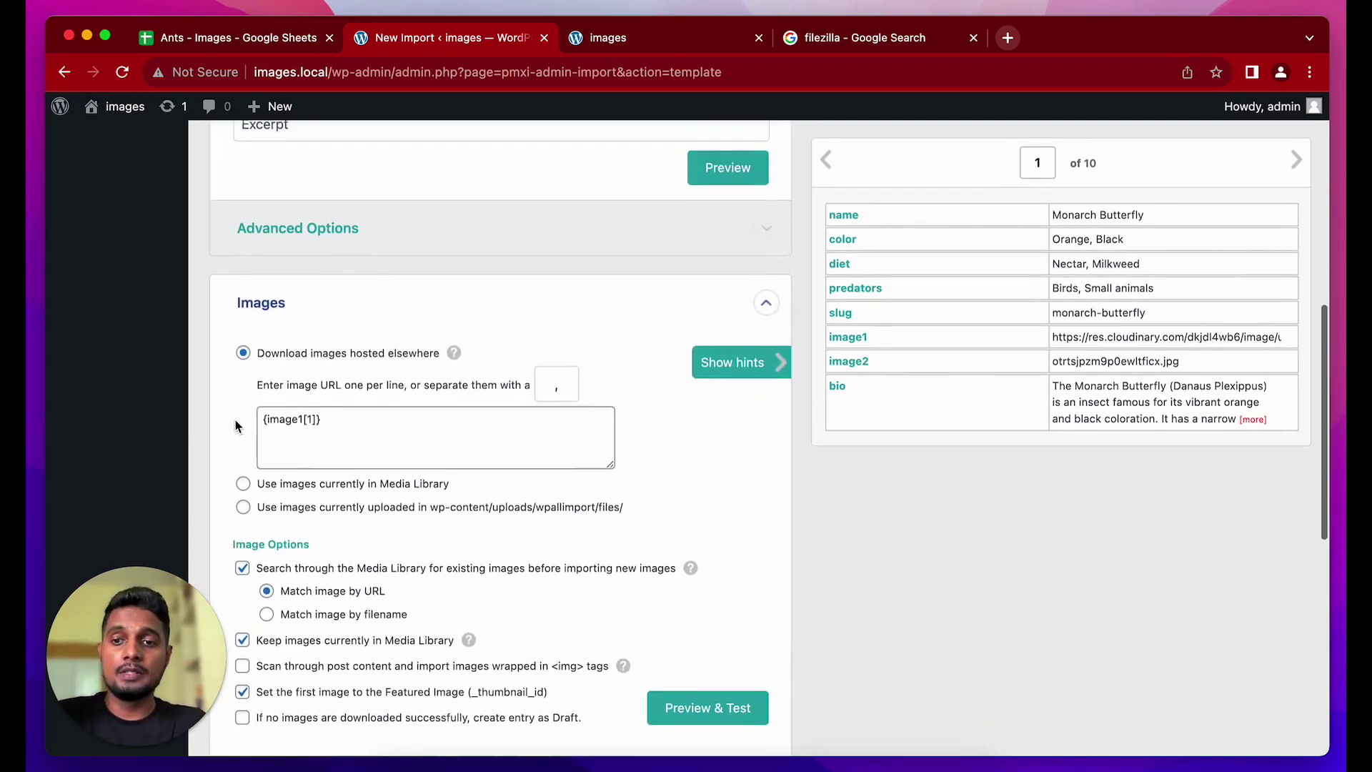
scroll(353, 358, down, 3)
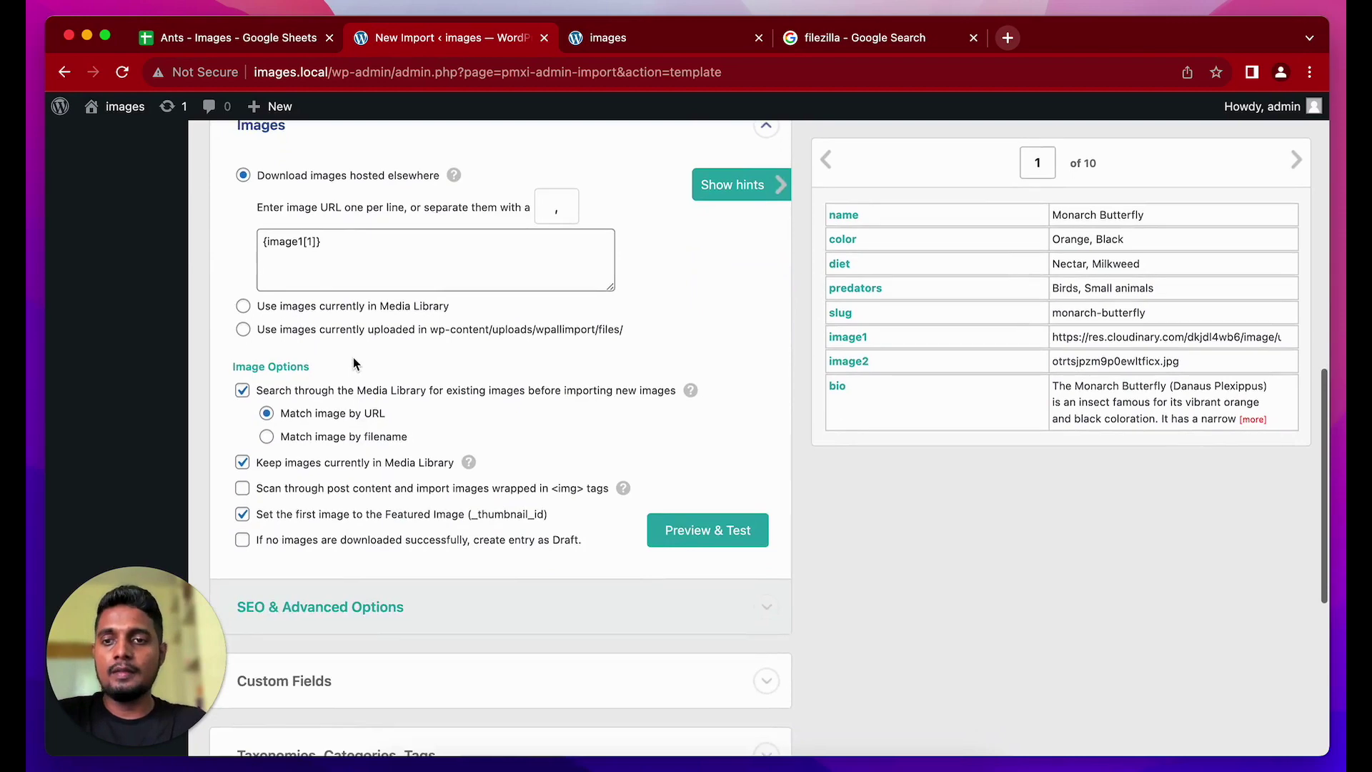
scroll(455, 400, up, 15)
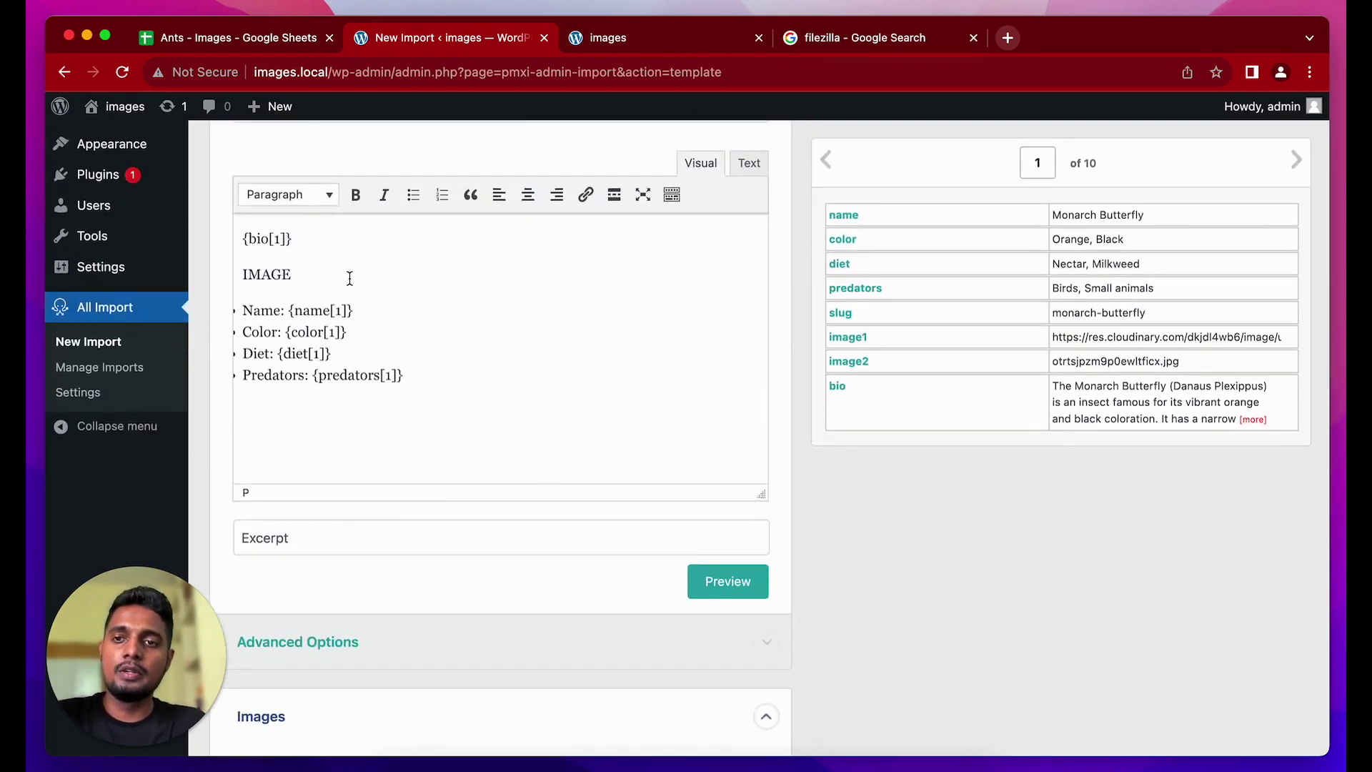
scroll(350, 282, down, 16)
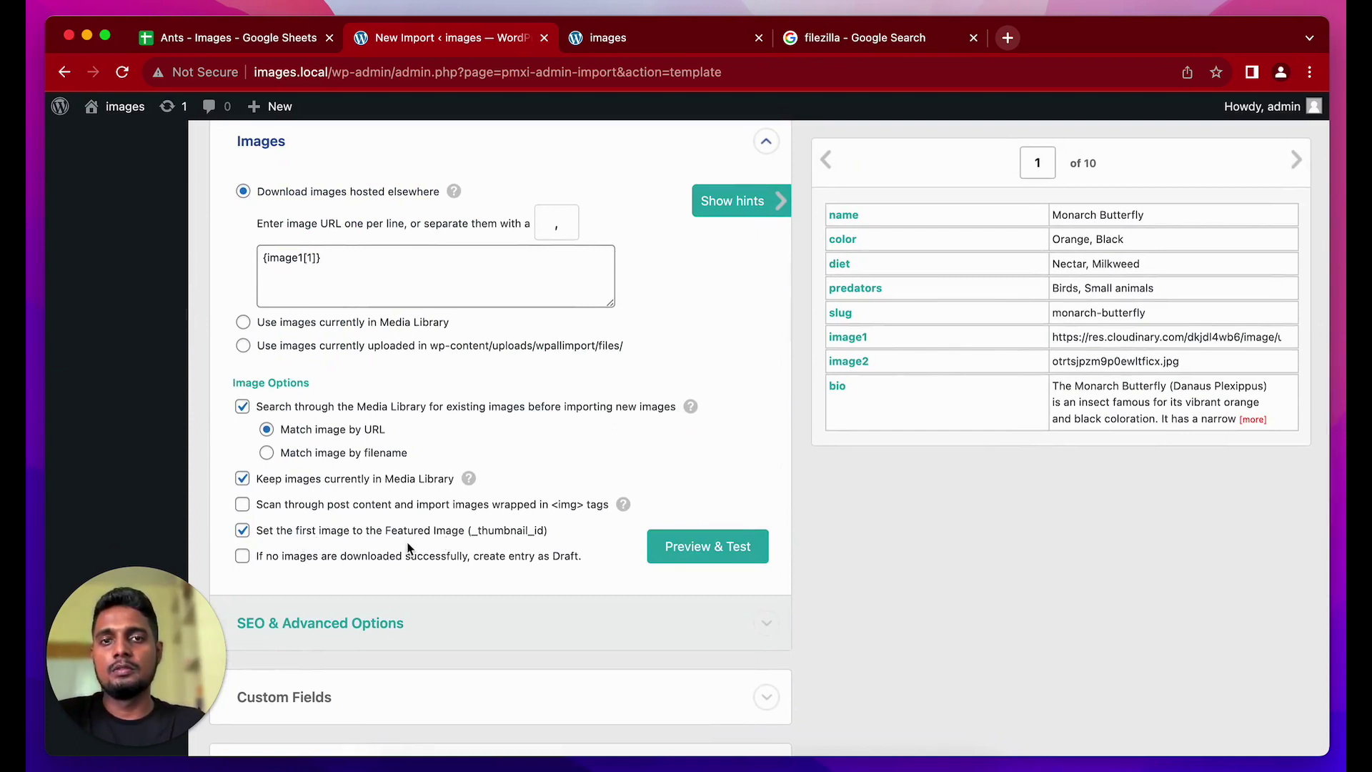
Show the post content as HTML text and delete the IMAGE placeholder above the list
scroll(409, 547, up, 15)
click(301, 253)
drag(301, 253, 213, 255)
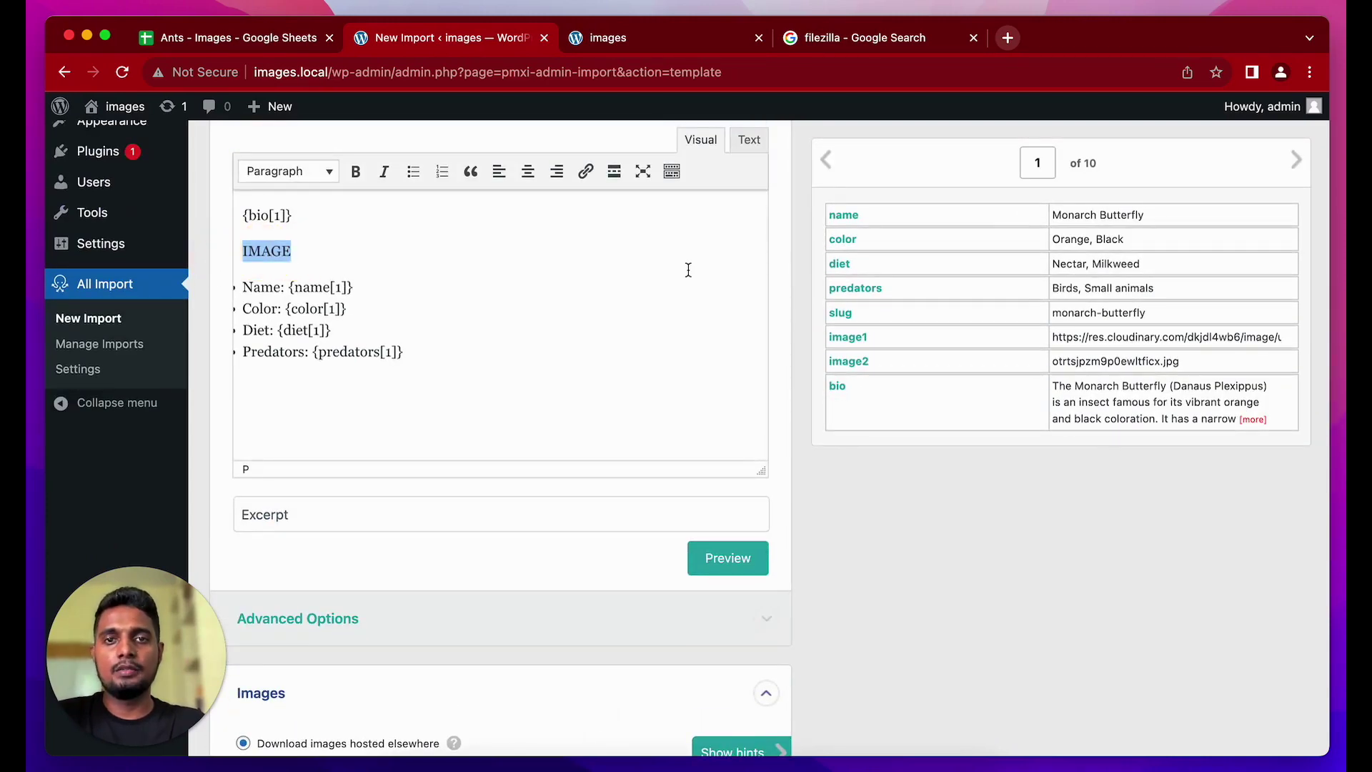
scroll(688, 270, up, 2)
click(752, 223)
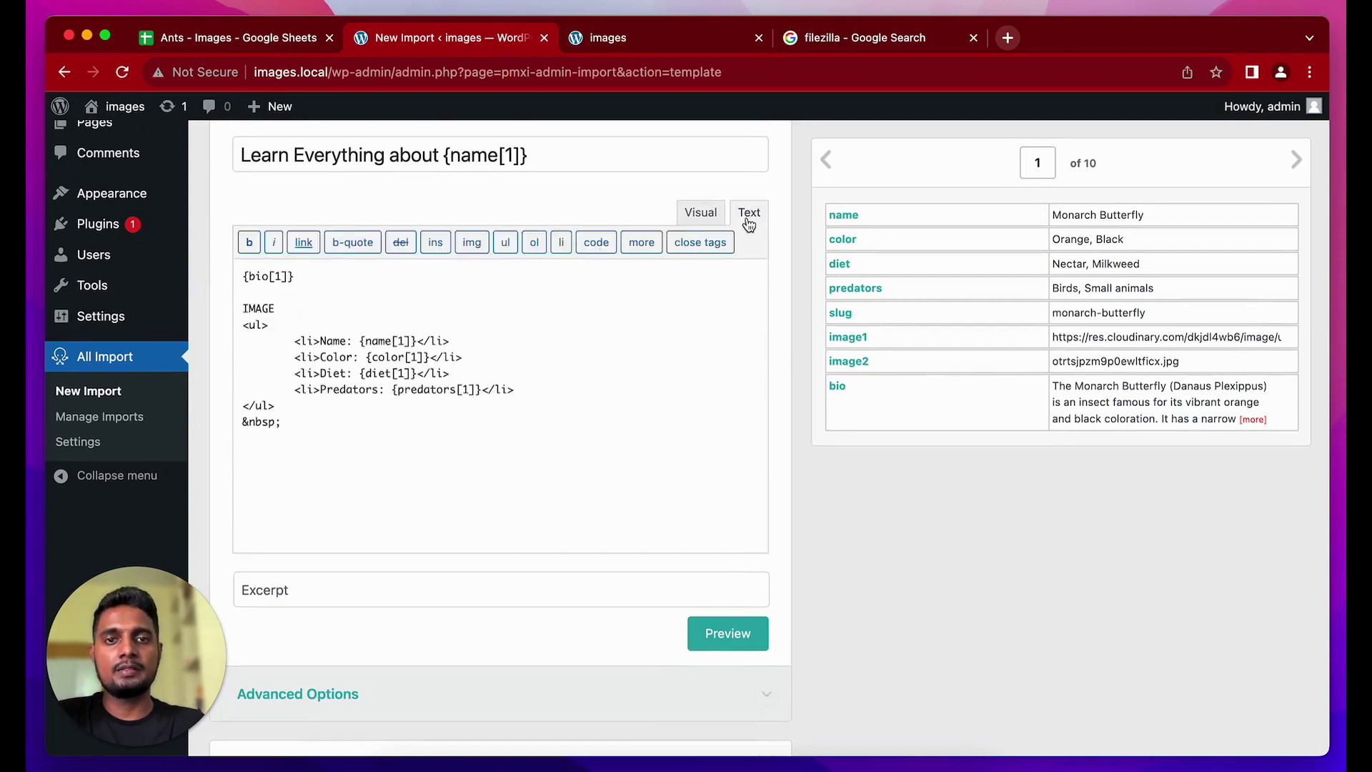
drag(276, 308, 247, 312)
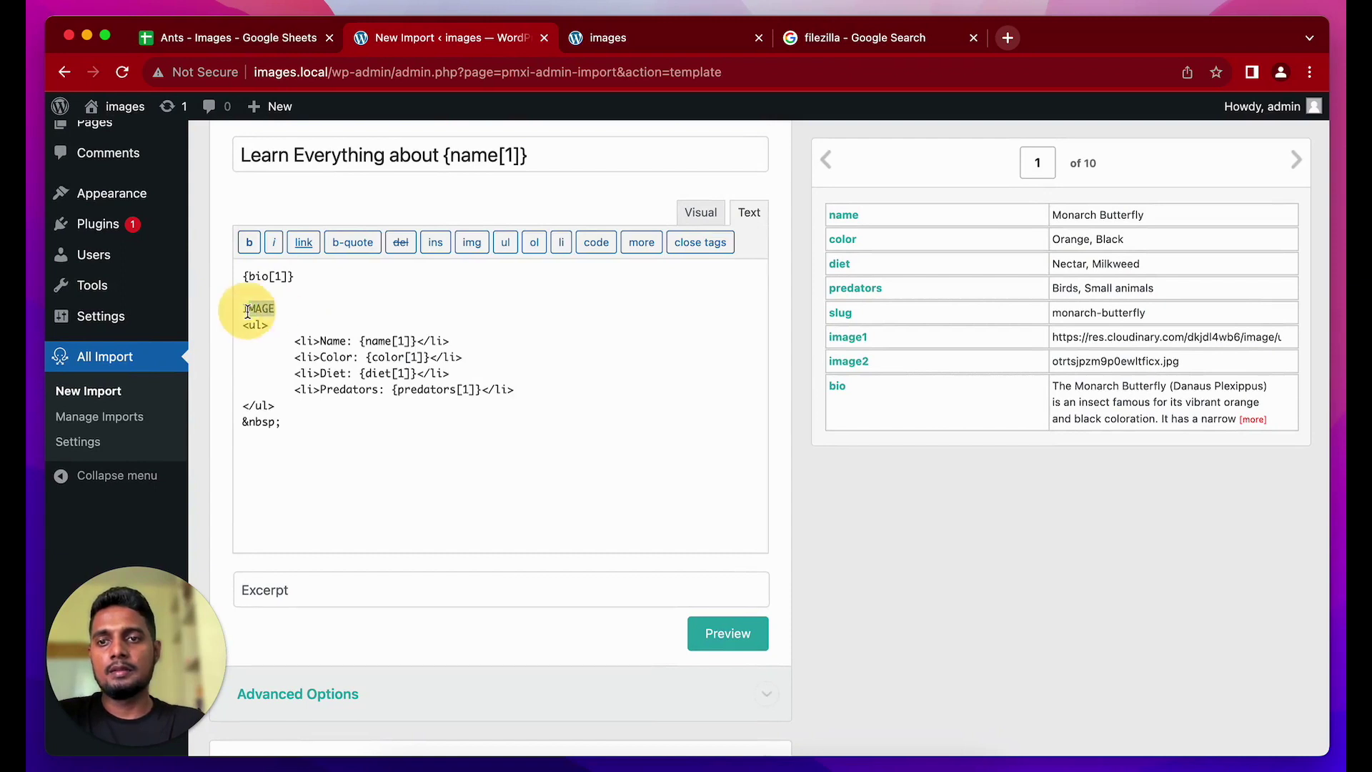
key(BackSpace)
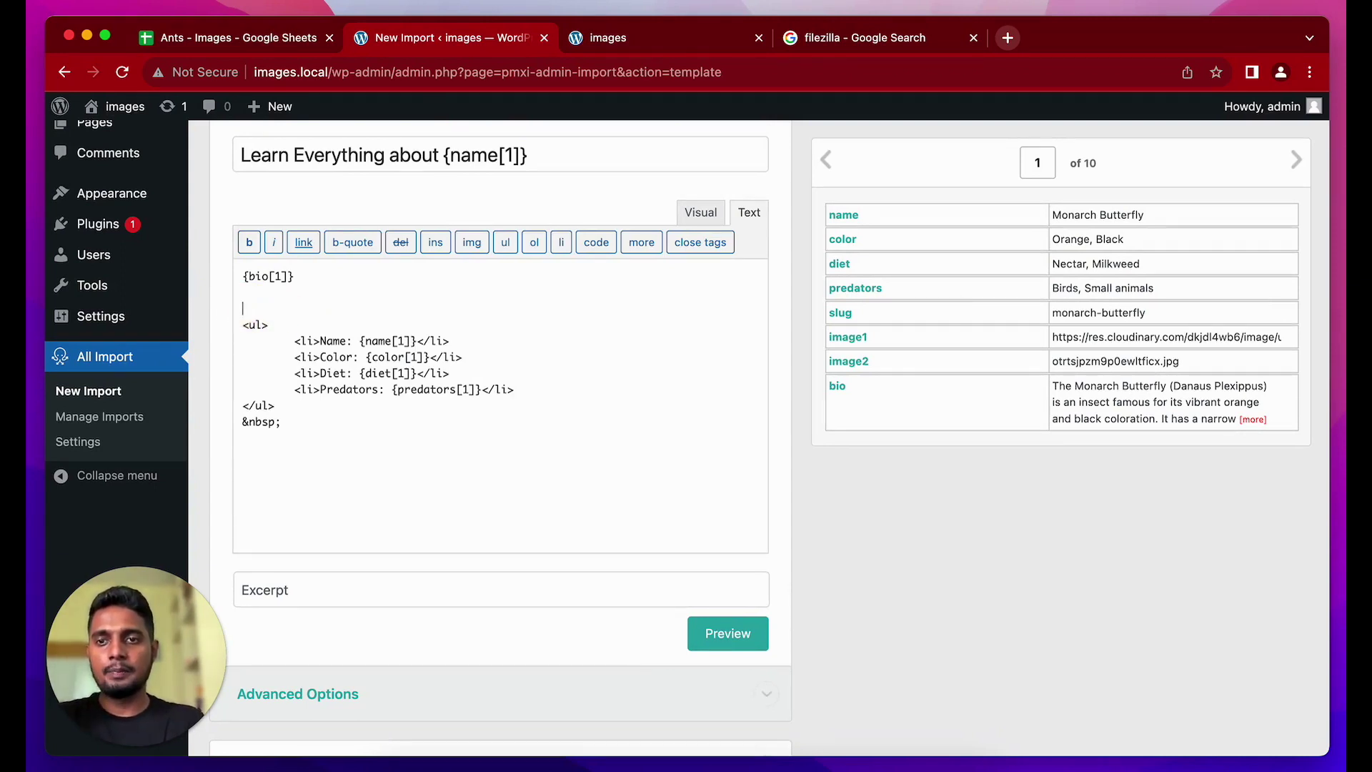
Insert an image tag above the list with {image1[1]} as the image URL and {name[1]} as its description
click(471, 243)
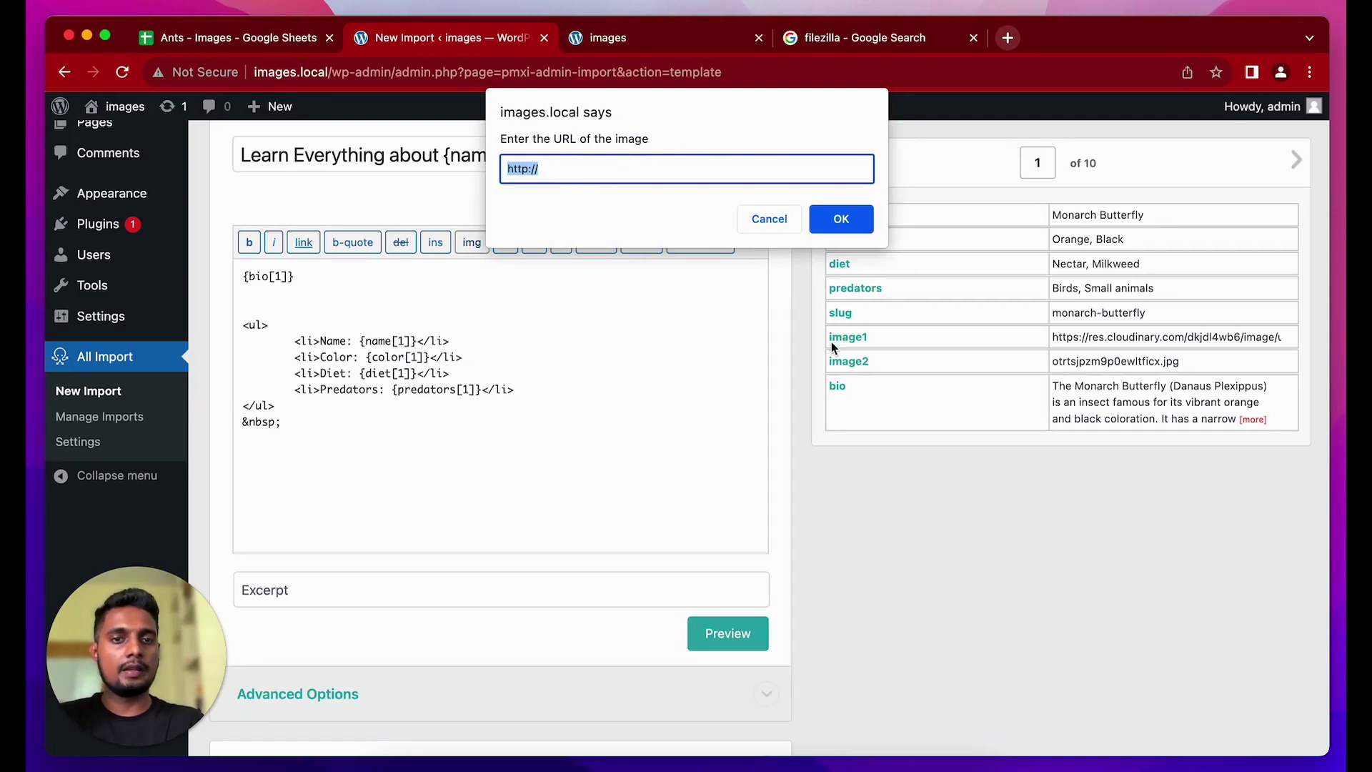
text({)
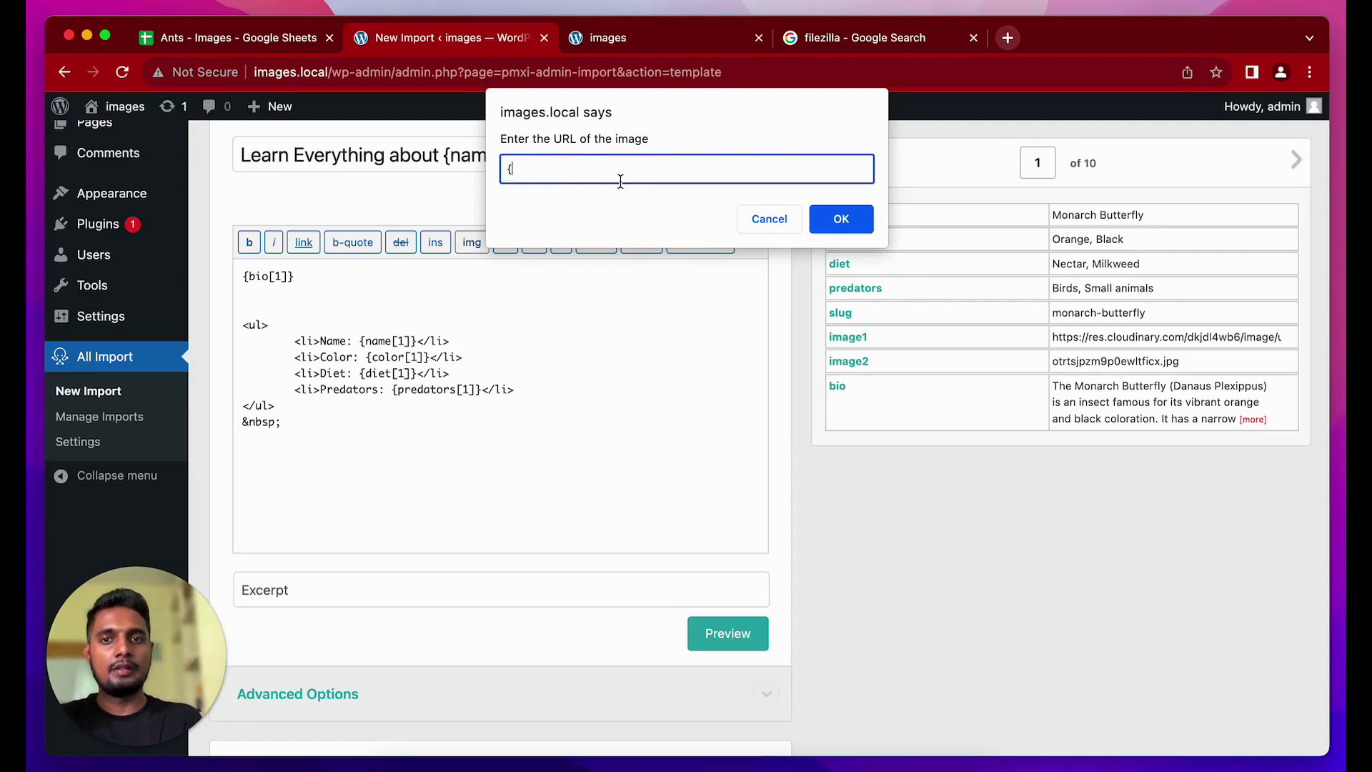
text(image1[1)
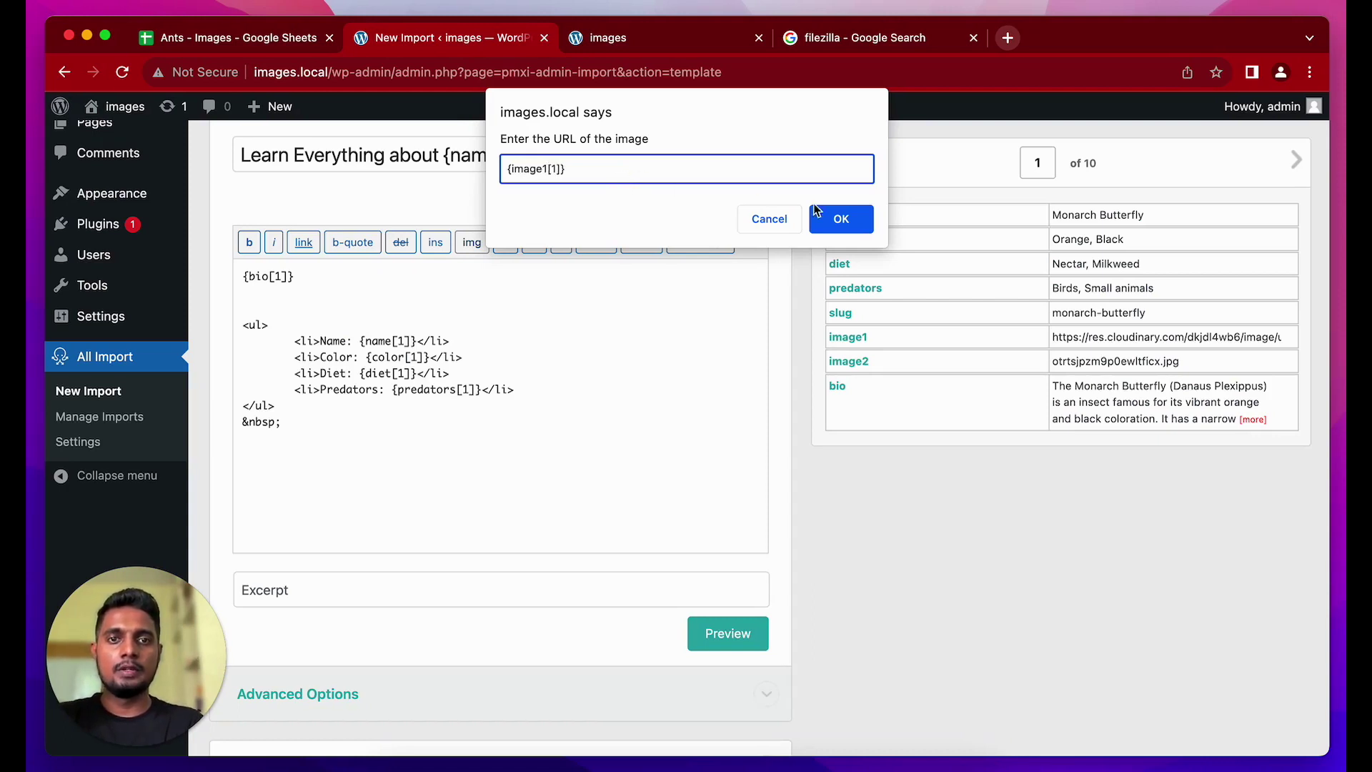
click(861, 216)
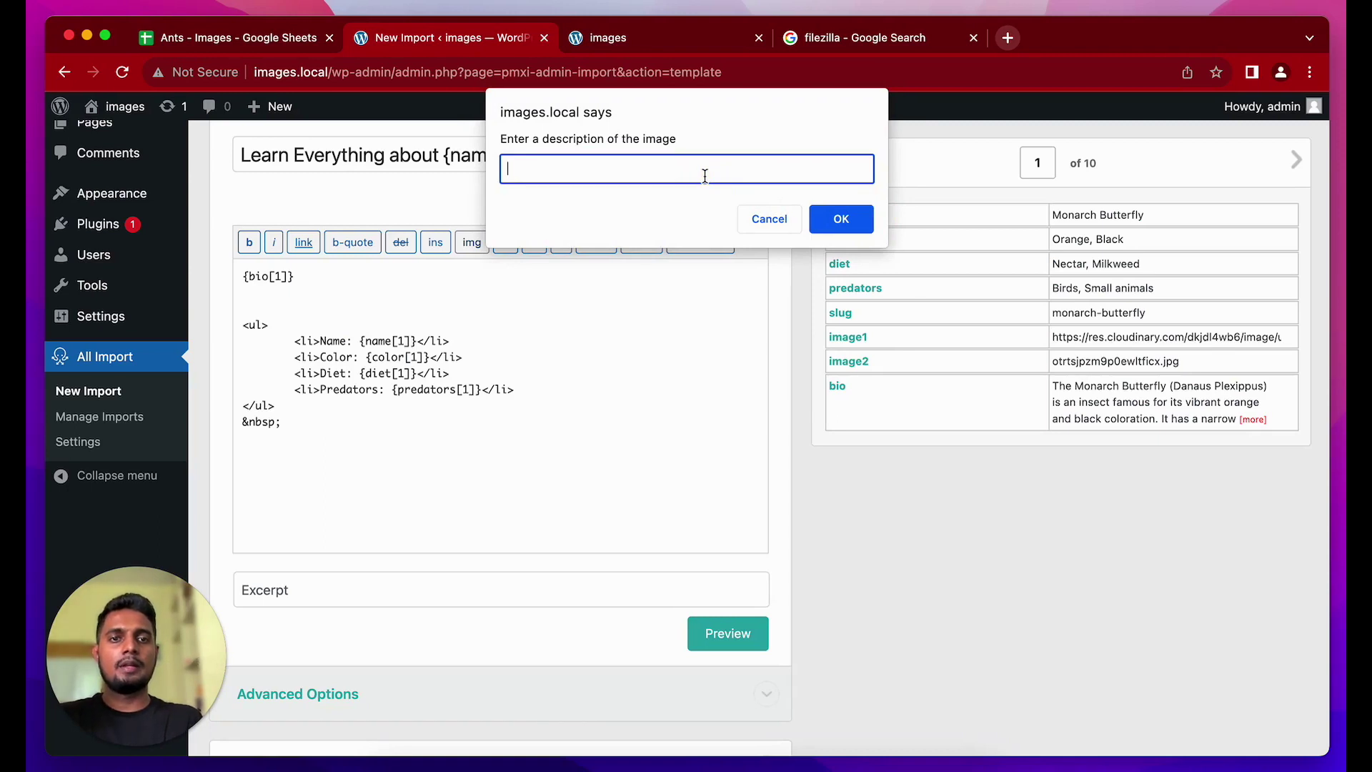
text({name[)
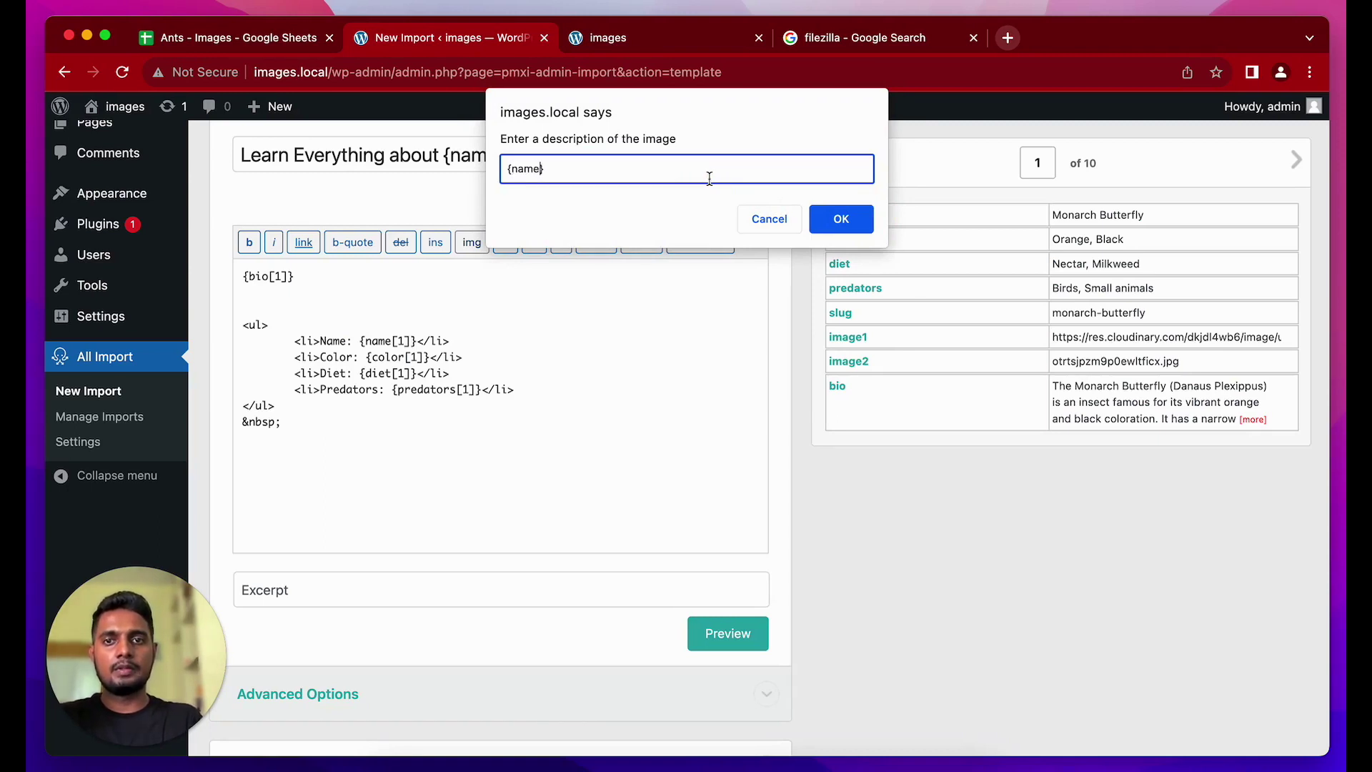
text(1)
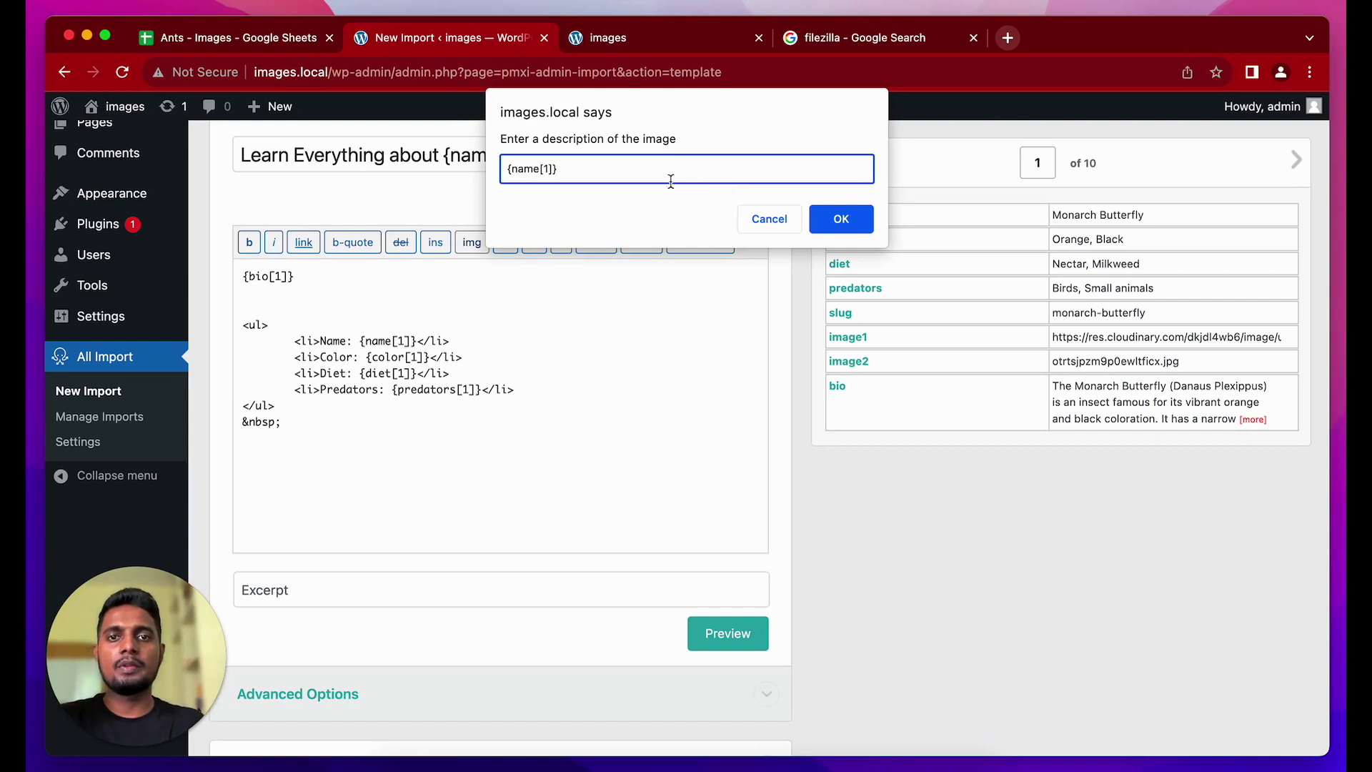
click(851, 216)
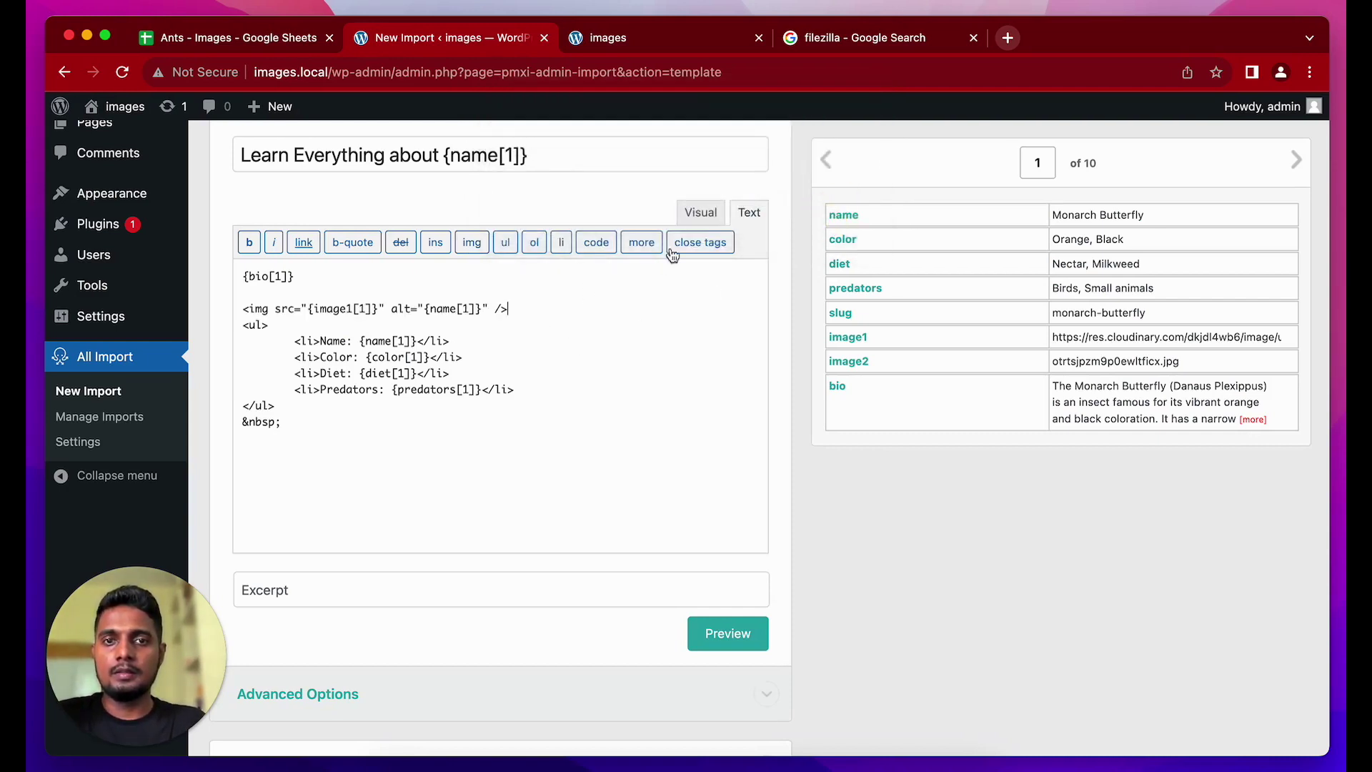
Check the inserted image in the visual view of the post content and return to the image settings
click(700, 213)
click(296, 325)
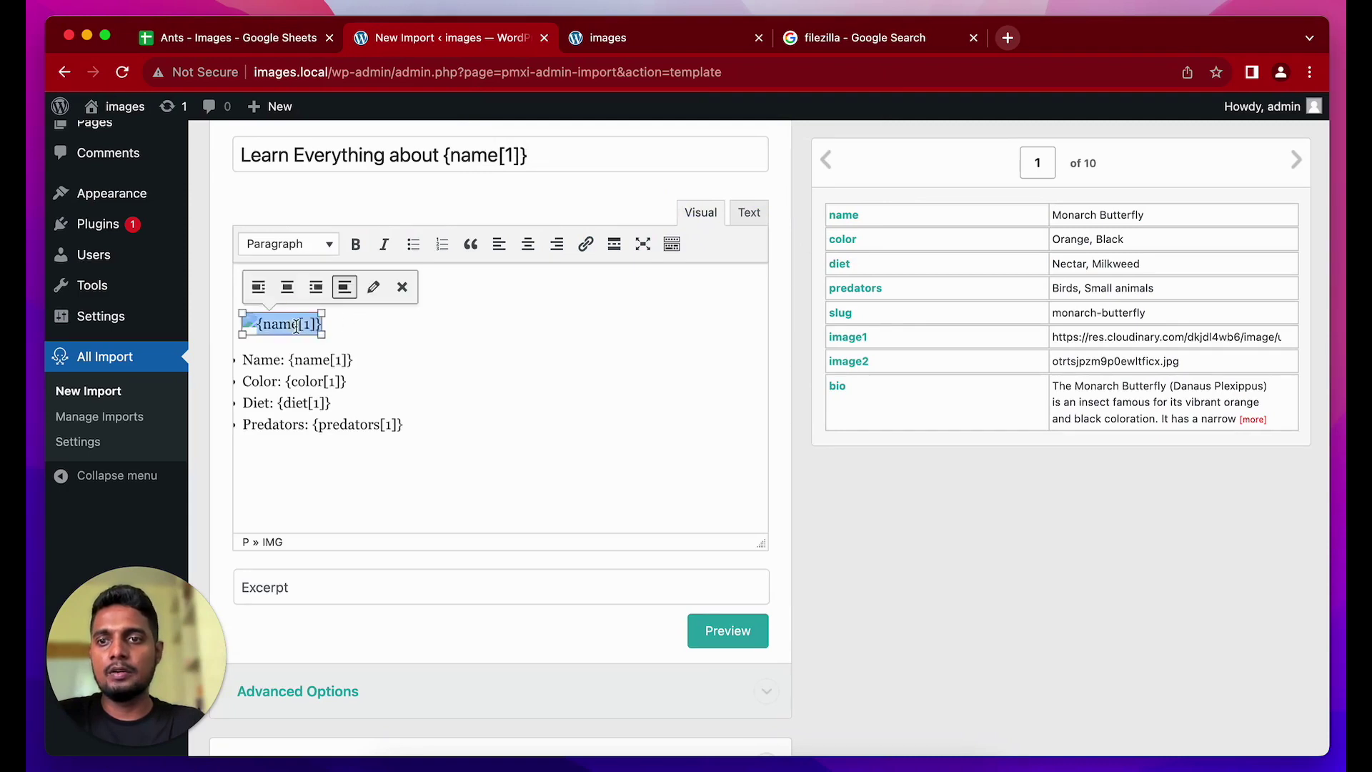
click(375, 357)
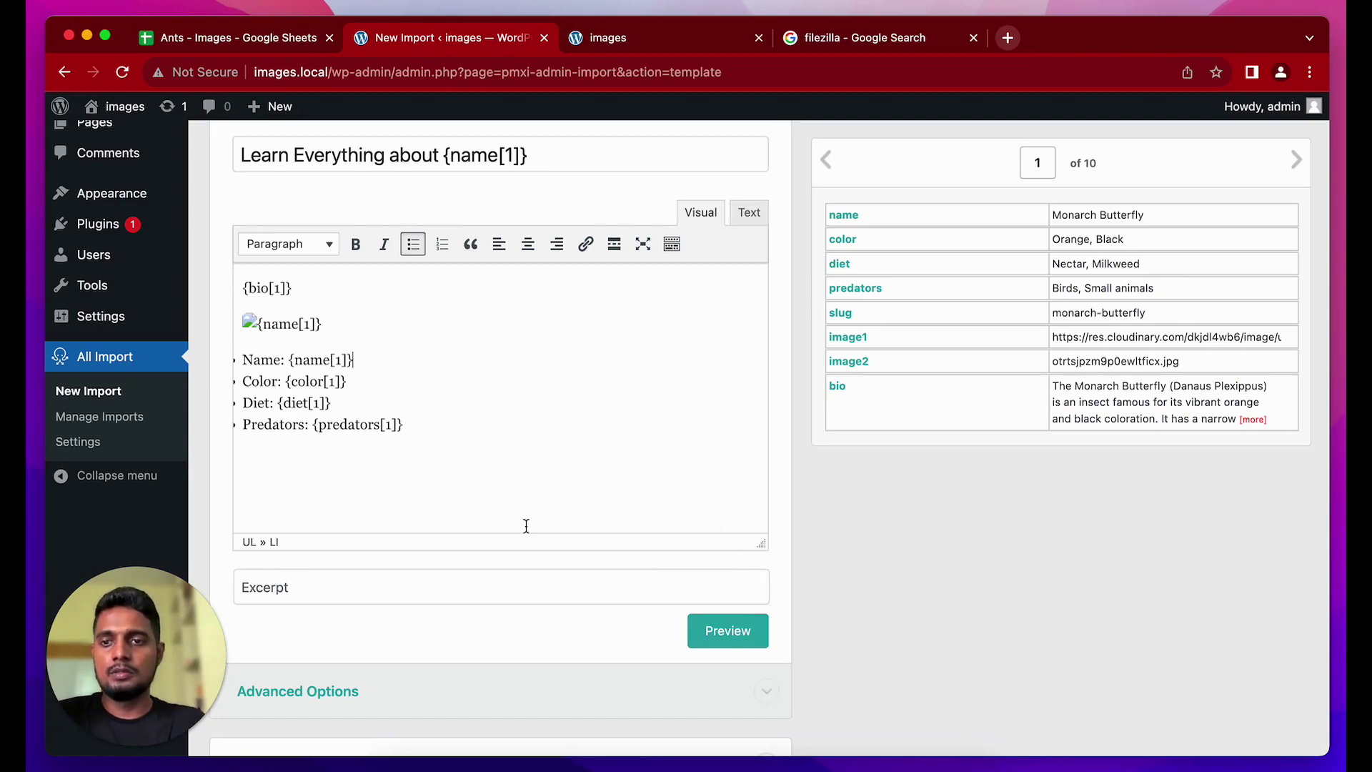
scroll(527, 526, down, 2)
scroll(457, 396, down, 10)
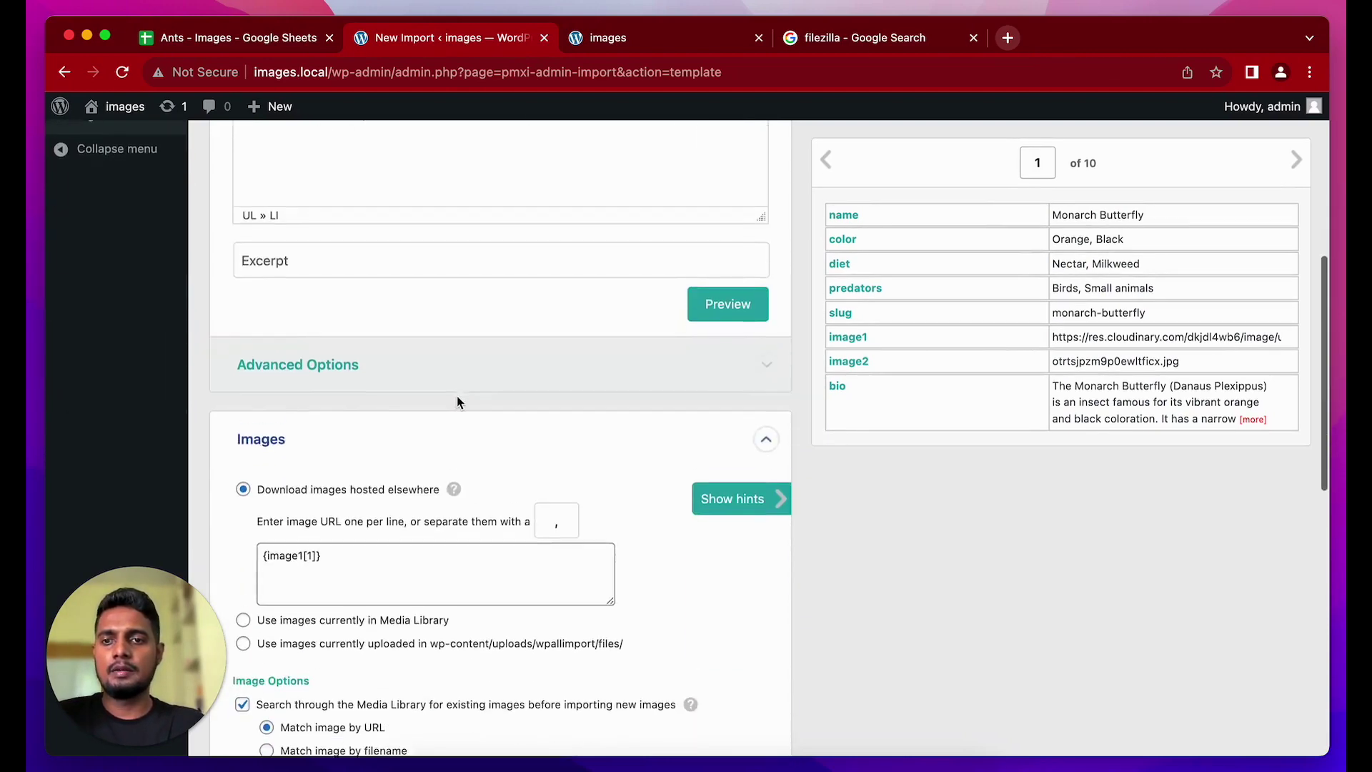
Enable scanning through the post content to import images wrapped in img tags
scroll(552, 411, up, 11)
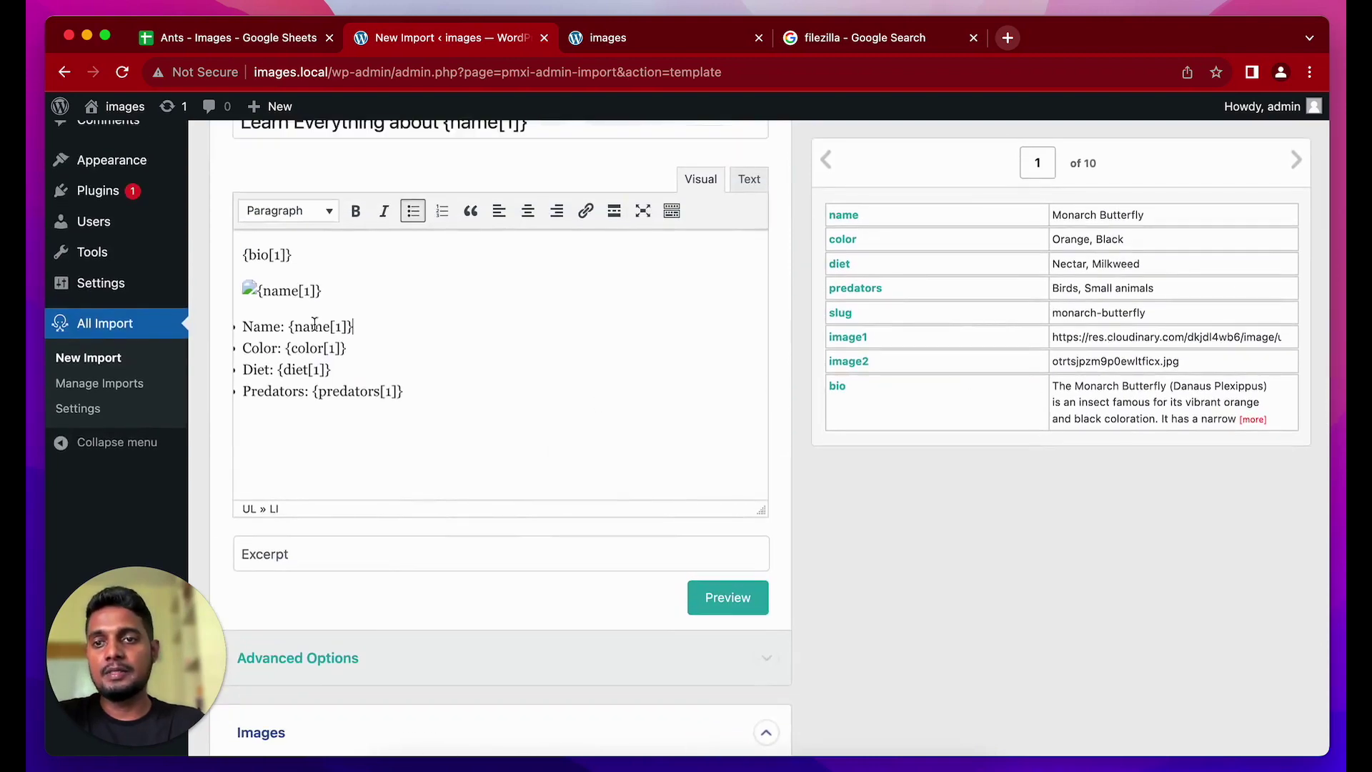
click(362, 290)
click(307, 256)
scroll(442, 357, down, 12)
scroll(449, 367, down, 2)
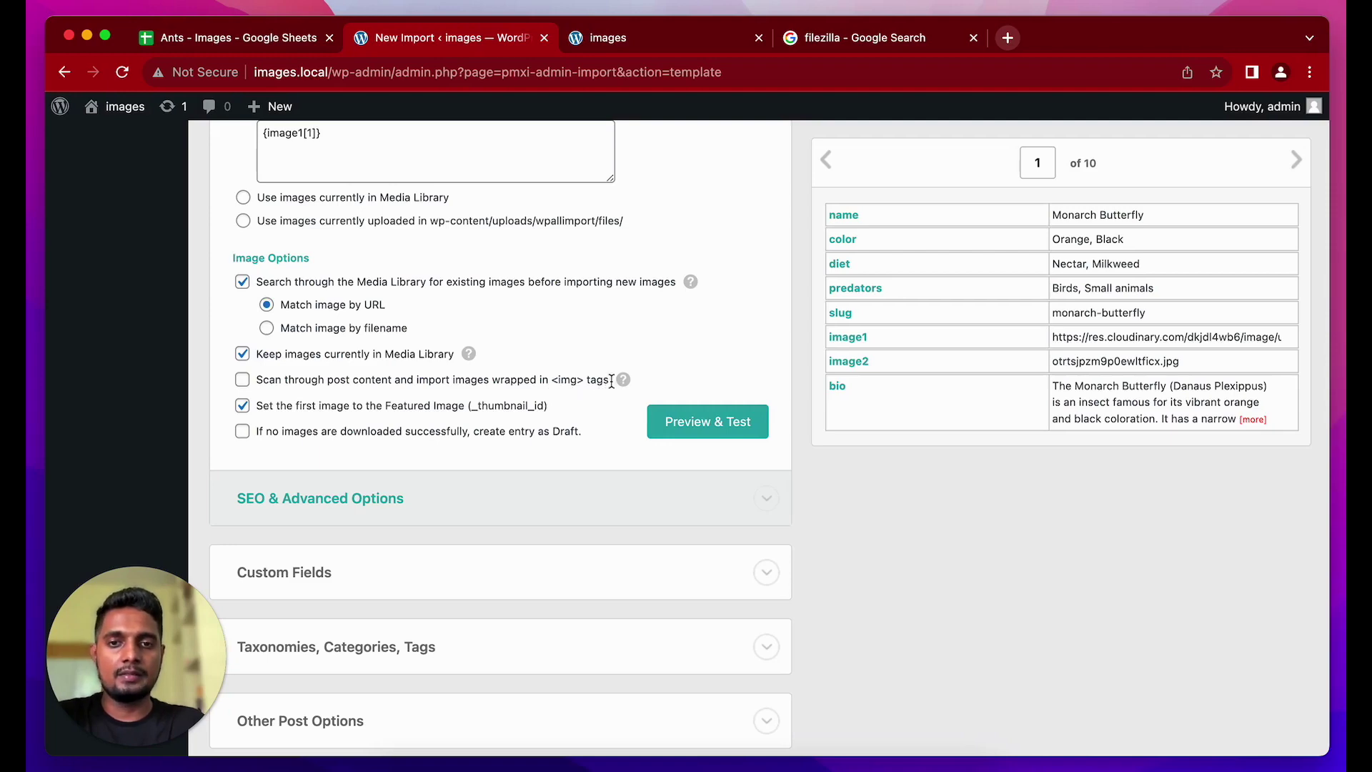
click(243, 381)
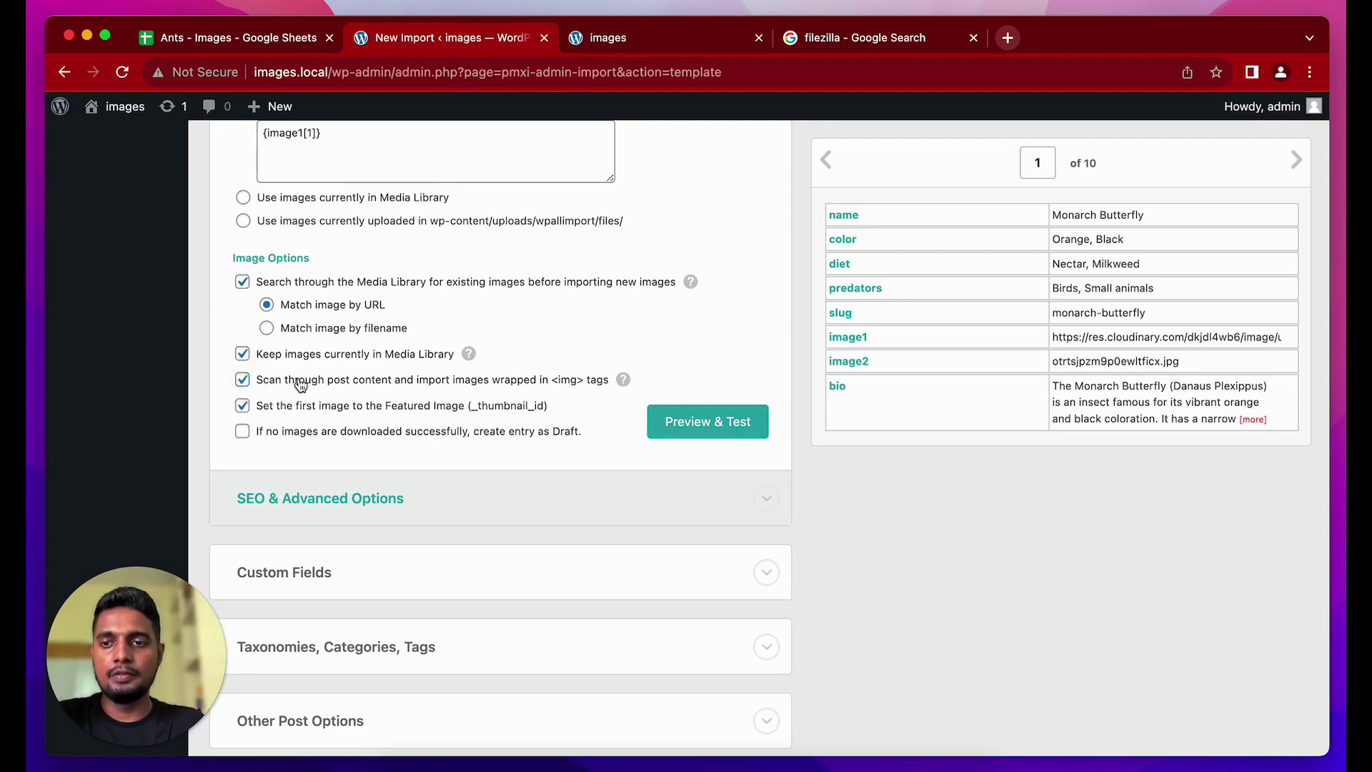
Check the image tag inserted between the bio and the list in the post content
scroll(299, 378, up, 3)
scroll(299, 377, up, 5)
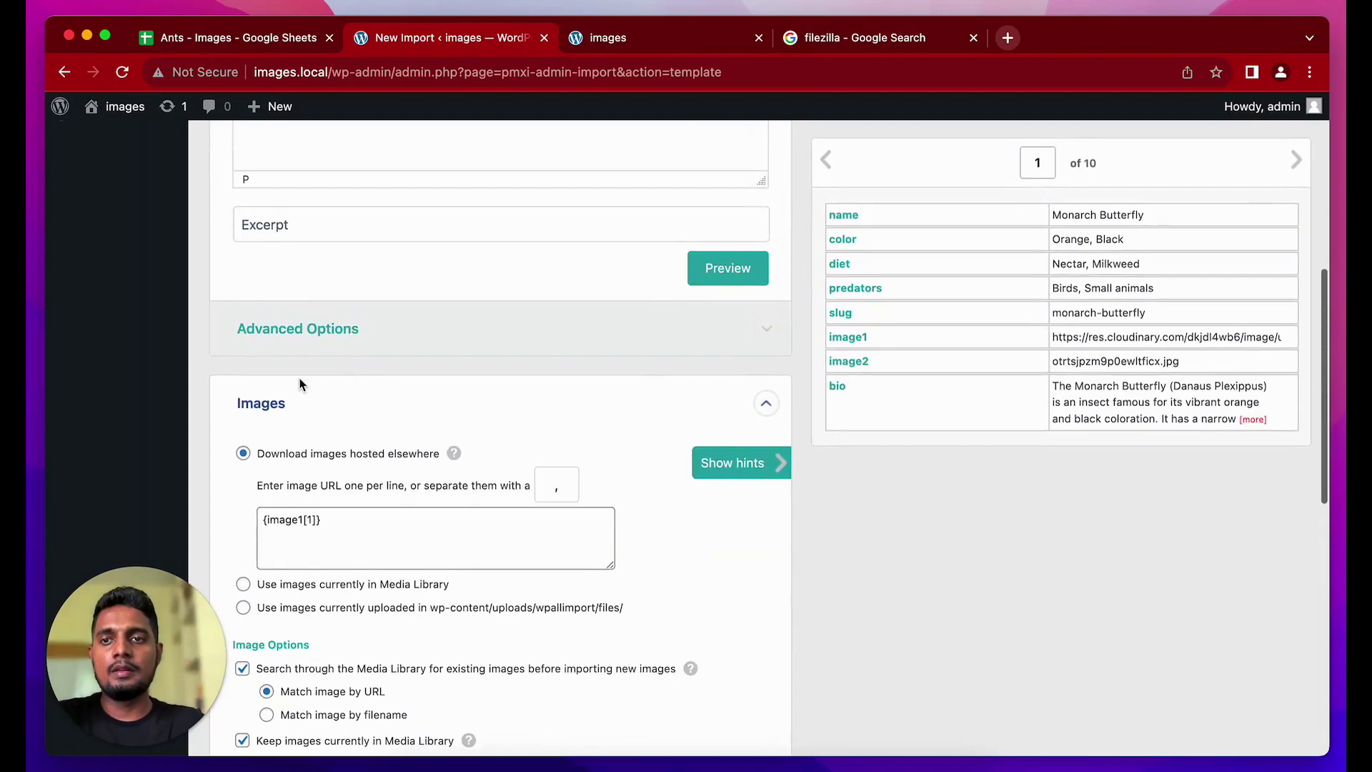
scroll(553, 308, up, 2)
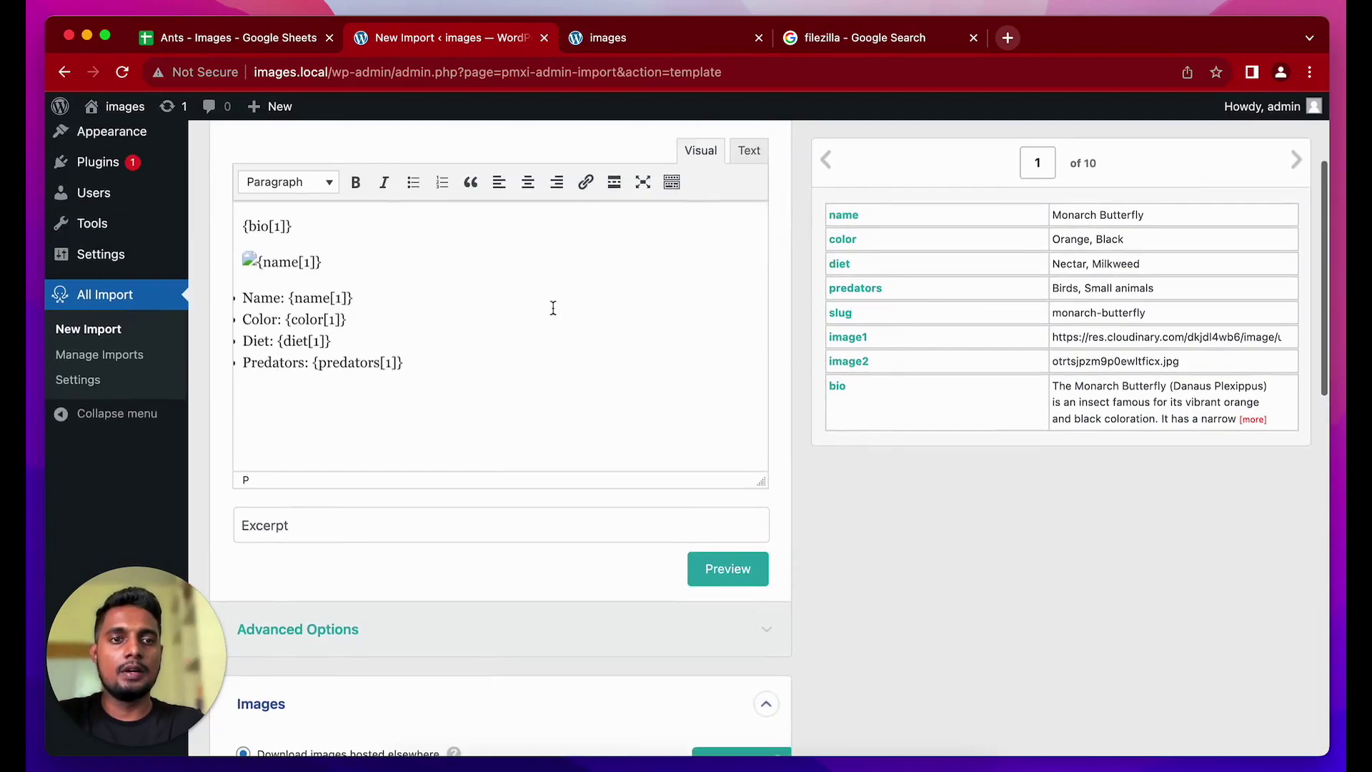
click(355, 265)
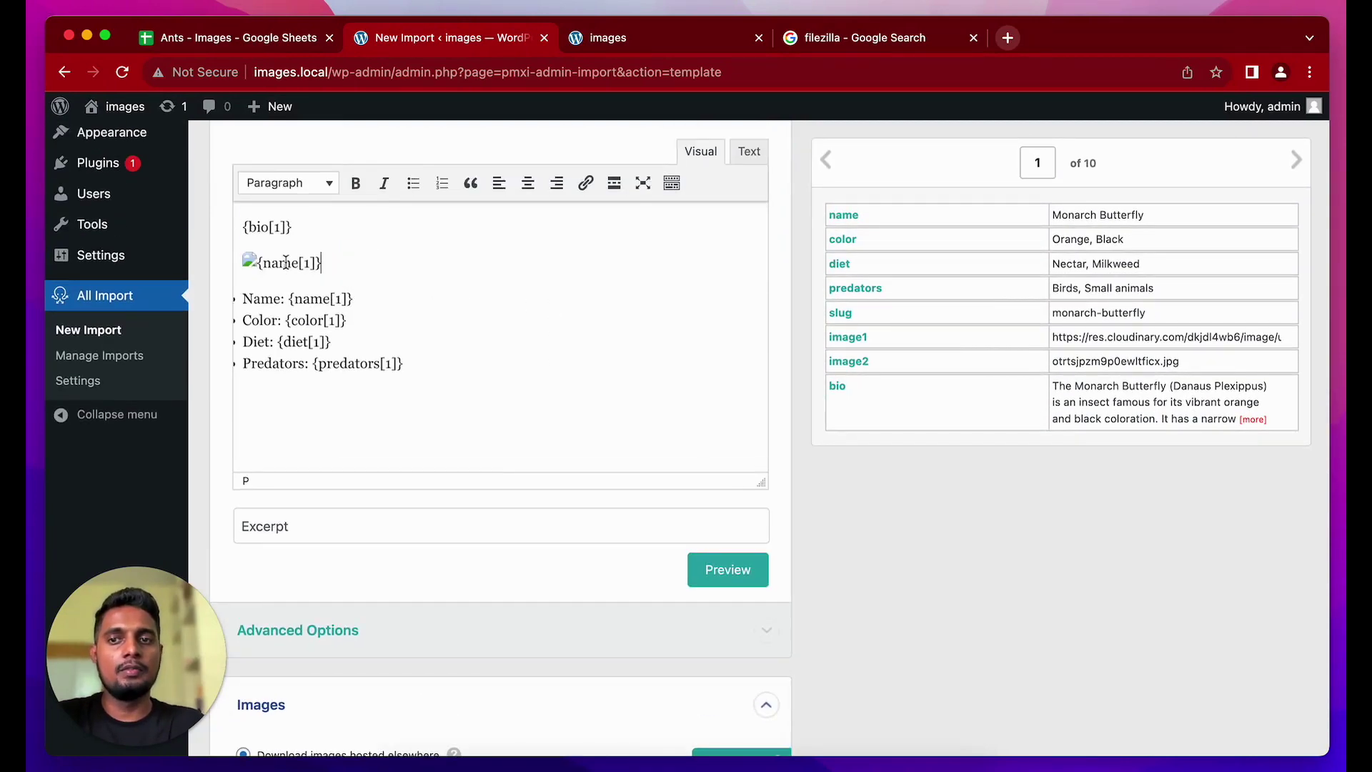
click(287, 263)
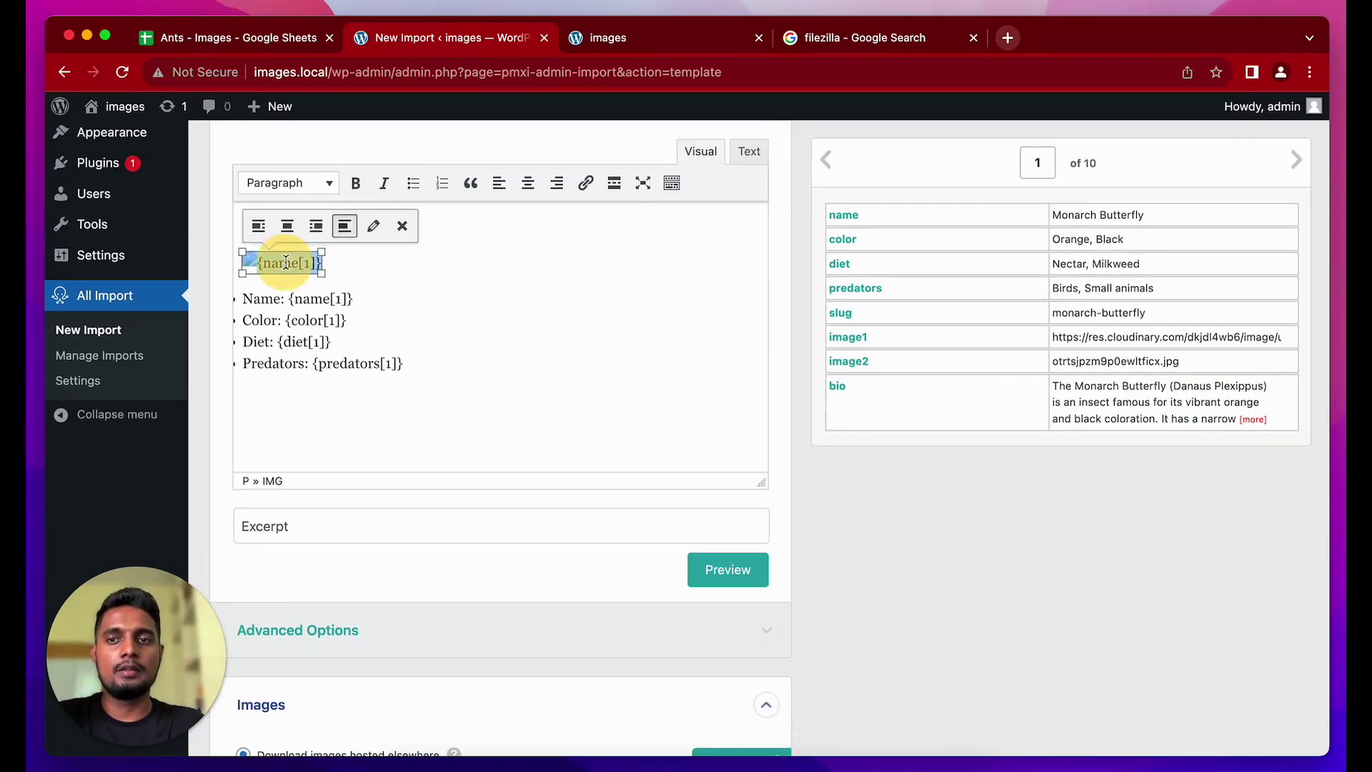
click(387, 266)
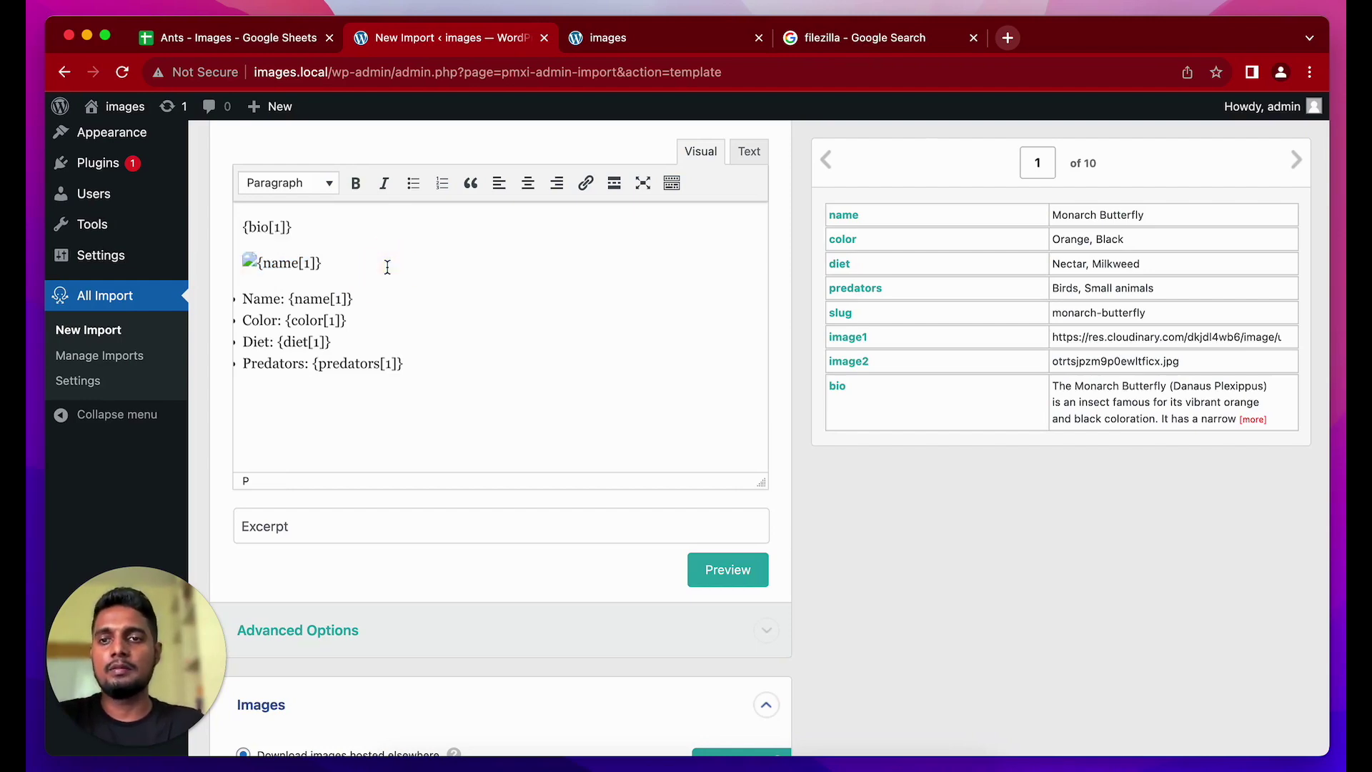
scroll(387, 267, down, 10)
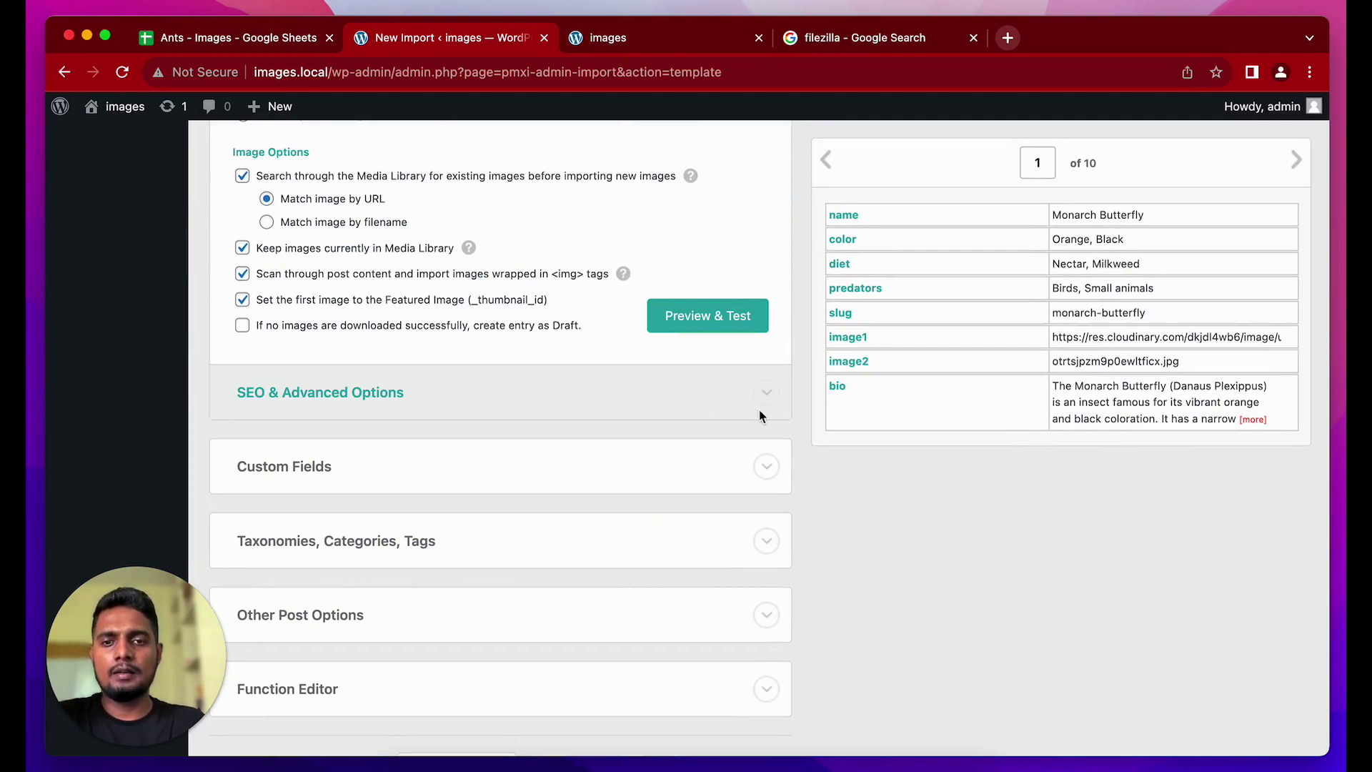
scroll(822, 483, down, 5)
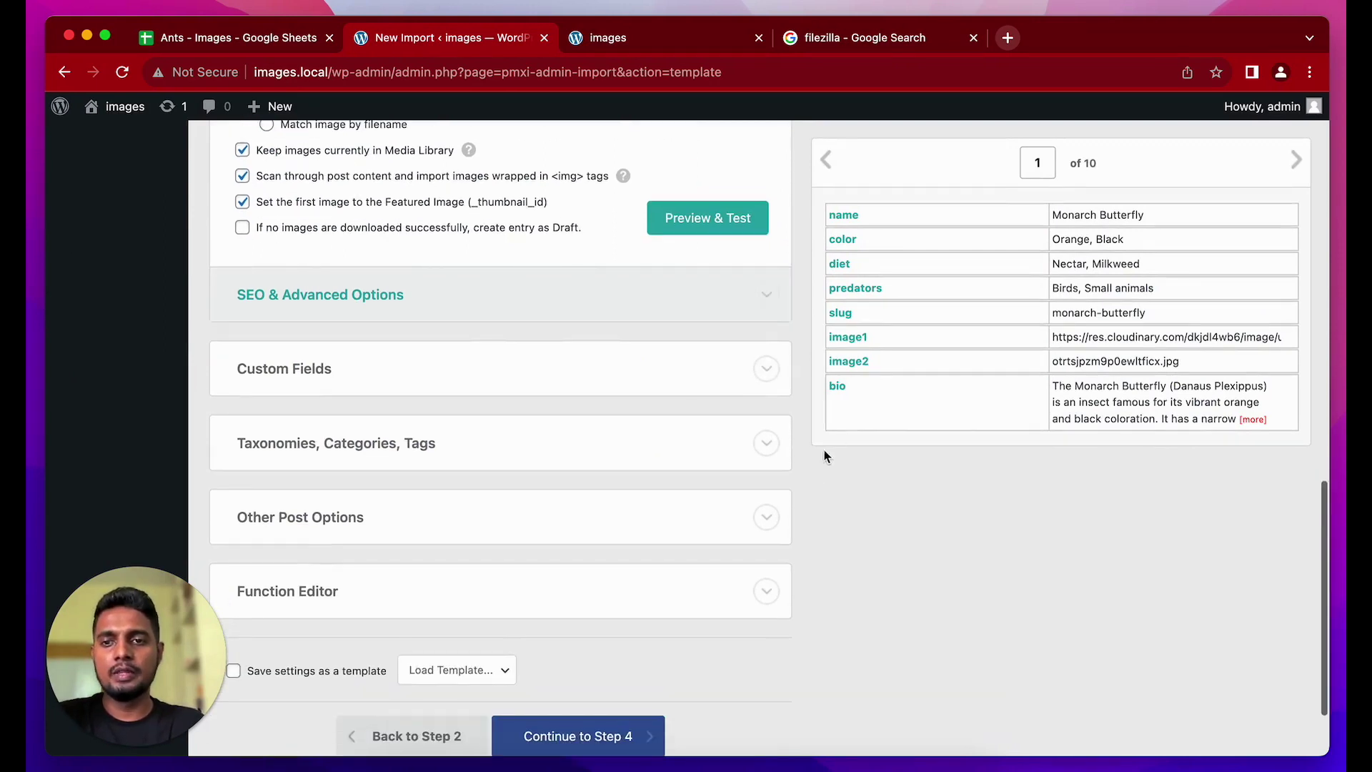
click(740, 447)
scroll(740, 446, down, 2)
click(246, 306)
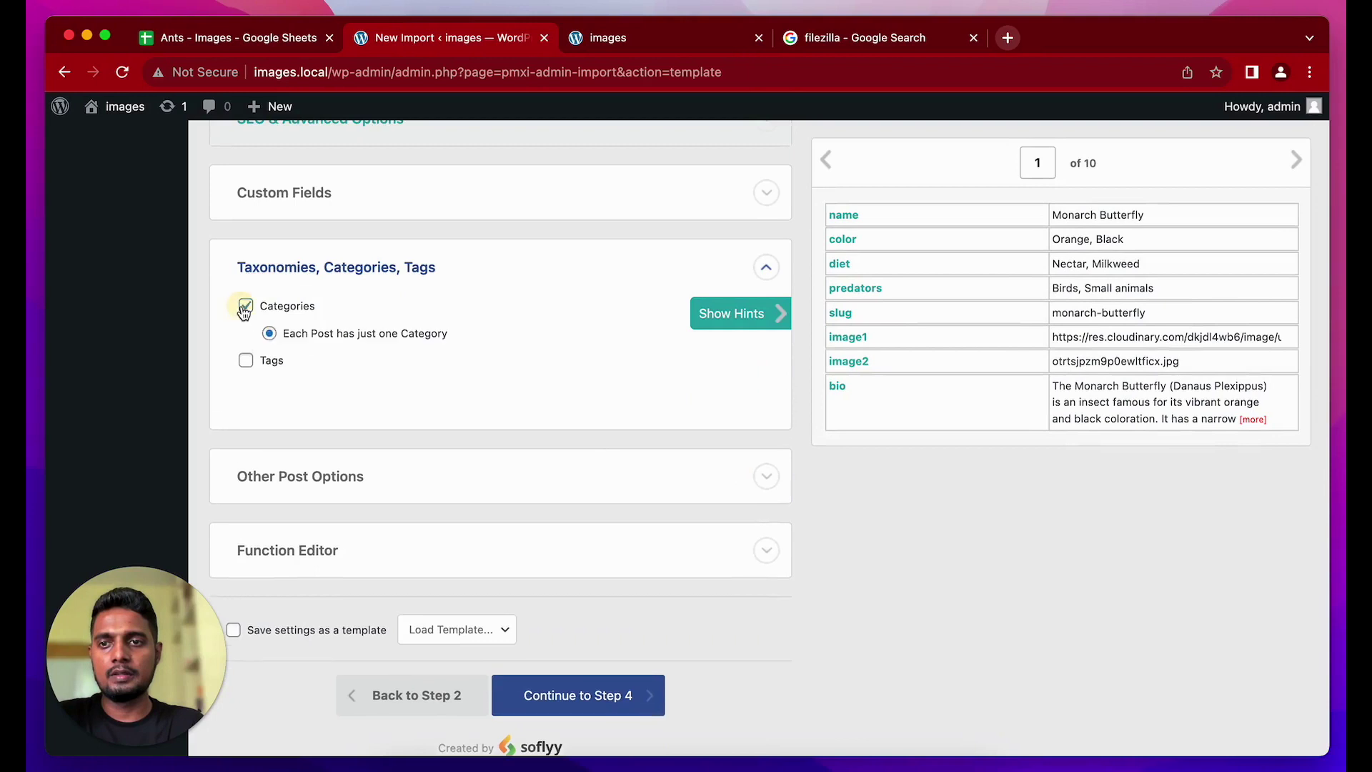
click(246, 307)
scroll(571, 422, down, 1)
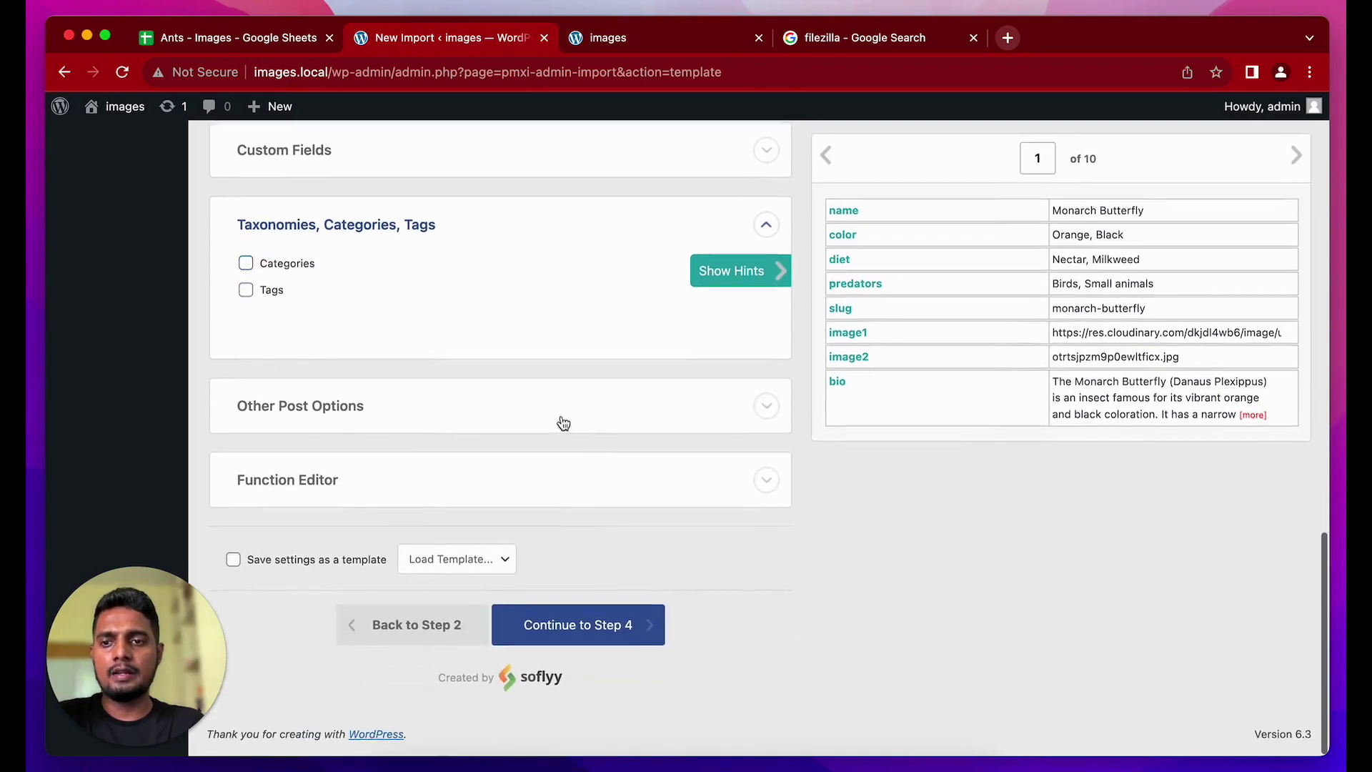
Set the post slug to {slug[1]} in the other post options
click(496, 402)
scroll(498, 407, down, 6)
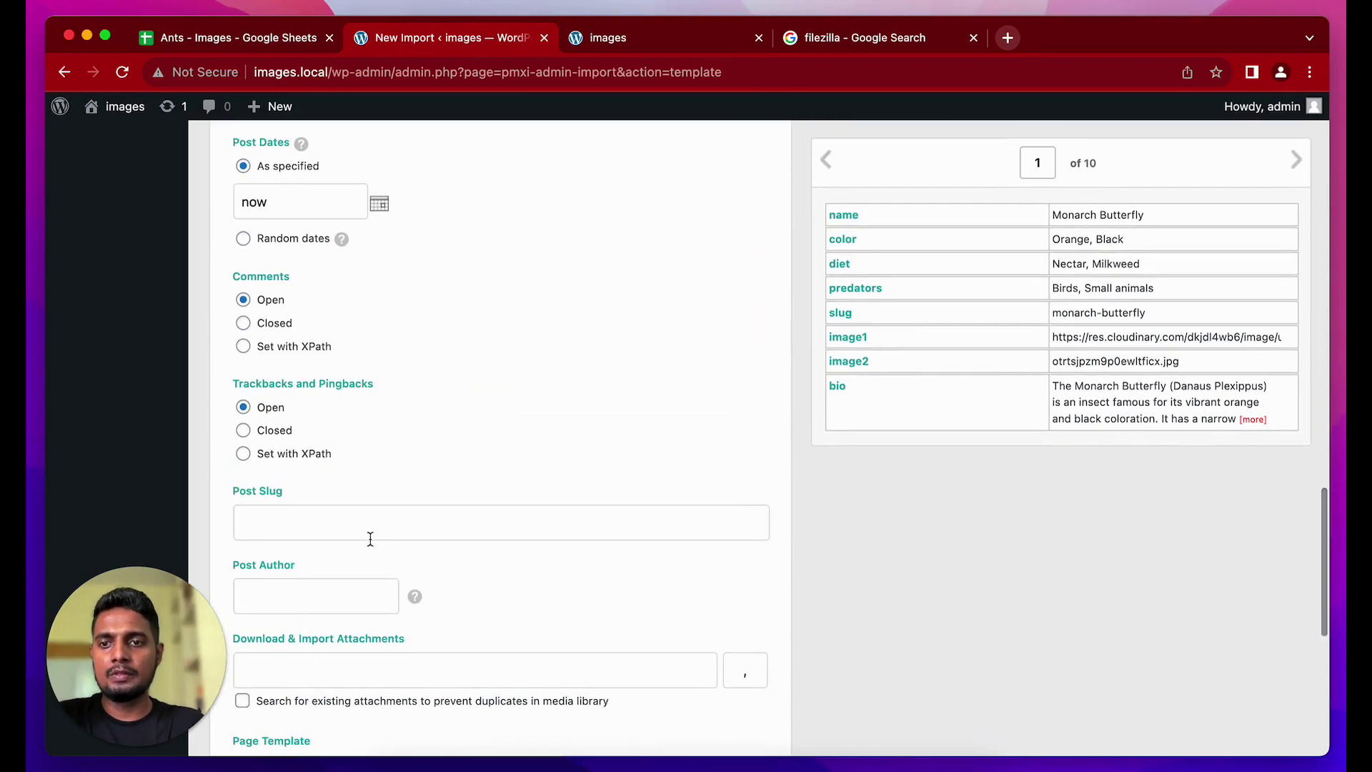
drag(843, 314, 301, 524)
click(343, 594)
scroll(568, 604, down, 5)
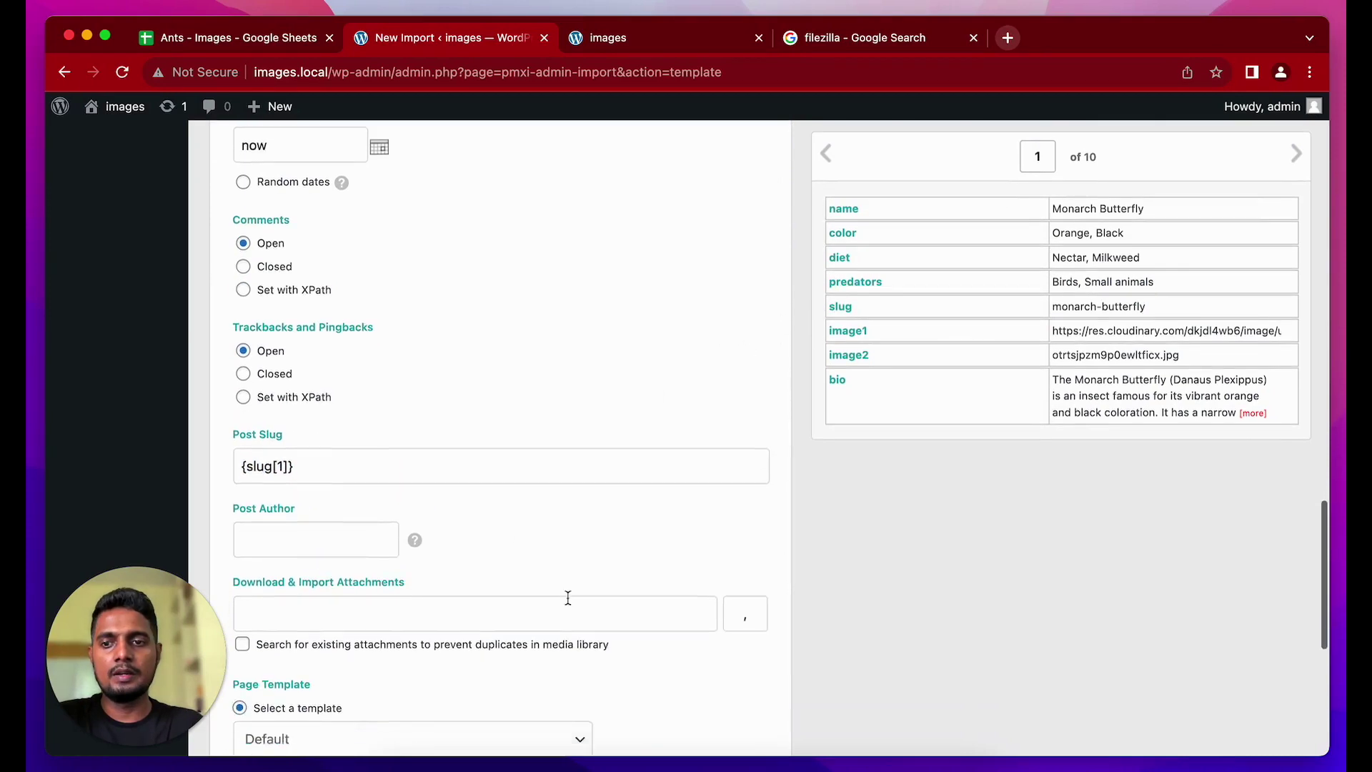
scroll(568, 604, down, 3)
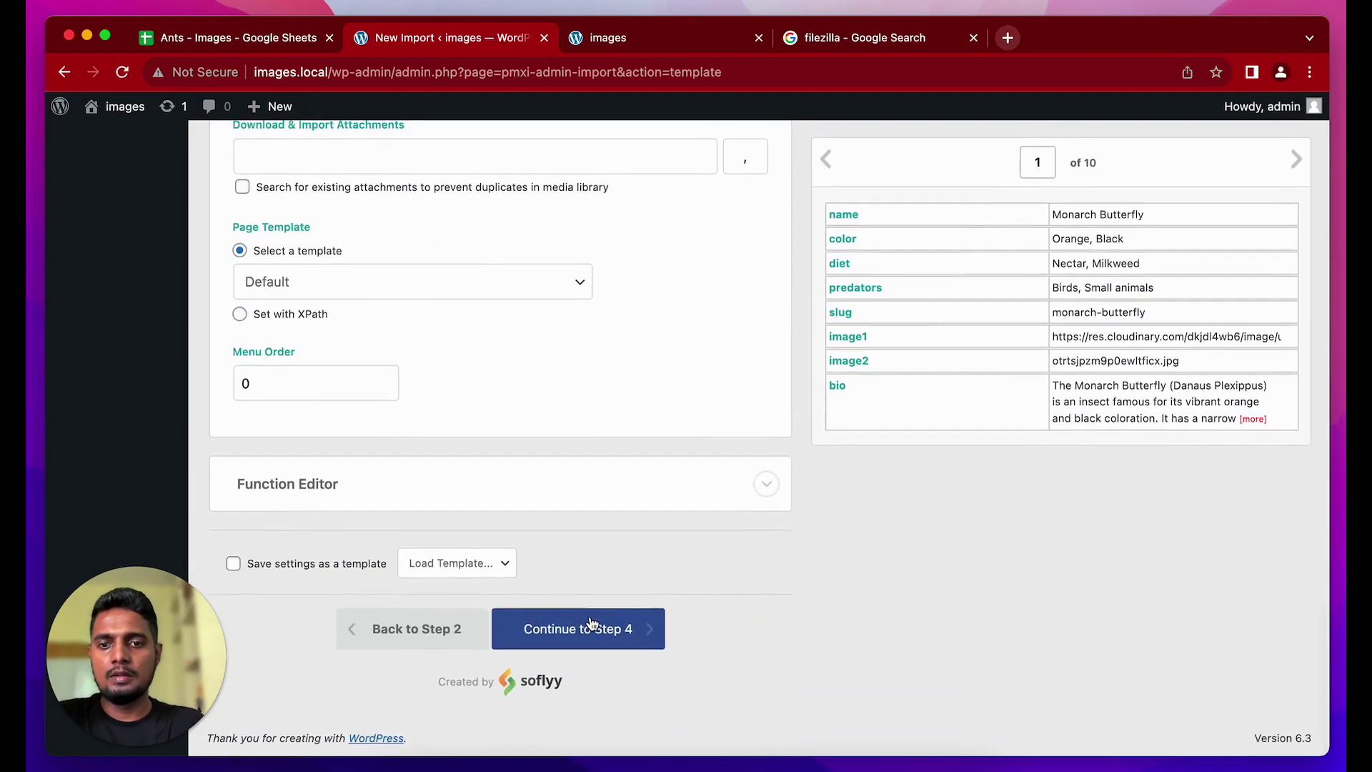
Continue to step 4 of the import and set the unique identifier to {slug[1]}
click(591, 625)
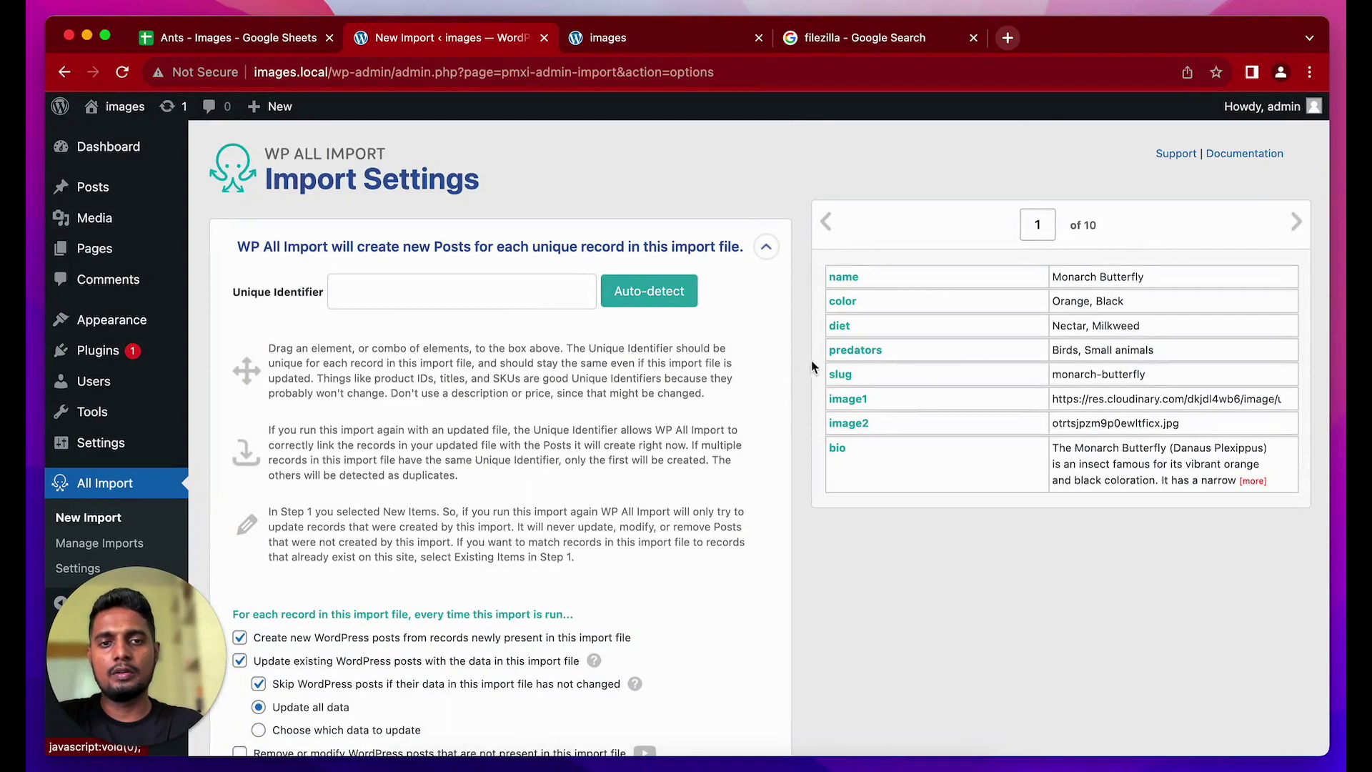
drag(844, 373, 475, 289)
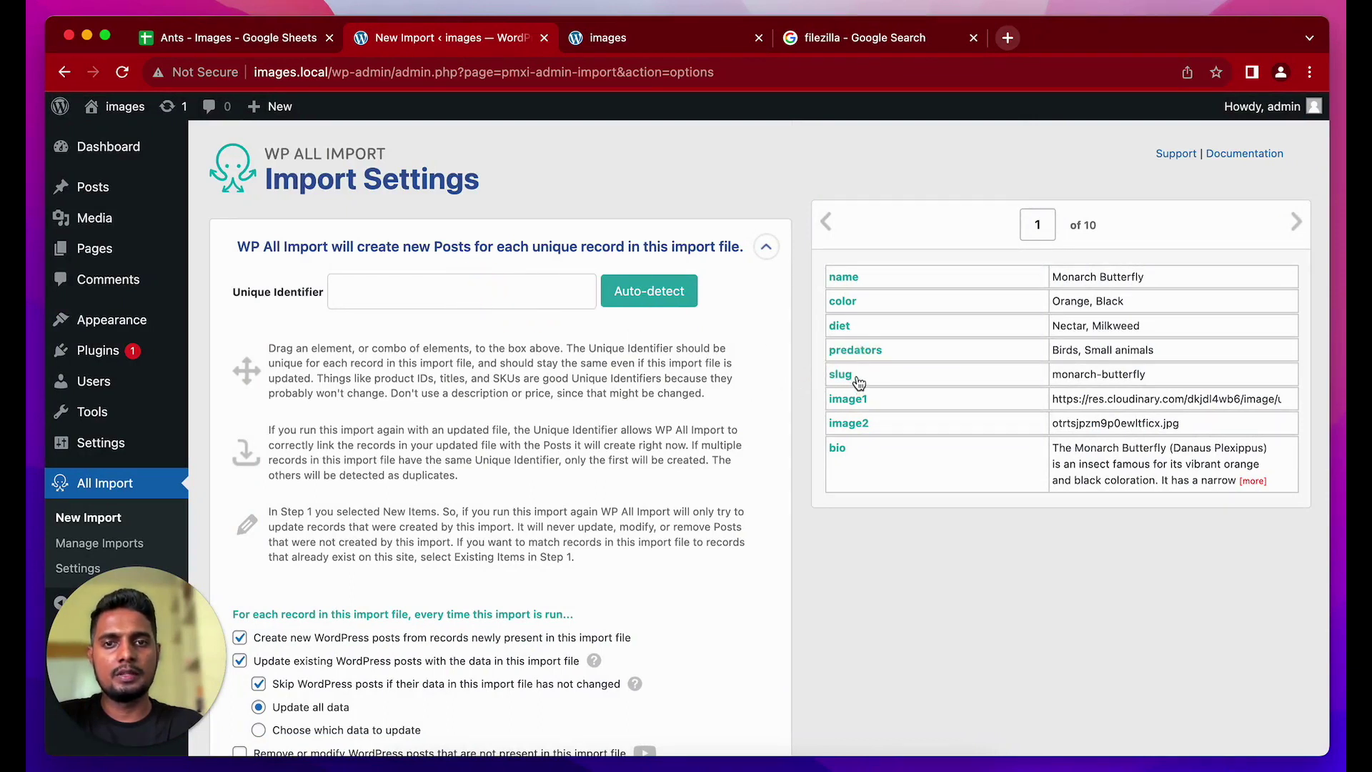
drag(847, 376, 483, 286)
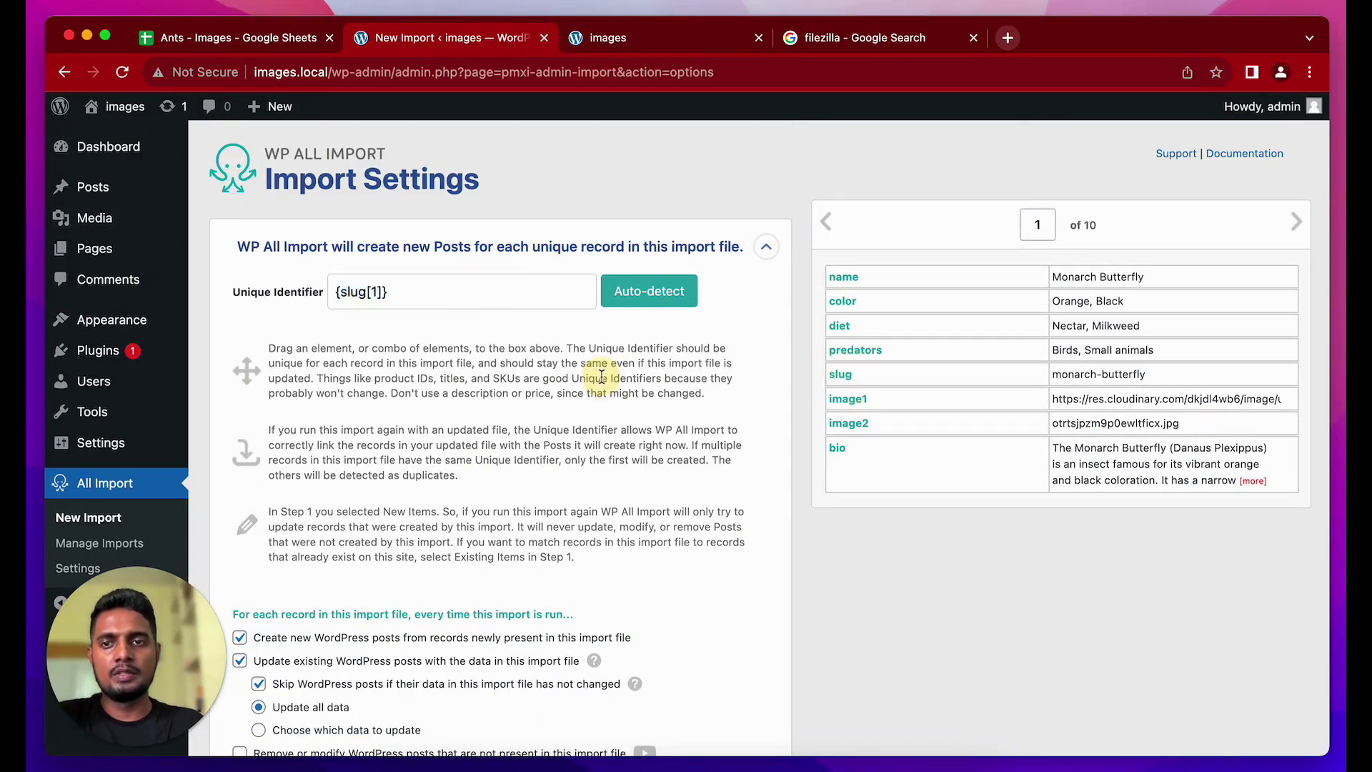
Give the import the friendly name Ants Images in the advanced settings and continue to the confirmation page
scroll(718, 431, down, 5)
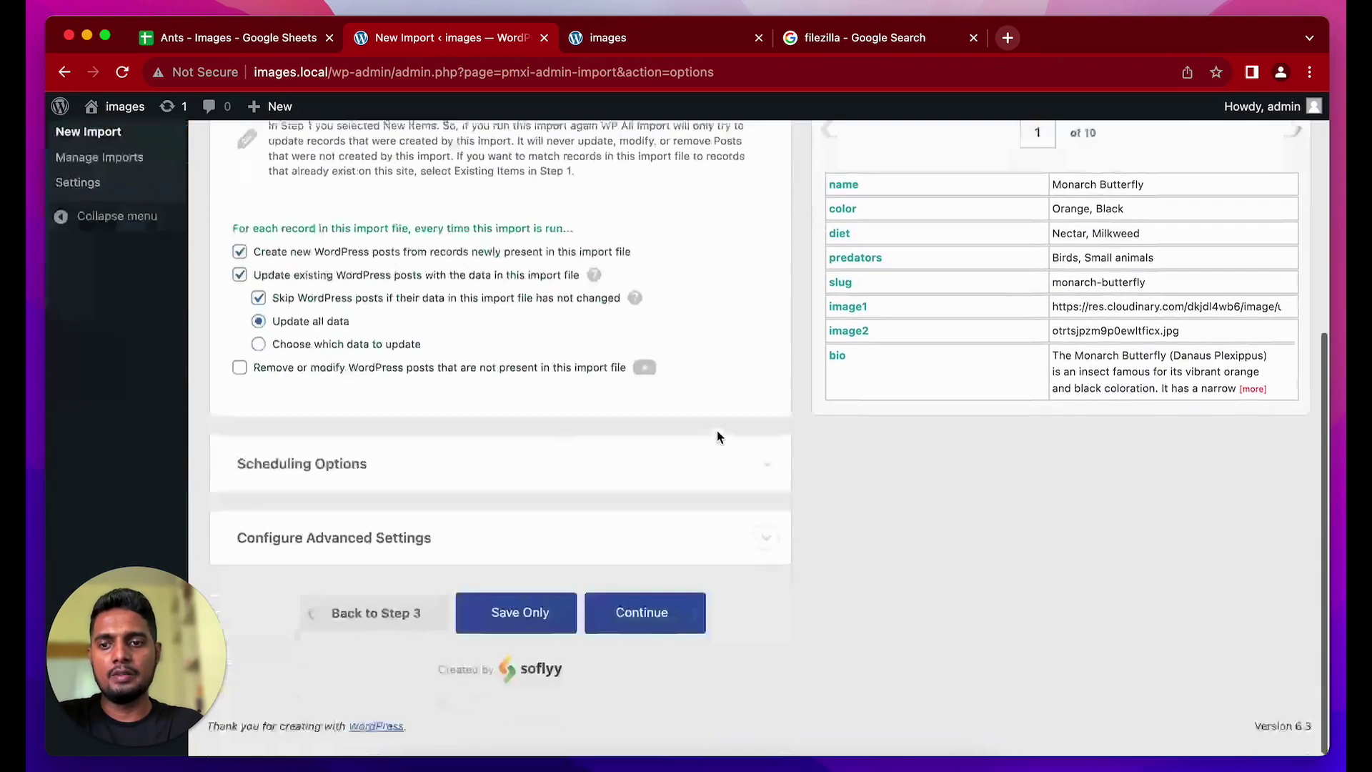
click(616, 555)
scroll(615, 554, down, 4)
click(327, 596)
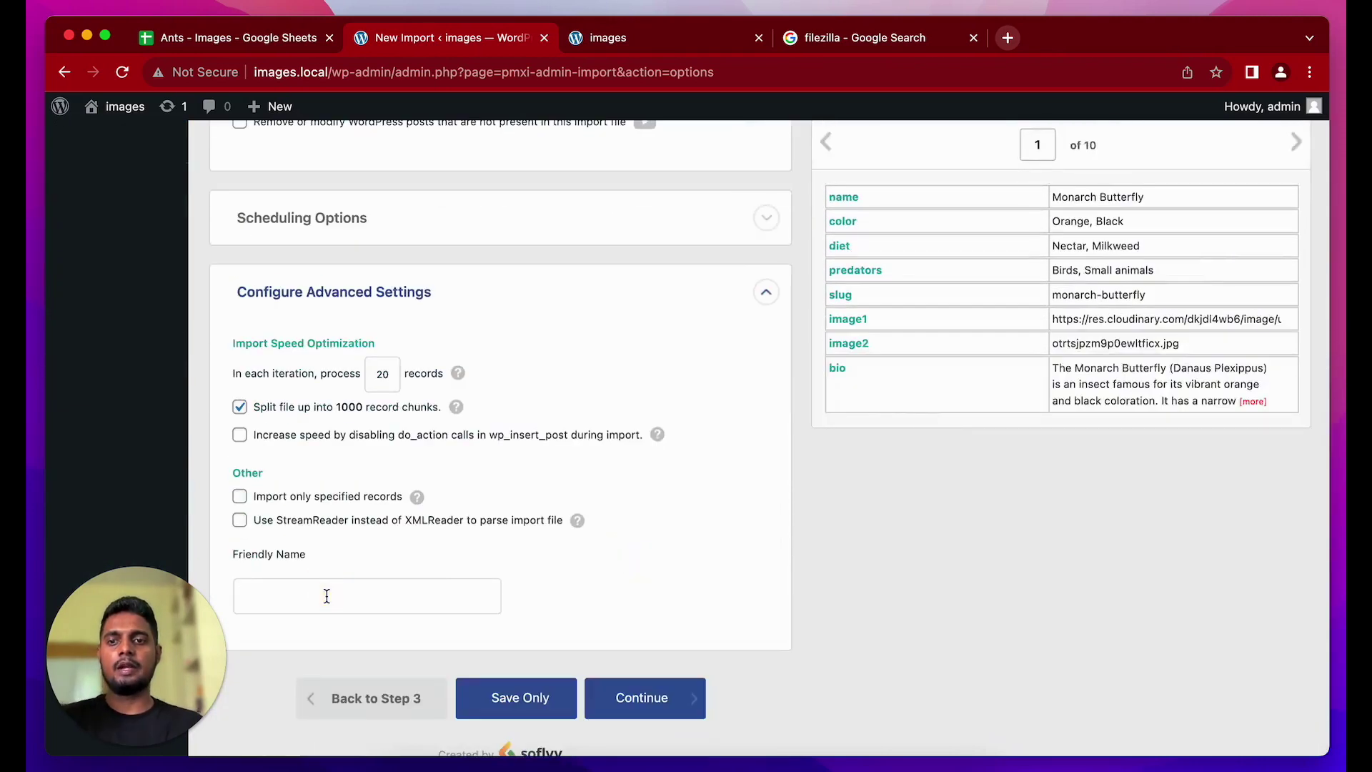
text(Ants Images)
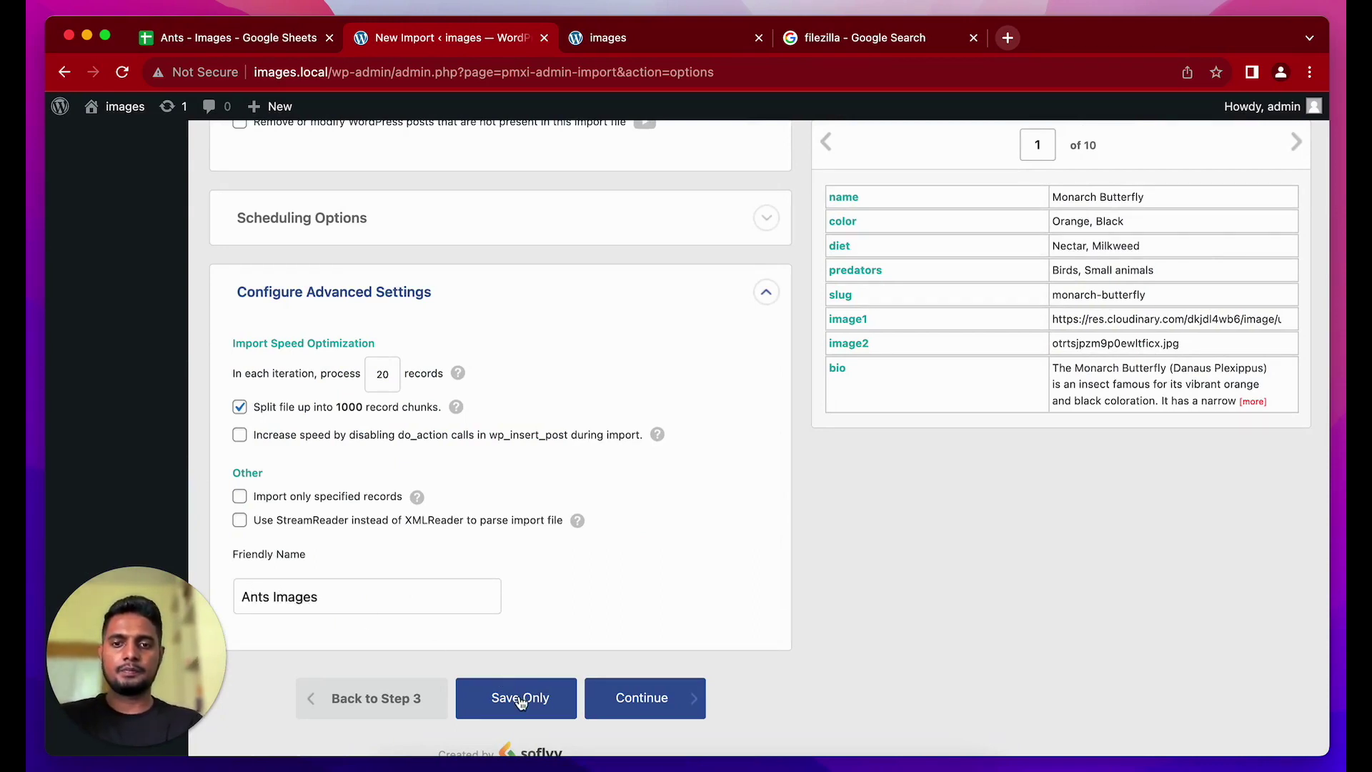
click(639, 697)
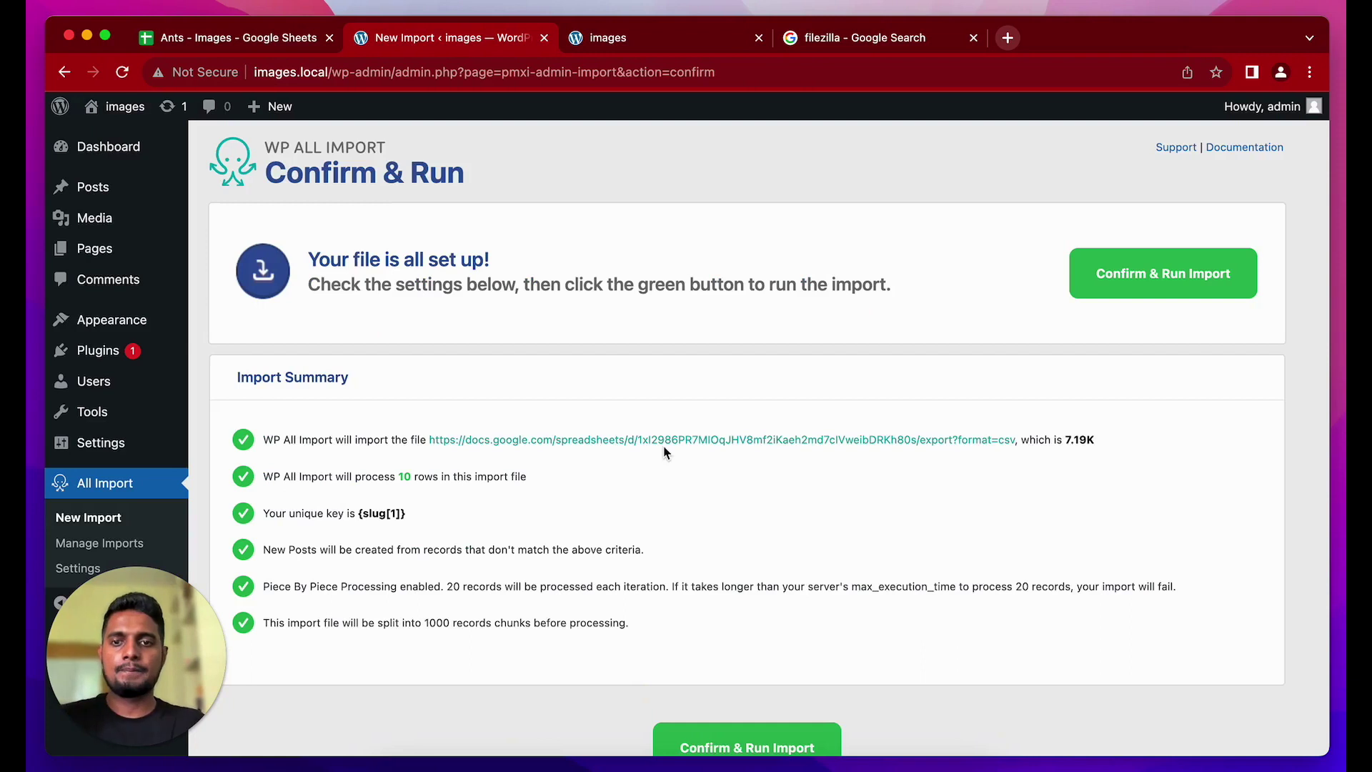
Confirm and run the import, and check its progress until it is complete
click(1163, 273)
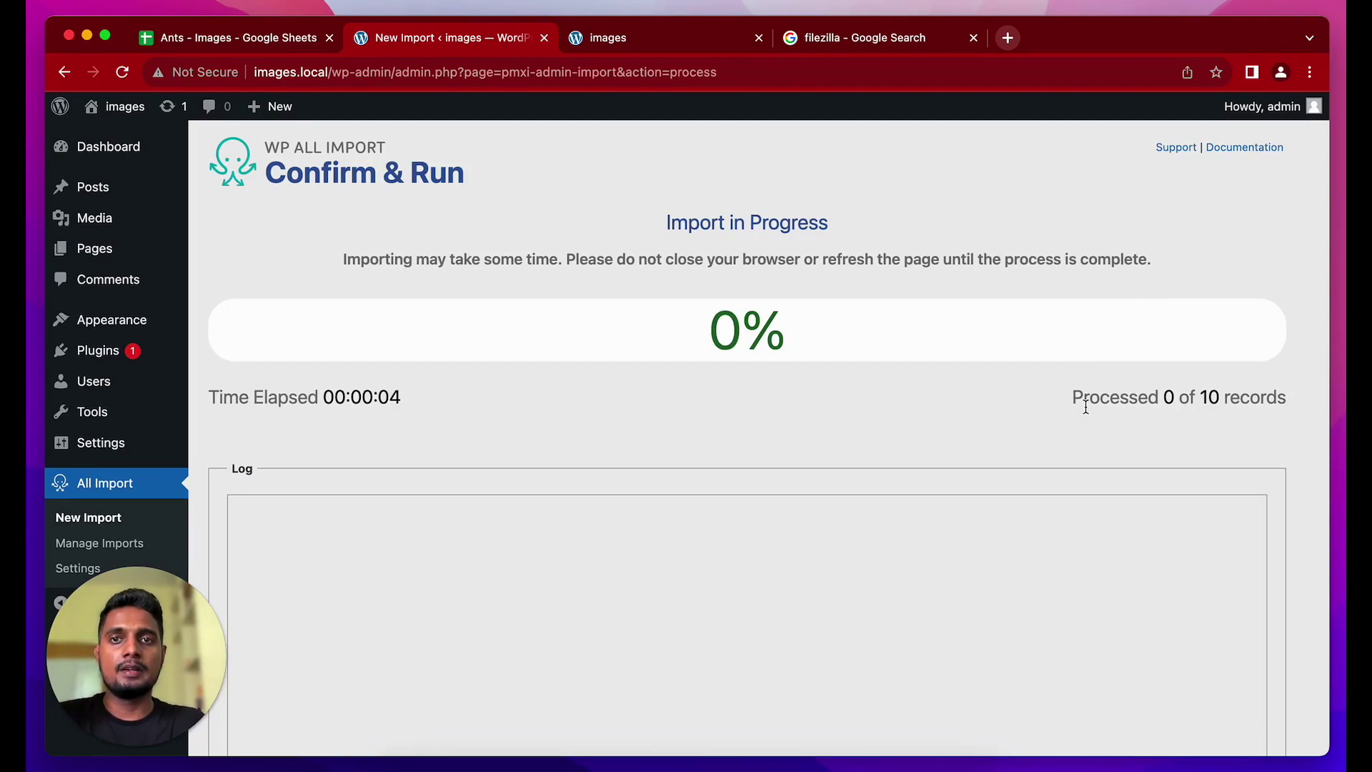
click(723, 45)
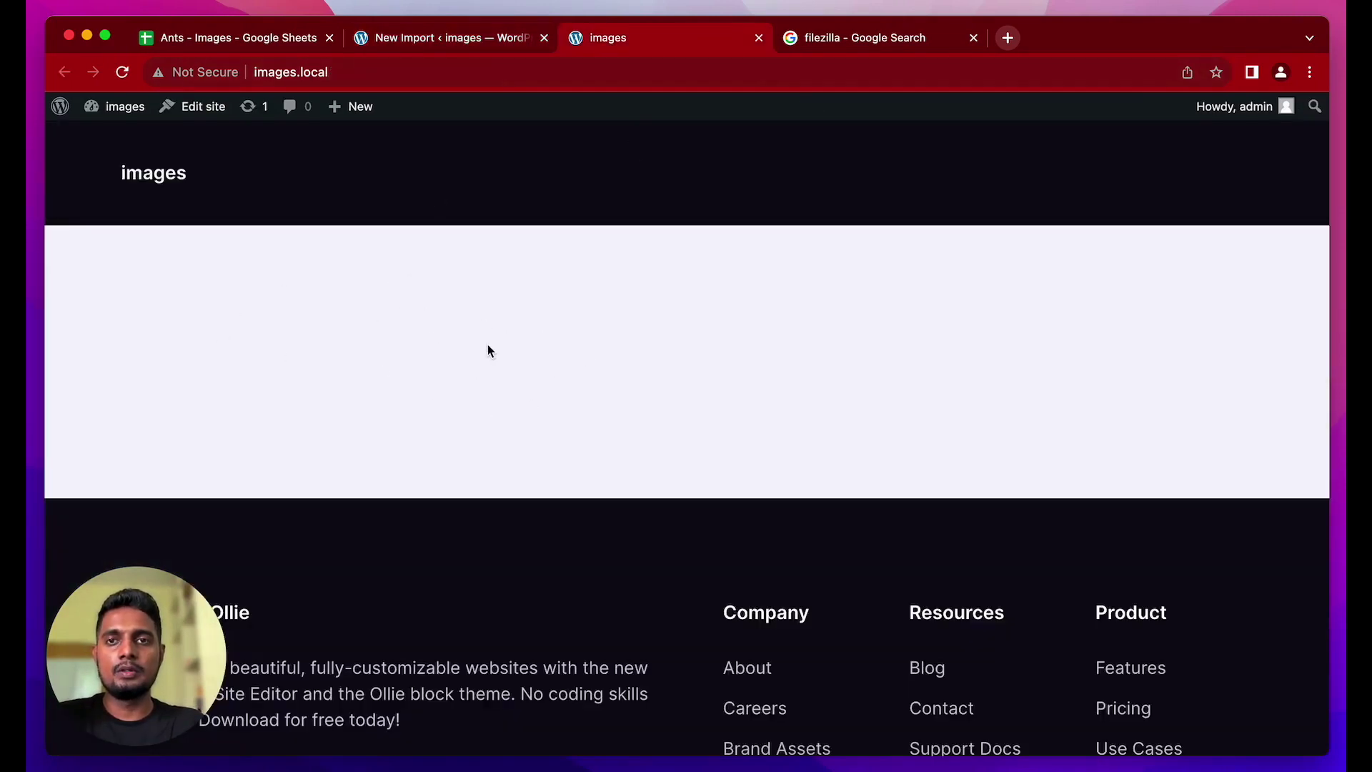
click(437, 40)
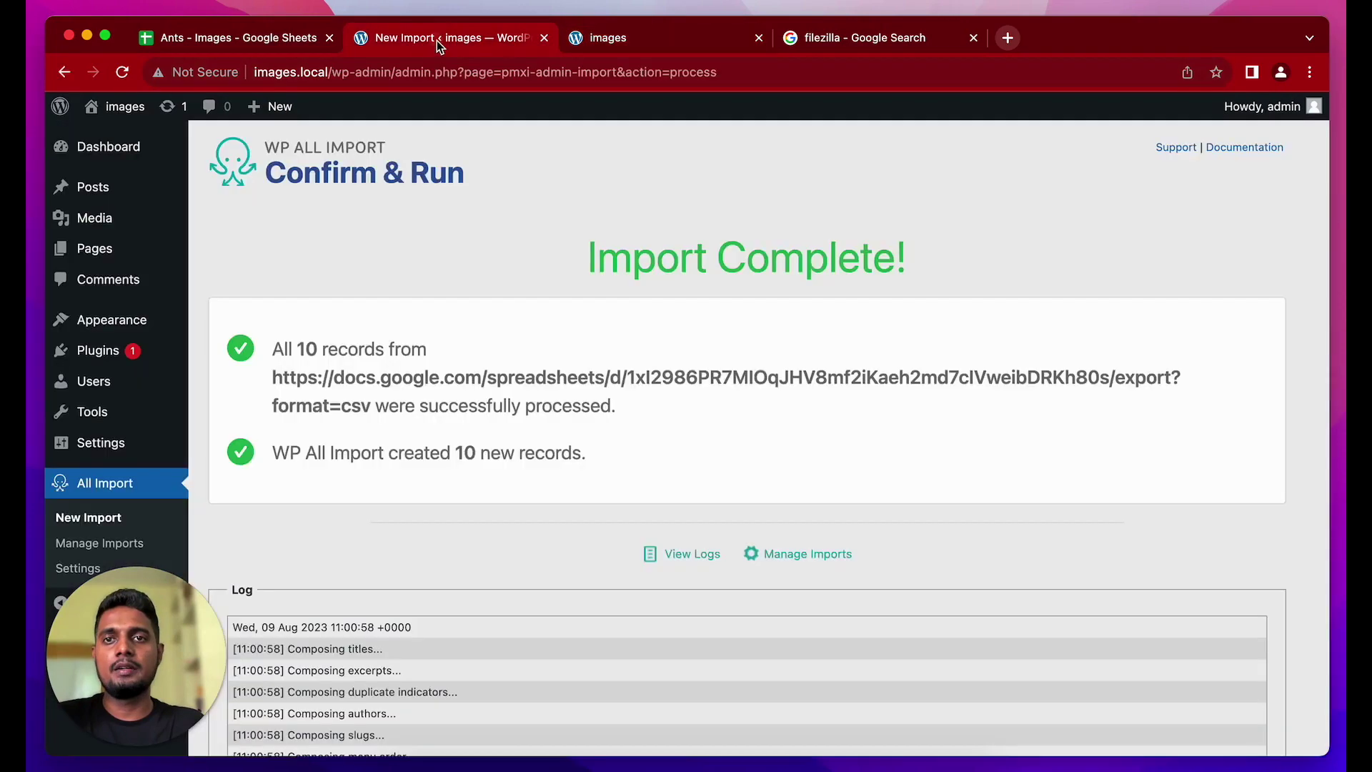
Reload the site's front page and look over the imported posts with their featured images
click(674, 38)
click(123, 71)
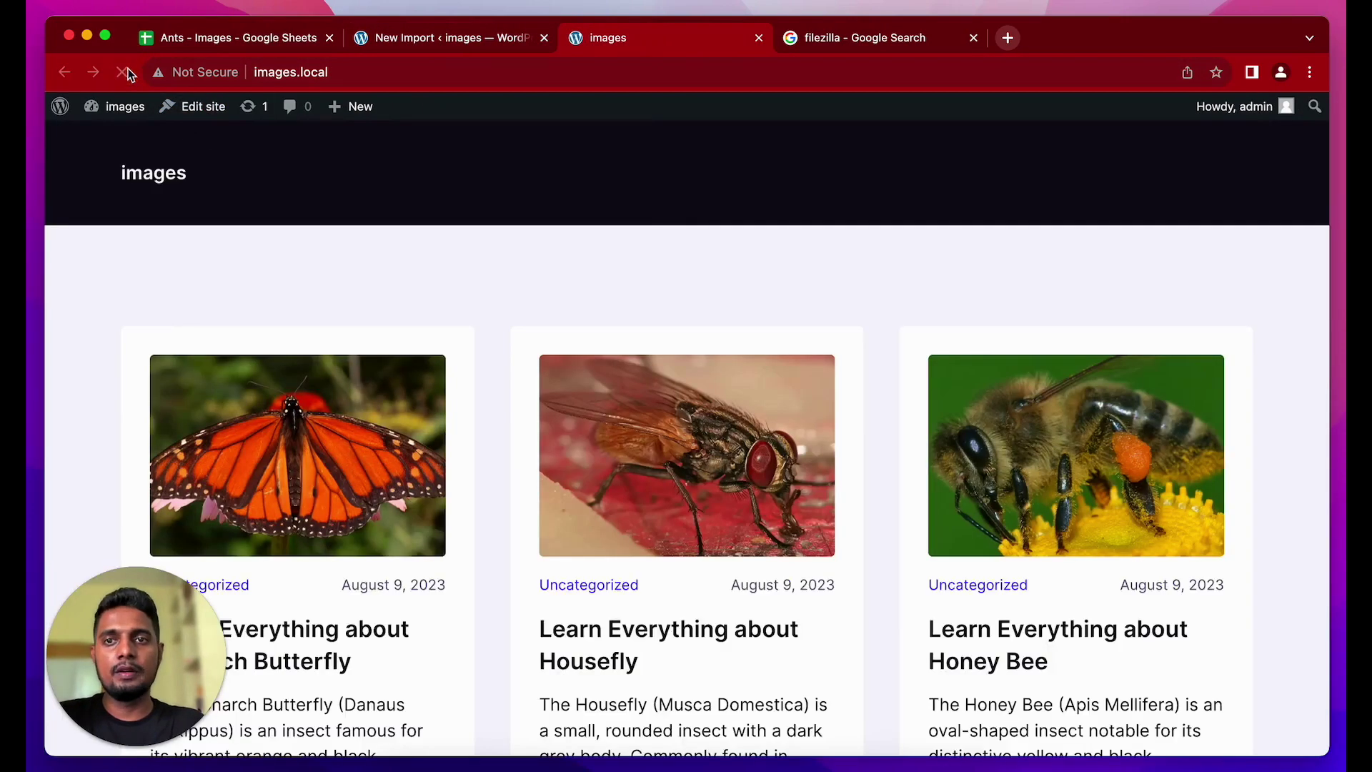
scroll(509, 260, down, 5)
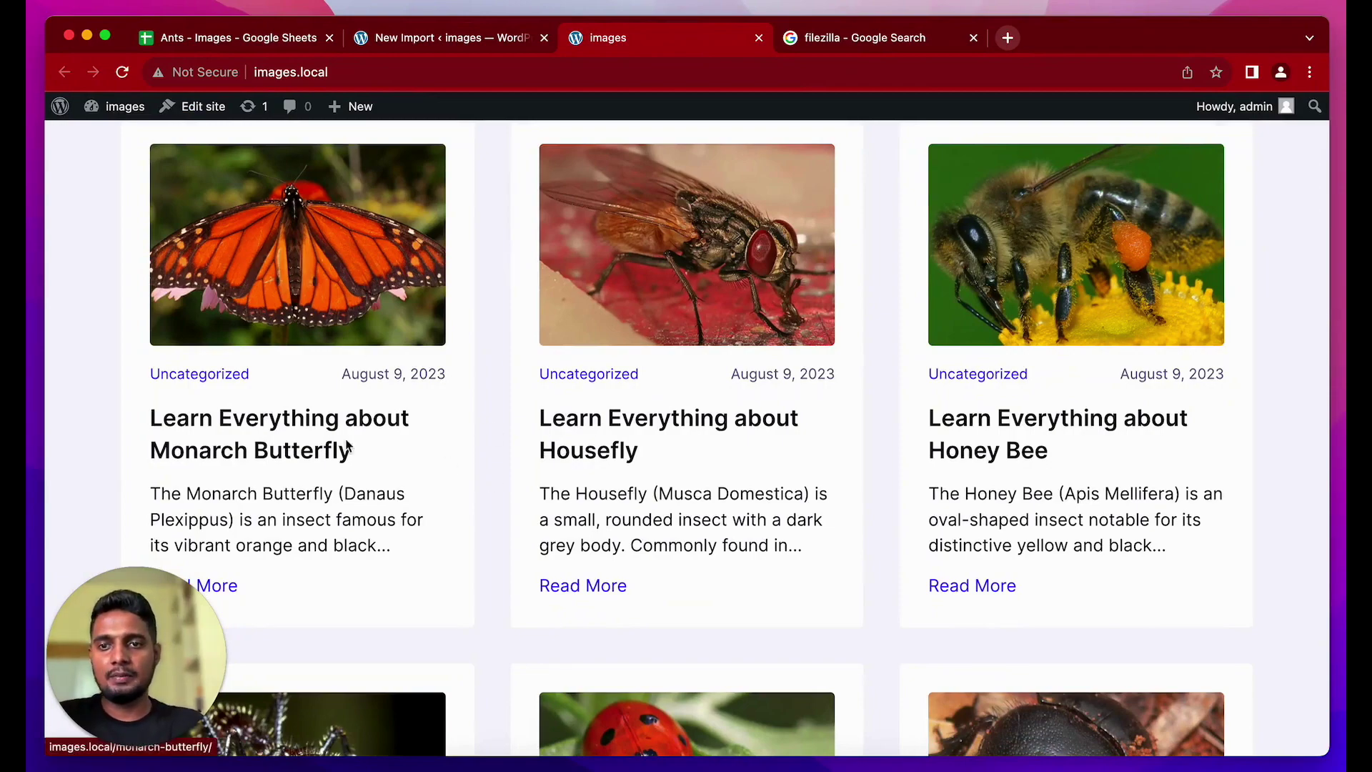
scroll(740, 388, down, 15)
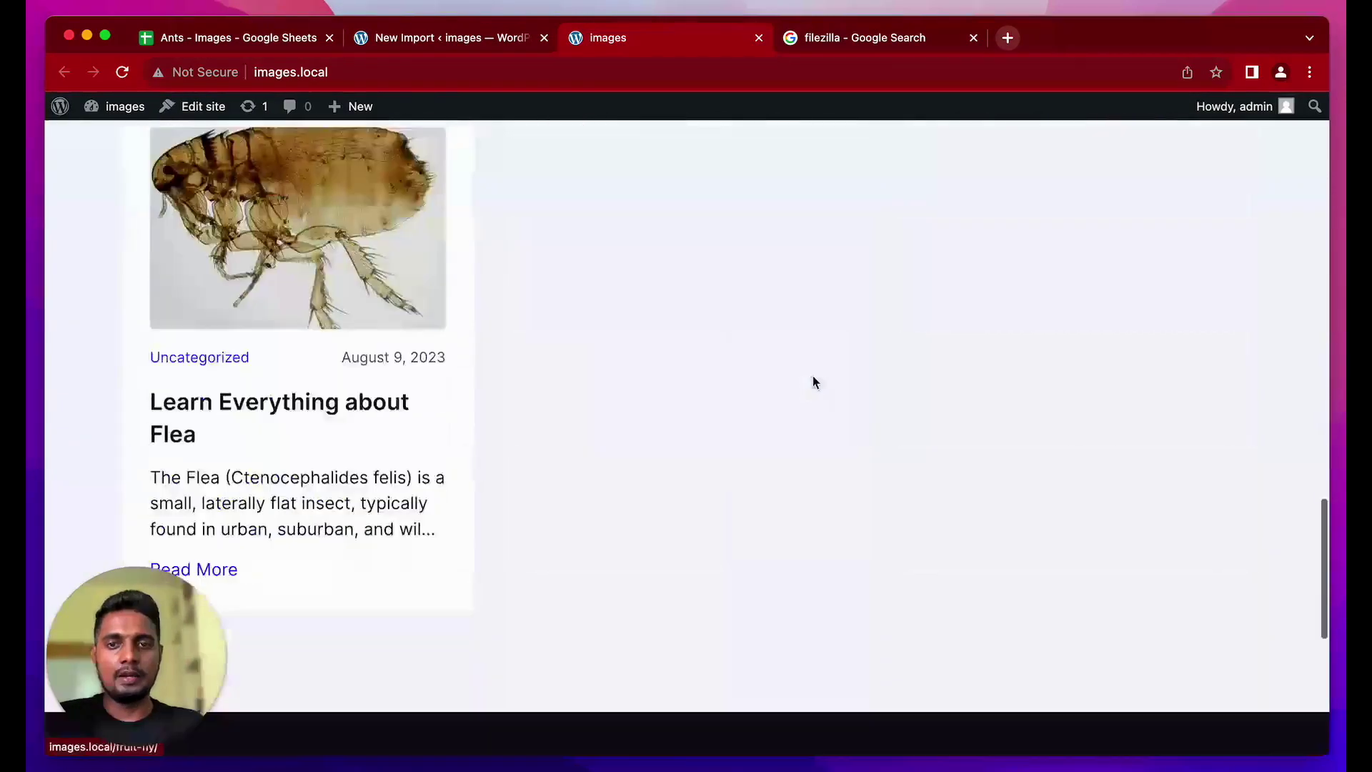
scroll(813, 382, up, 10)
scroll(813, 383, up, 10)
Open the Monarch Butterfly post and examine its featured image, text and the image inside the content
click(350, 437)
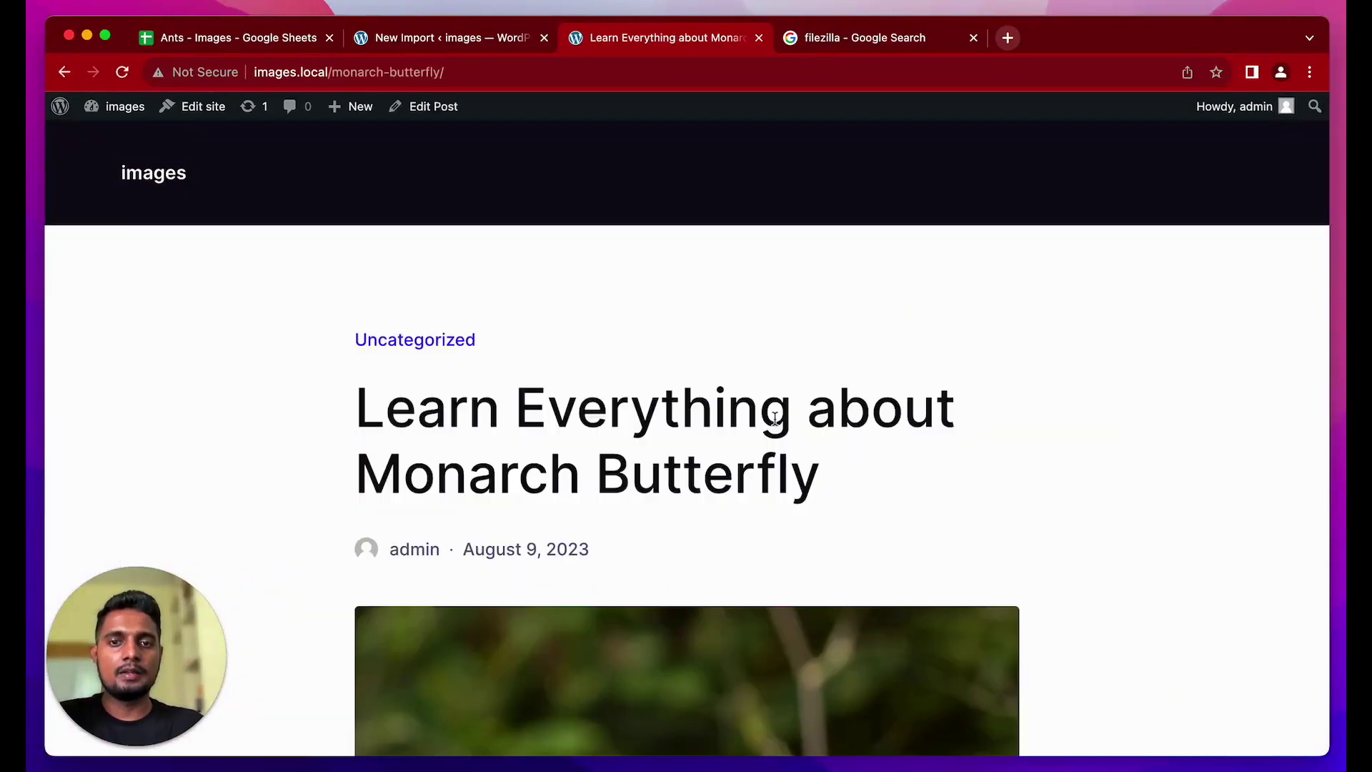
scroll(776, 419, down, 2)
scroll(775, 418, down, 15)
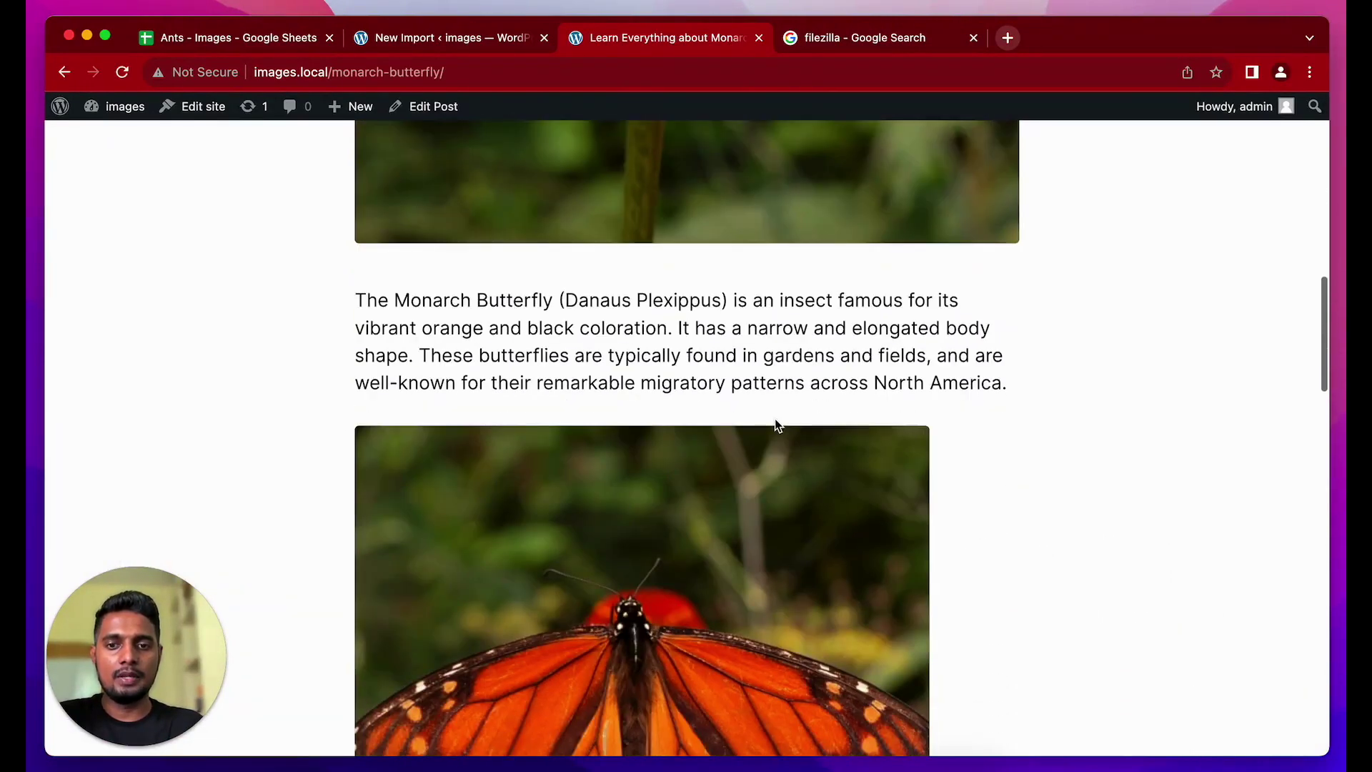
scroll(775, 426, up, 10)
scroll(775, 426, down, 12)
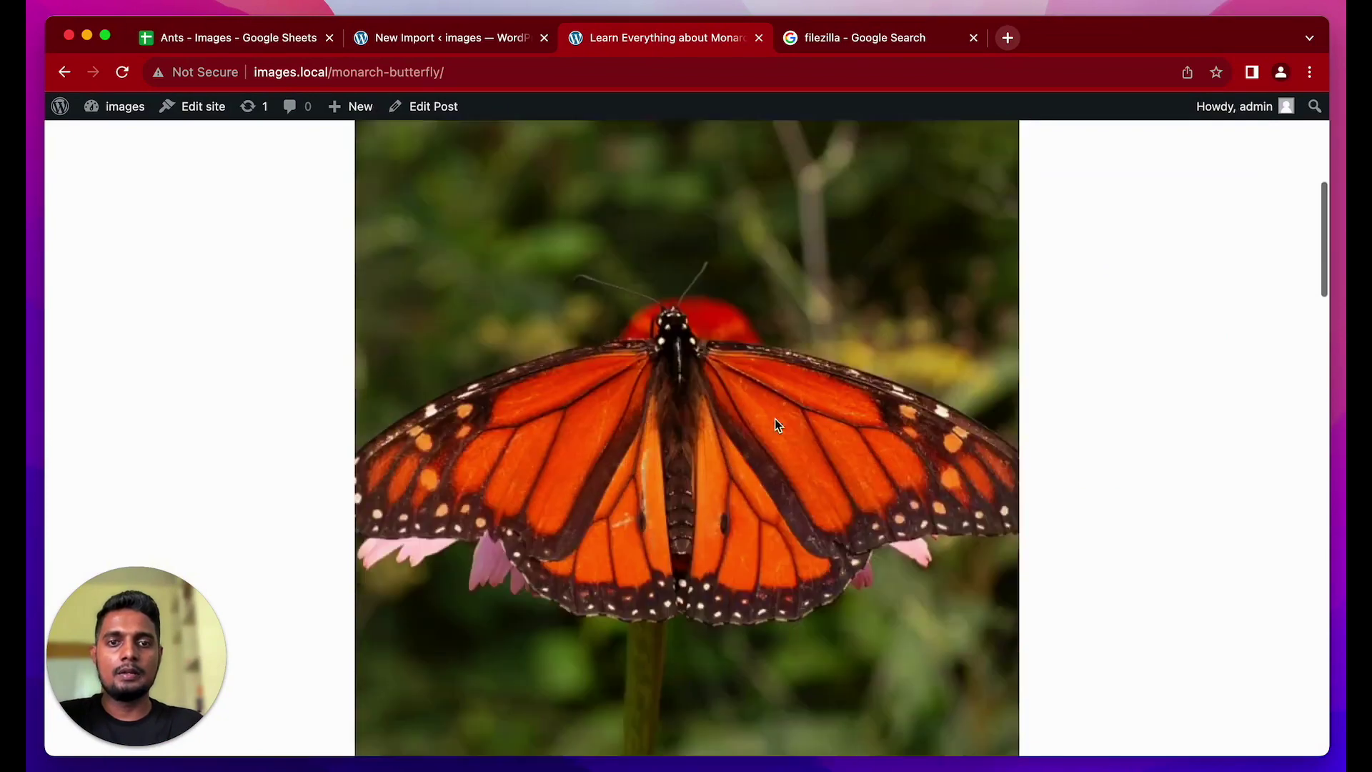
scroll(775, 426, down, 6)
scroll(775, 425, up, 9)
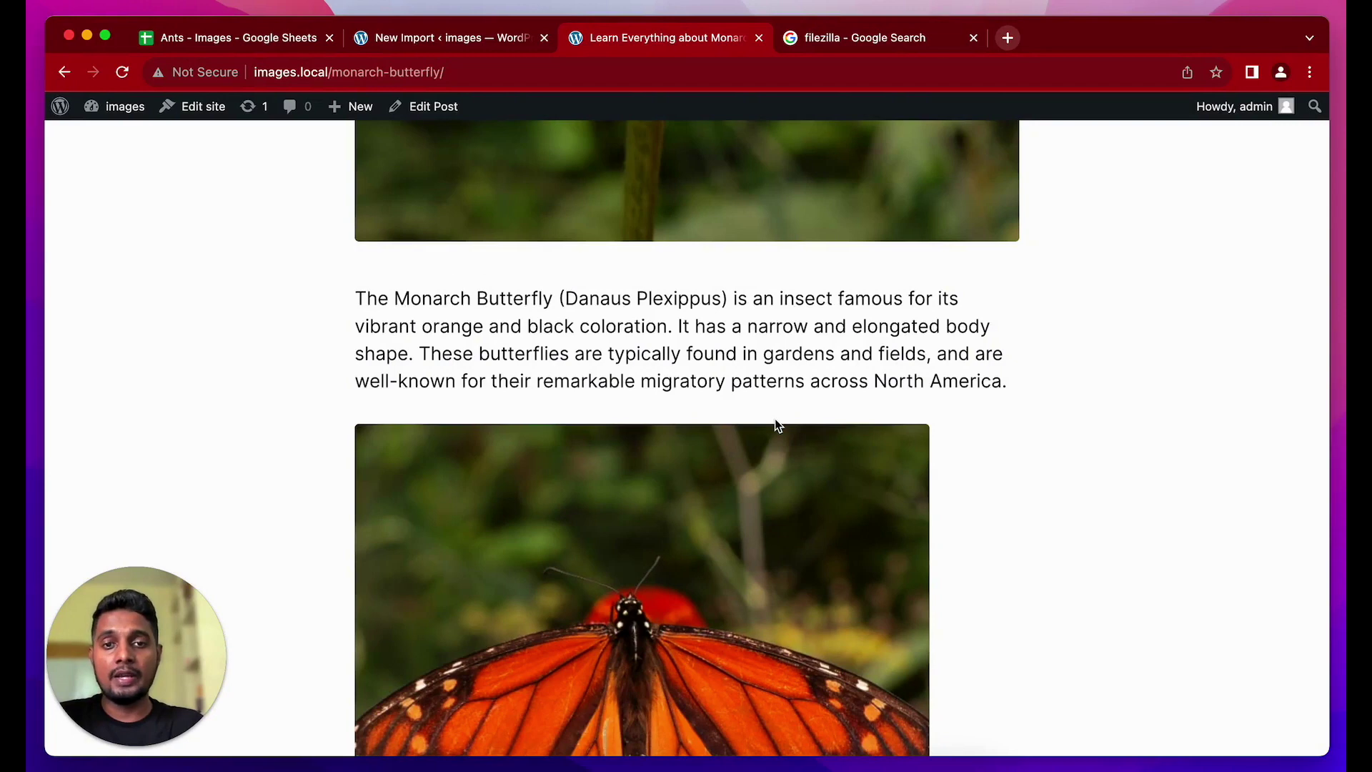
scroll(777, 424, down, 7)
scroll(776, 424, up, 2)
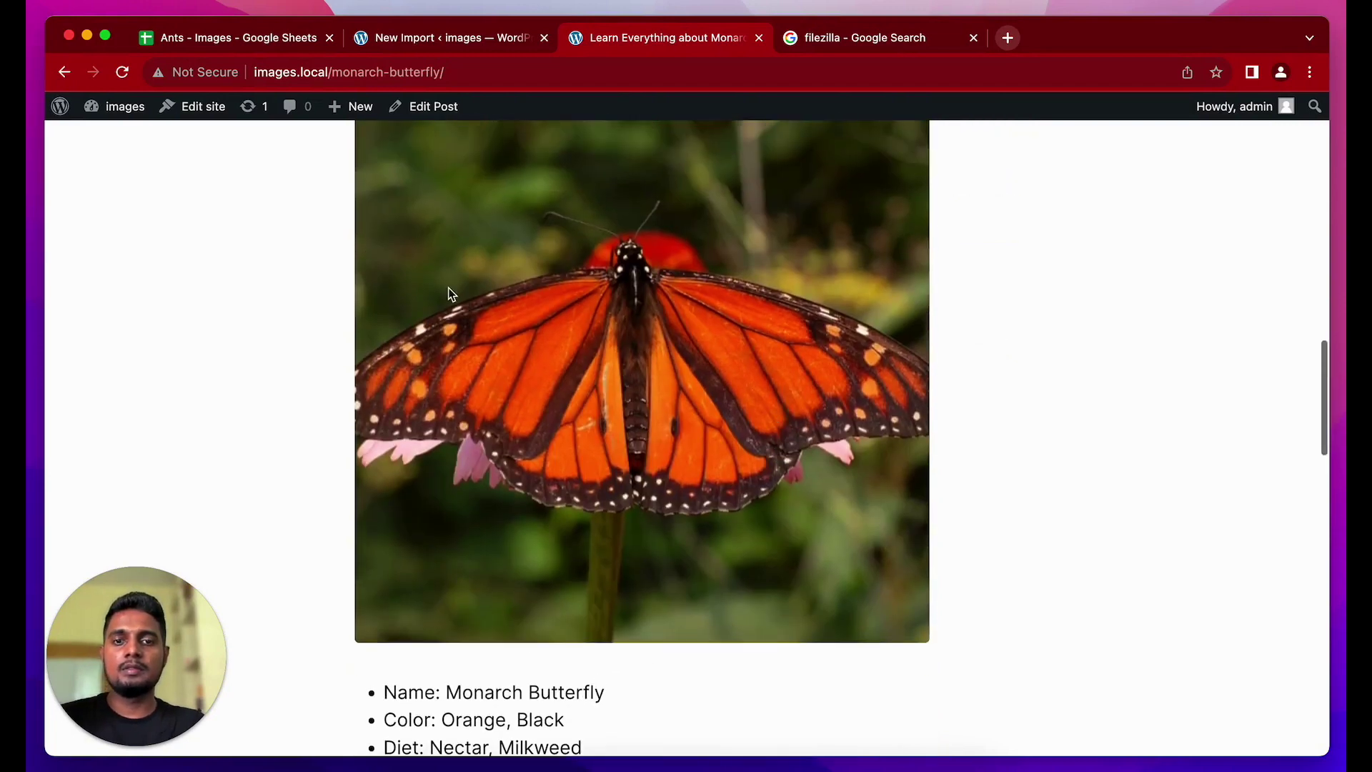
Open the Single Posts template in the site editor in a new tab, start editing it and dismiss the welcome guide
super+click(199, 108)
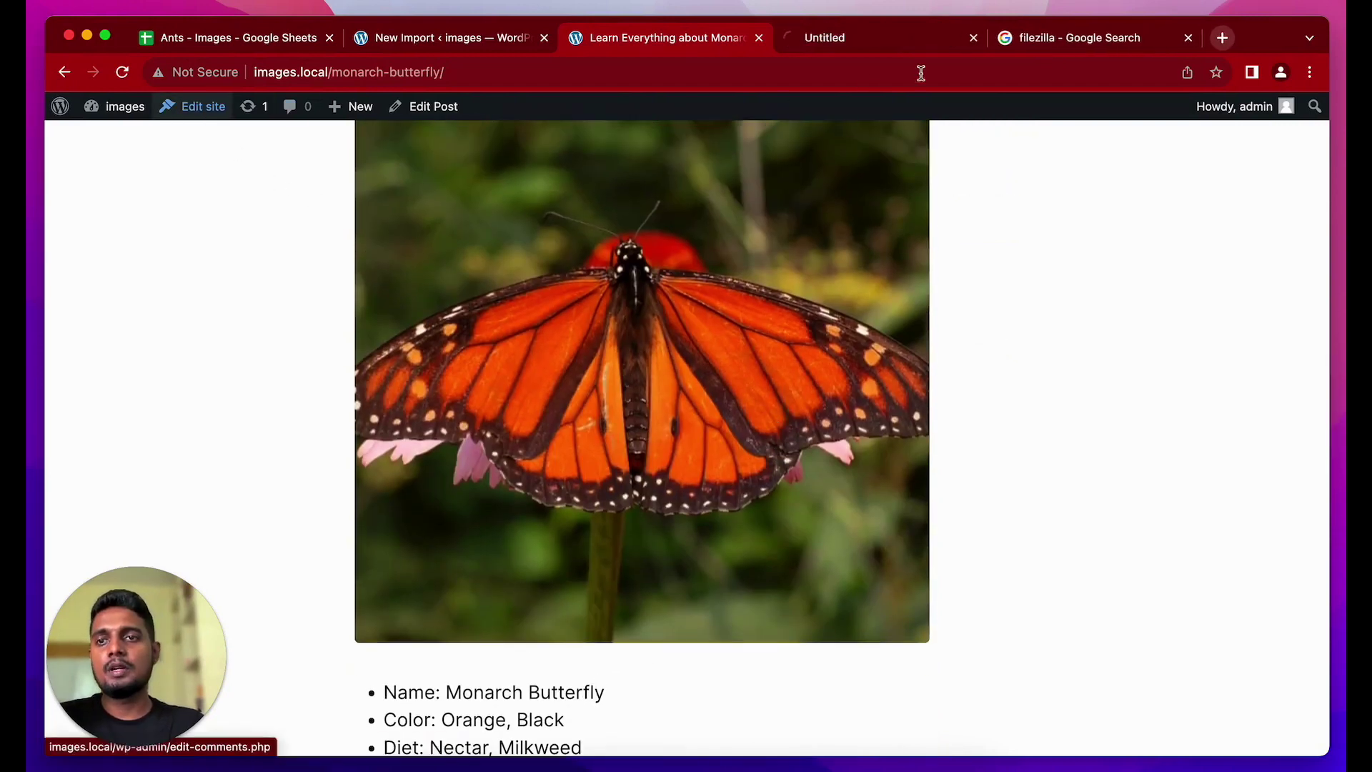
click(880, 41)
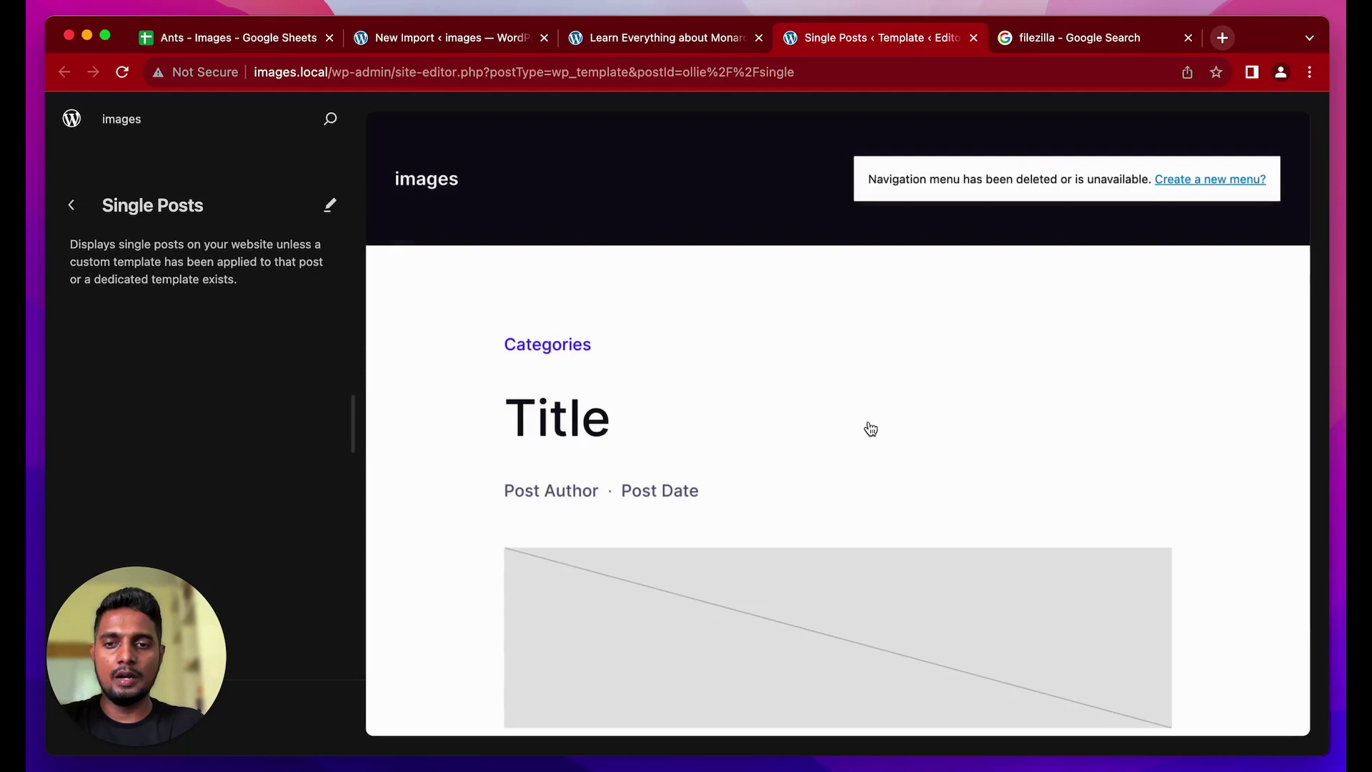
scroll(864, 431, down, 3)
click(766, 478)
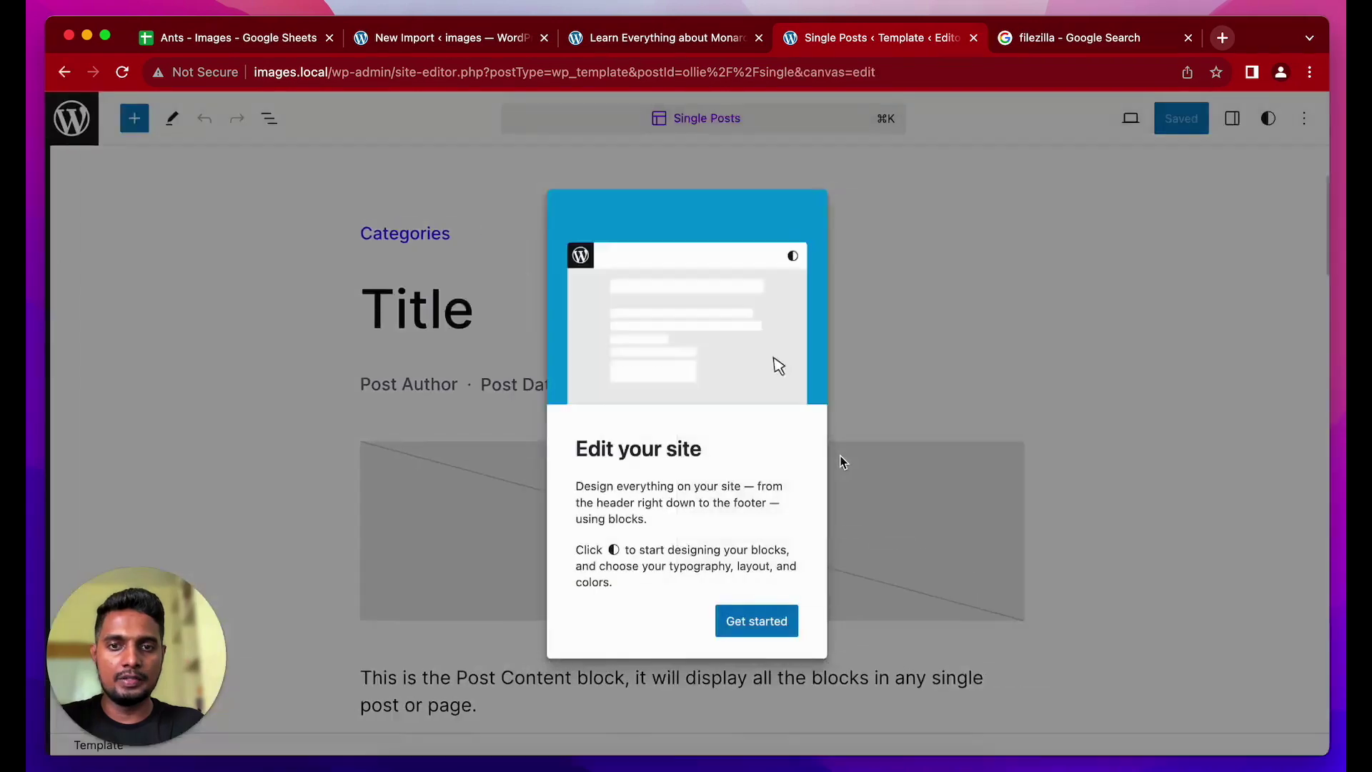
click(839, 456)
Delete the Post Featured Image block from the Single Posts template and save the template
click(739, 466)
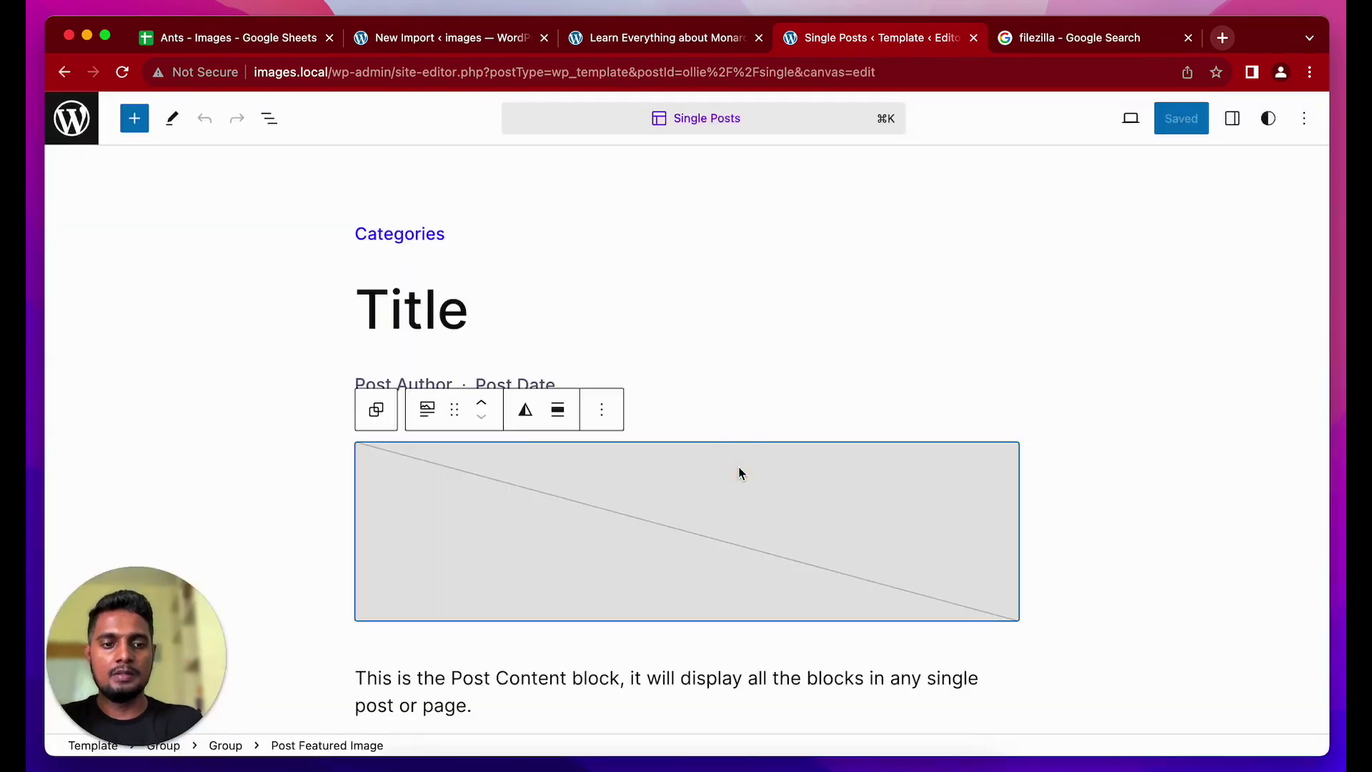
key(BackSpace)
click(1194, 133)
click(1193, 133)
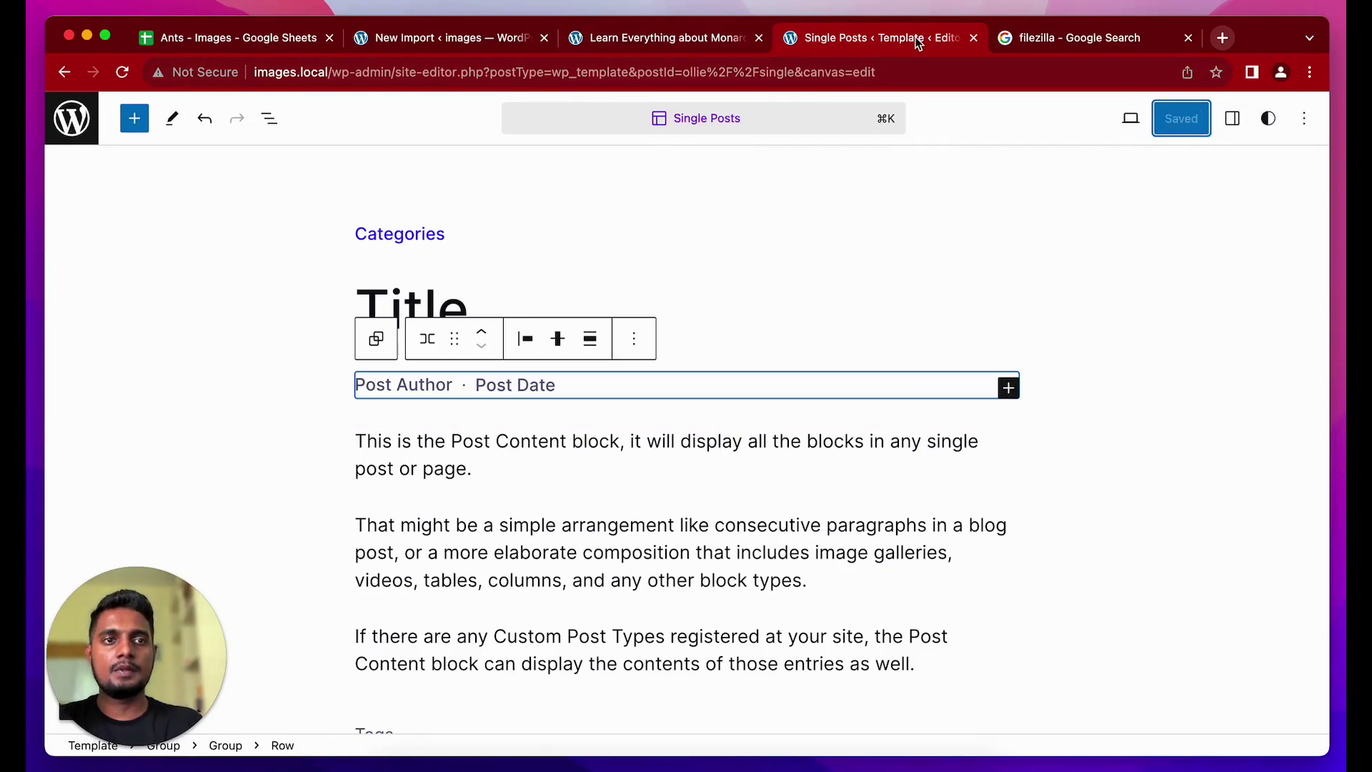
Reload the Monarch Butterfly post and examine its title, text, content image and details list
click(705, 37)
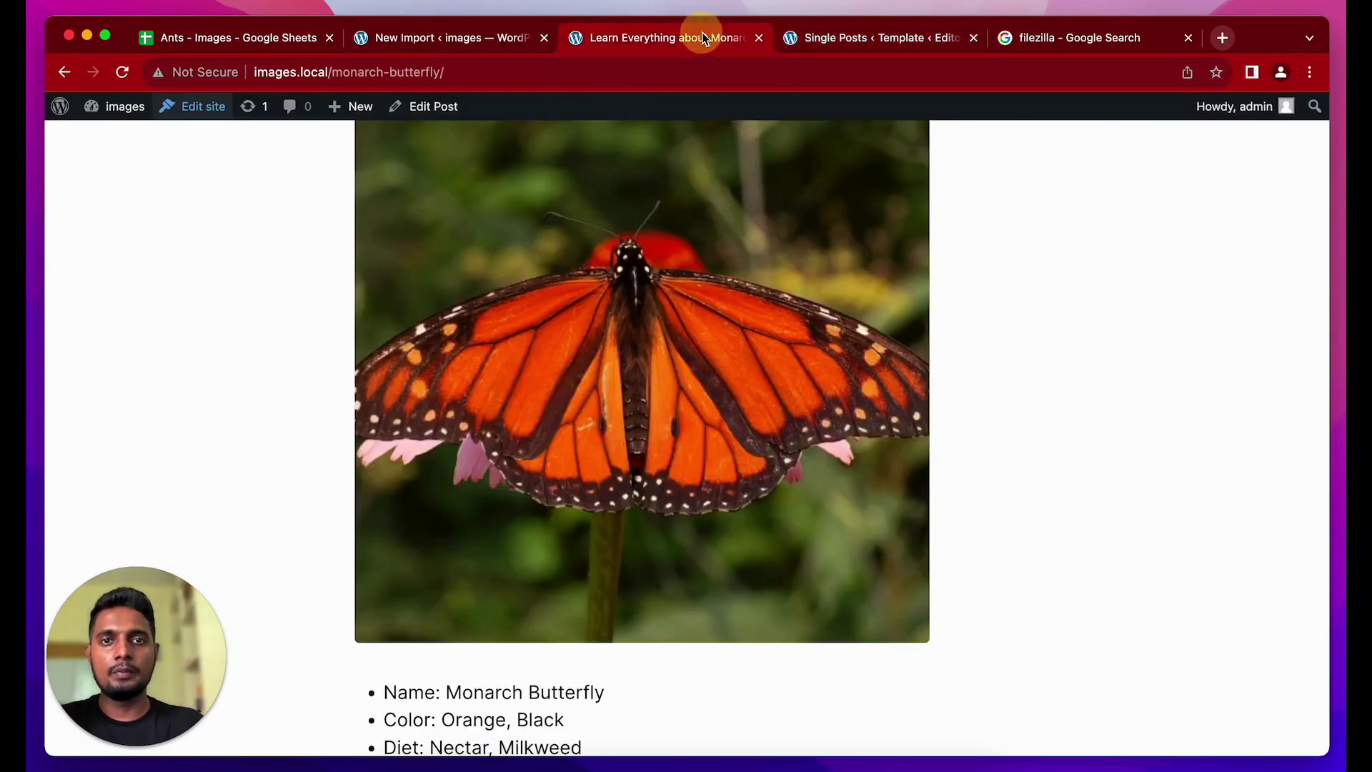
click(122, 72)
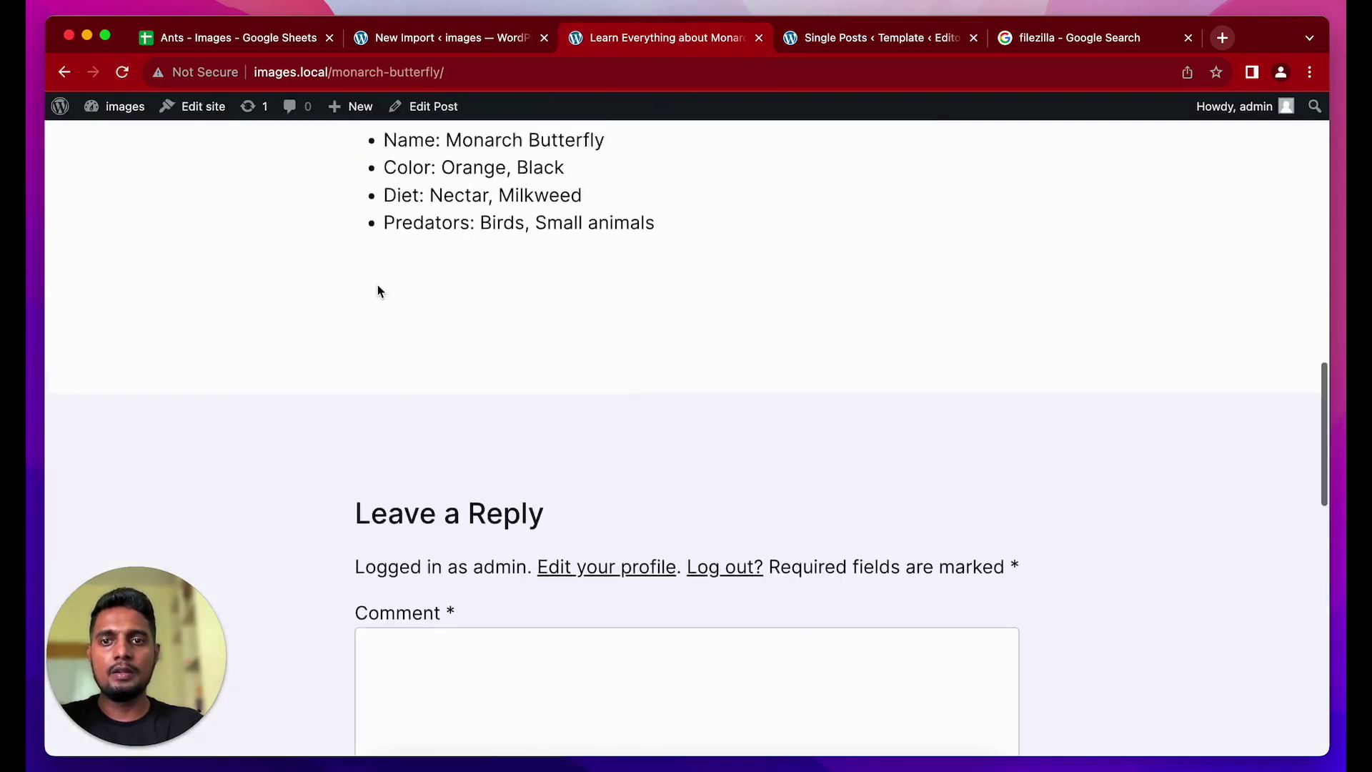
scroll(377, 285, down, 5)
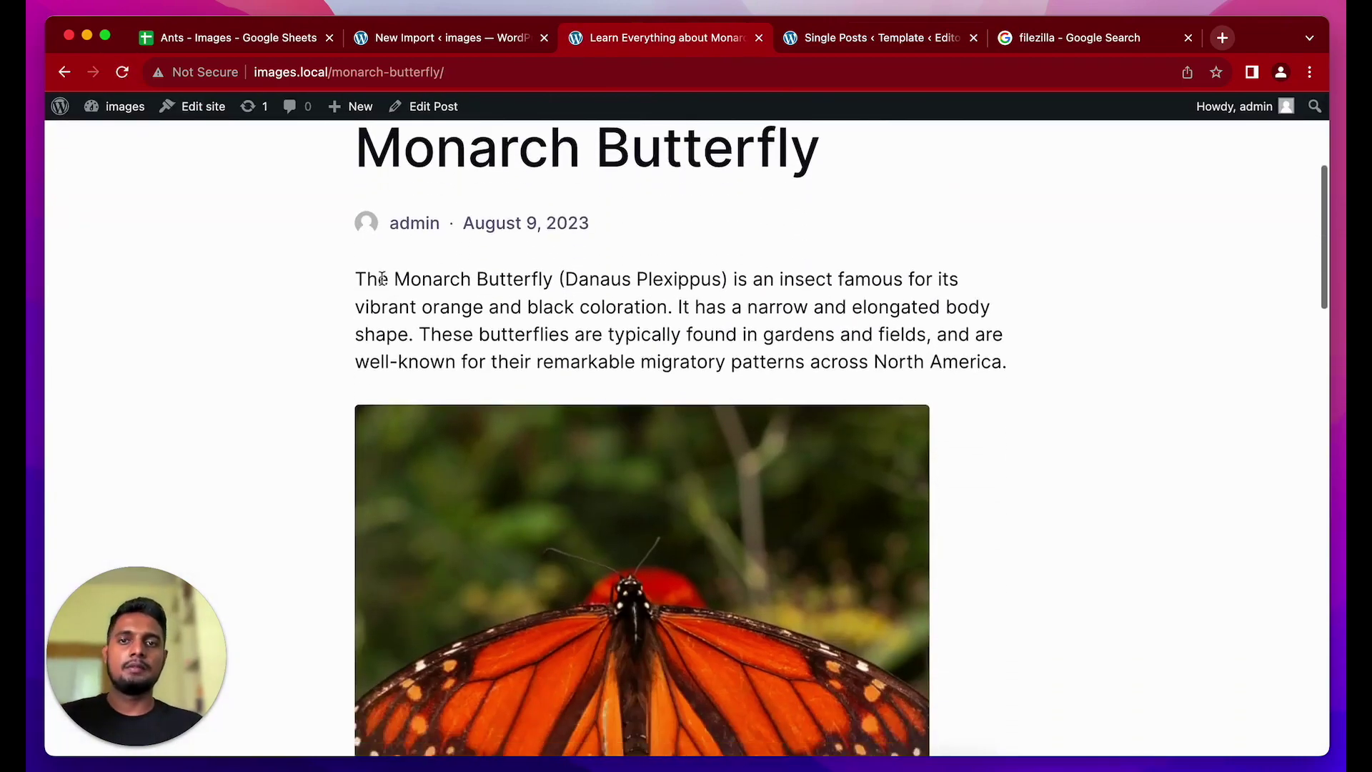
scroll(429, 250, up, 2)
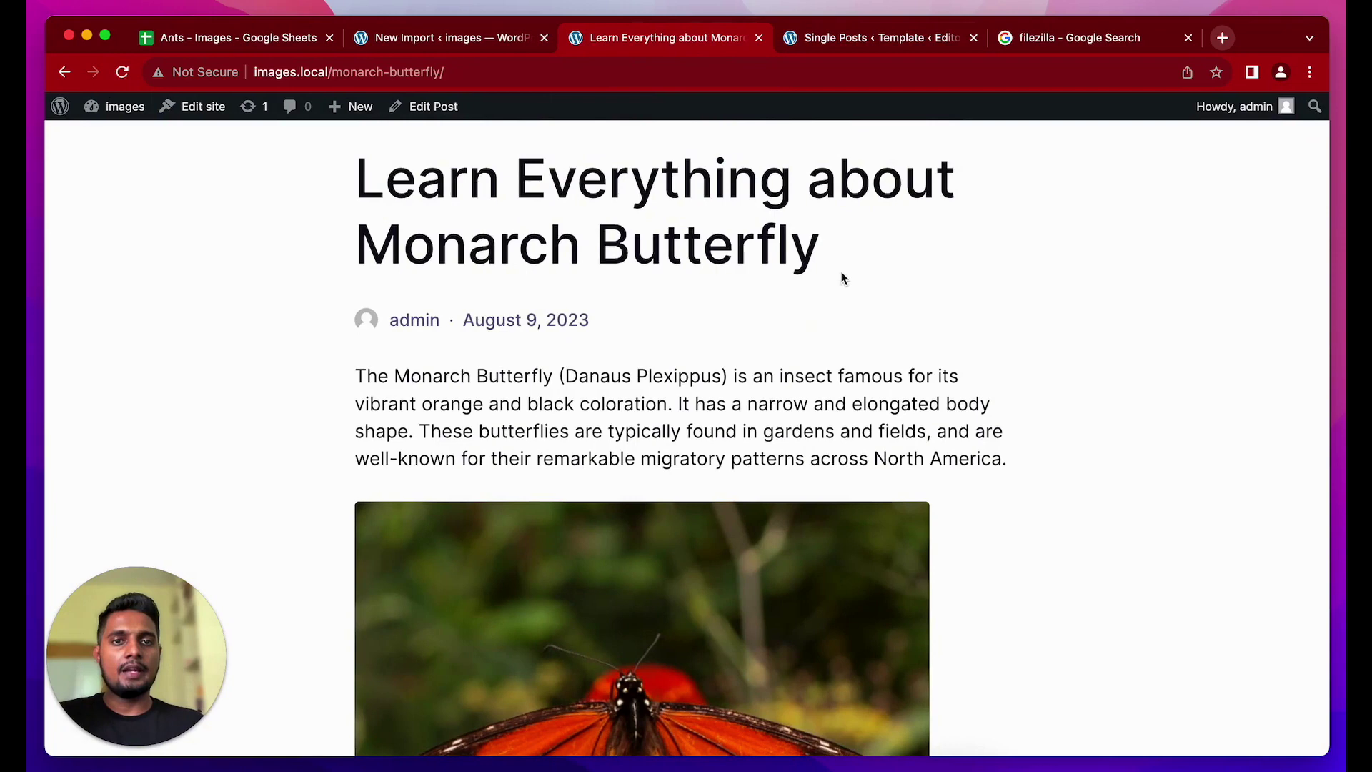
double_click(439, 402)
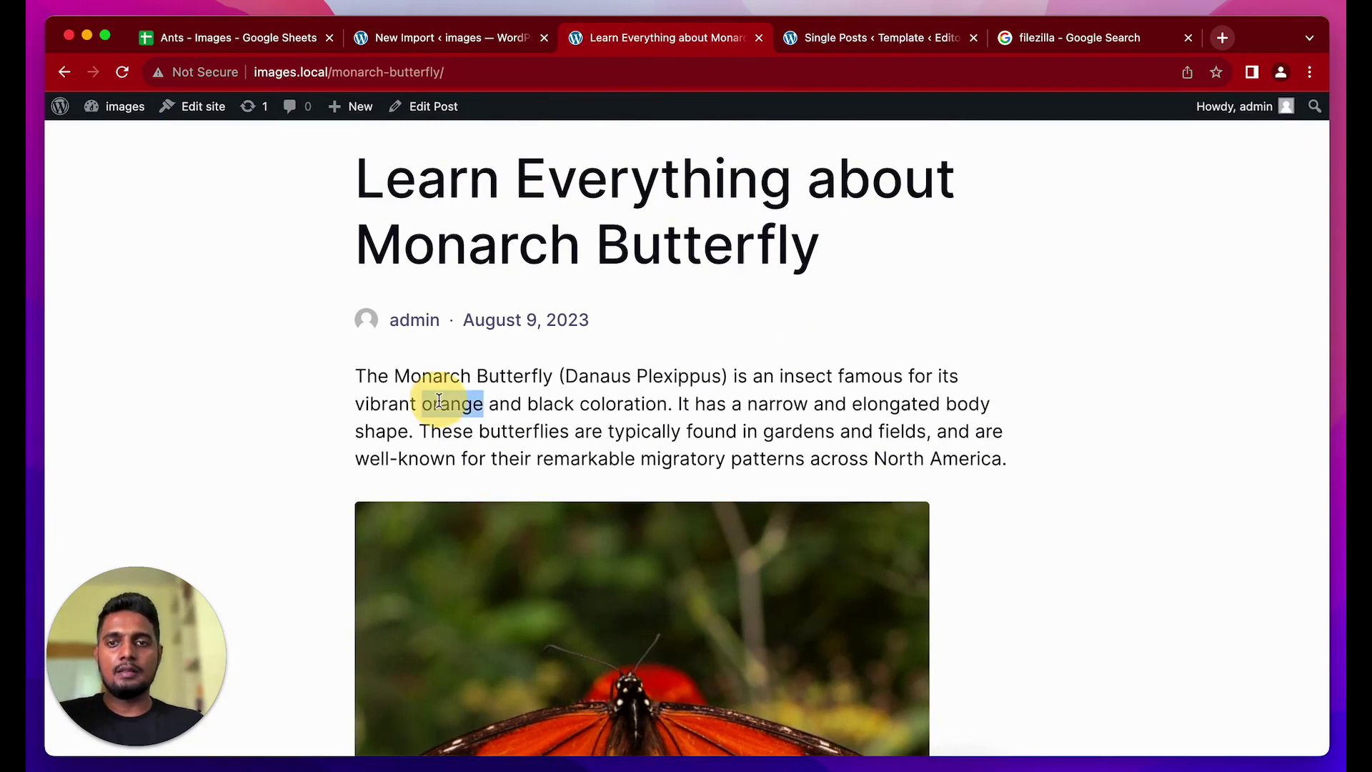
click(694, 461)
click(438, 37)
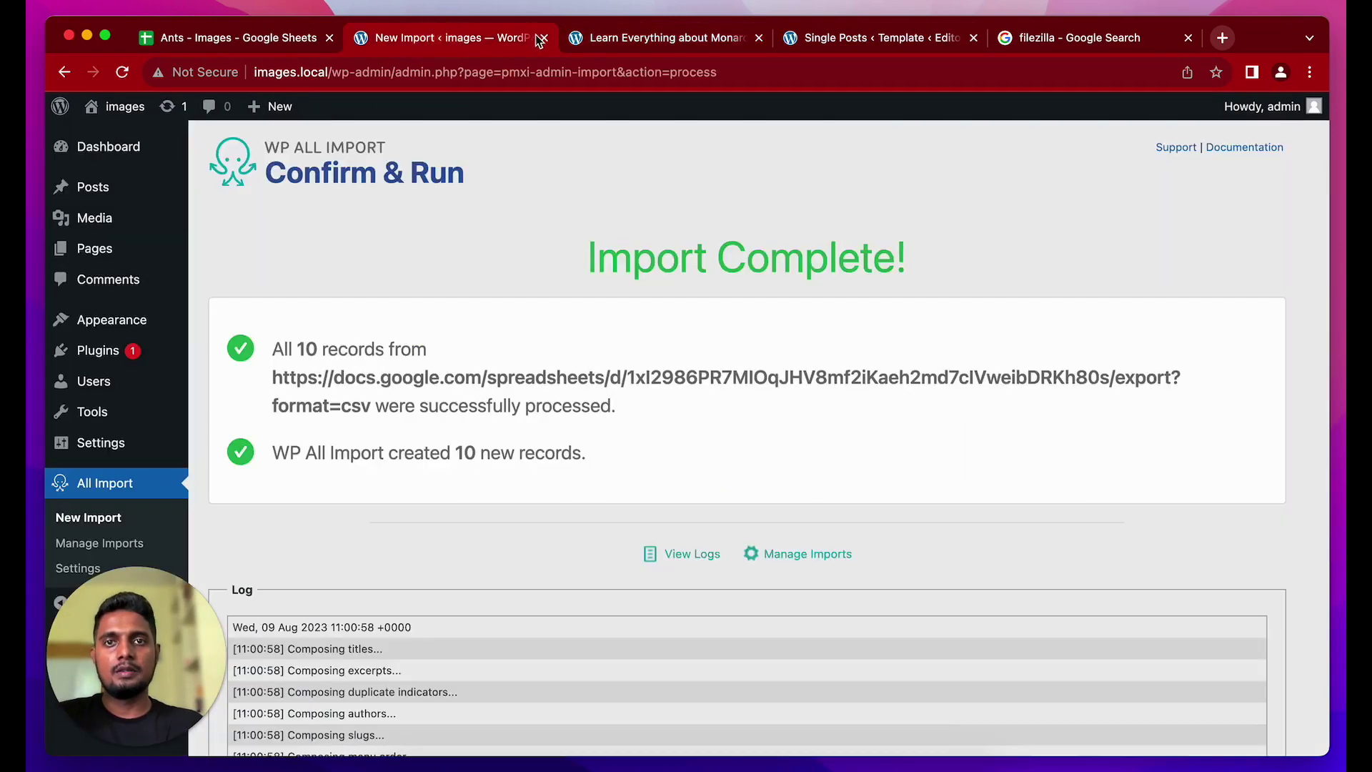
click(661, 38)
Open the image inside the Monarch Butterfly post in a new tab and examine its uploads path in the address
scroll(784, 501, down, 5)
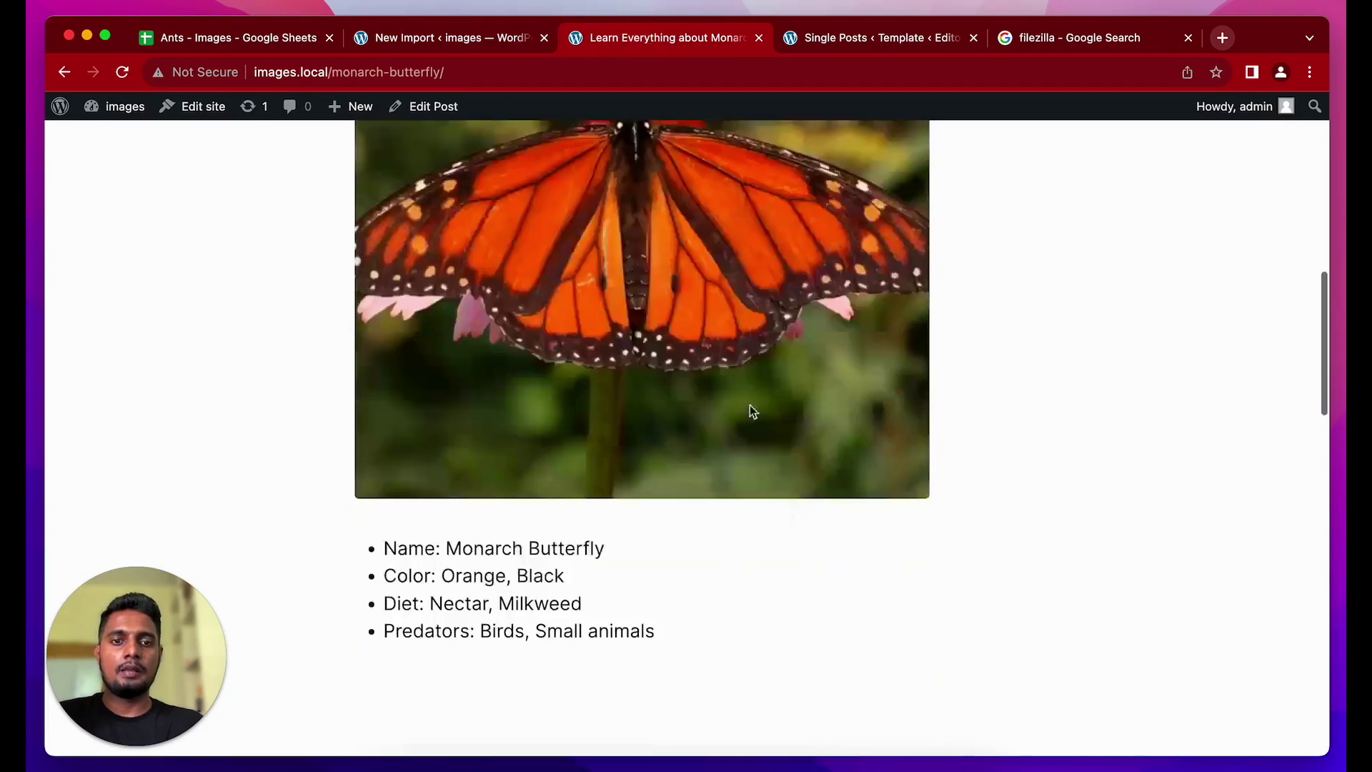
right_click(538, 245)
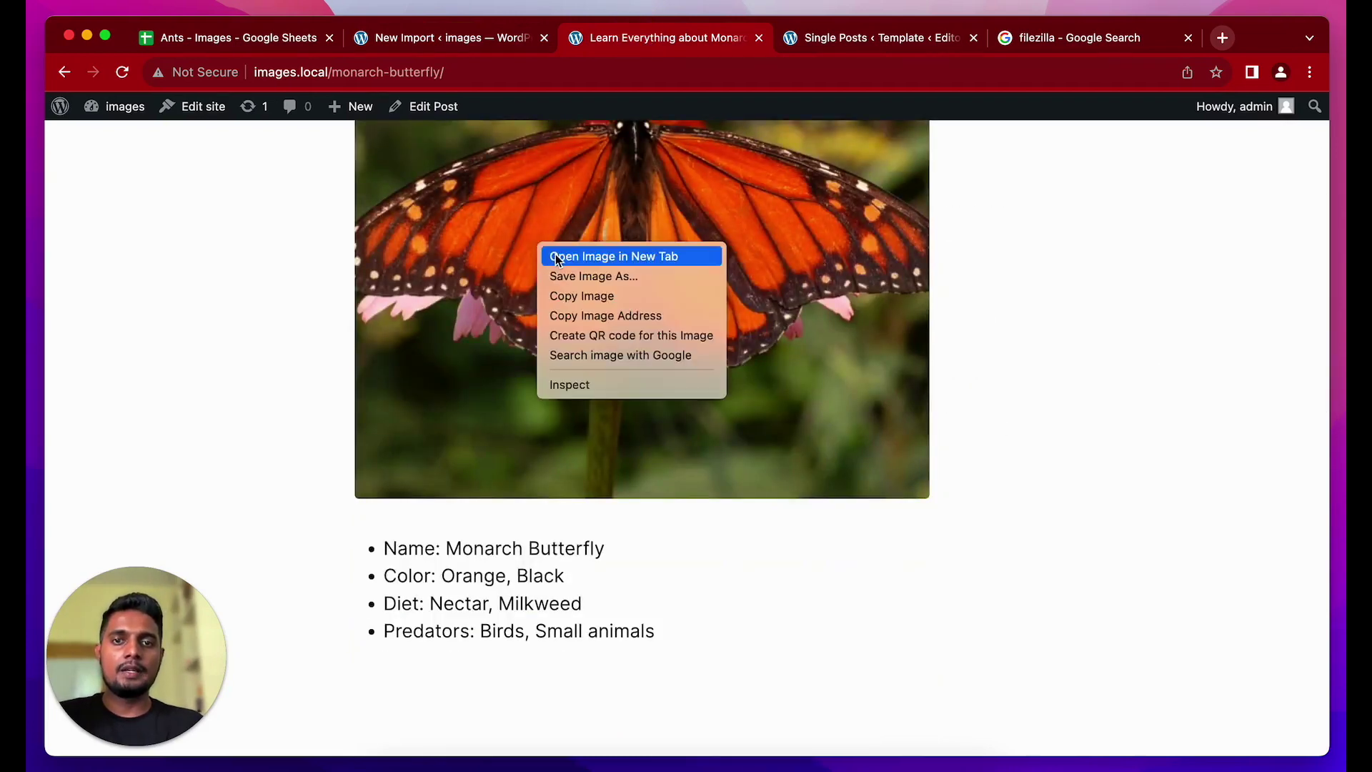
click(572, 254)
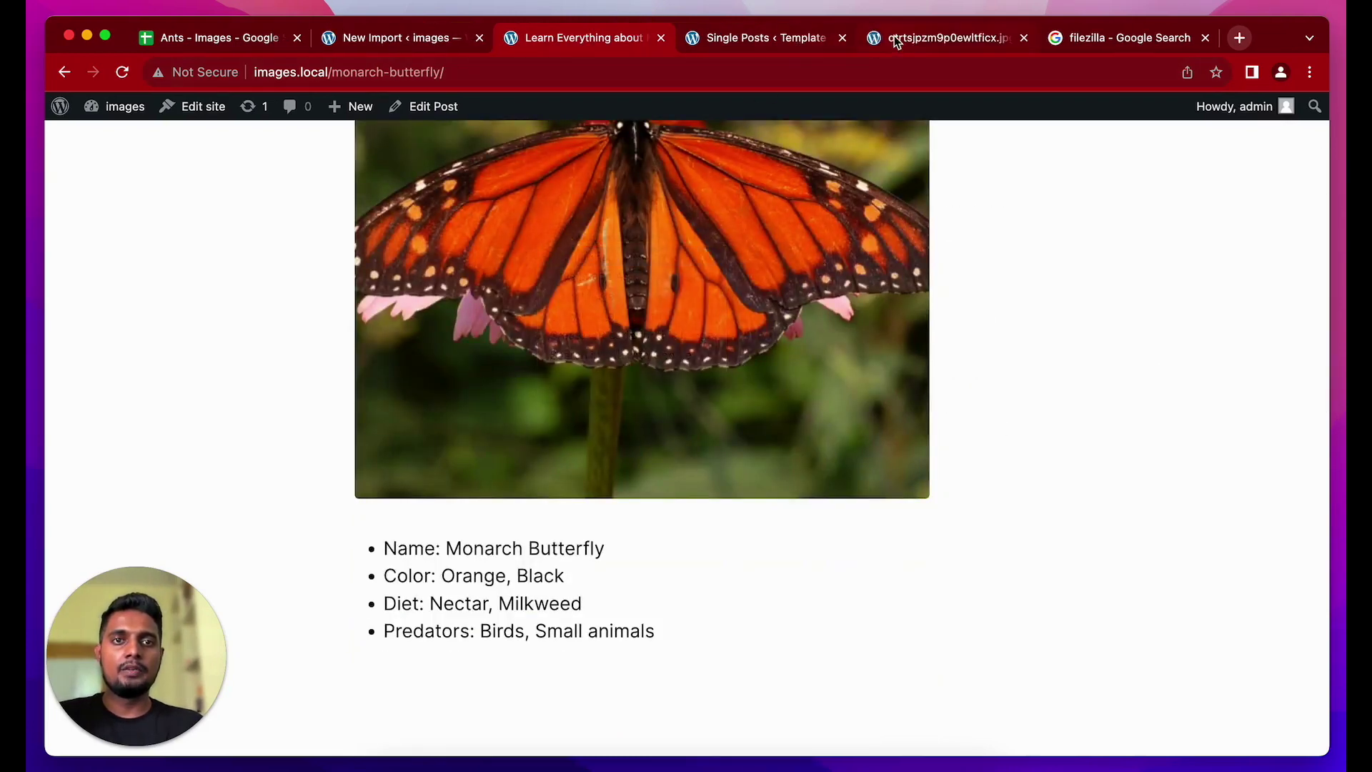
click(894, 37)
drag(332, 72, 663, 82)
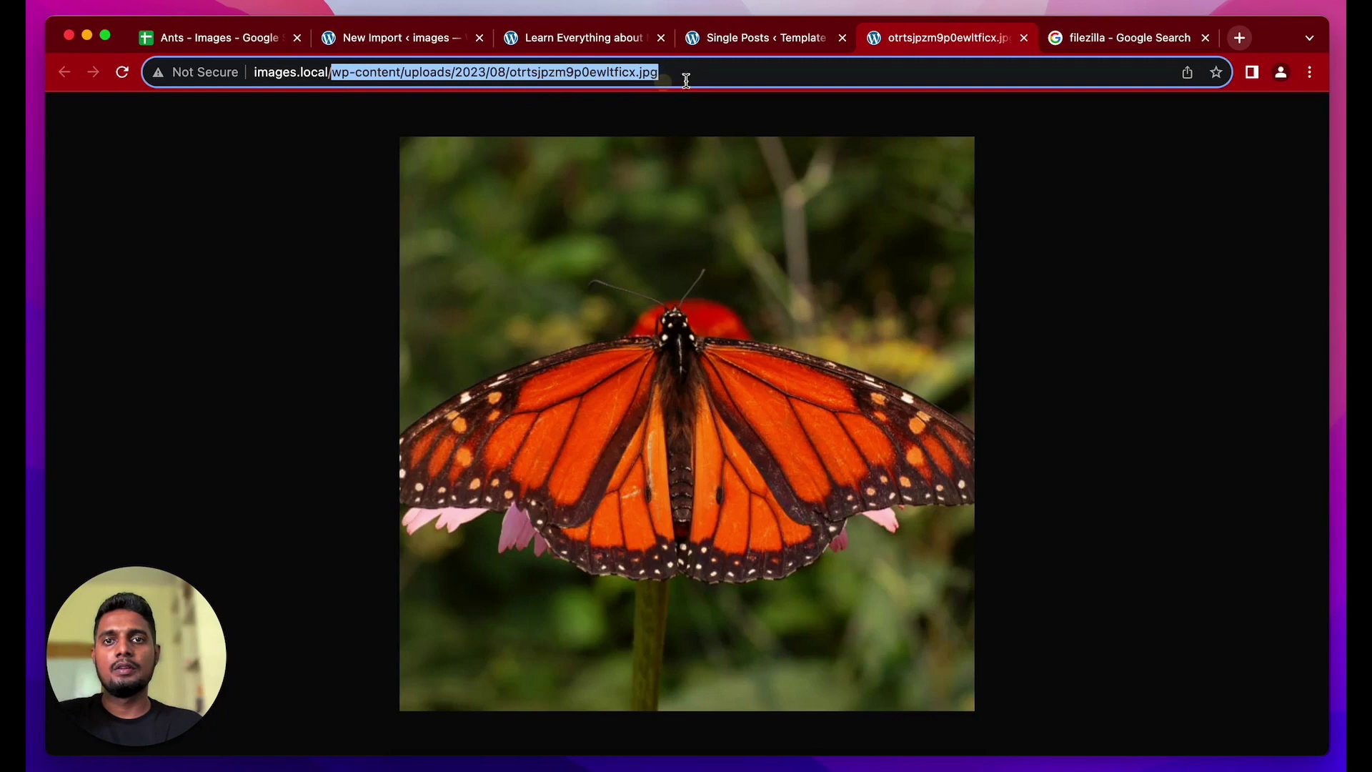
Open the WordPress Media Library and look over the imported images
click(762, 40)
click(398, 41)
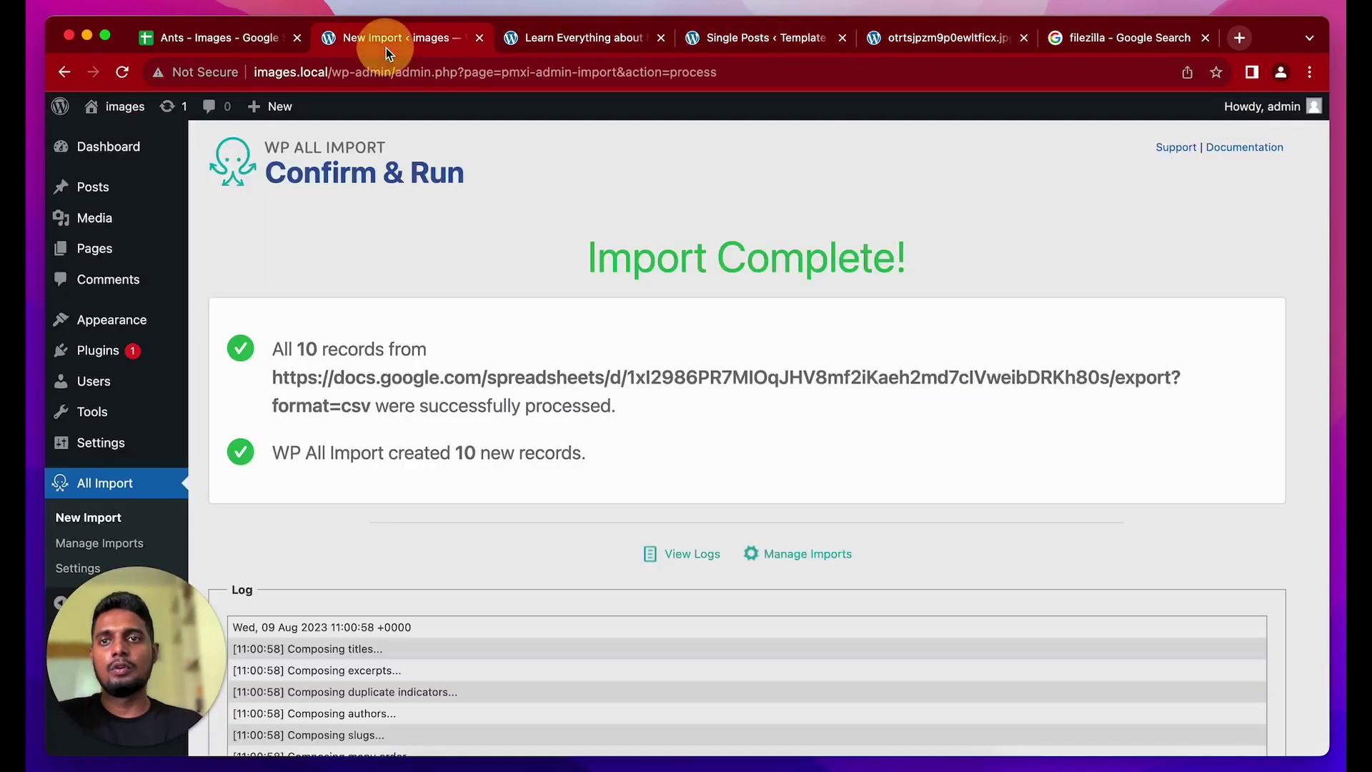
click(115, 223)
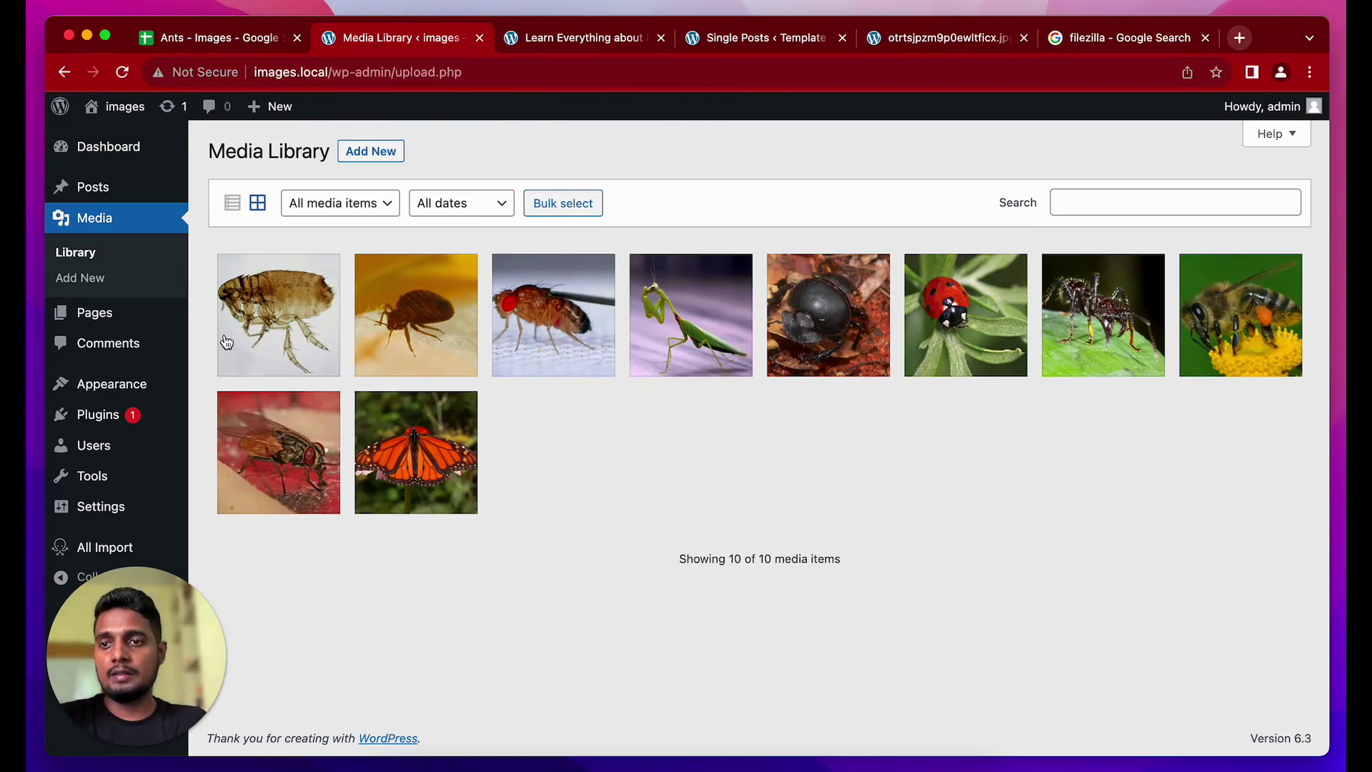
Delete the posts created by the Ants Images import with their associated images and files, keeping the import itself
mouse_move(115, 546)
click(250, 577)
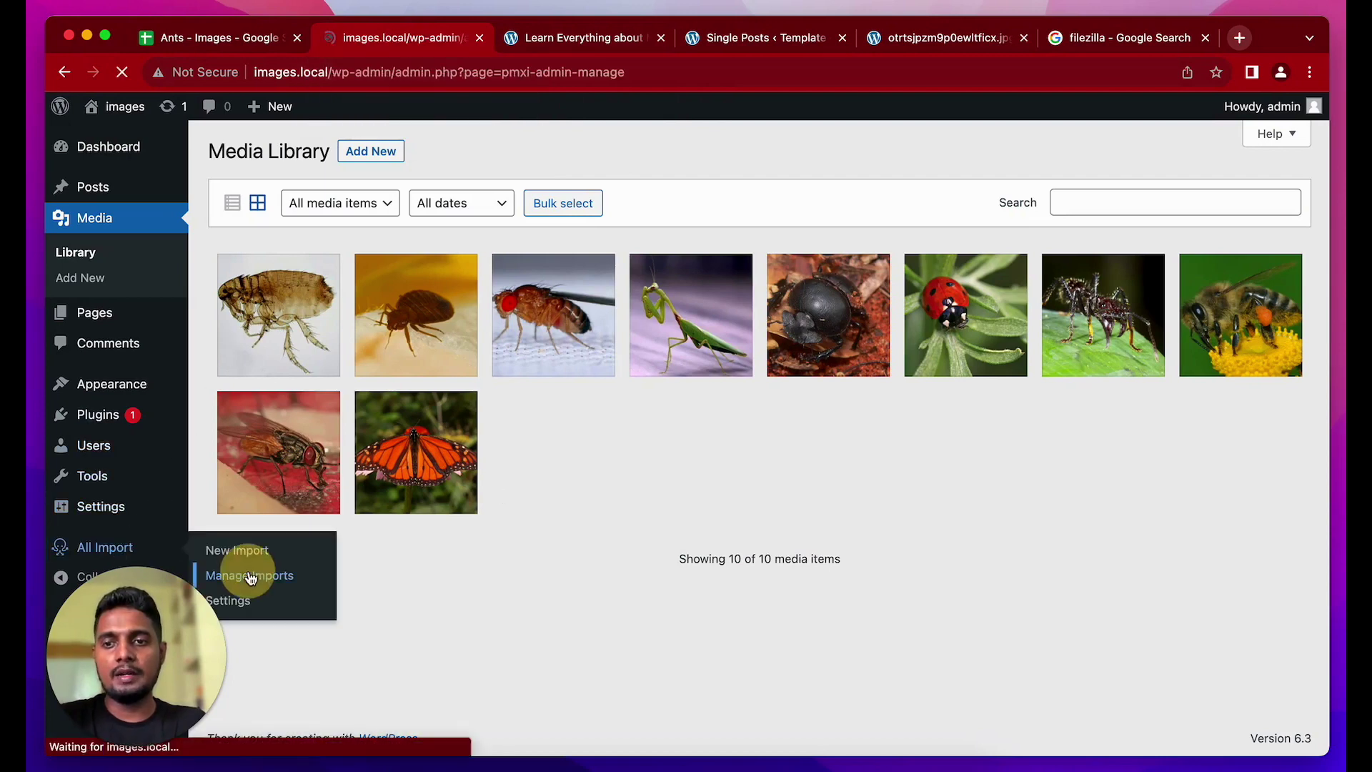
mouse_move(373, 375)
click(465, 366)
click(269, 204)
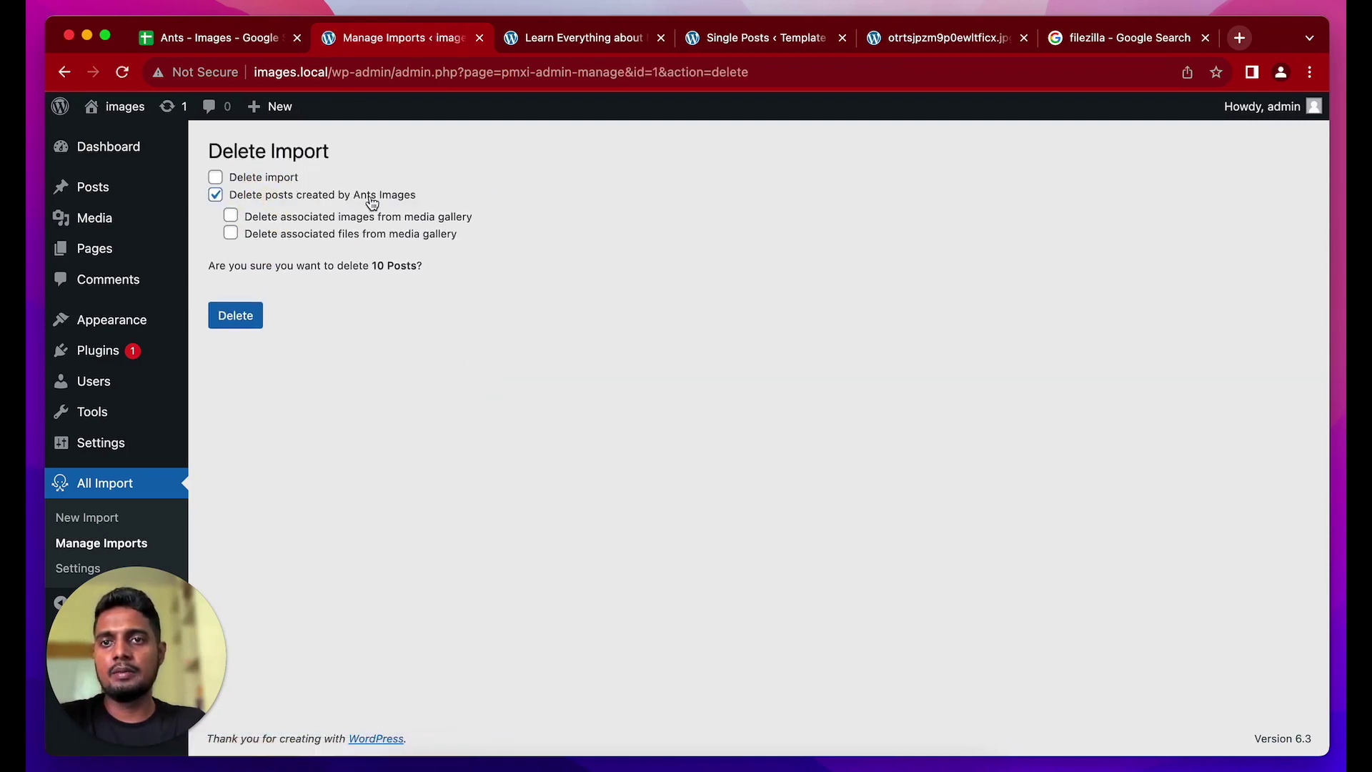
click(363, 223)
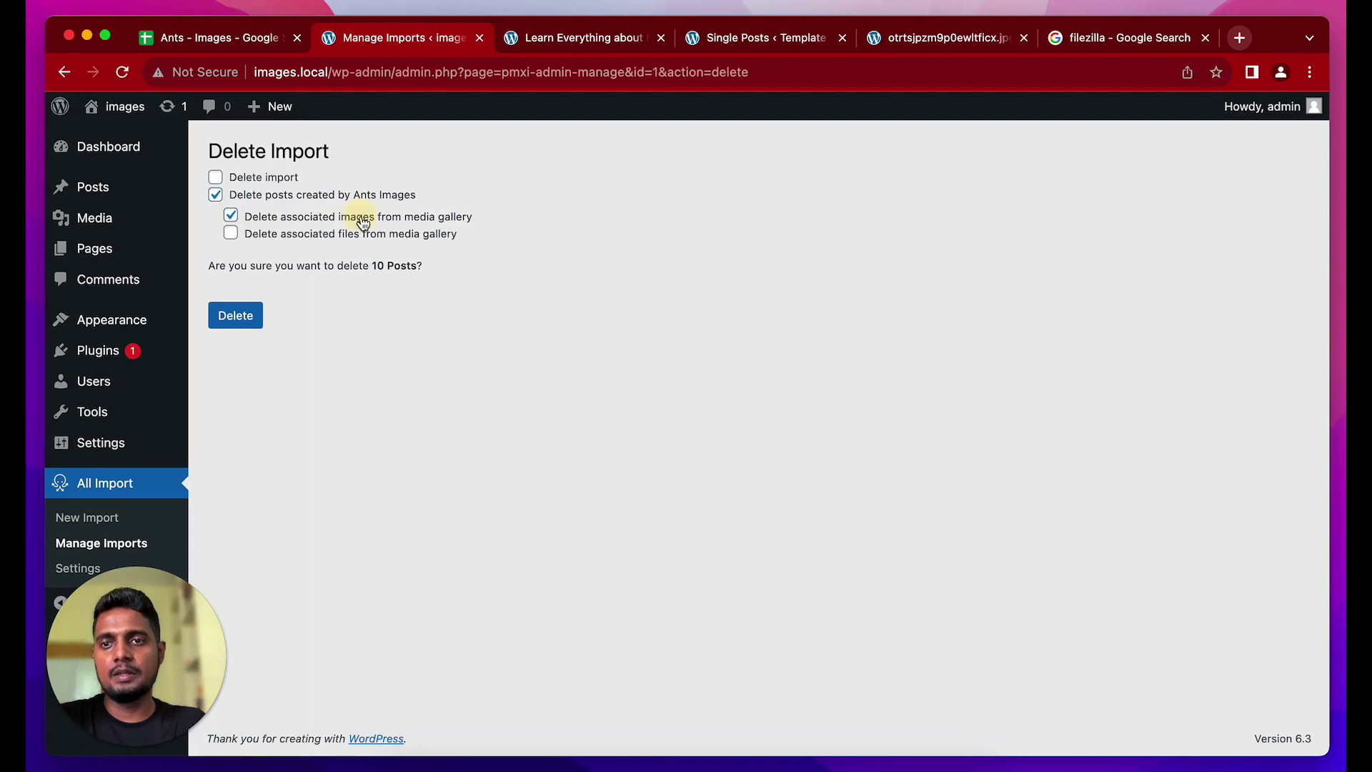
click(363, 240)
click(249, 325)
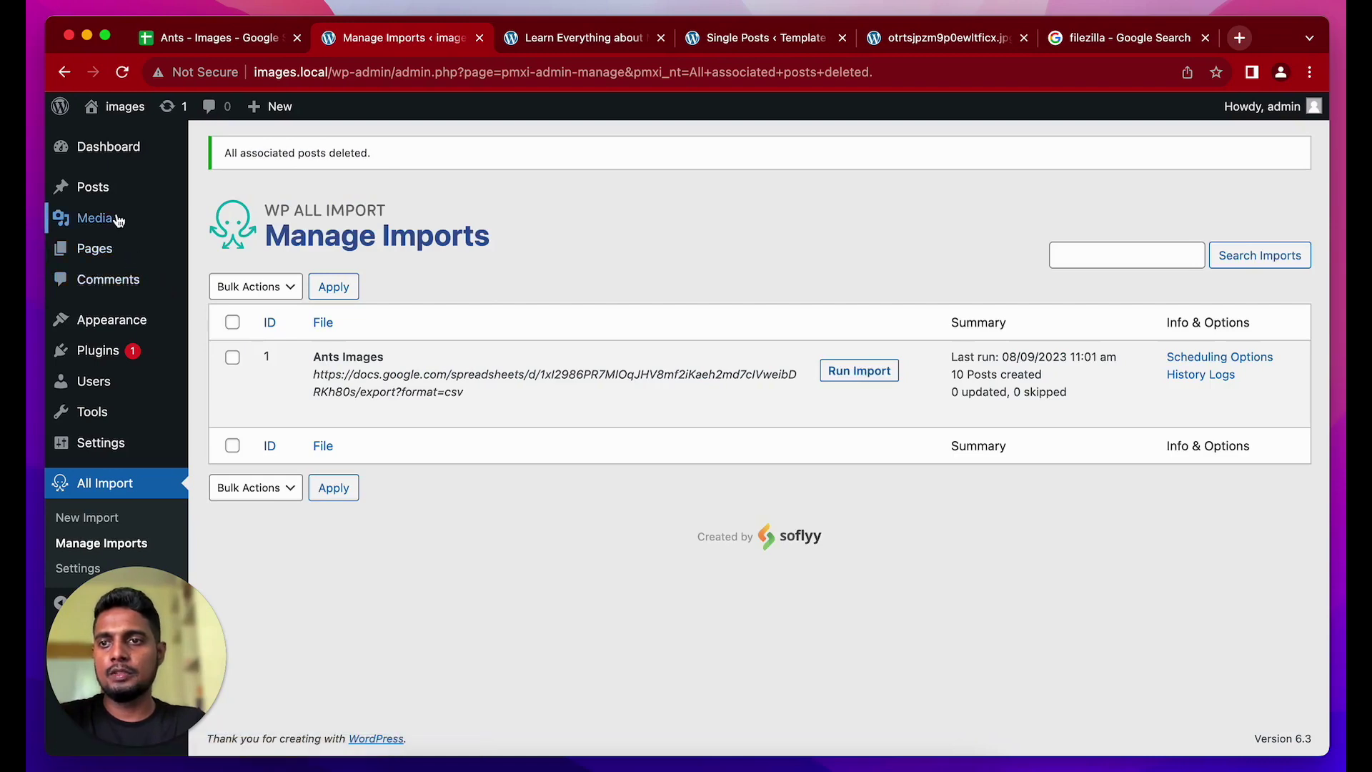
Check the Media Library and the site's front page for leftover content, and close the template and image tabs
click(119, 221)
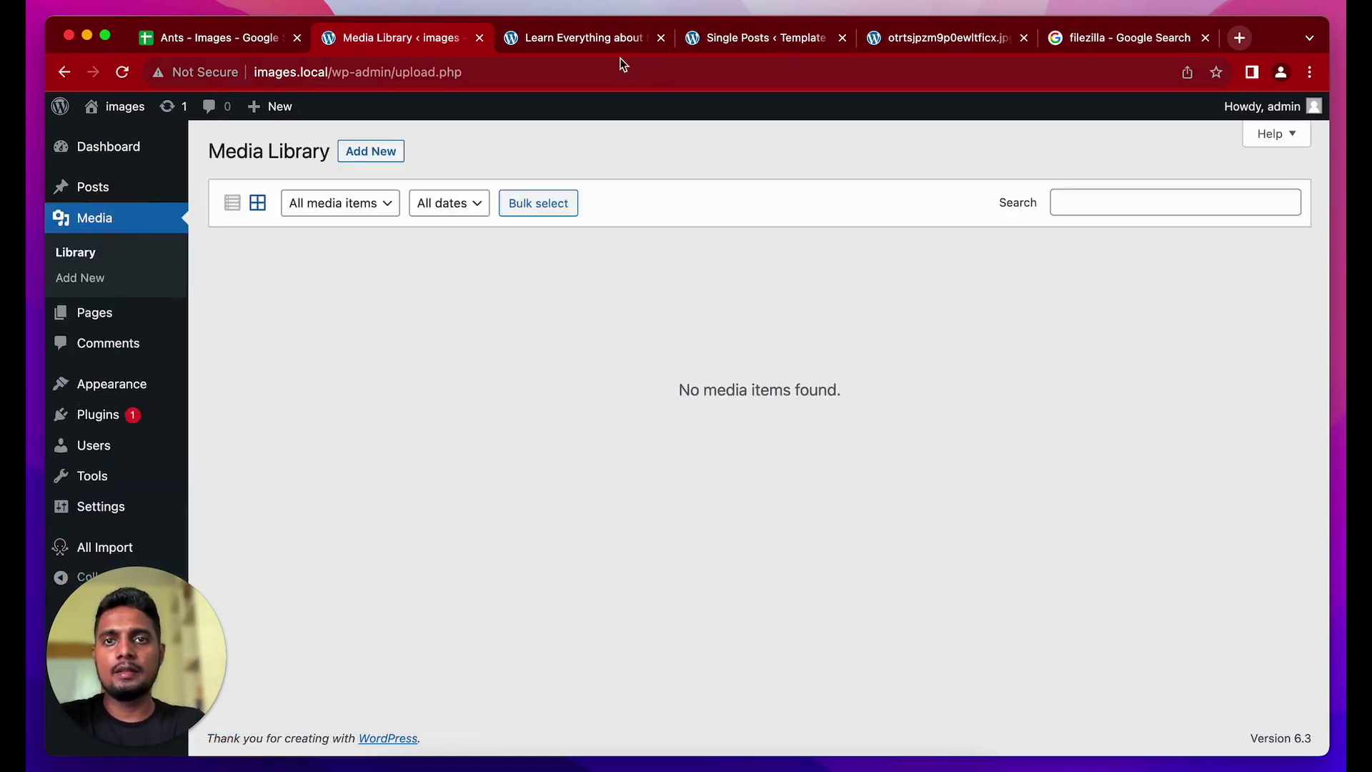
click(607, 38)
scroll(254, 346, up, 10)
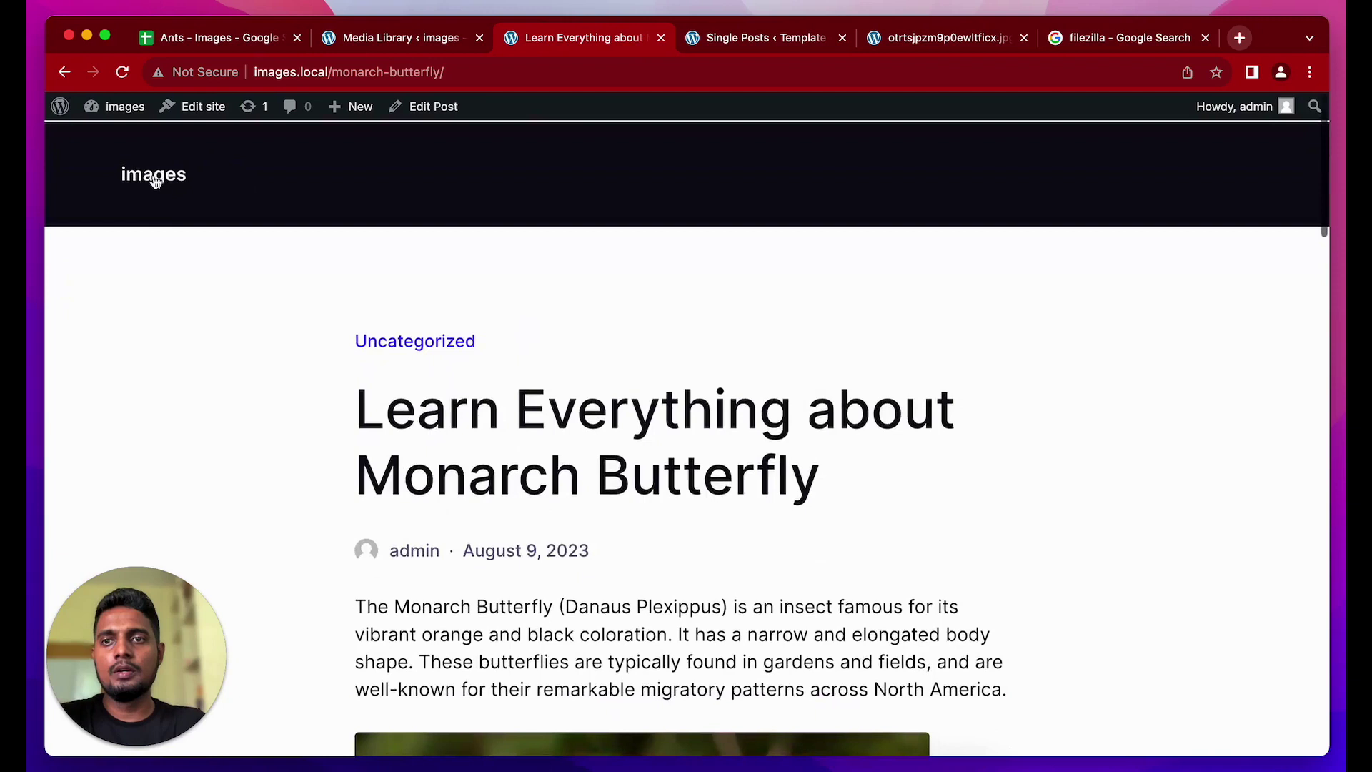
click(164, 174)
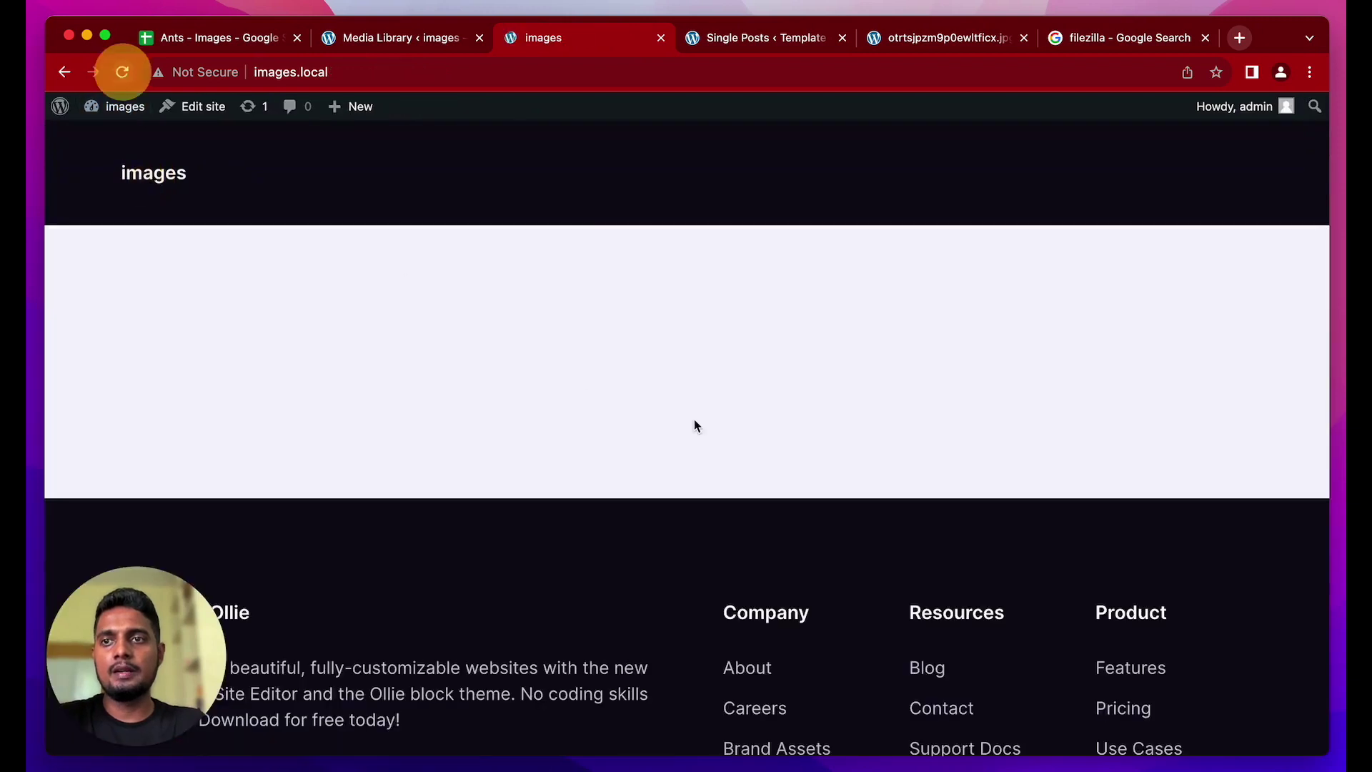
click(842, 38)
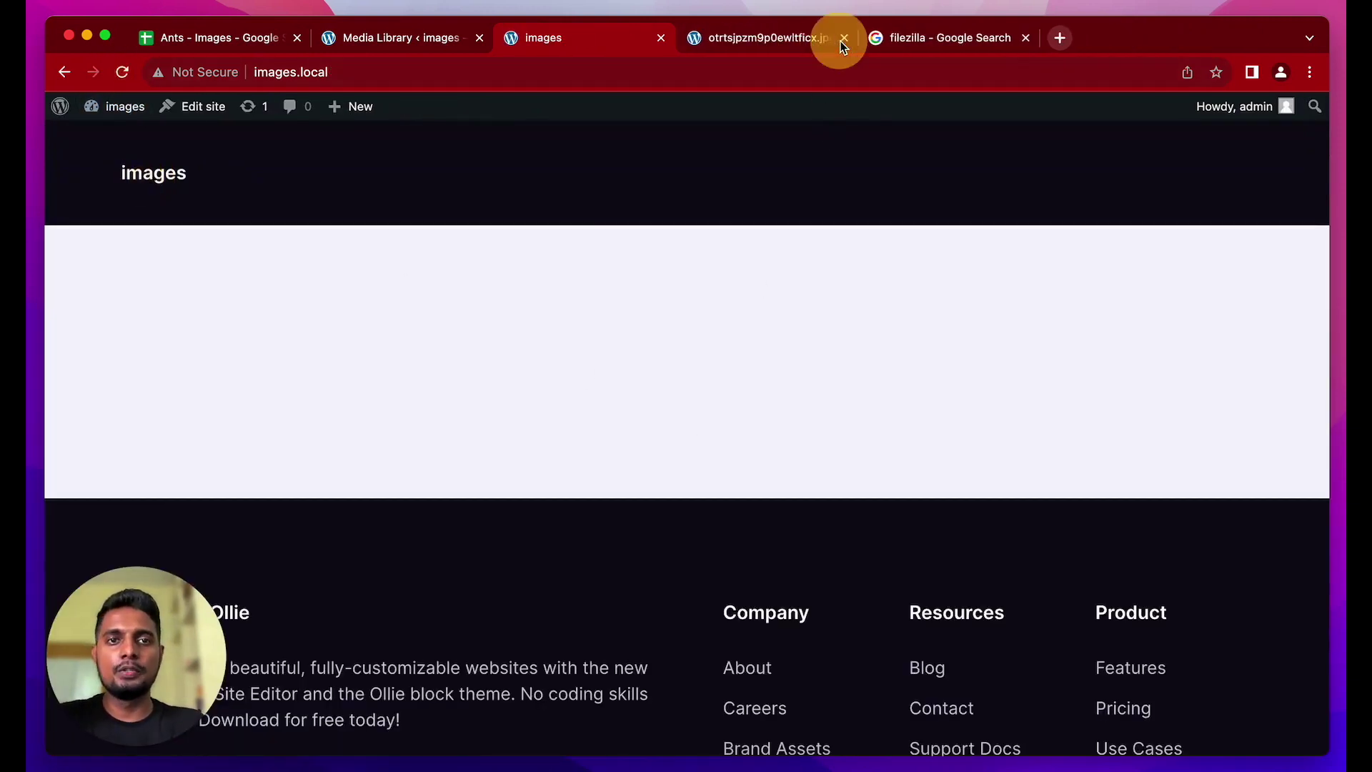
click(841, 38)
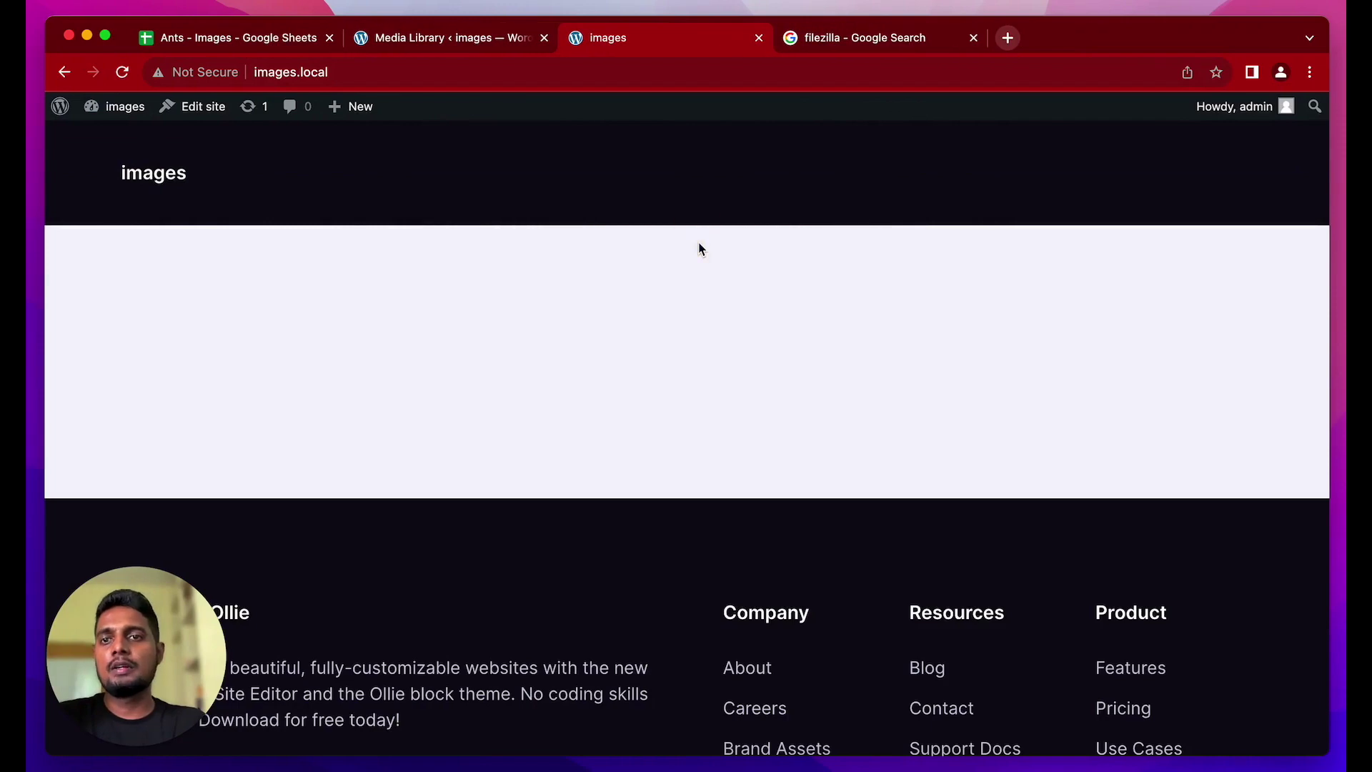
Review the image file names in the Image 2 column of the Ants - Images Google Sheet
click(236, 40)
click(1075, 288)
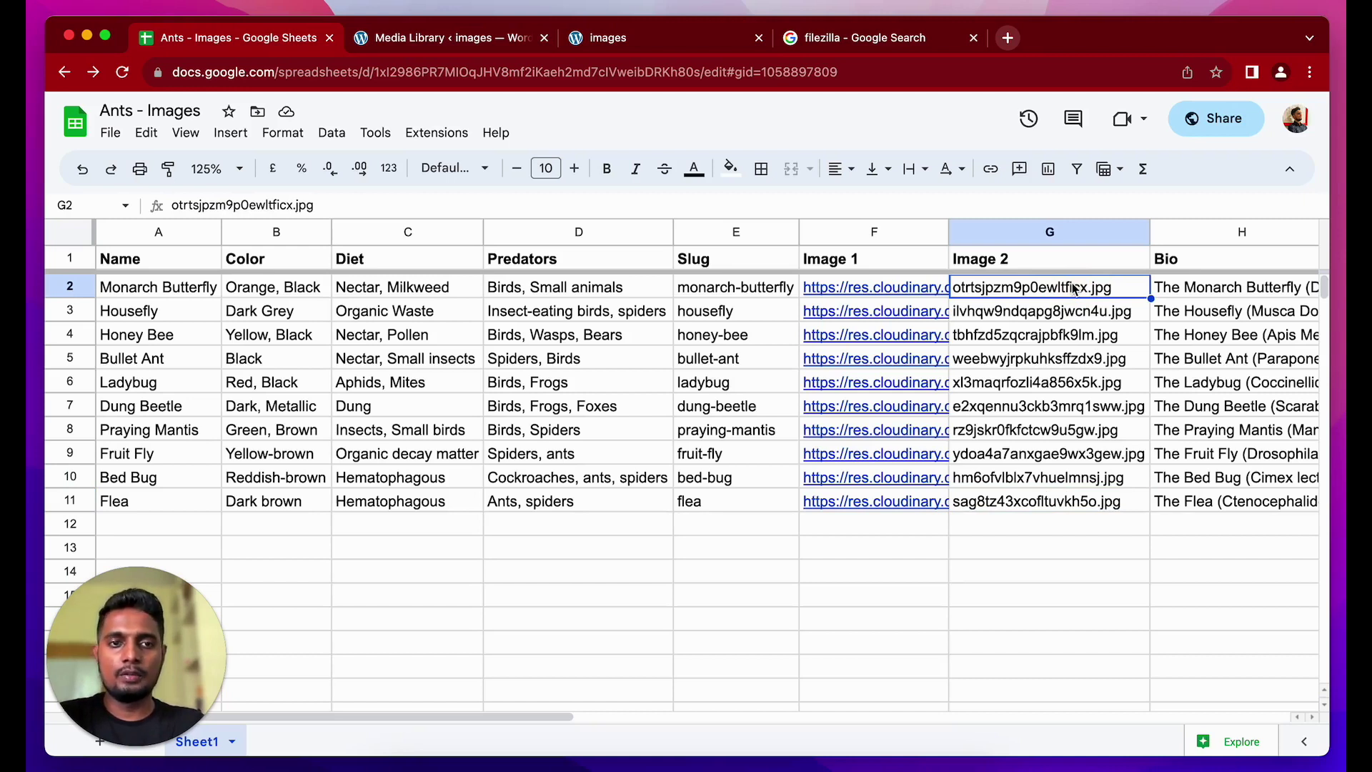
drag(1074, 293, 1072, 489)
click(1072, 526)
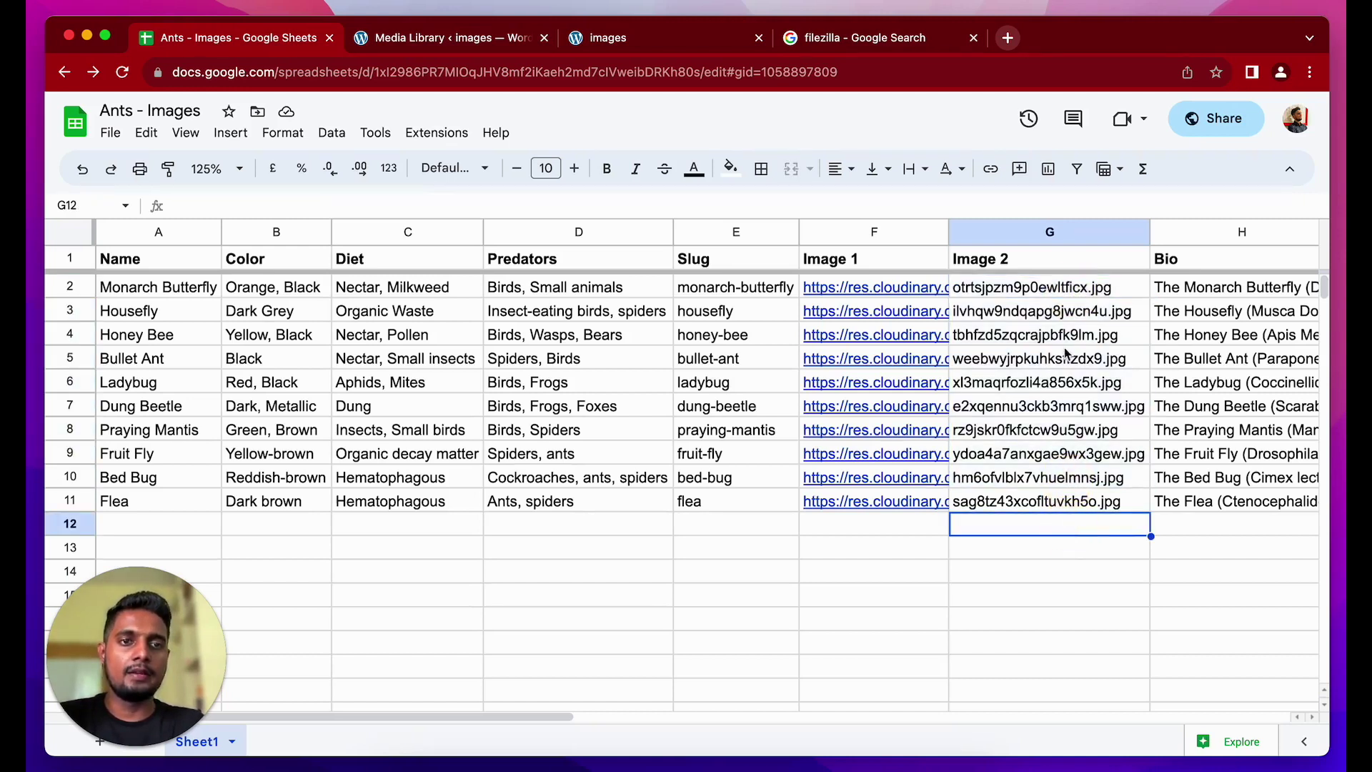
Open the Ants Images import for editing from the managed imports and go to its Images section
click(430, 42)
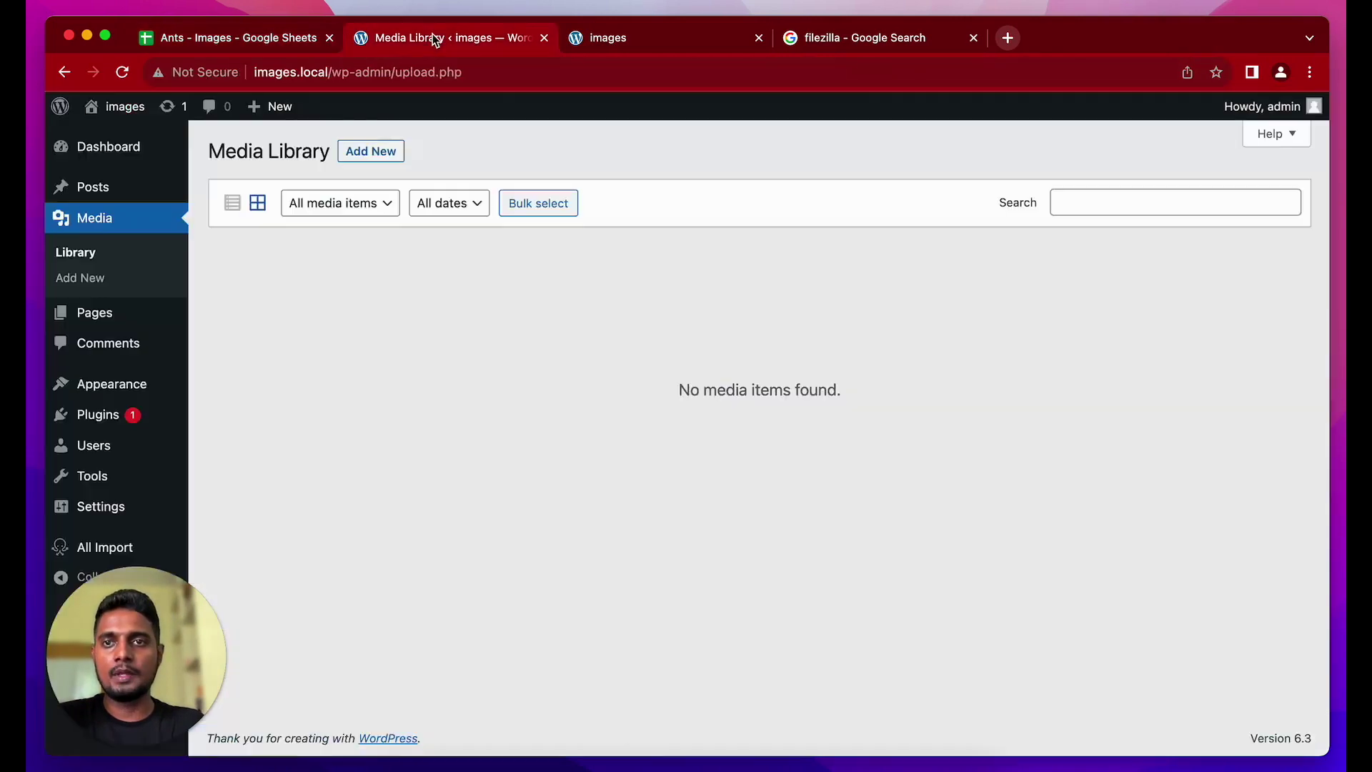
mouse_move(107, 548)
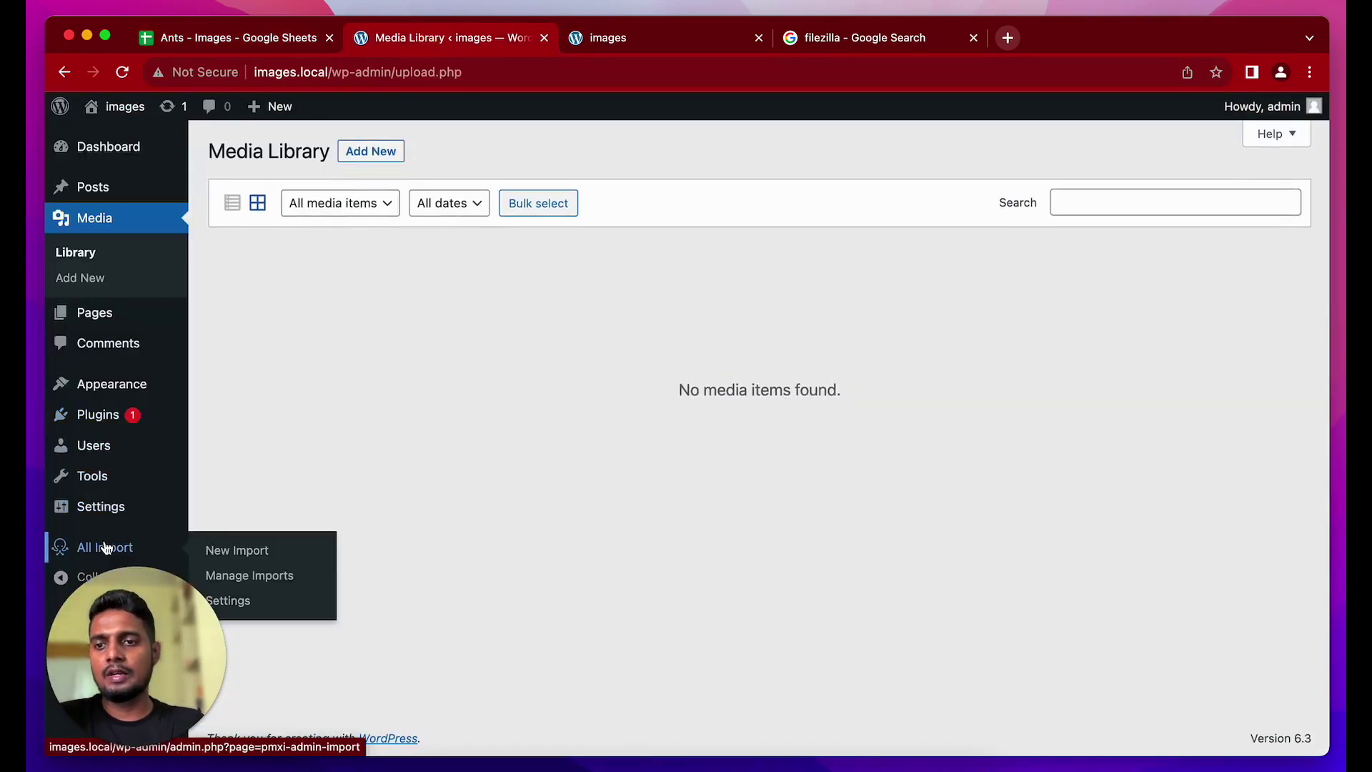
click(238, 555)
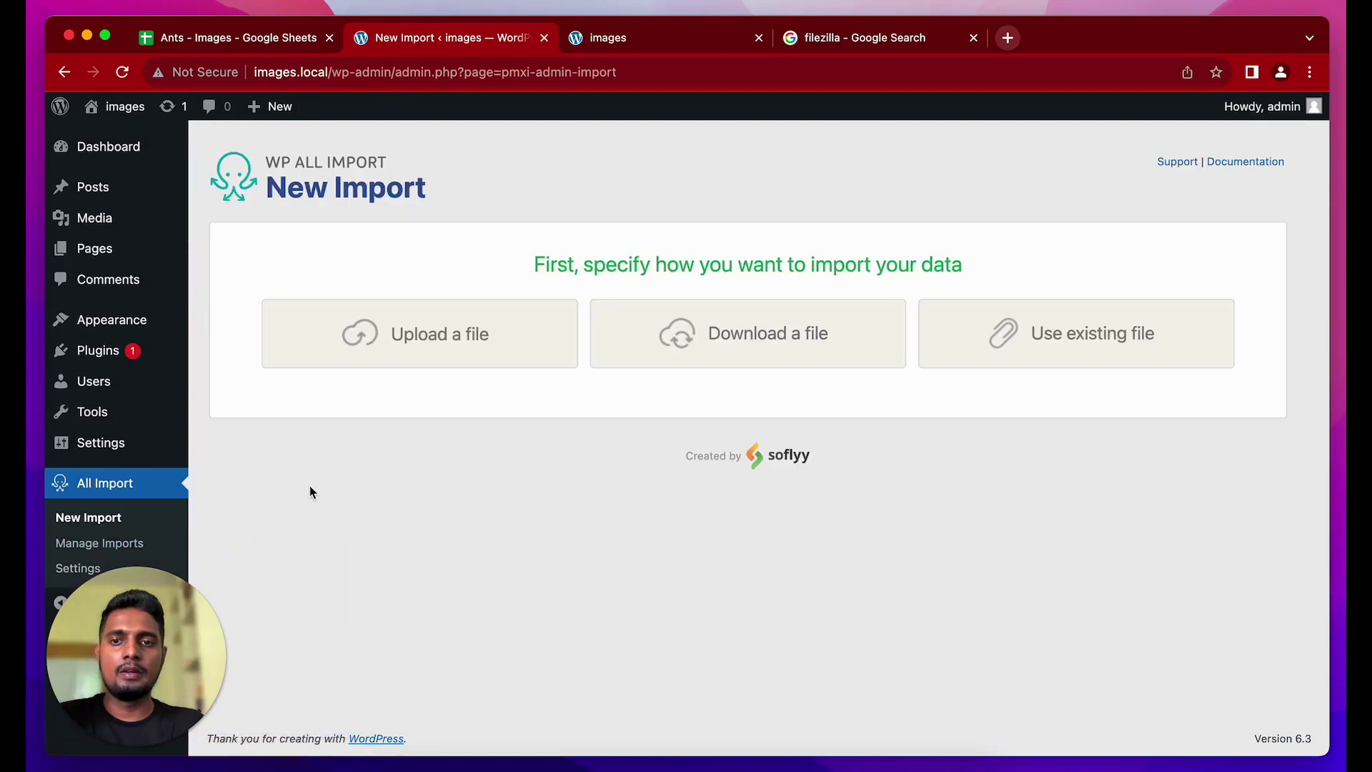
click(113, 548)
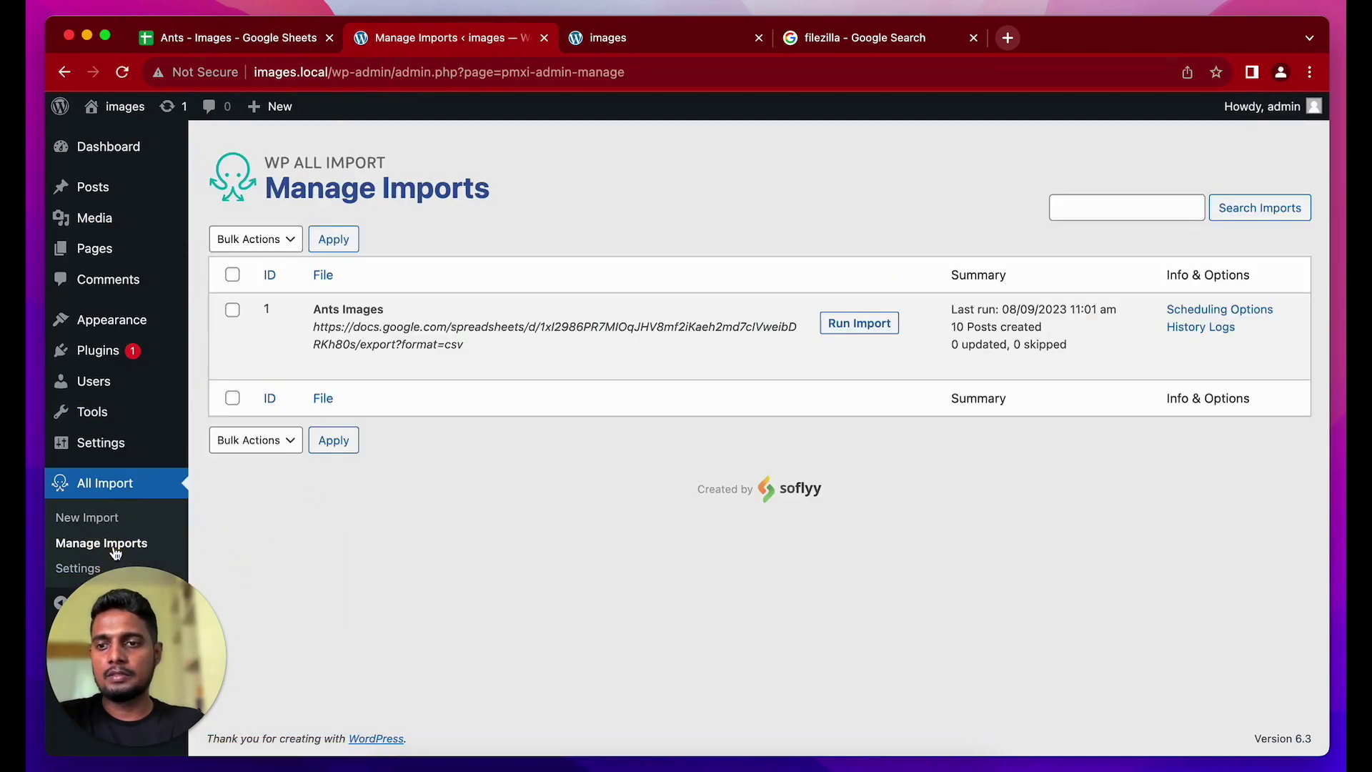
click(340, 371)
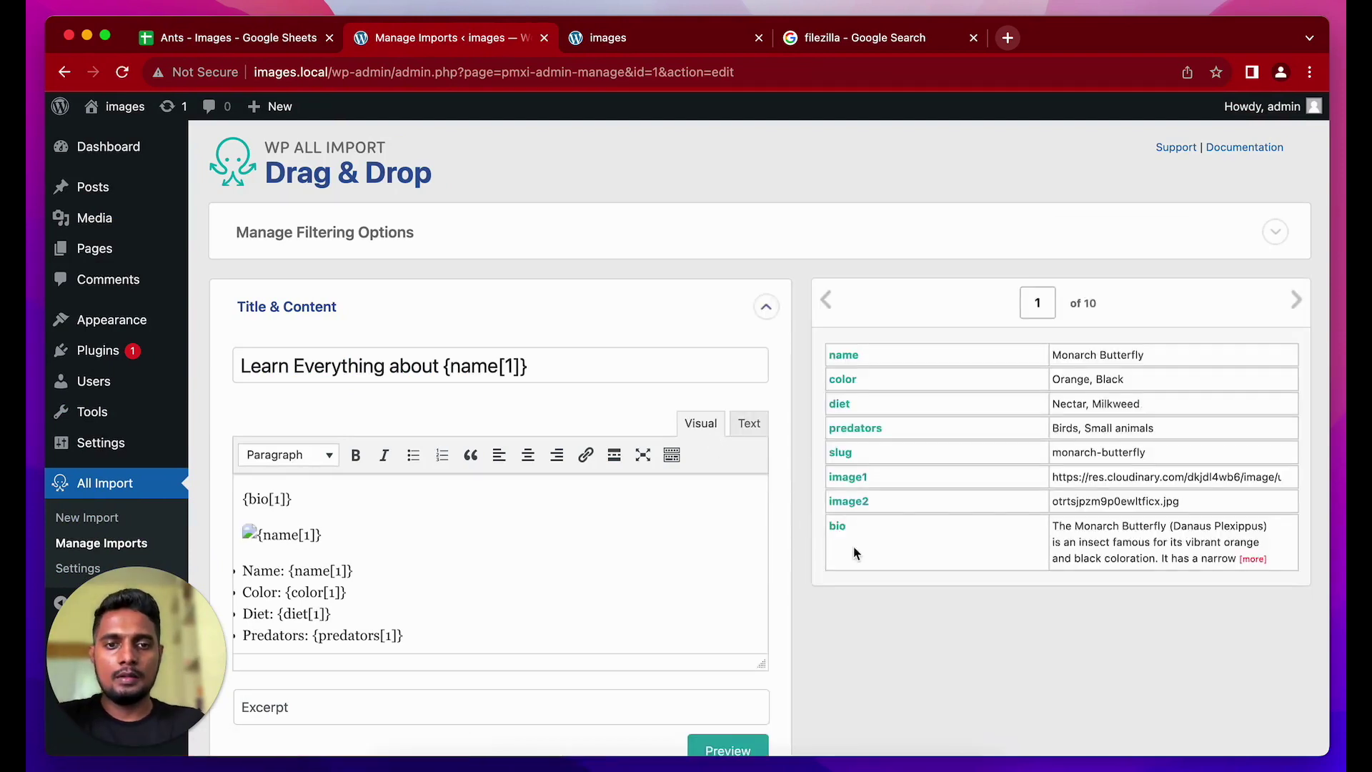
scroll(818, 534, down, 2)
scroll(817, 529, down, 2)
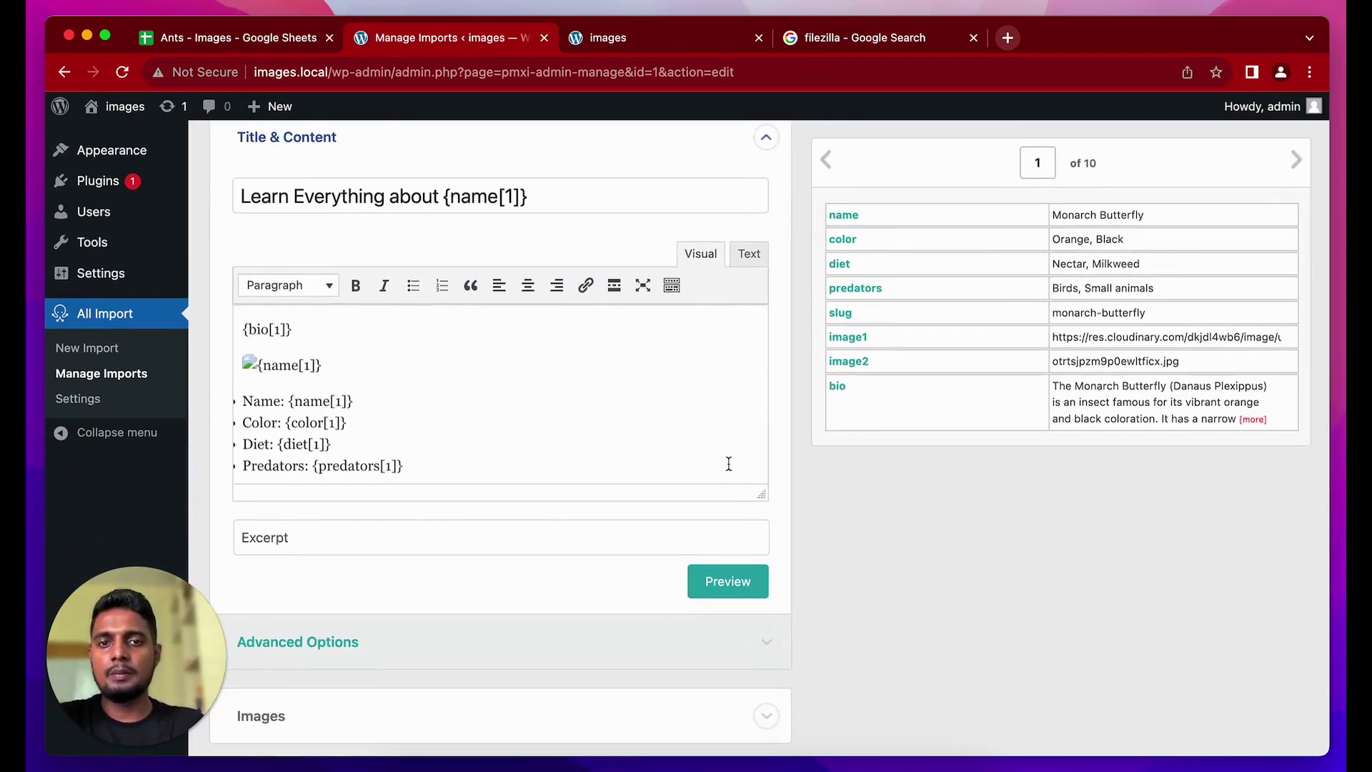
scroll(826, 499, down, 5)
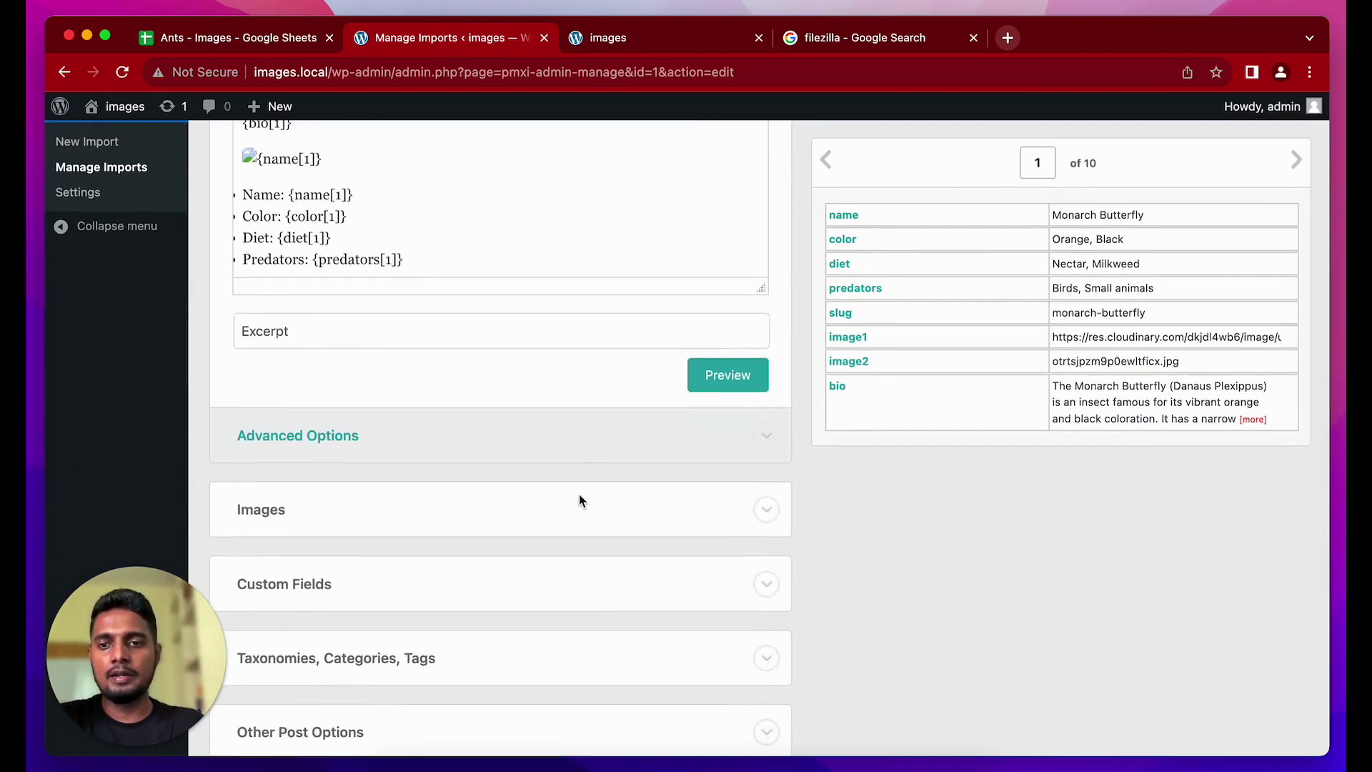
Set the import's Images section to use images currently in the Media Library, with {image2[1]} as the filename
click(576, 514)
scroll(576, 517, down, 6)
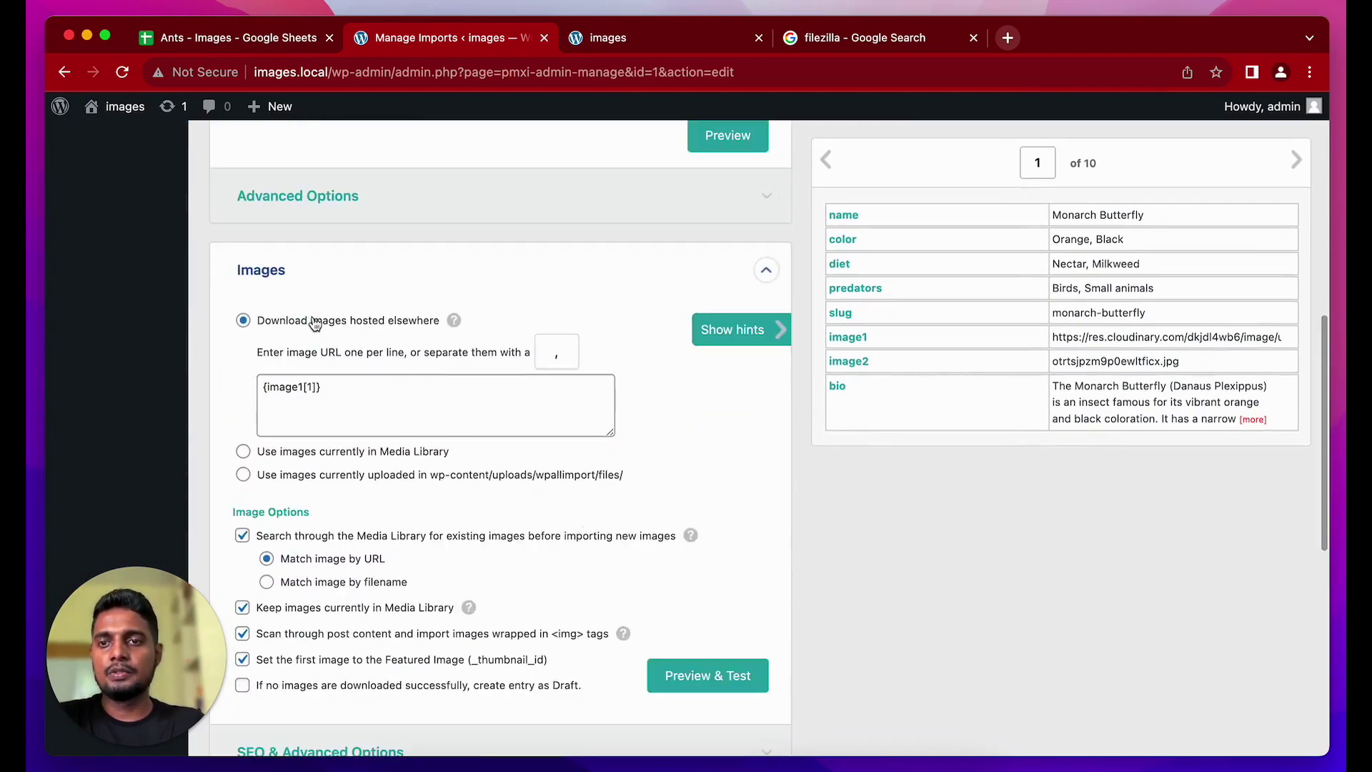
click(334, 388)
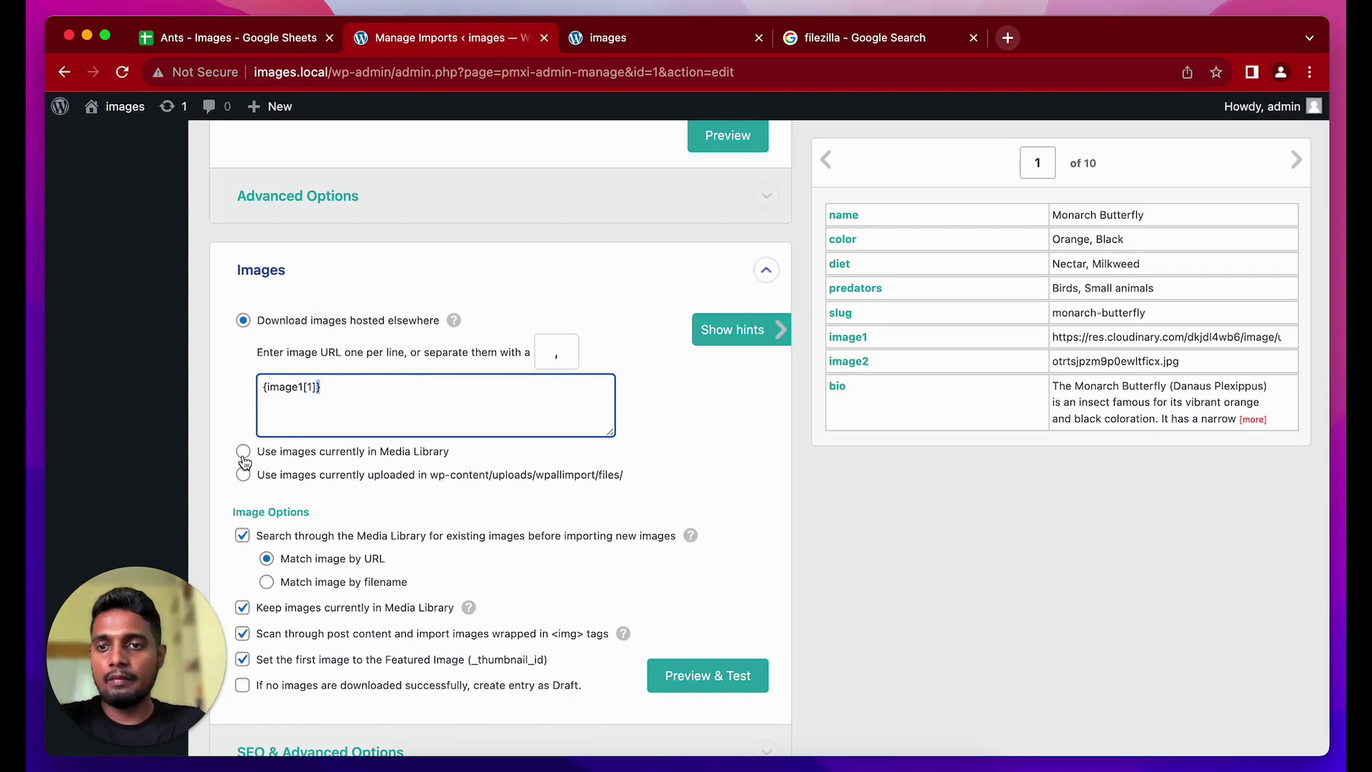
click(243, 452)
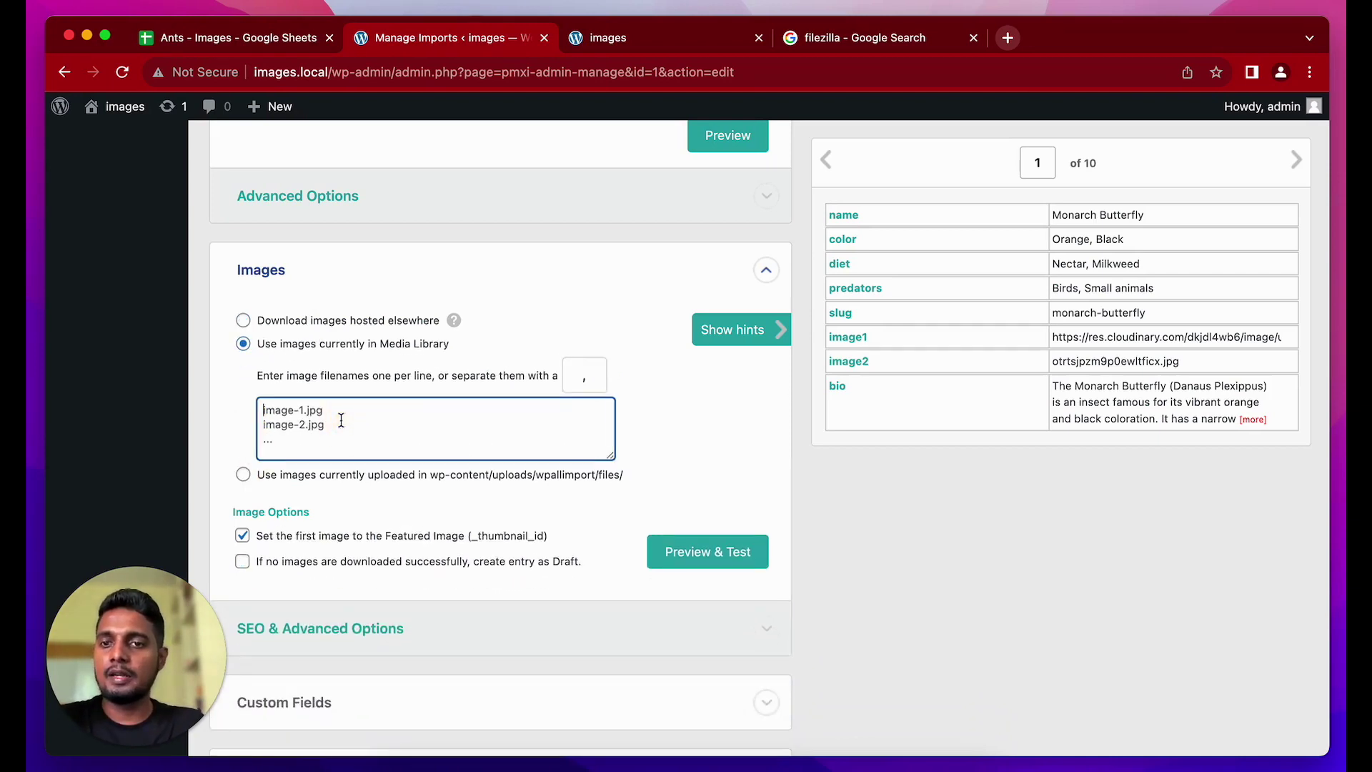
drag(851, 366, 414, 421)
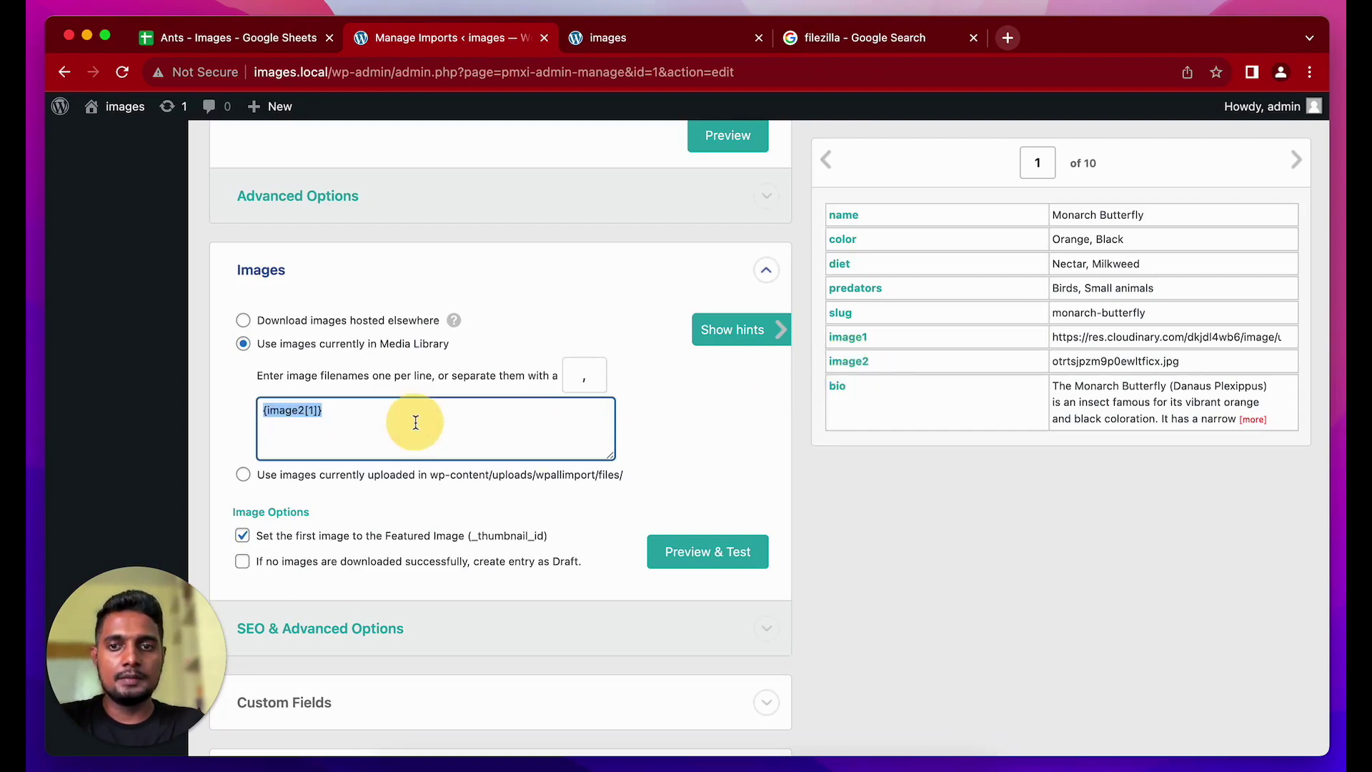
click(728, 422)
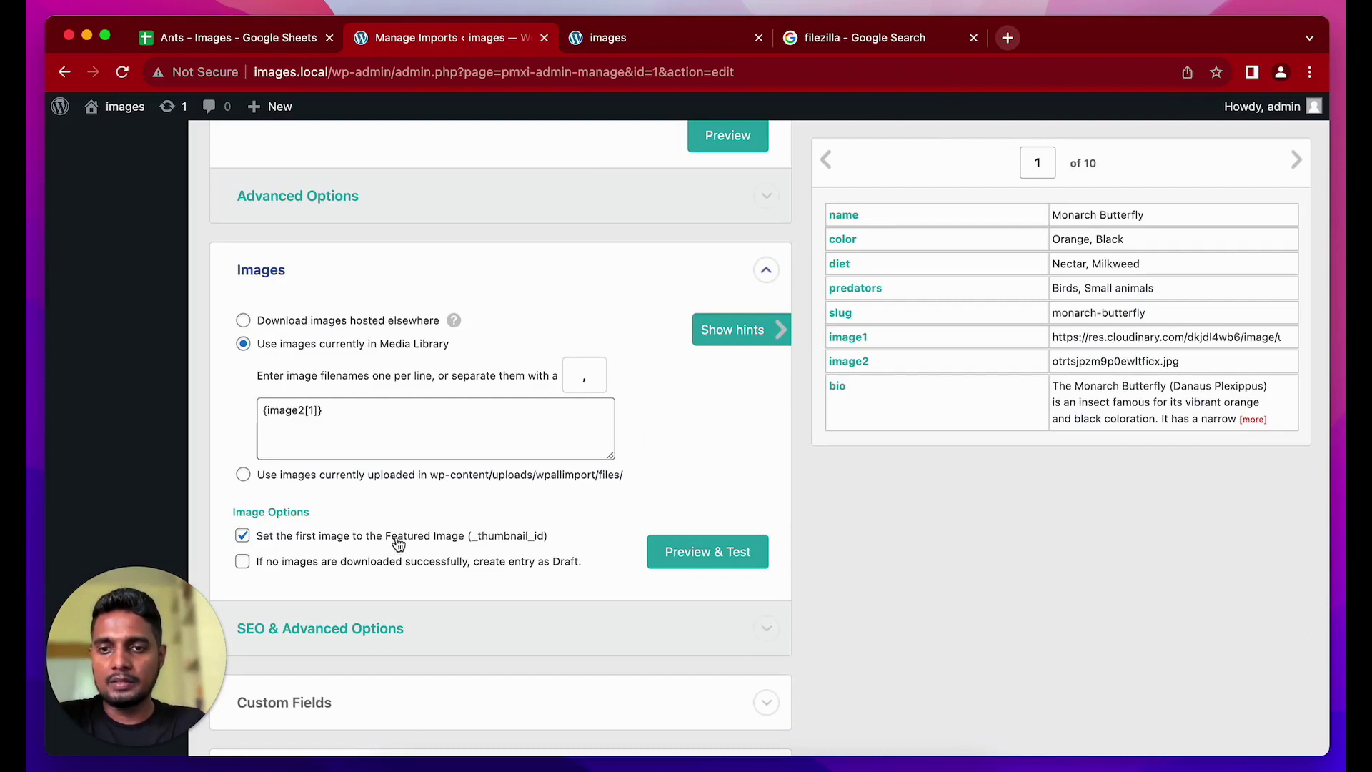
Run the image access test for the first record and dismiss the test window
scroll(474, 541, down, 3)
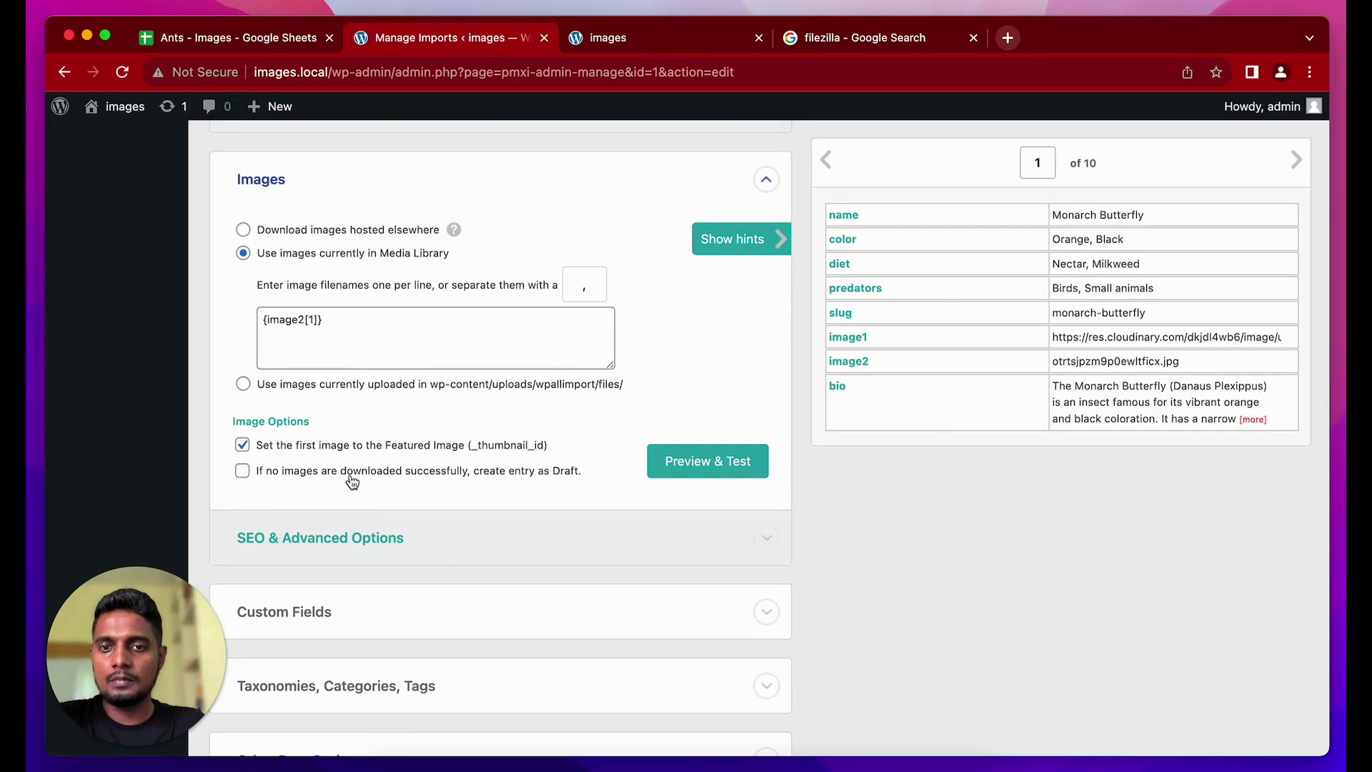
click(710, 468)
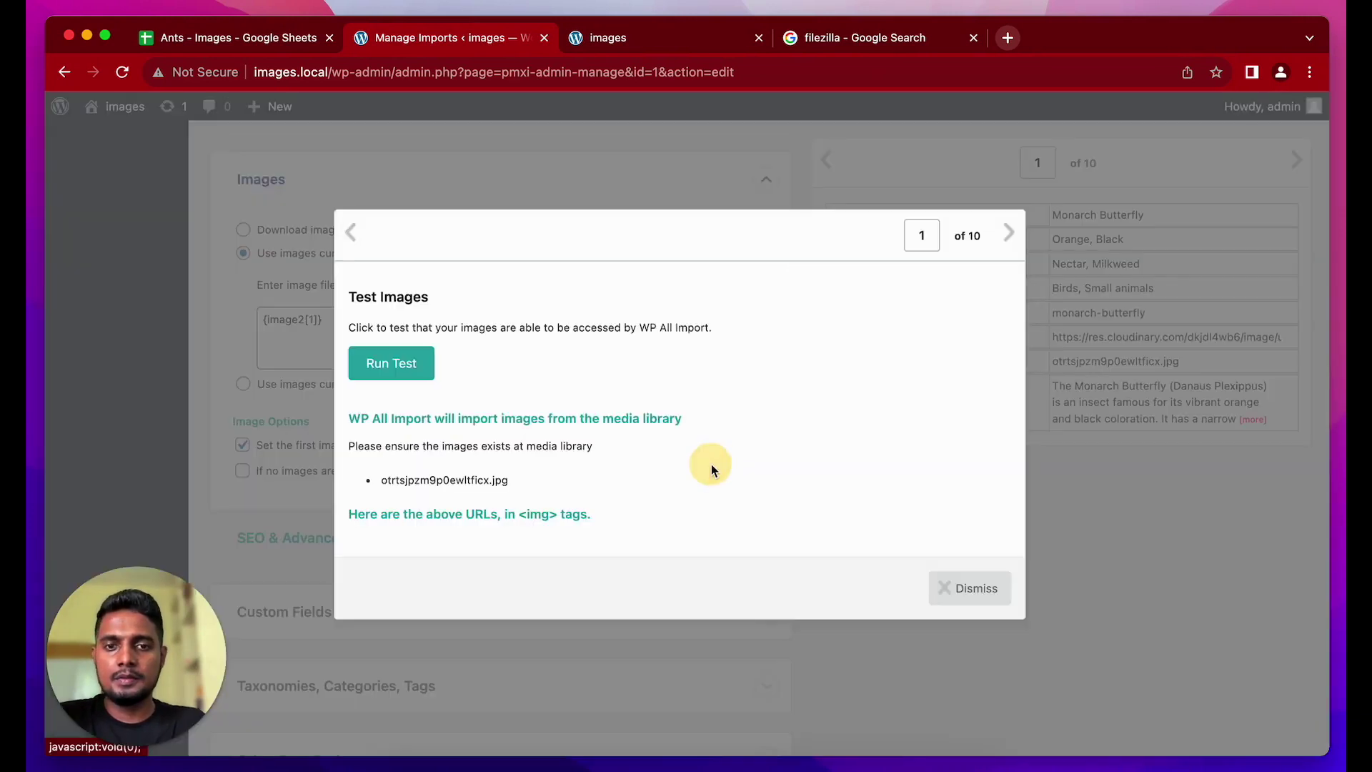
click(420, 375)
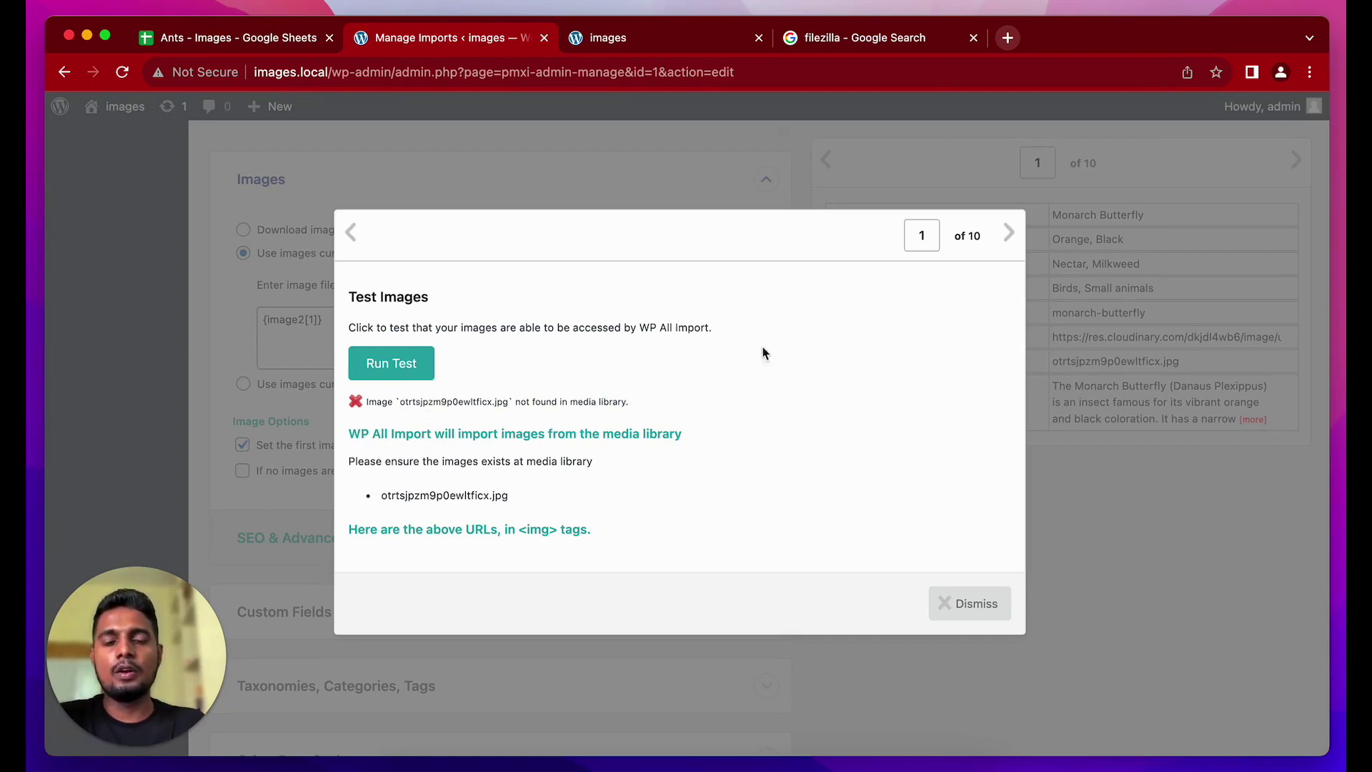
click(945, 619)
Change the image source in the post content's HTML to {image2[1]} and update the import template
scroll(954, 615, up, 6)
scroll(972, 612, up, 1)
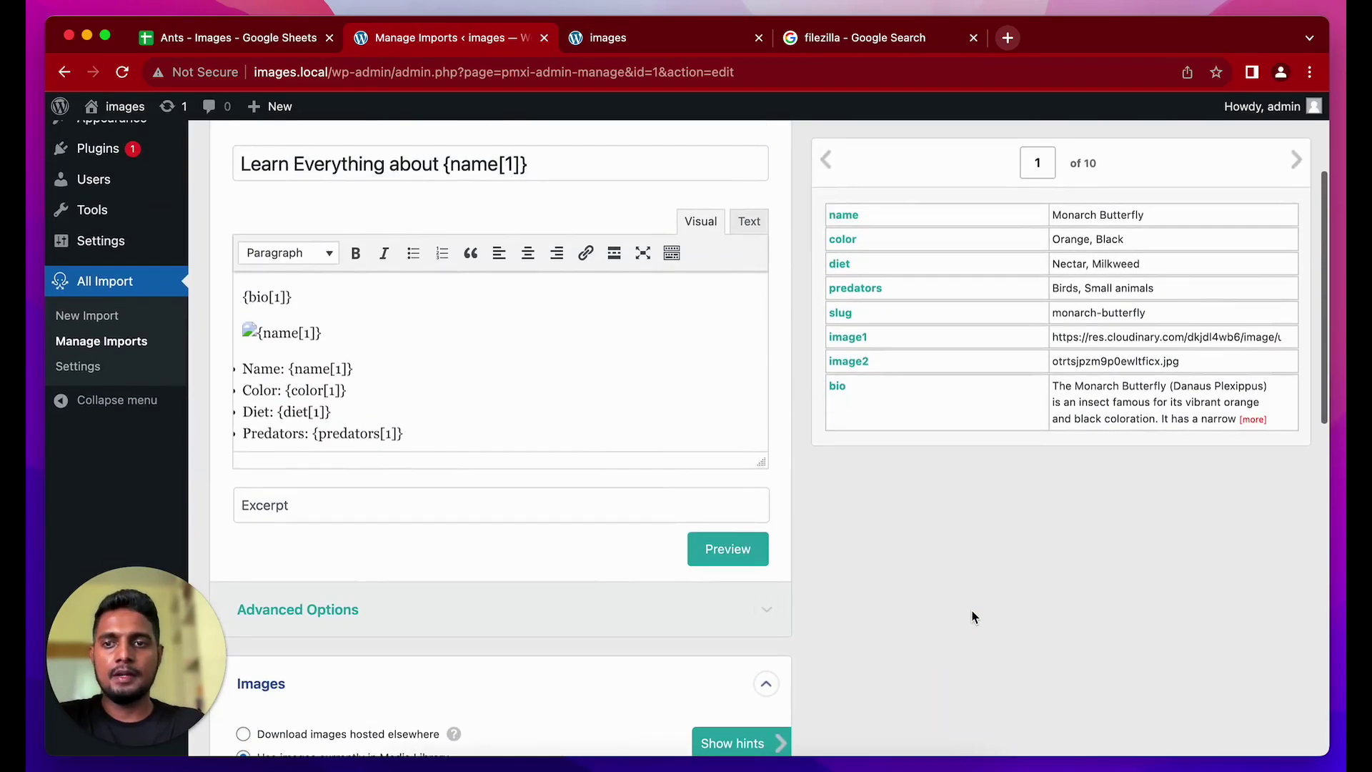
click(748, 220)
click(351, 318)
text(1)
key(BackSpace)
text(2[1]}" alt="{name[1]}" />)
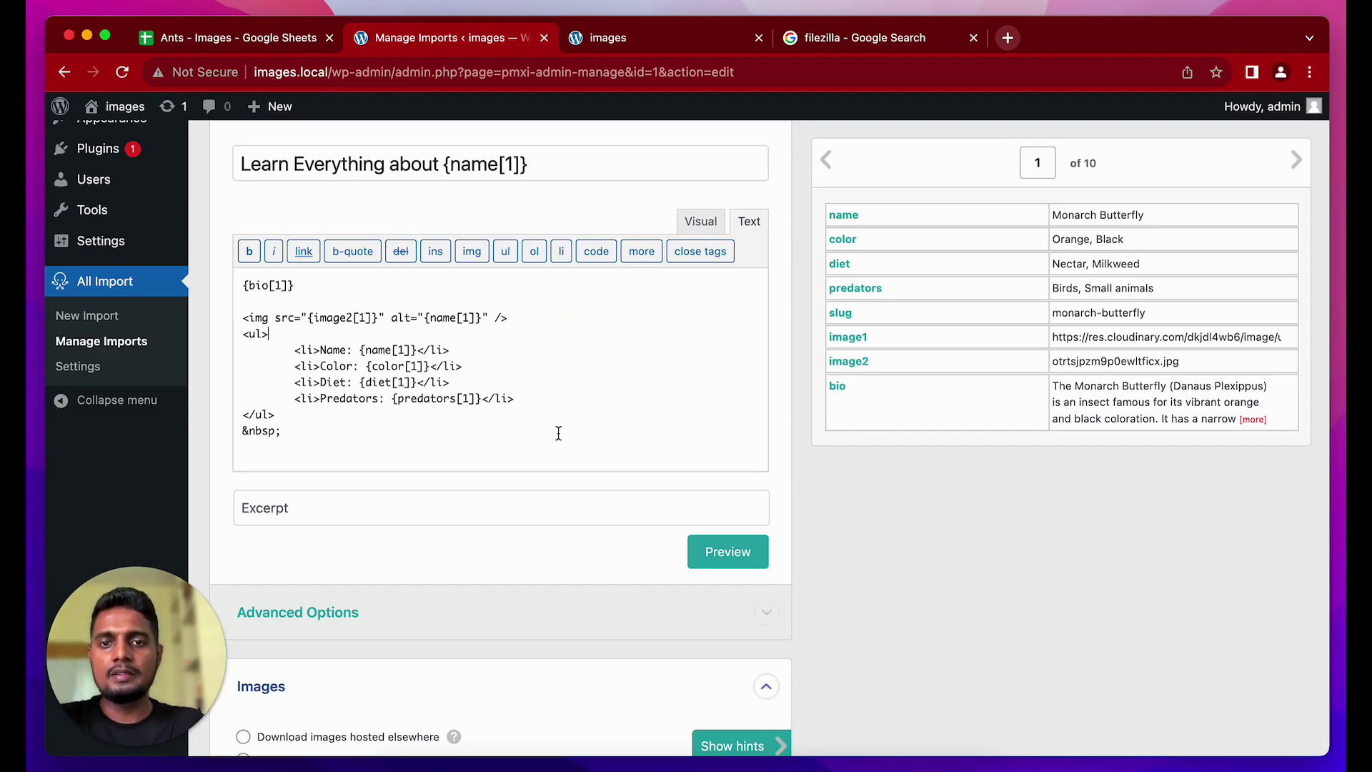
scroll(847, 527, down, 10)
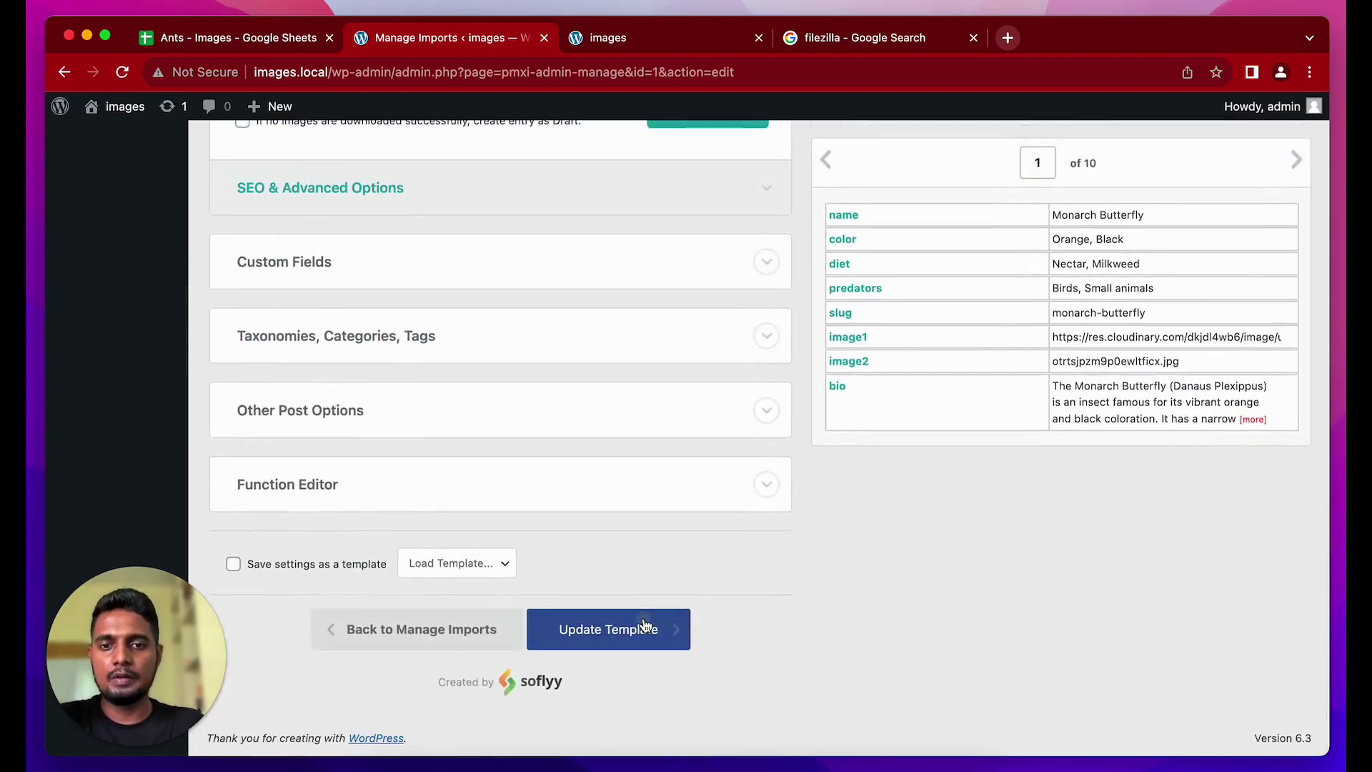
click(645, 626)
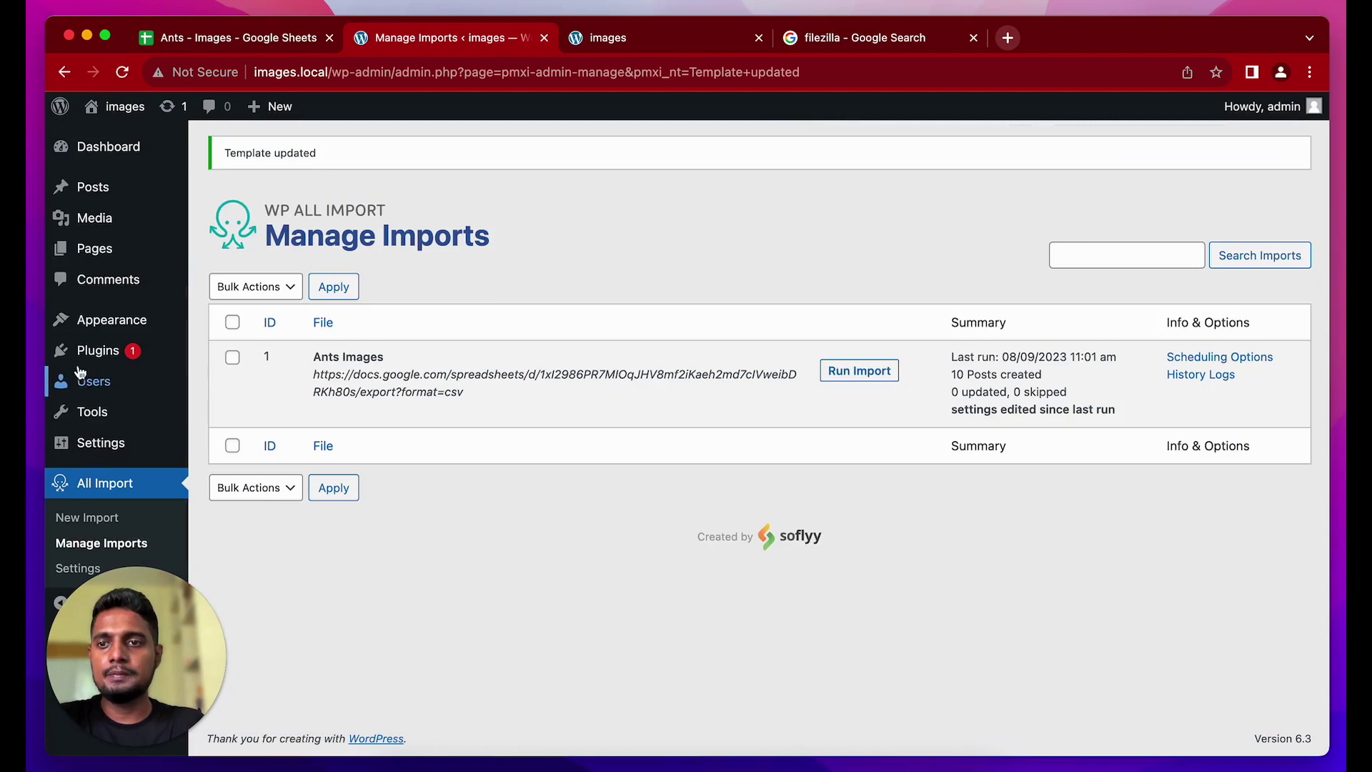
Upload the ten insect image files from the computer to the Media Library
click(97, 220)
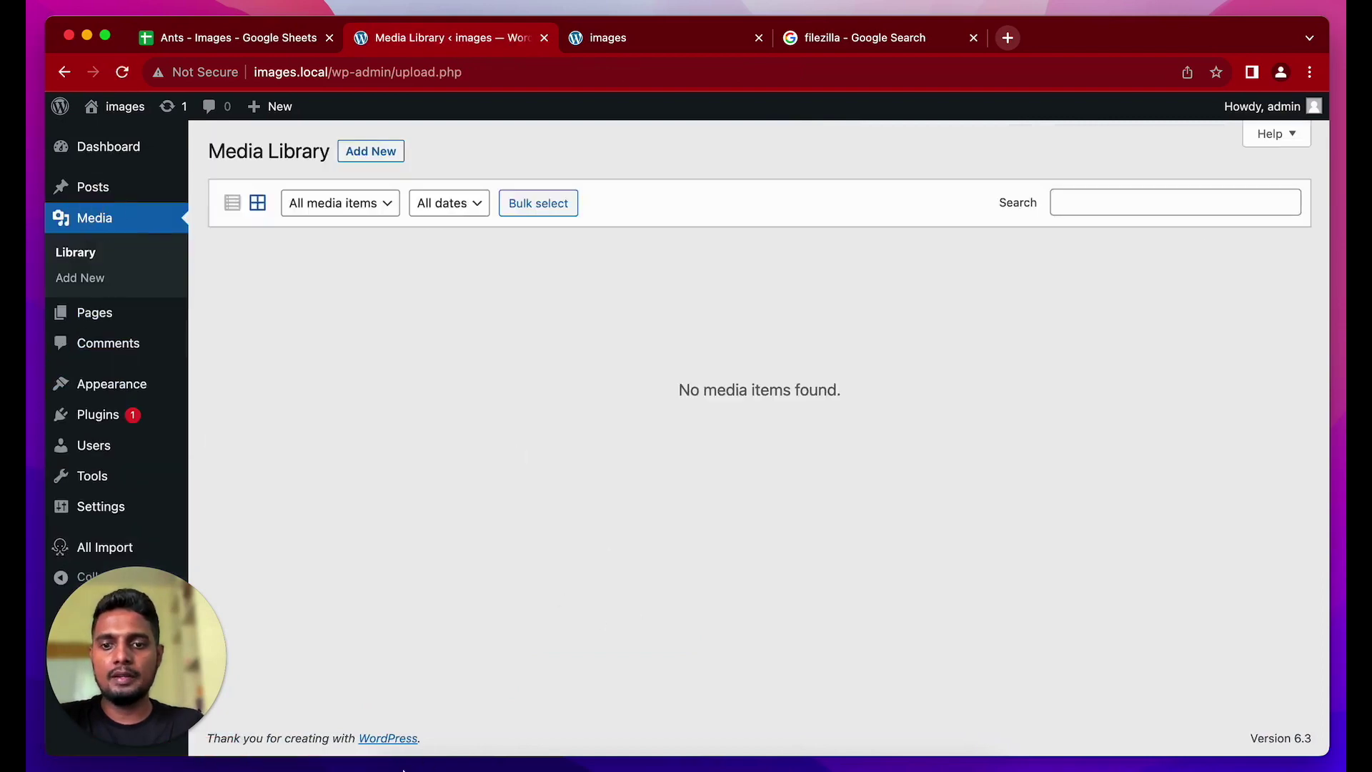
click(393, 766)
drag(671, 423, 277, 346)
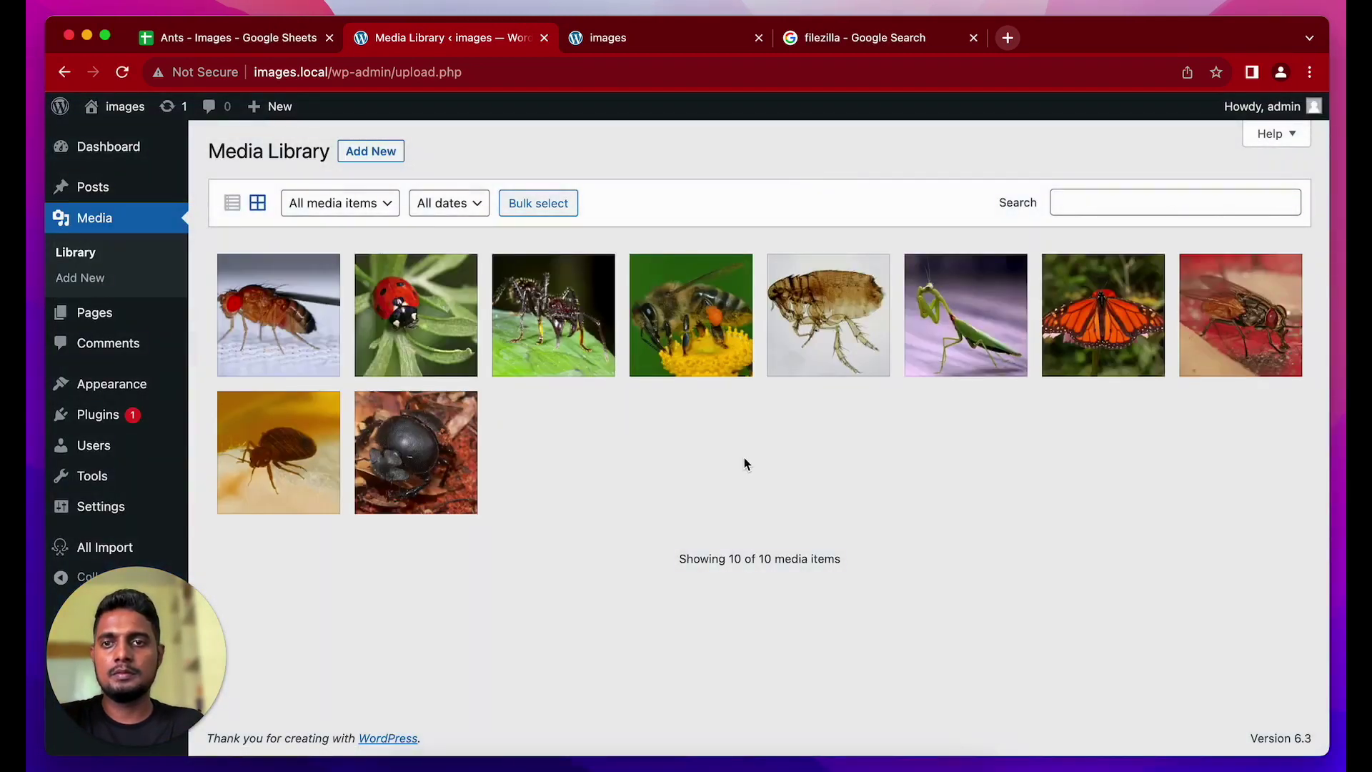
Run the Ants Images import from the managed imports and confirm the run
mouse_move(182, 550)
click(278, 577)
click(858, 330)
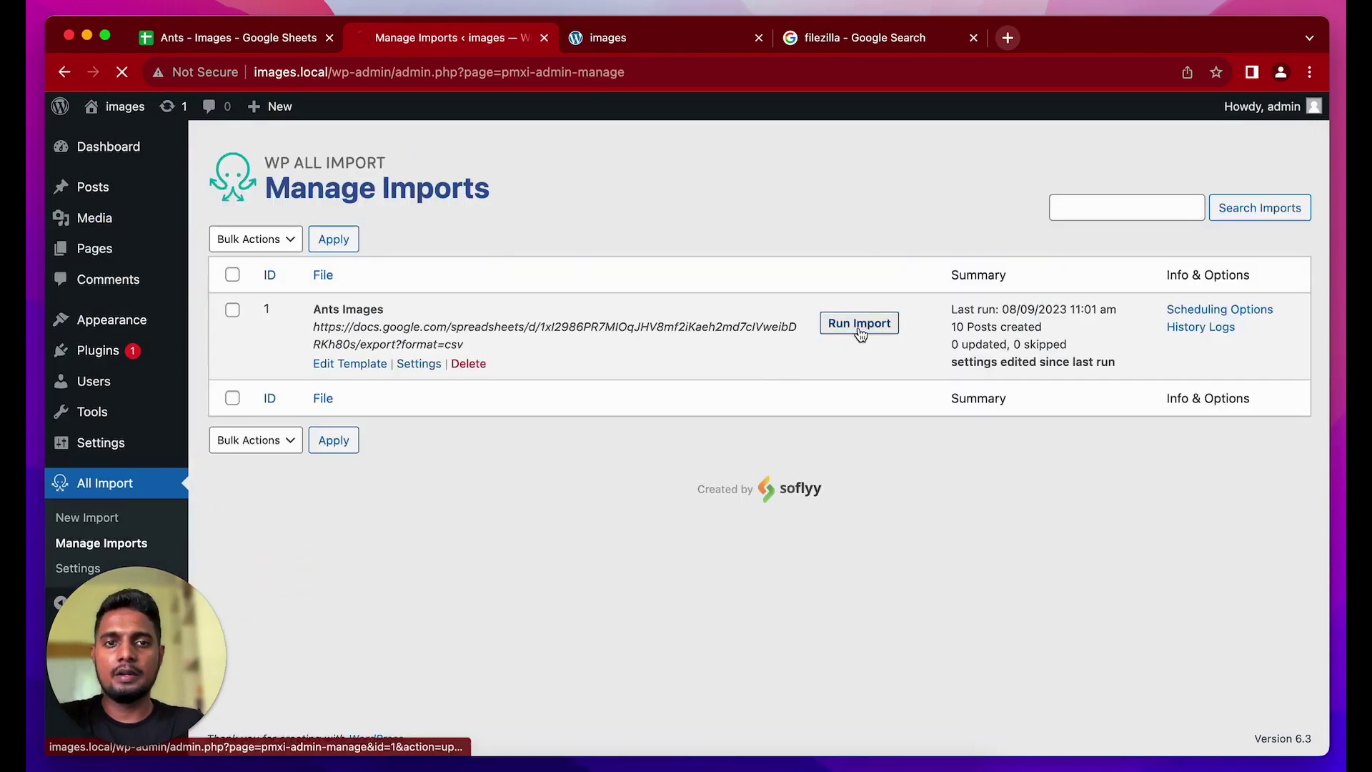
click(1100, 276)
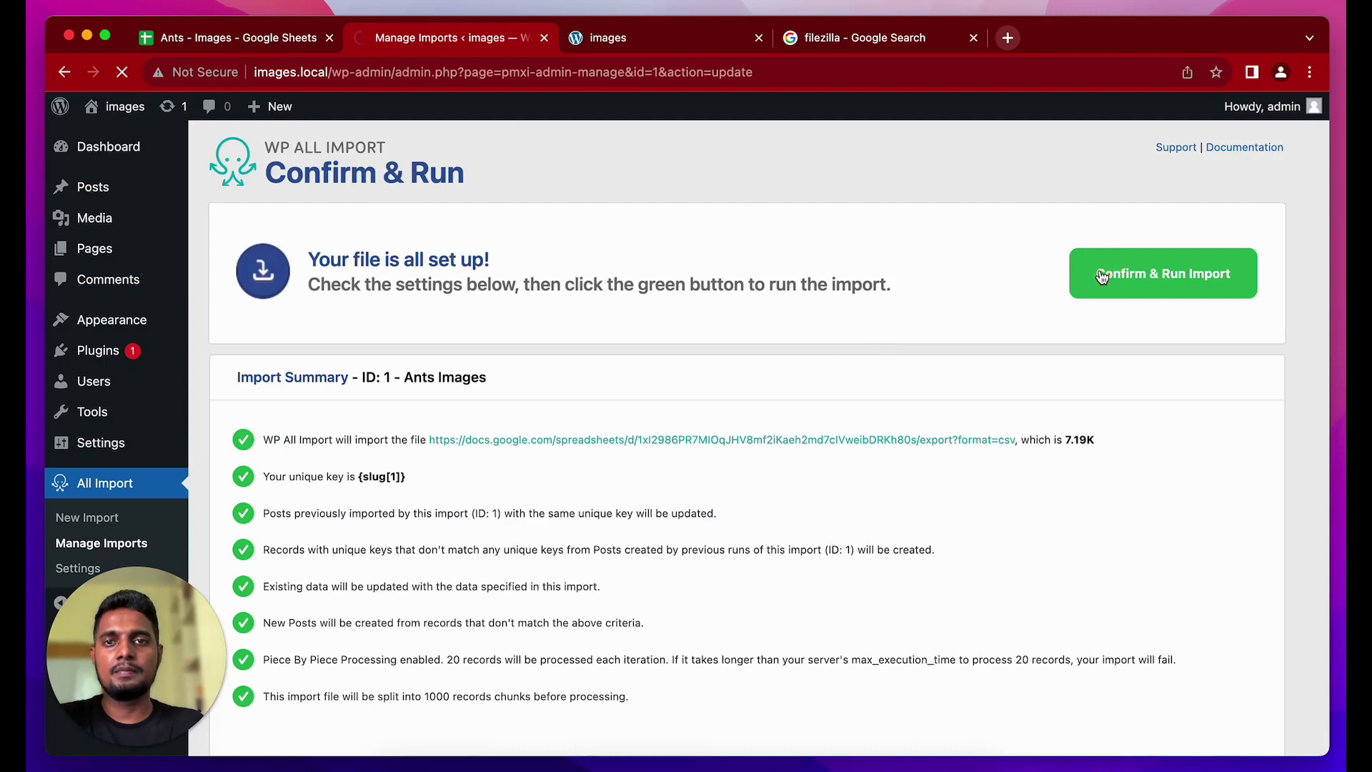
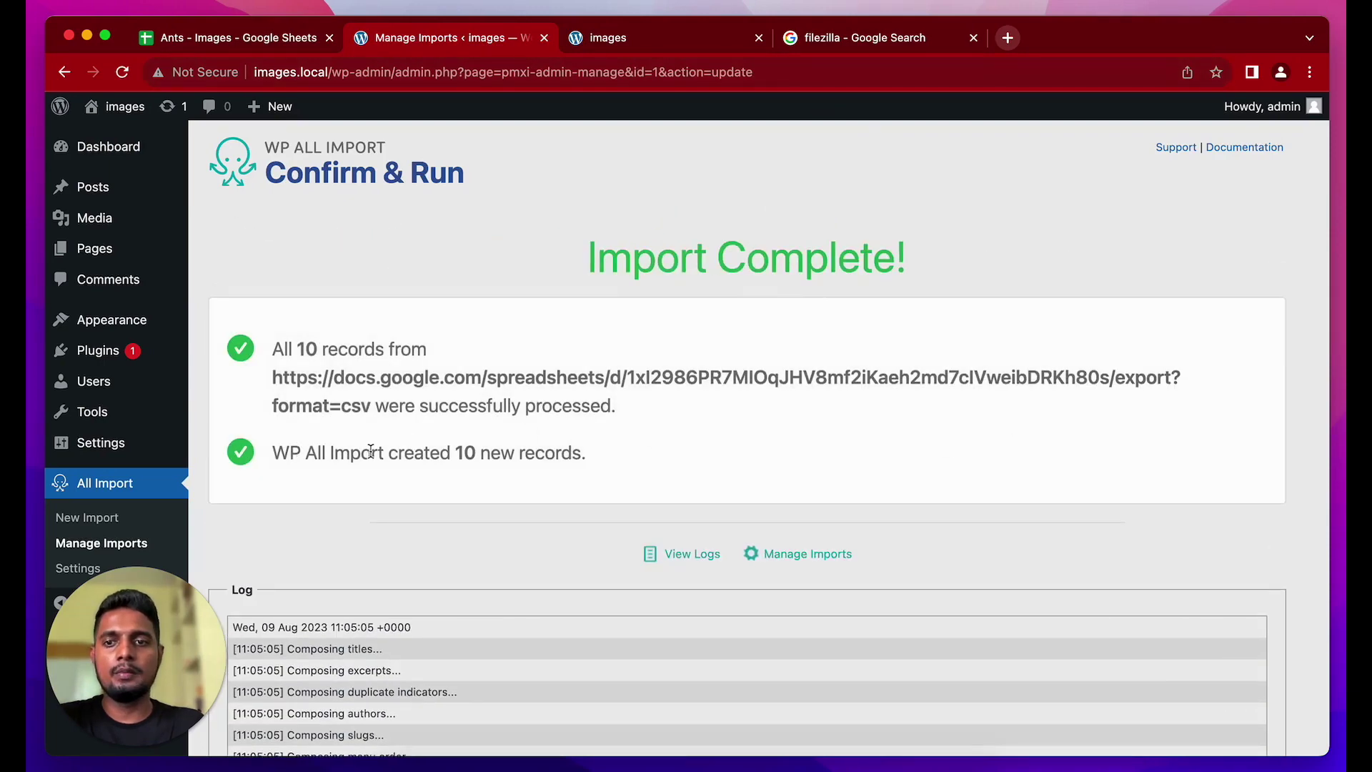
Reload the site's front page and check the images in the posts list and in the Monarch Butterfly post
click(638, 42)
click(122, 72)
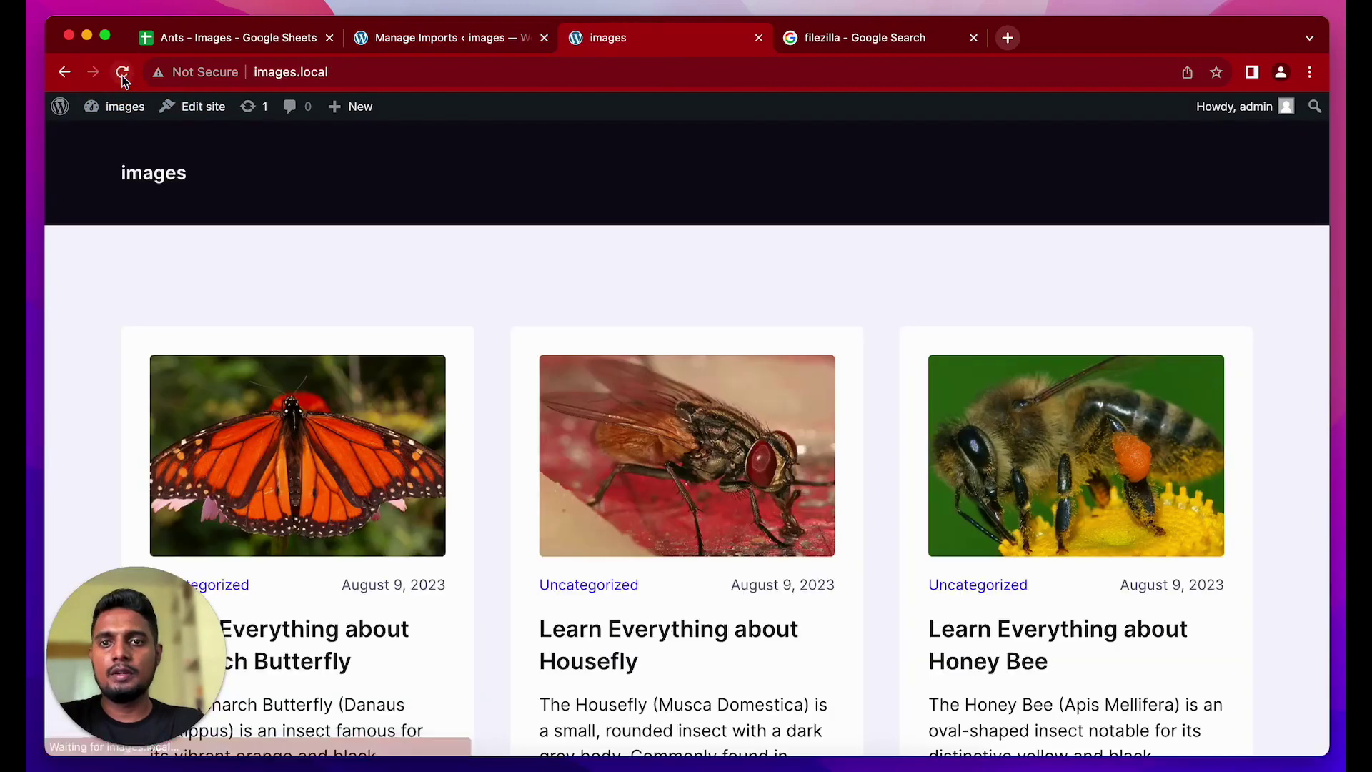
scroll(441, 276, down, 3)
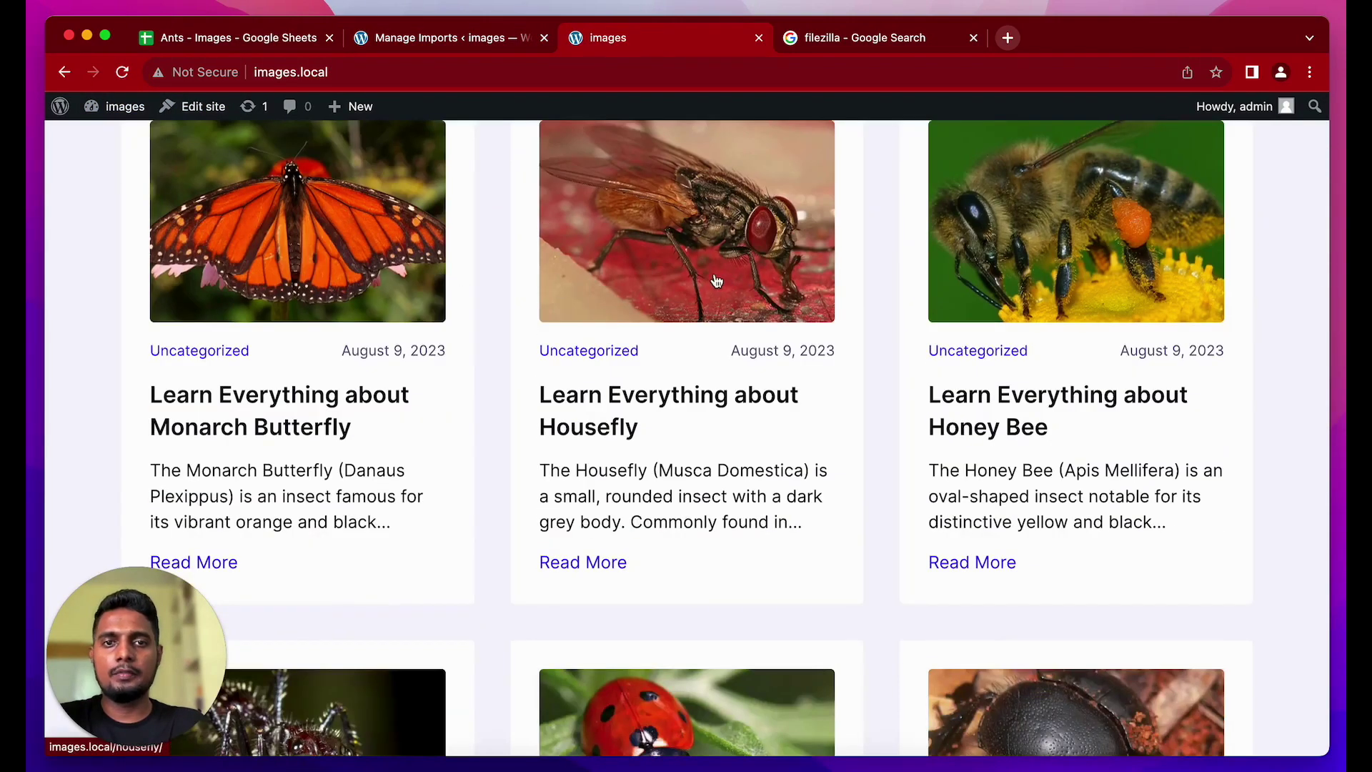
click(327, 279)
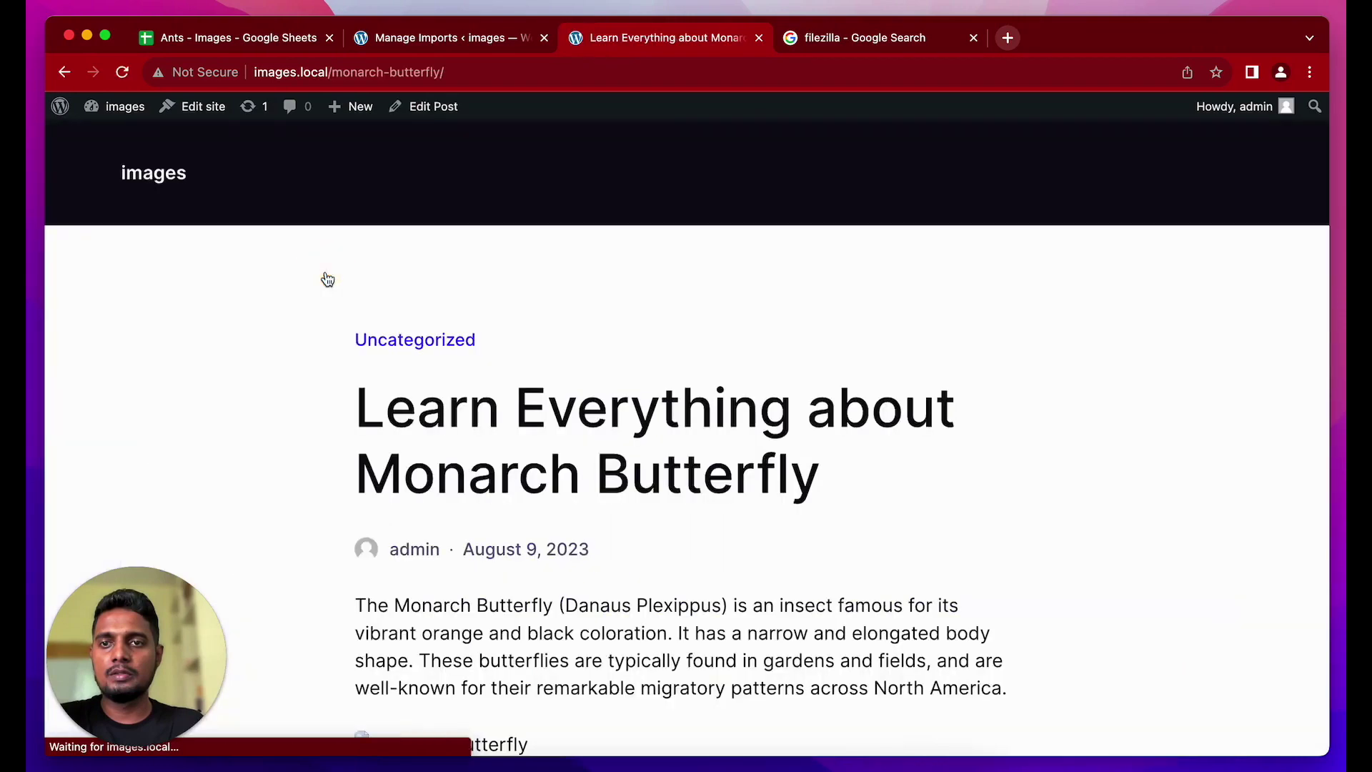
scroll(567, 406, down, 5)
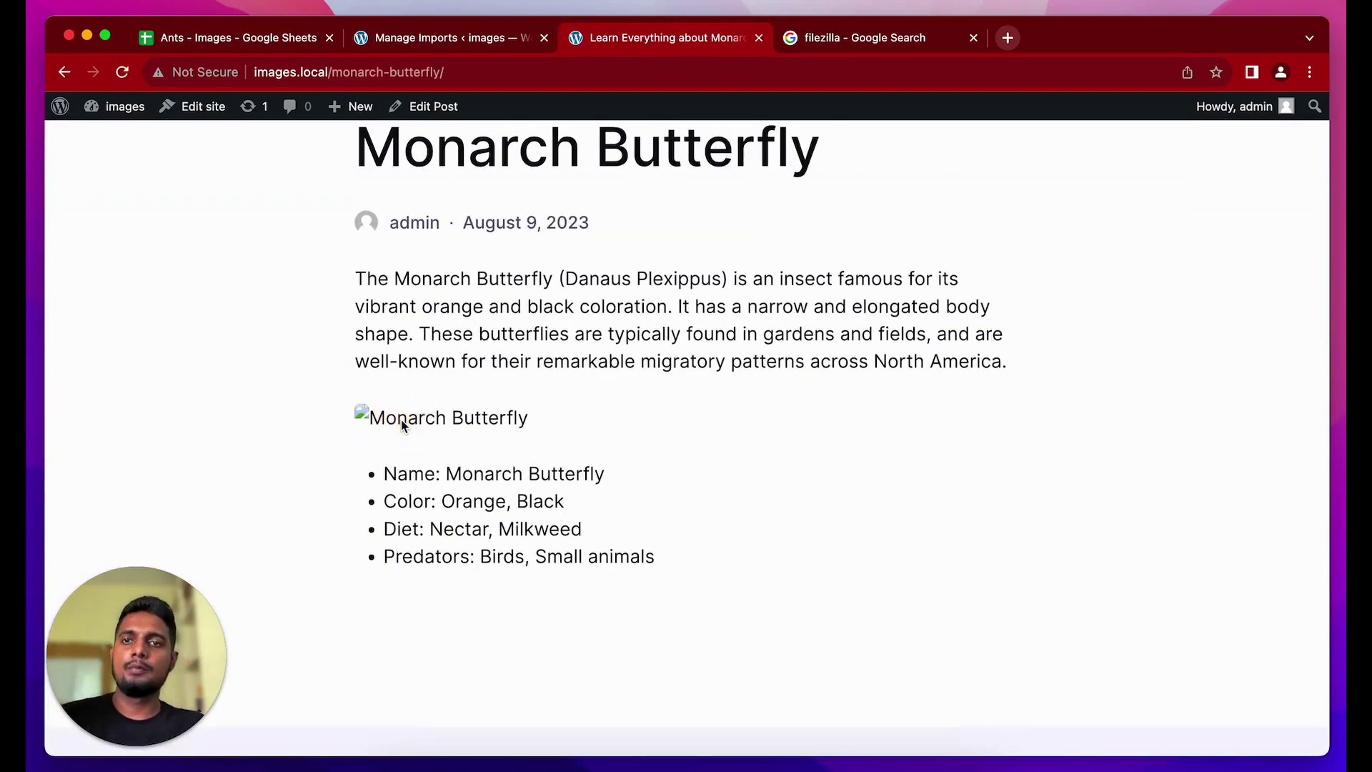
Copy the file URL of the fruit fly image from its Media Library attachment details, and close the details
click(453, 44)
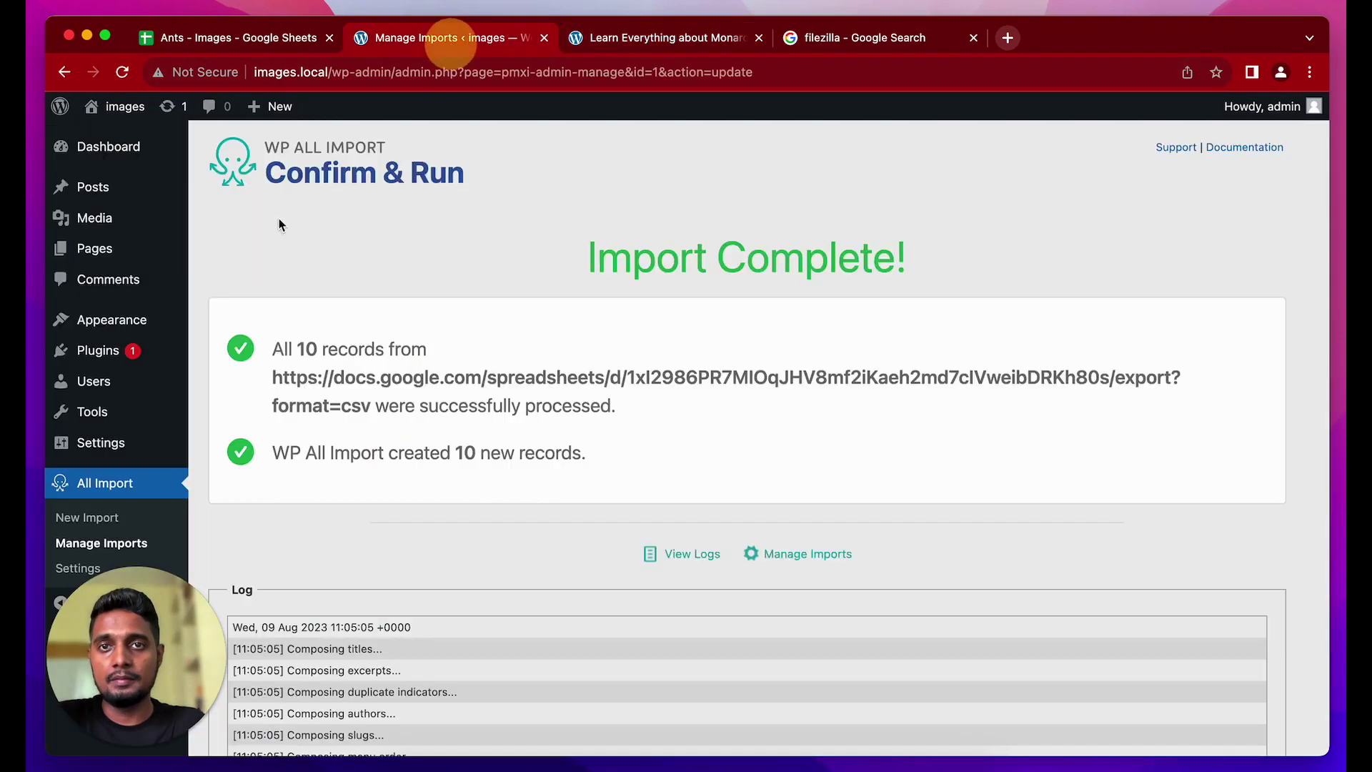
click(119, 226)
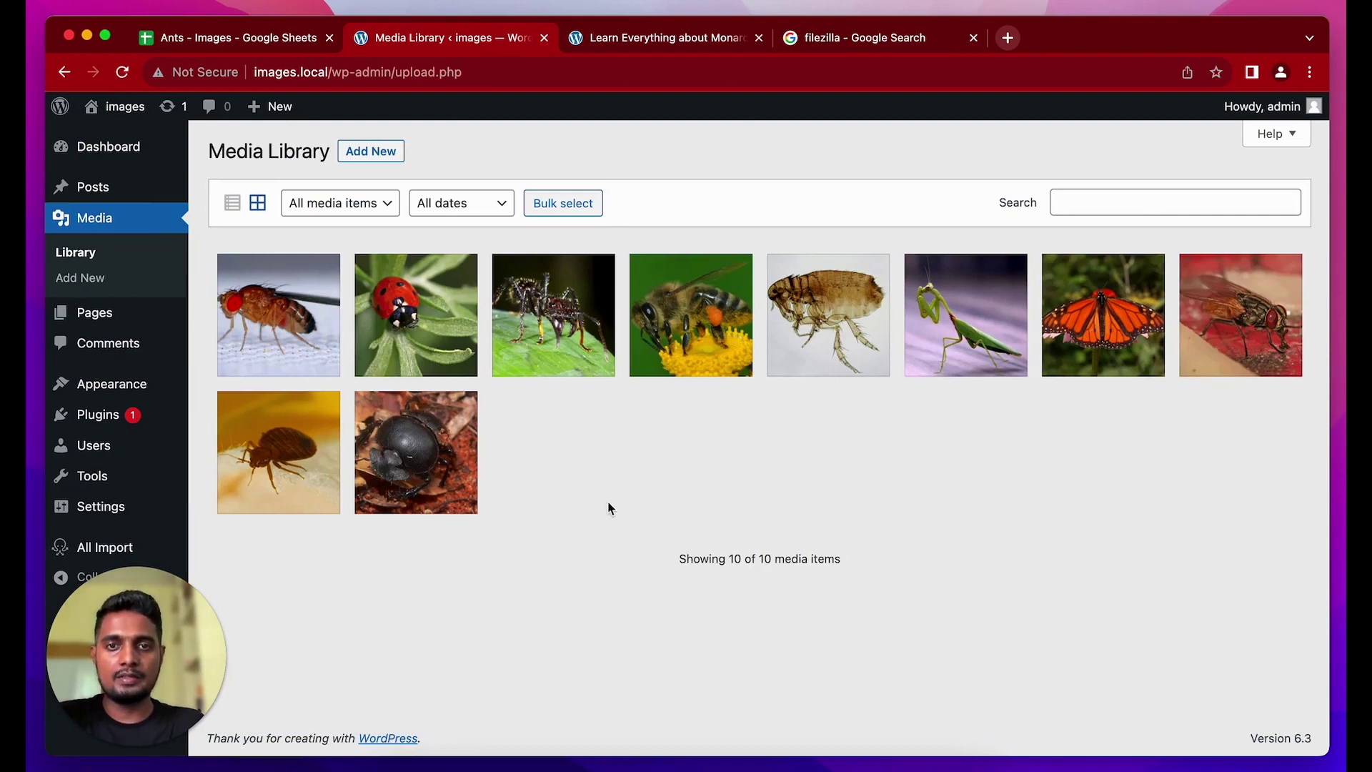
click(635, 38)
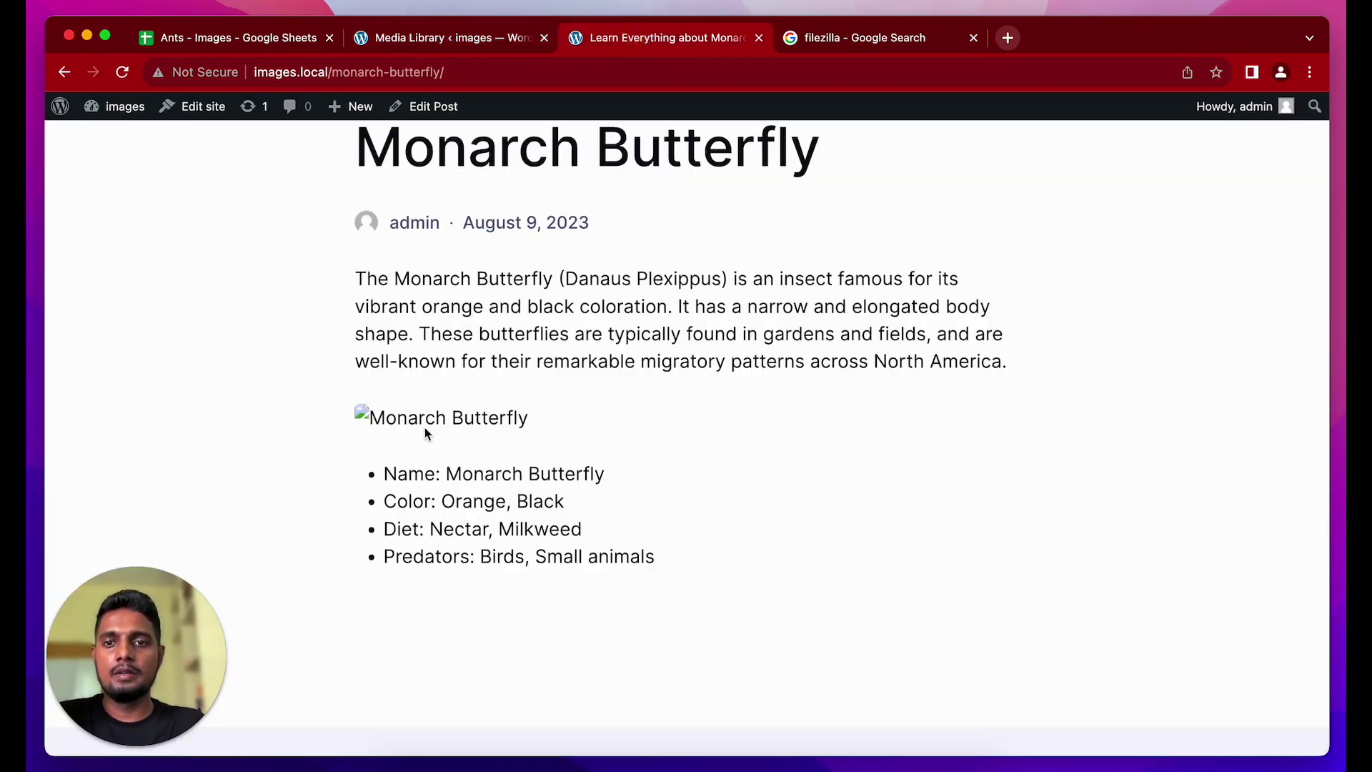
click(456, 44)
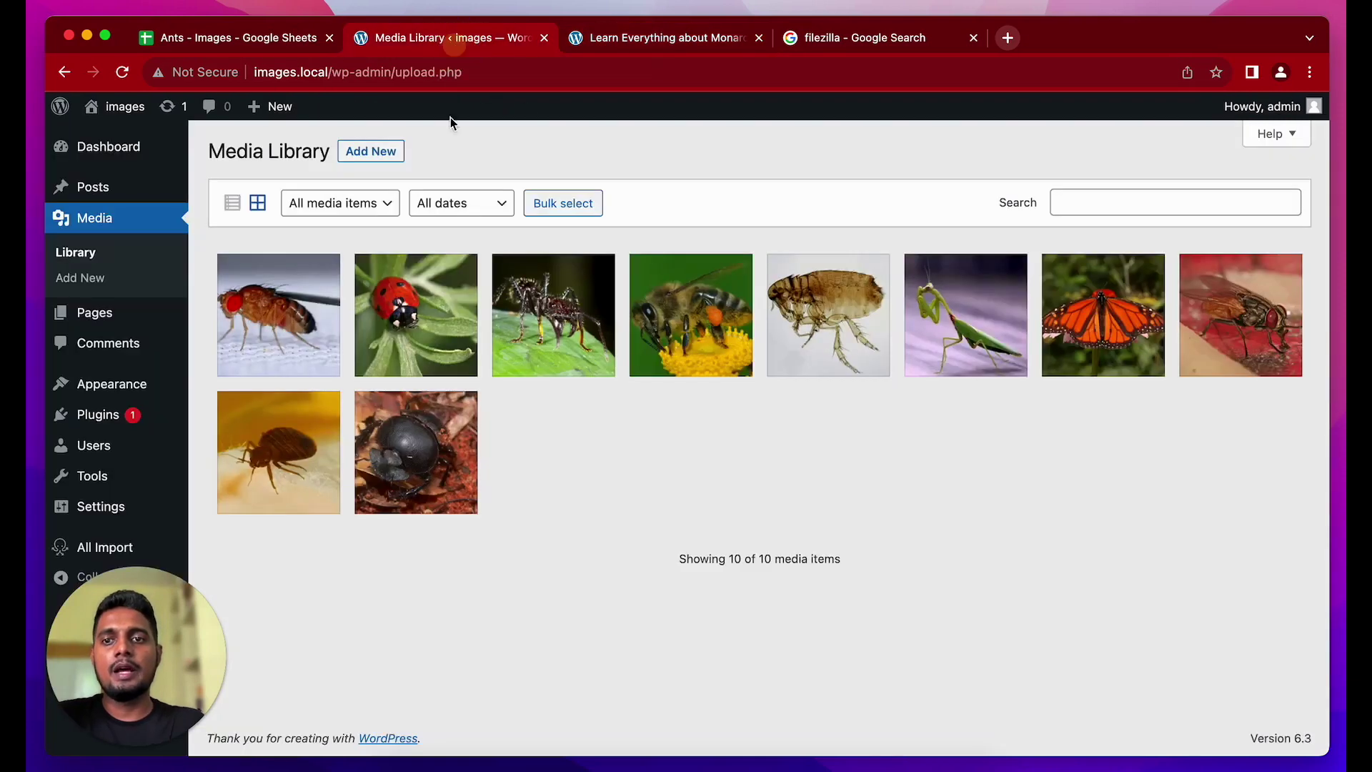
click(310, 337)
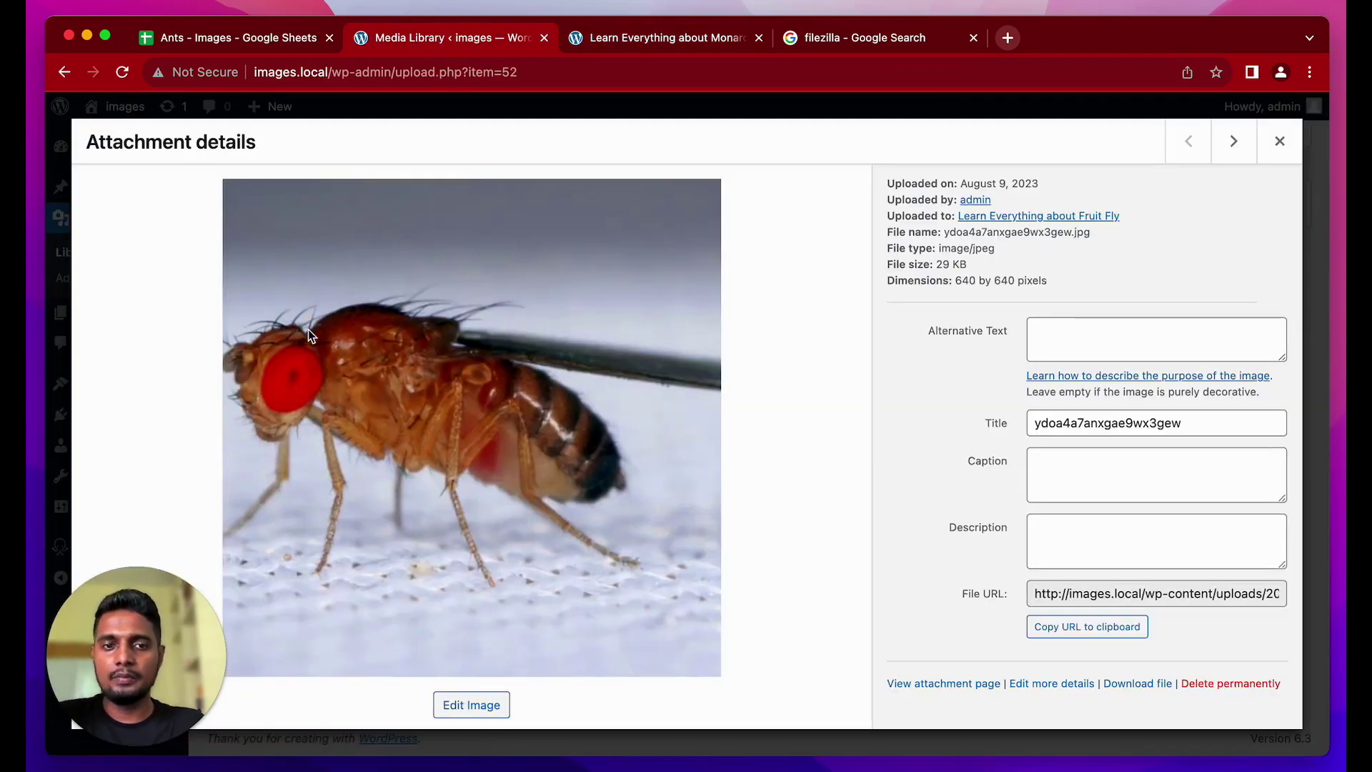
click(1083, 629)
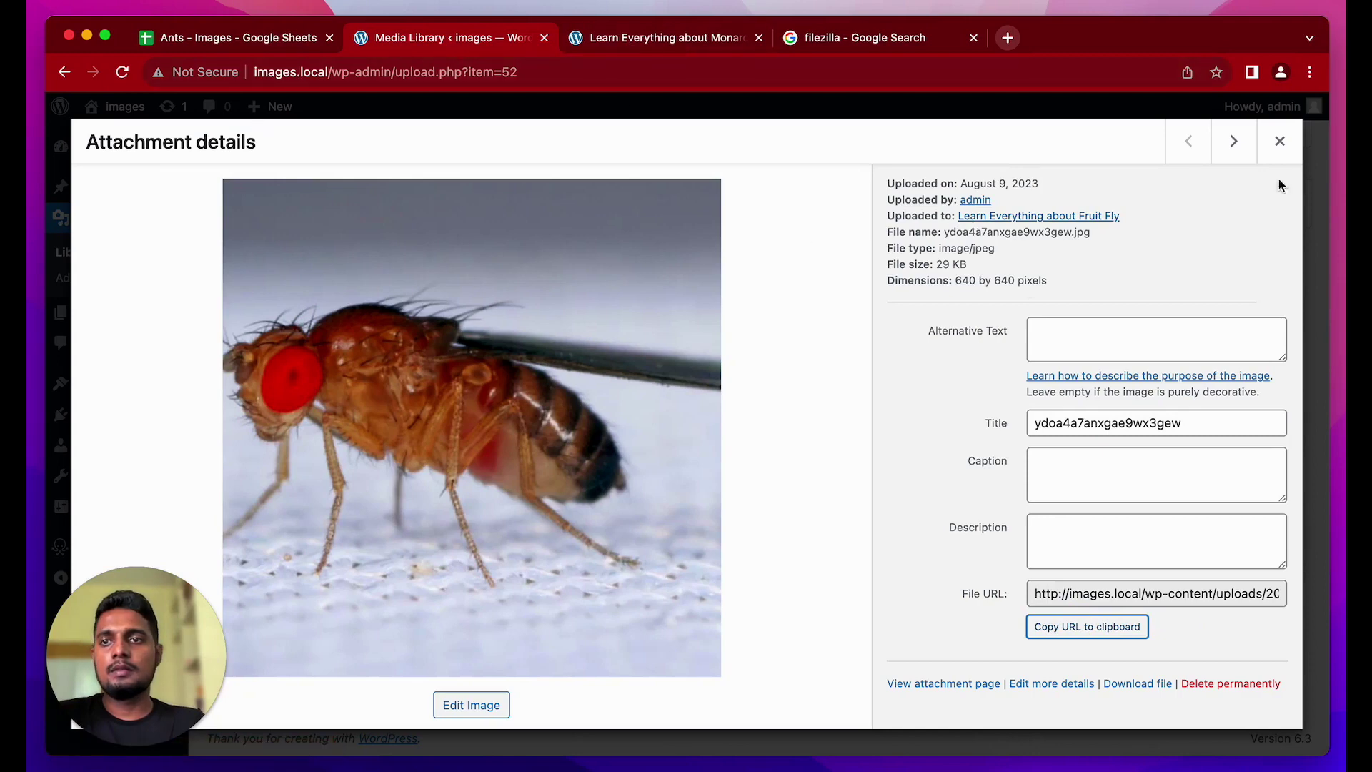
click(1280, 141)
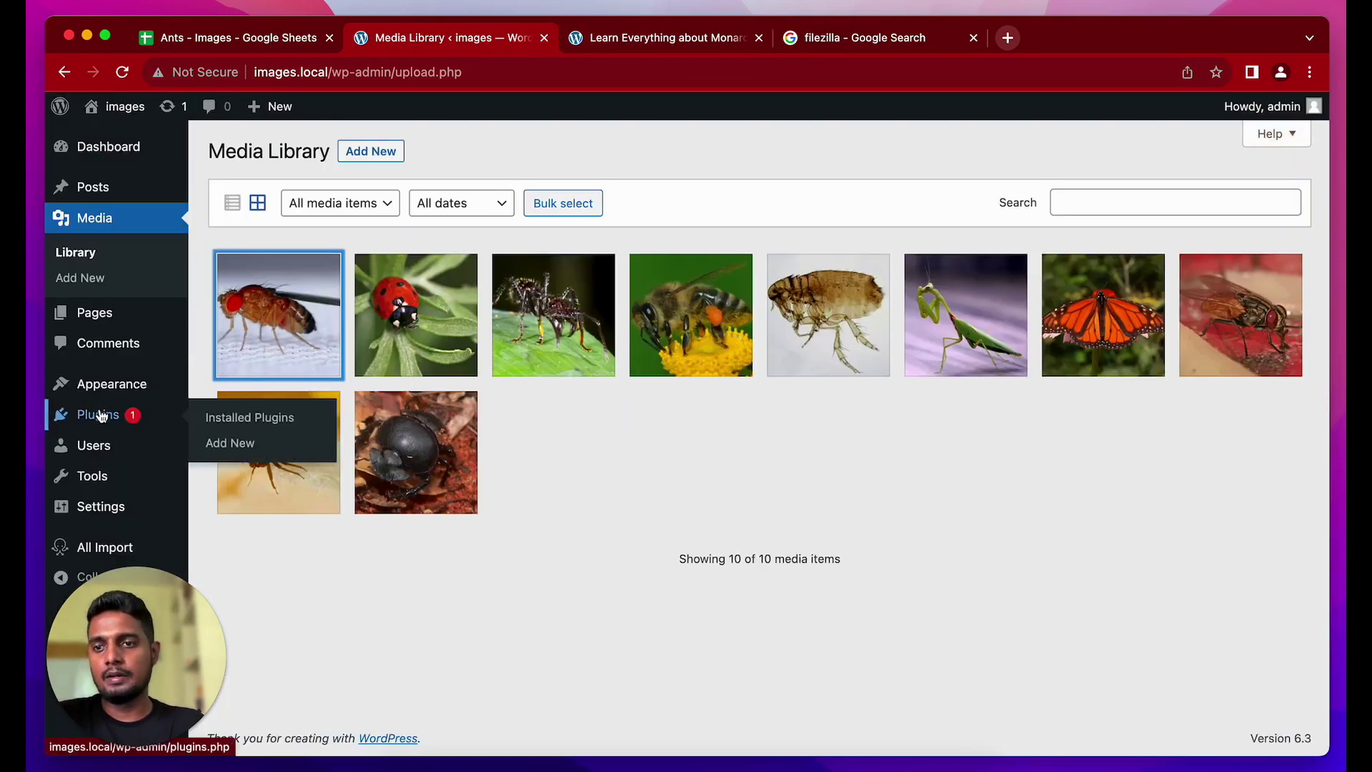
Open the template of the Ants Images import for editing, showing its title and content section
mouse_move(96, 546)
click(270, 577)
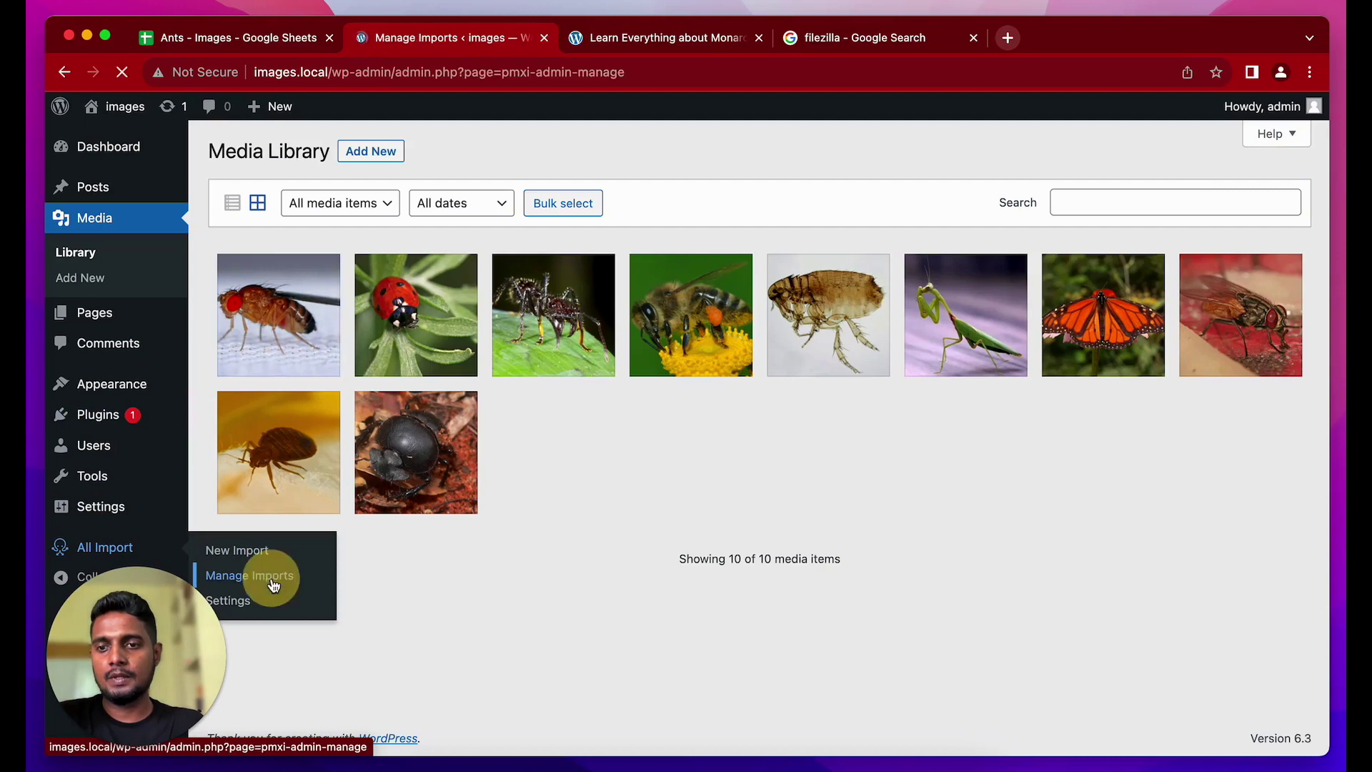
click(348, 366)
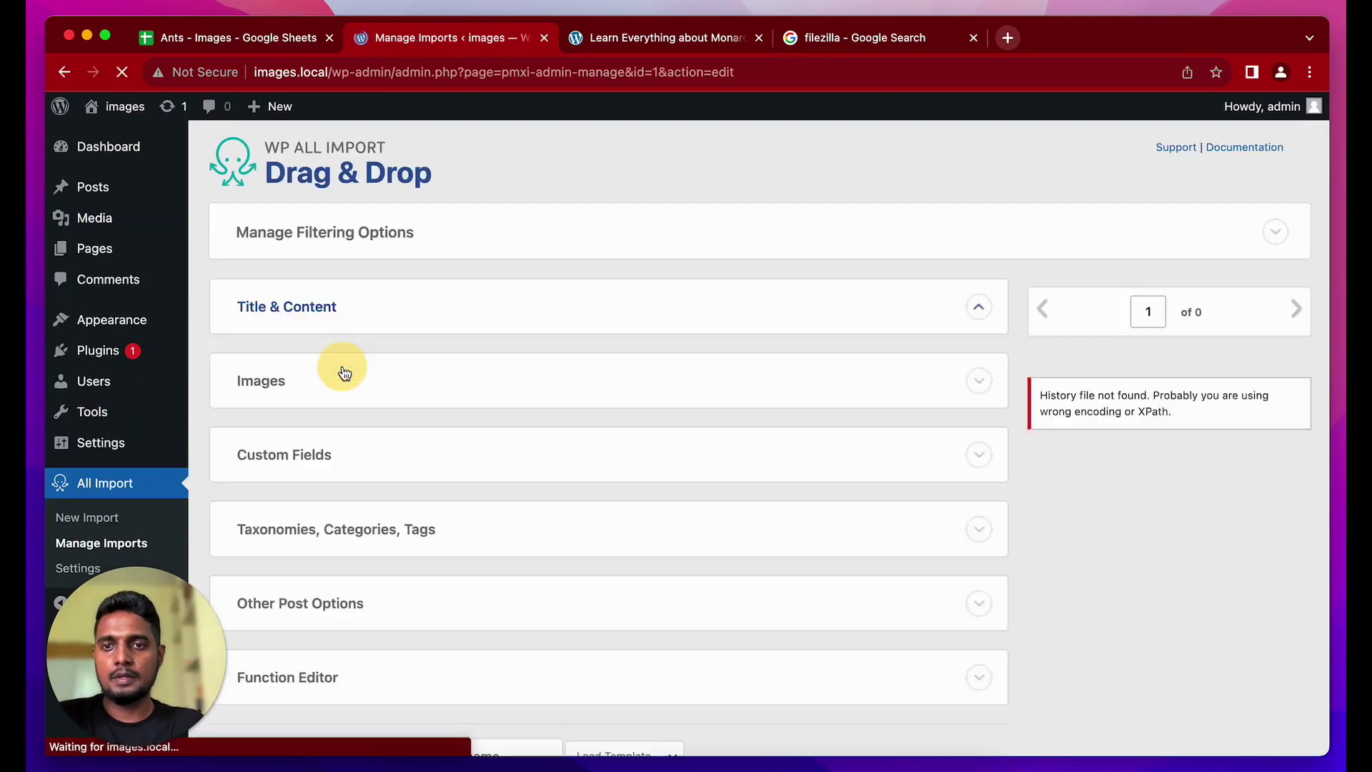
scroll(615, 533, down, 2)
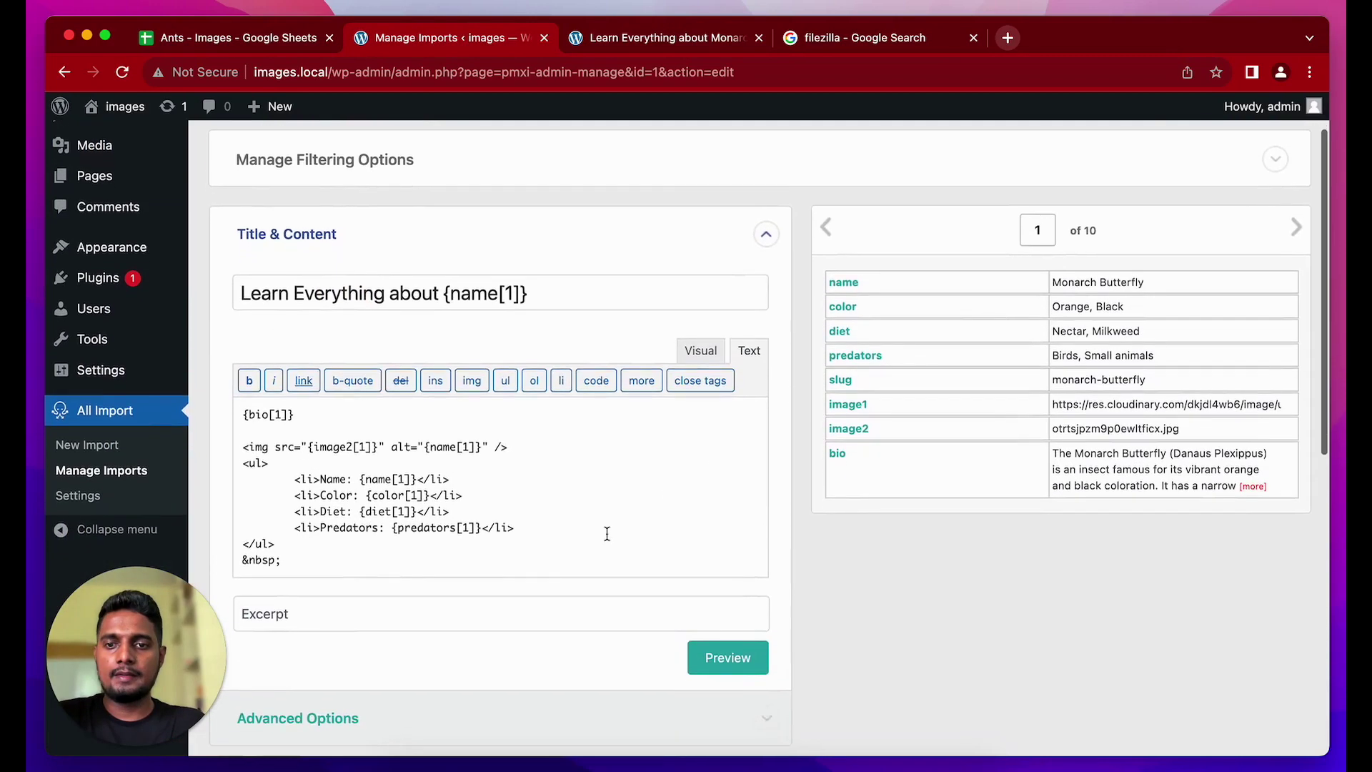
drag(381, 447, 307, 448)
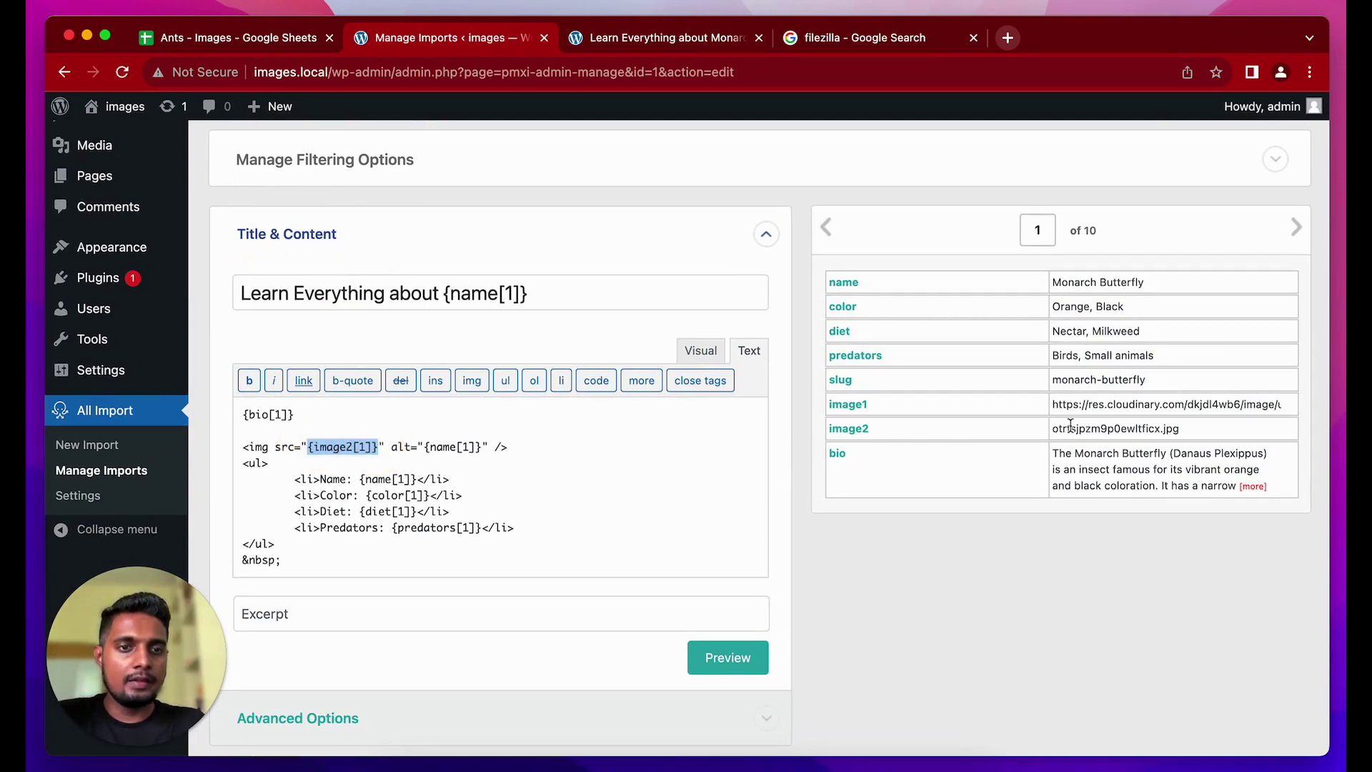
click(306, 448)
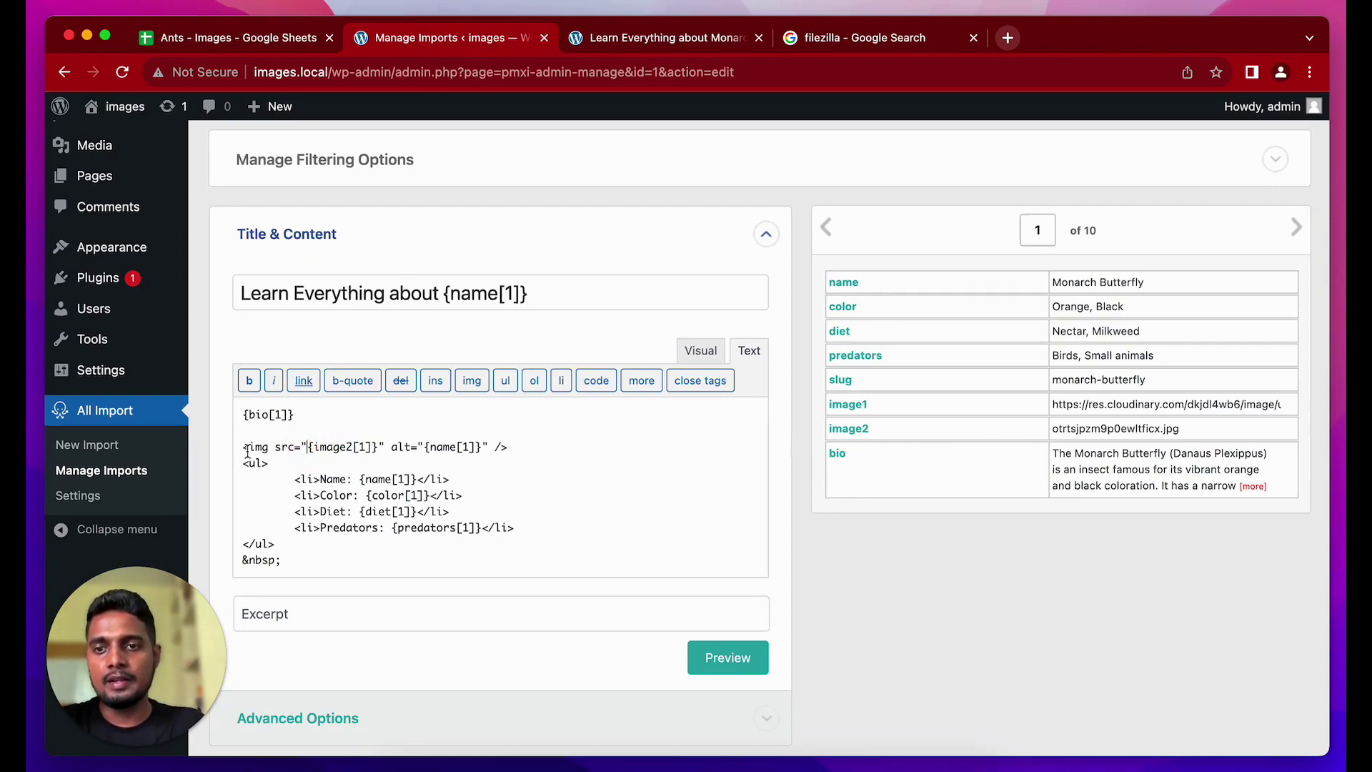
drag(307, 447, 381, 444)
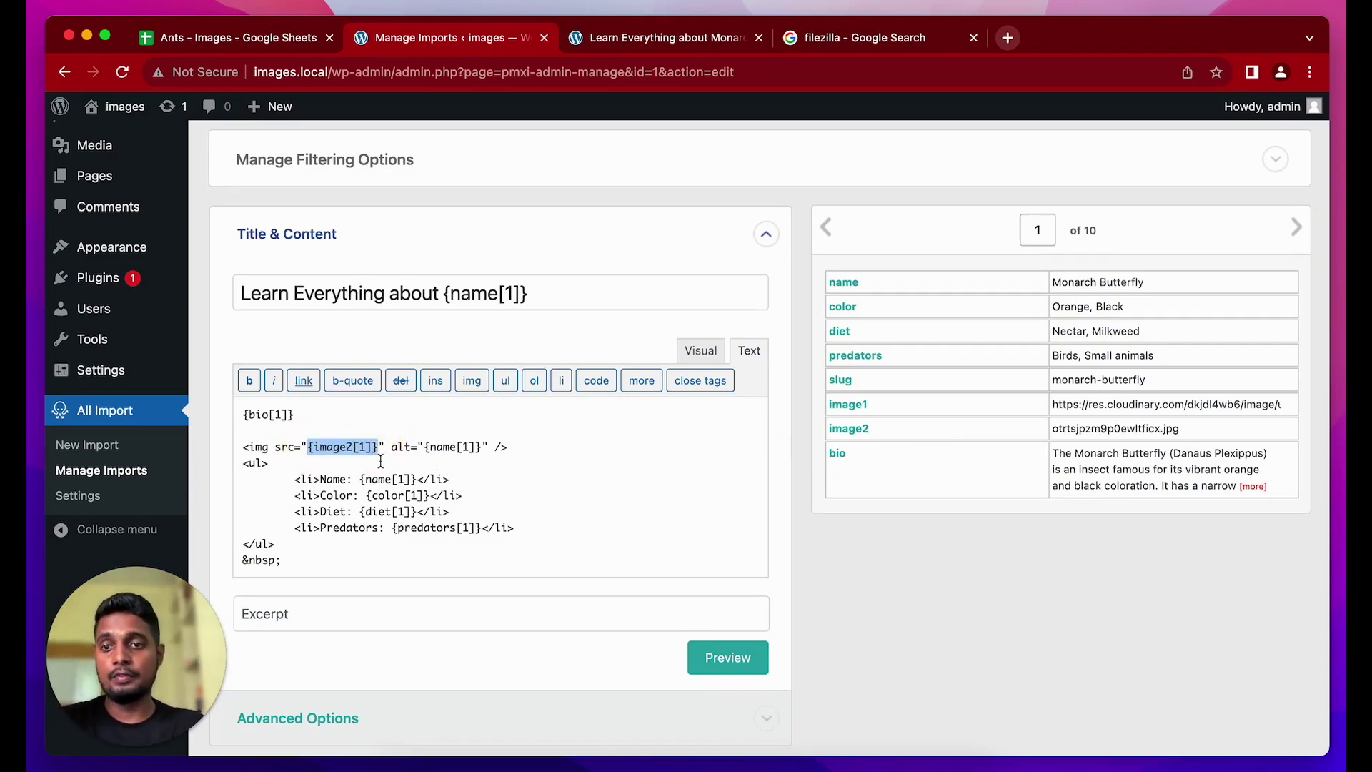
key(BackSpace)
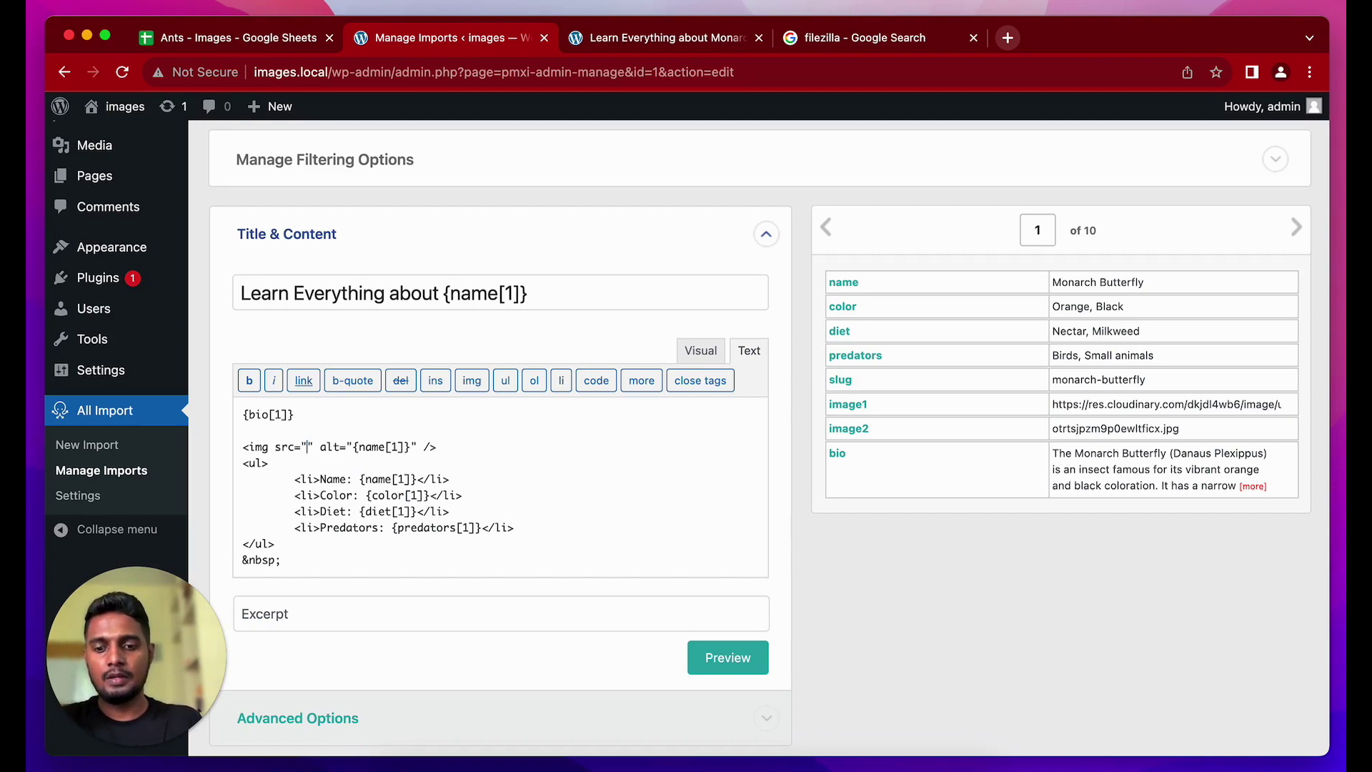
text(http://images.local/wp-content/uploads/2023/08/ydoa4a7anxgae9wx3gew.jpg)
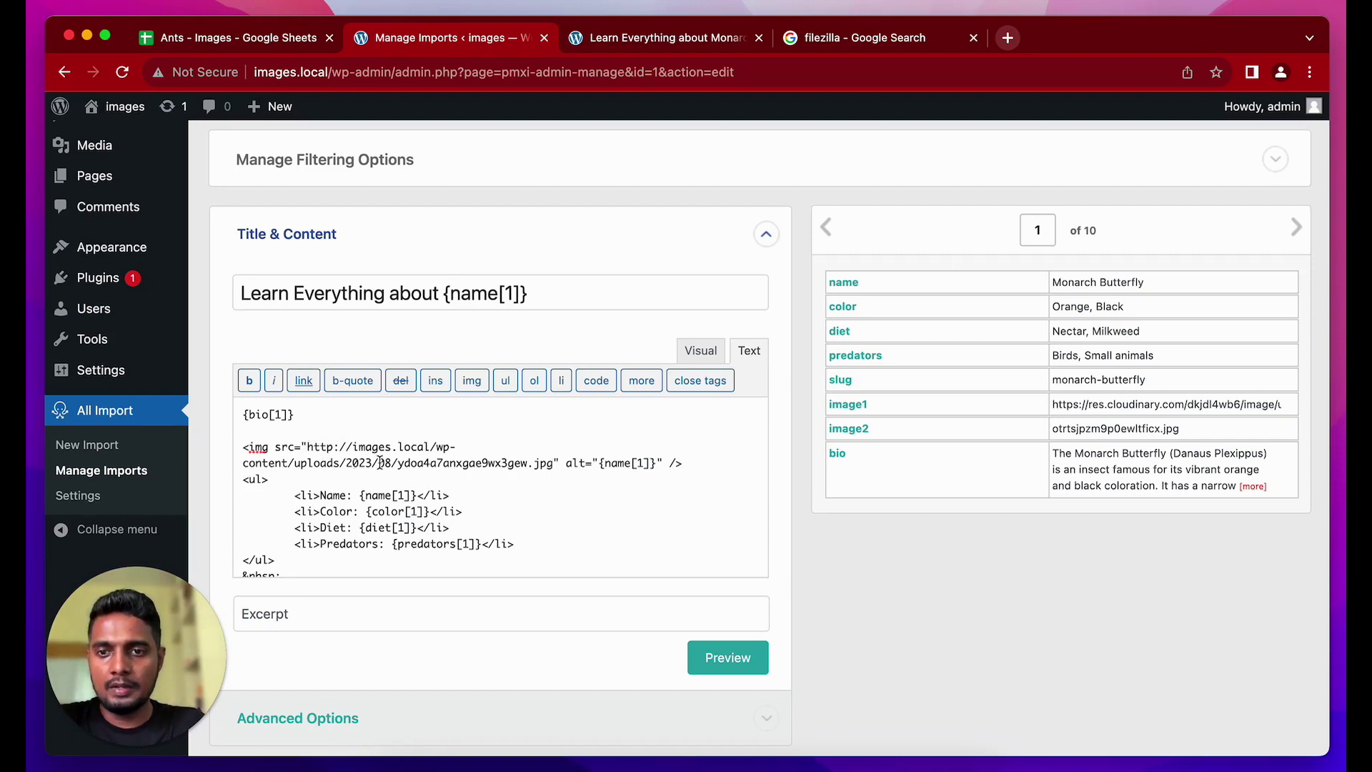
Replace the file name ydoa4a7anxgae9wx3gew.jpg in the img src URL with the image2 field, {image2[1]}
click(308, 449)
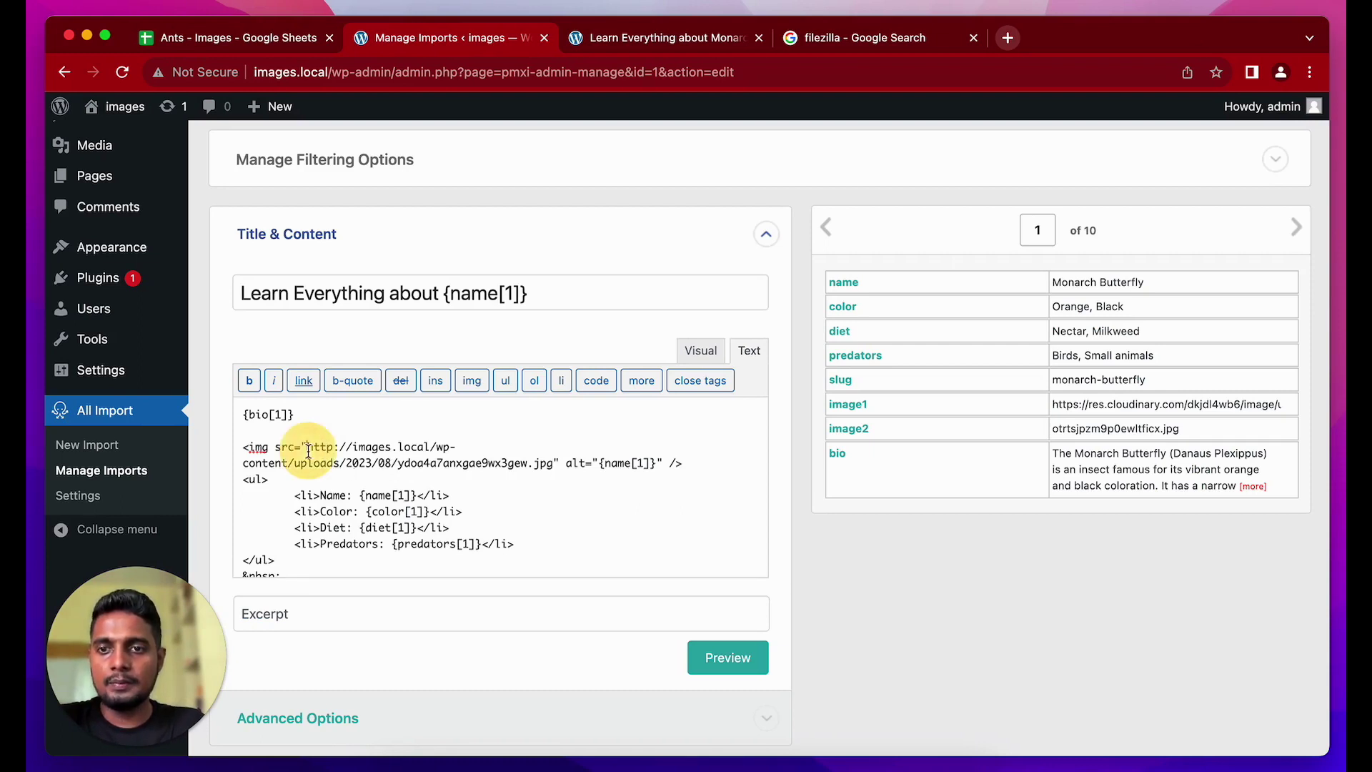
drag(355, 451, 431, 448)
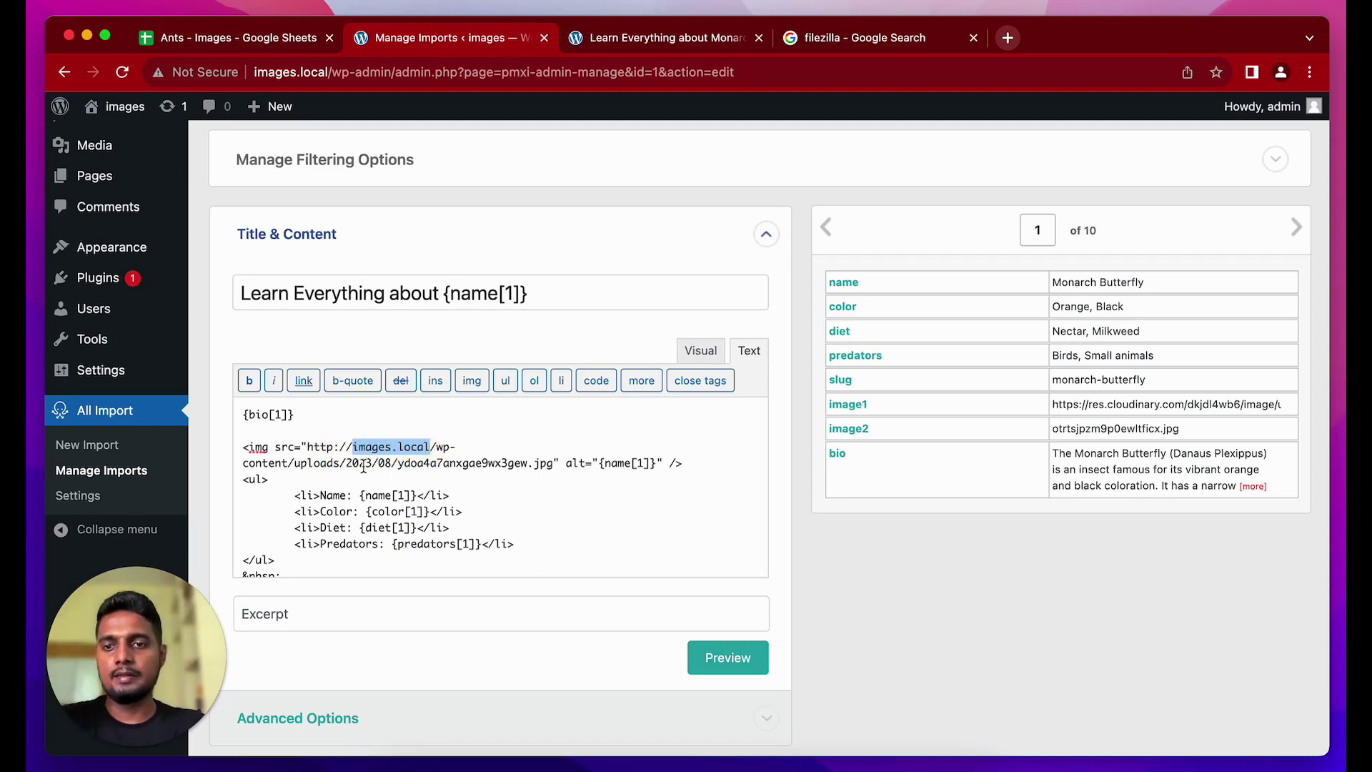
drag(400, 465, 557, 463)
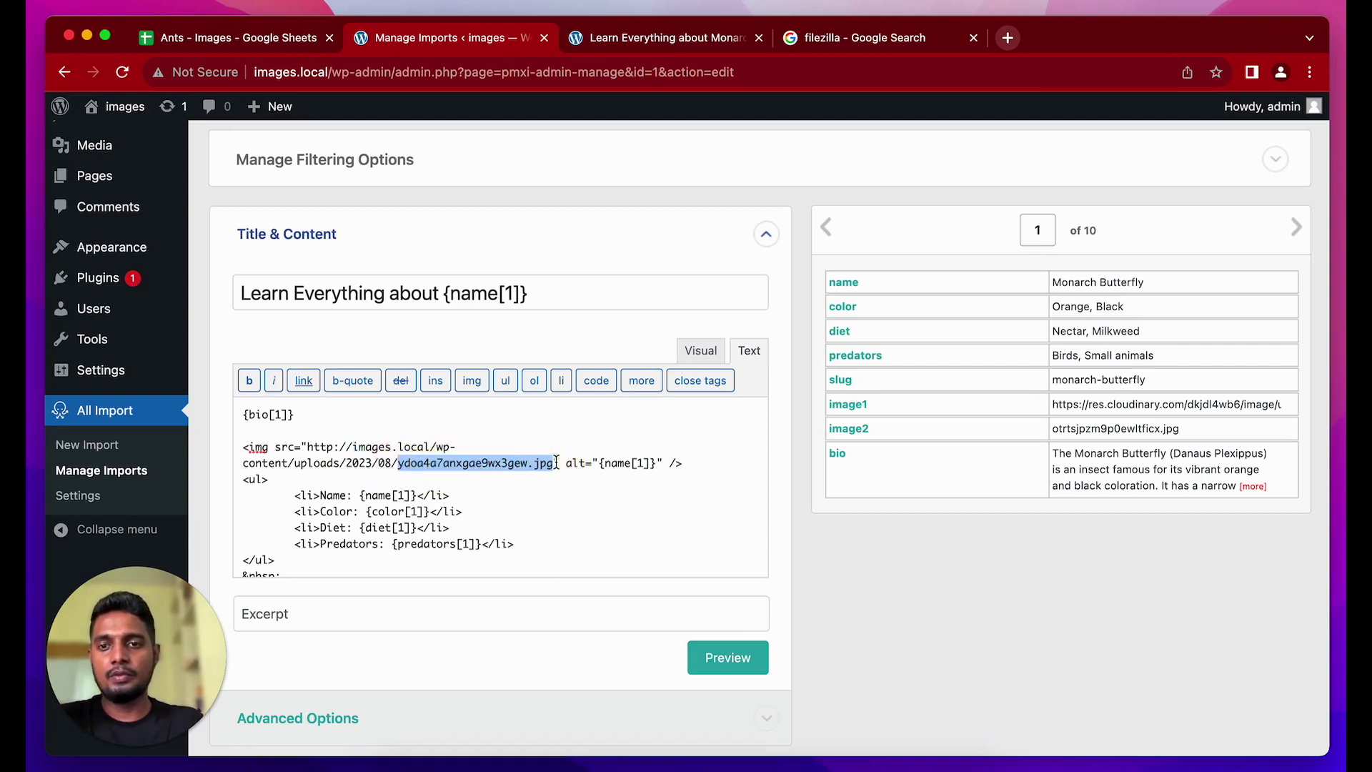
key(BackSpace)
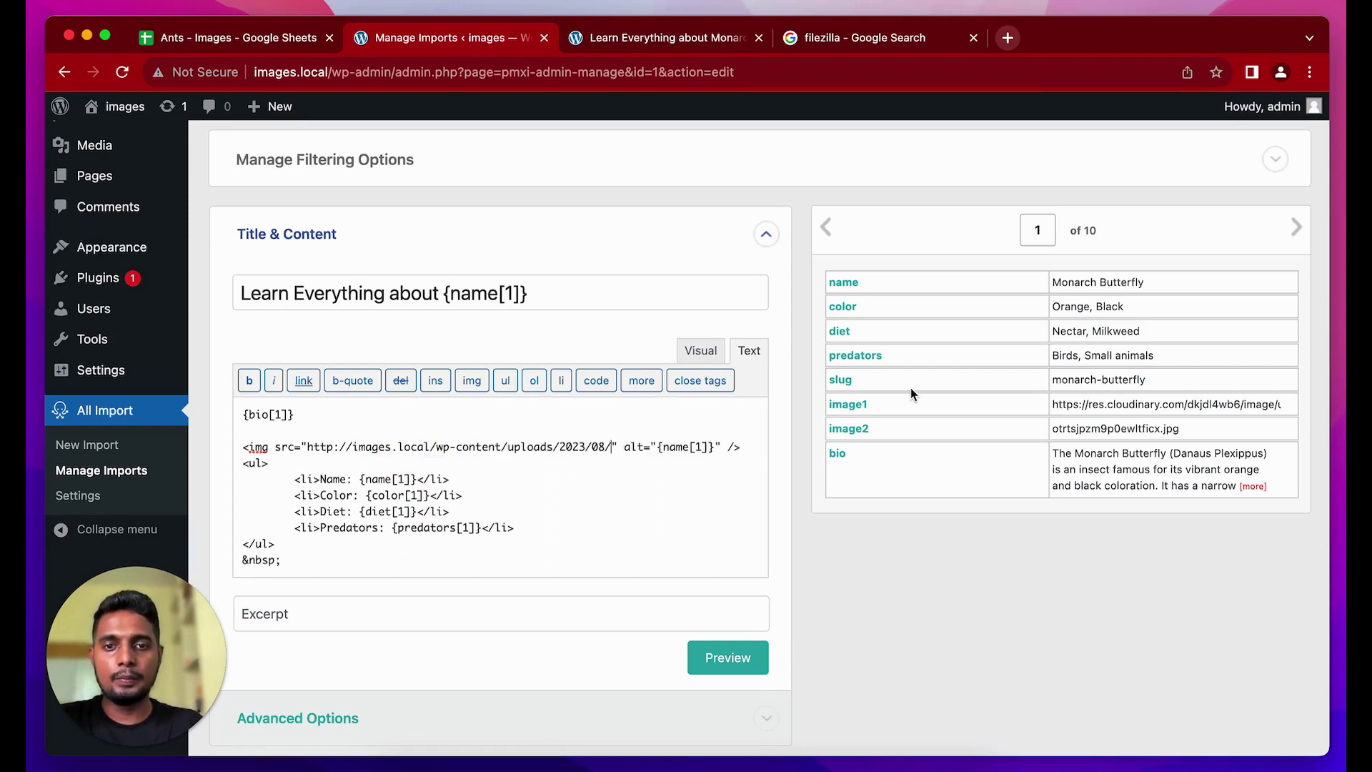
drag(861, 431, 611, 448)
click(696, 449)
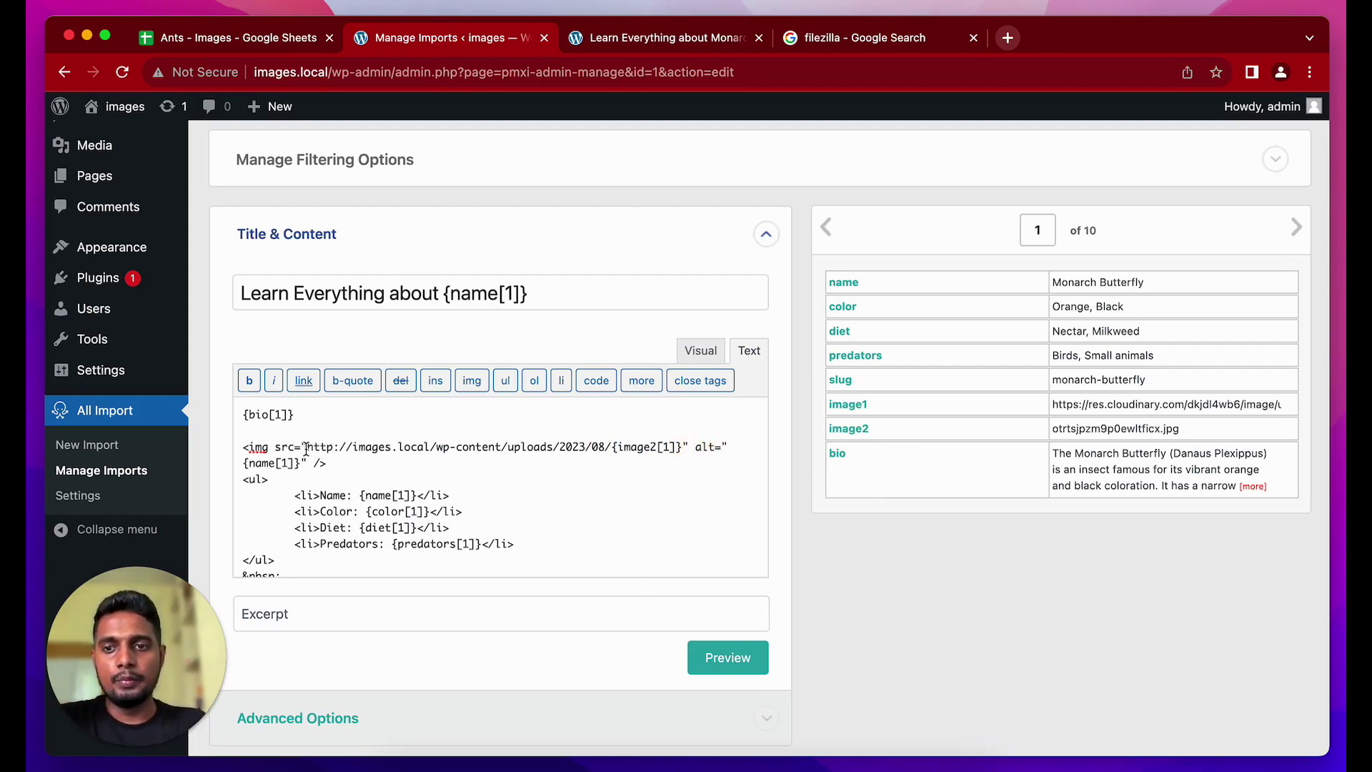
drag(1052, 429, 1188, 429)
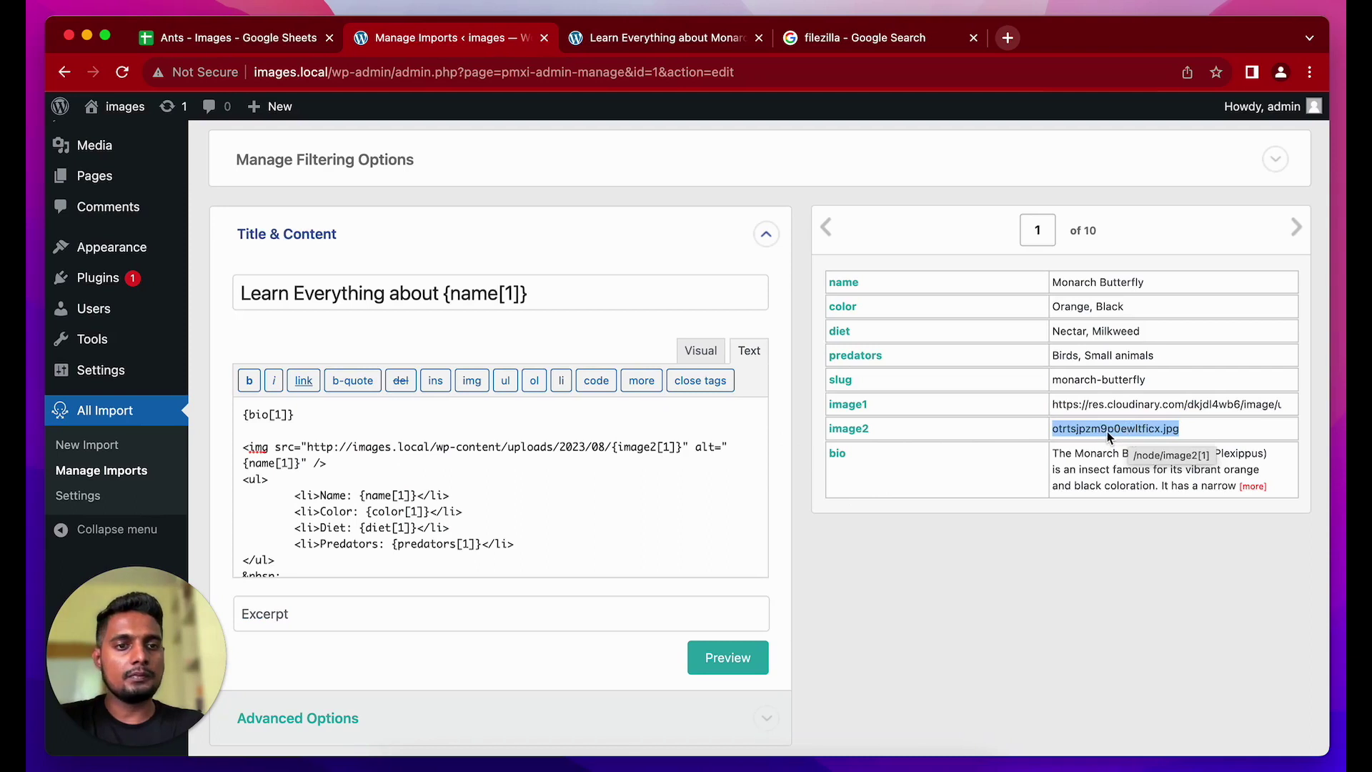
click(686, 451)
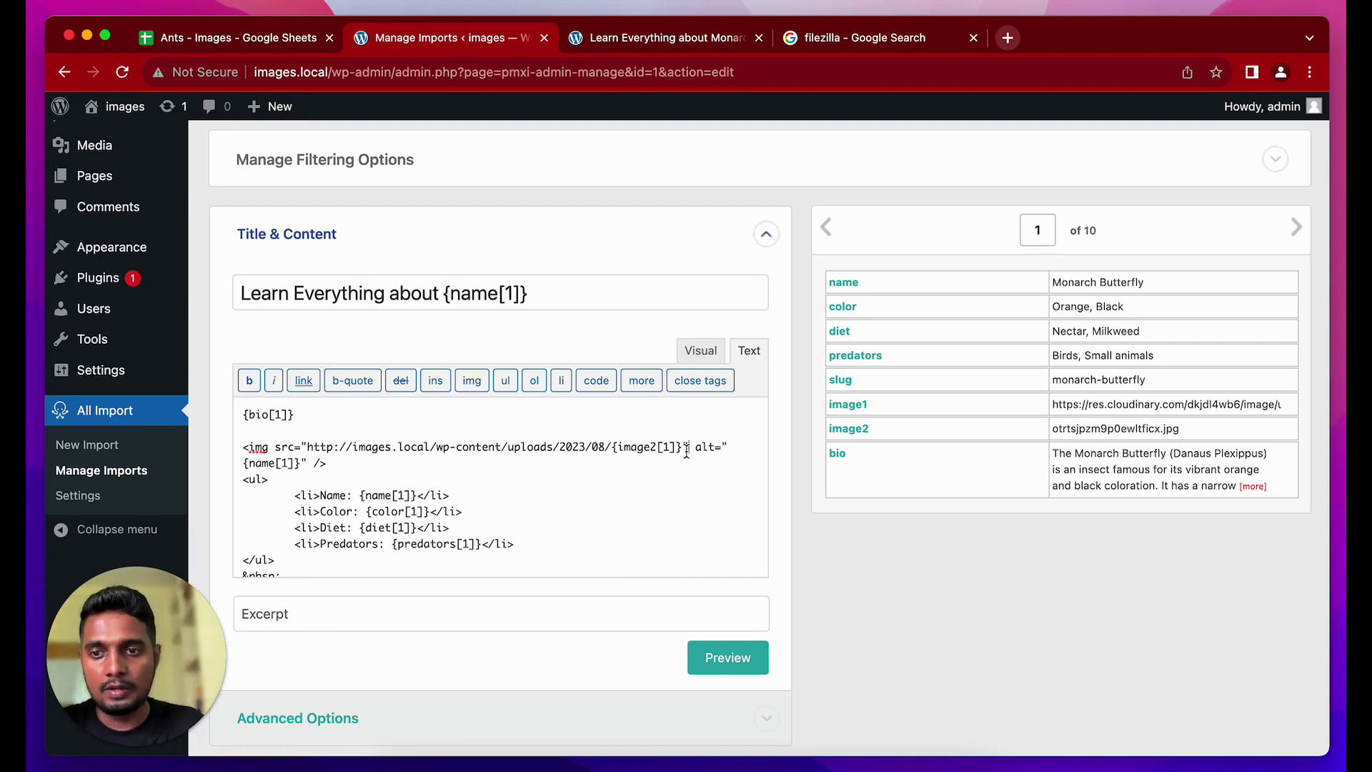
Update the import template, and run the Ants Images import again with confirmation
scroll(825, 556, down, 8)
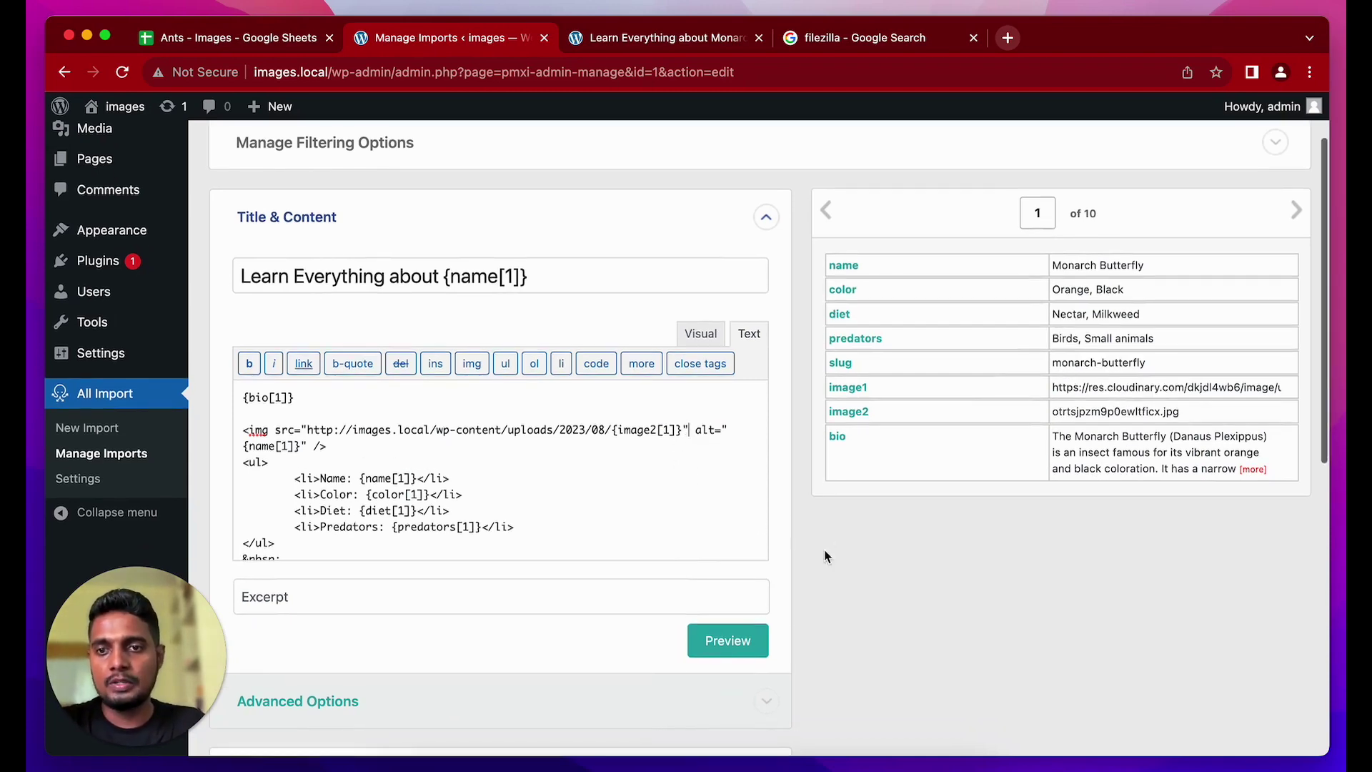
click(572, 627)
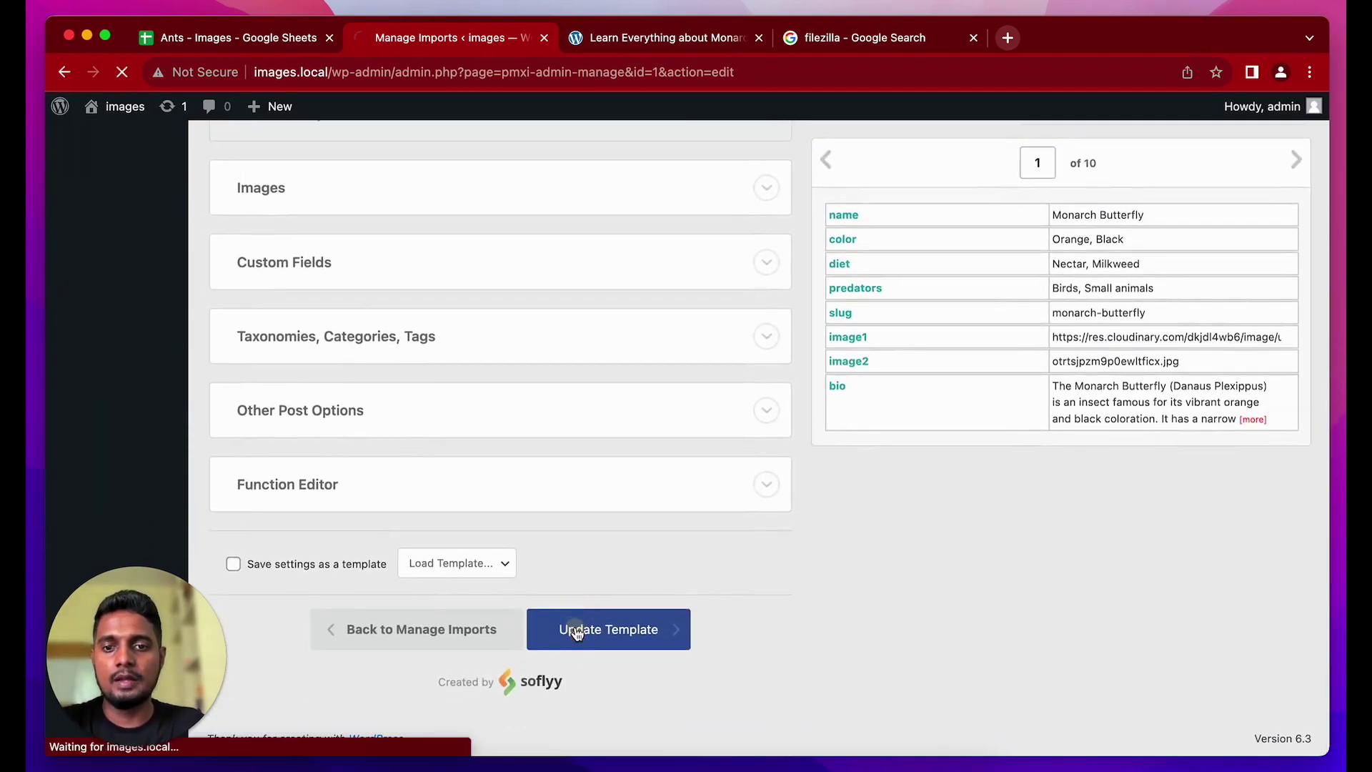
click(859, 371)
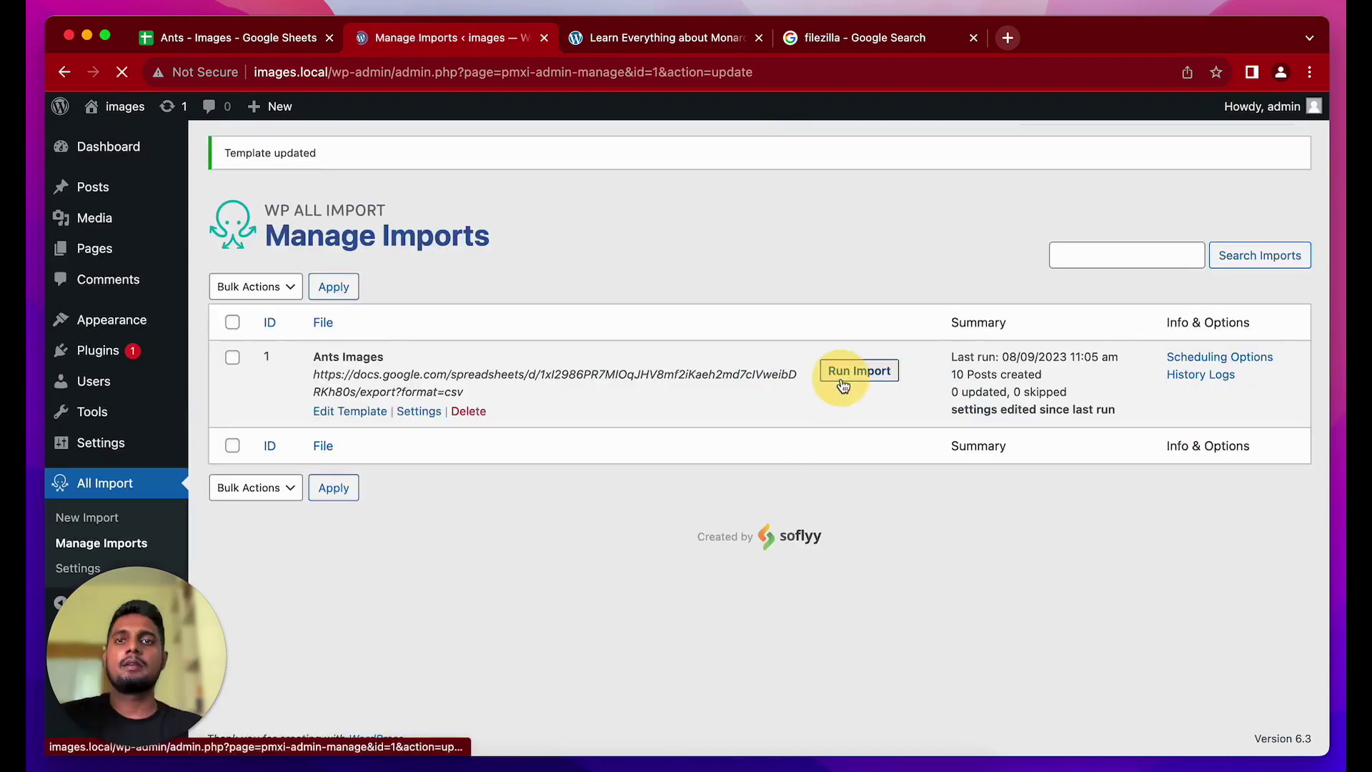
click(1155, 262)
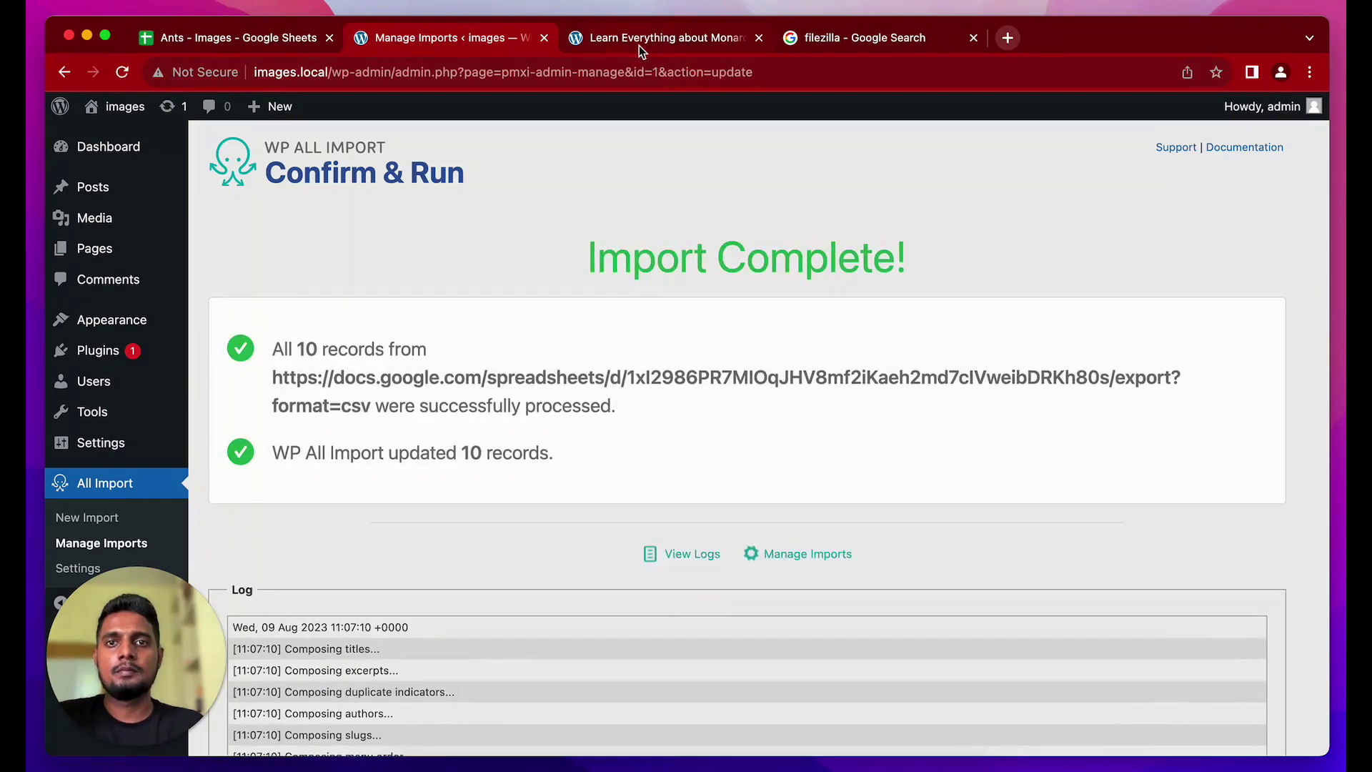
Reload the Monarch Butterfly post and check its in-content image and details list
click(639, 45)
click(119, 80)
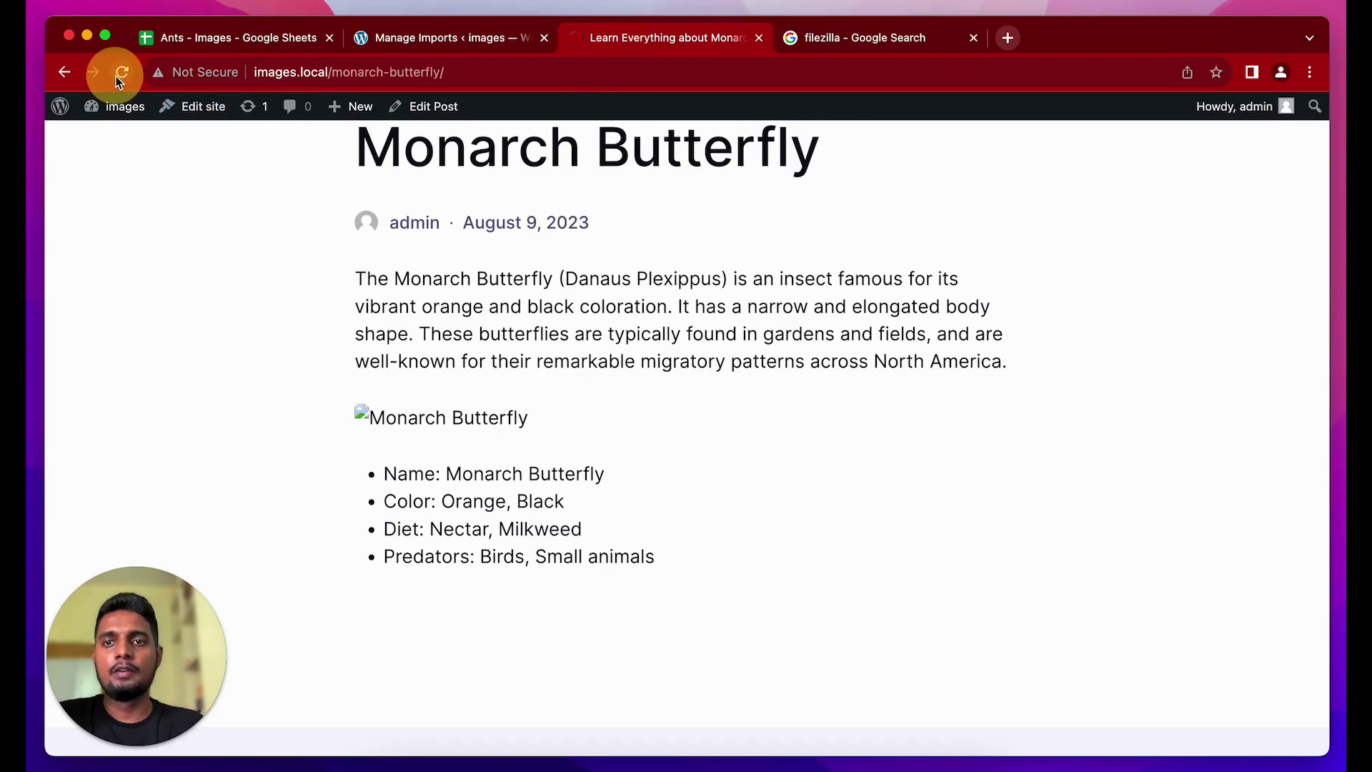
scroll(273, 195, down, 5)
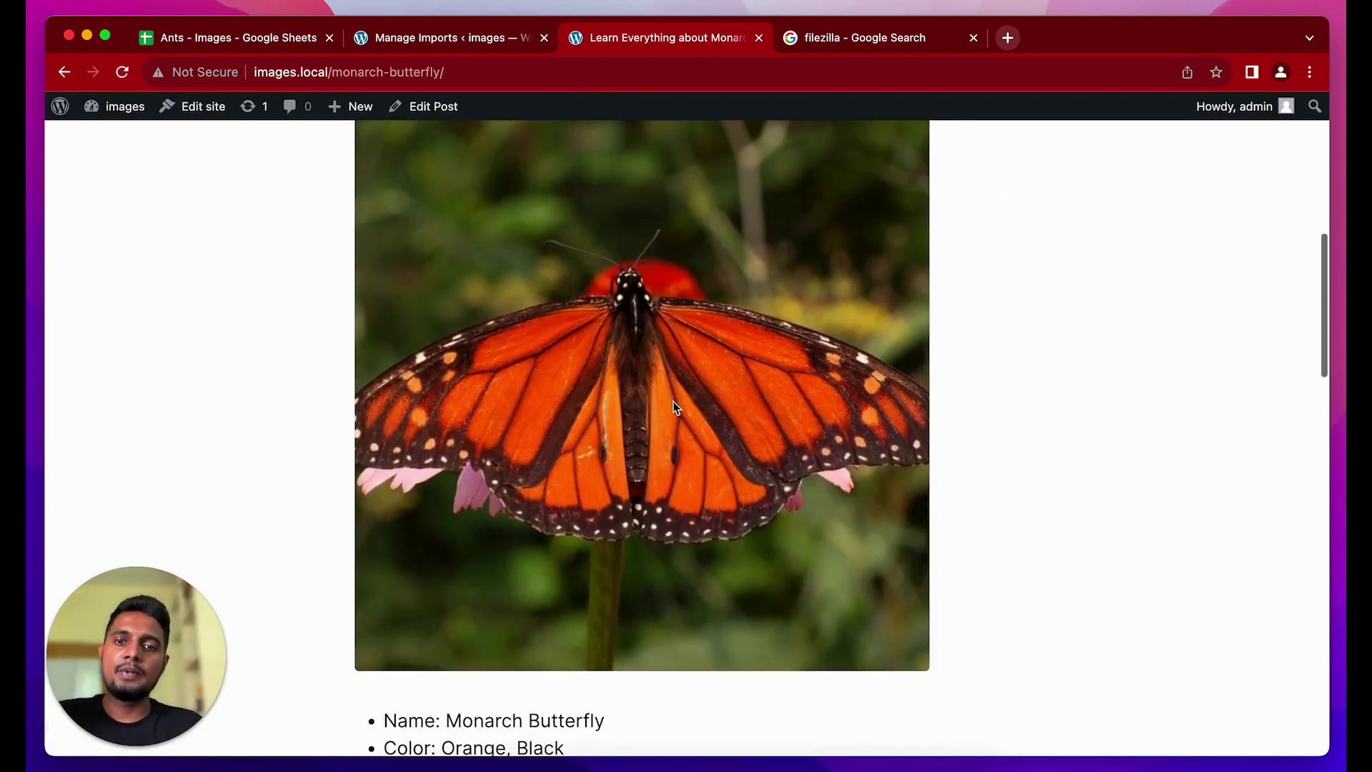
scroll(796, 483, up, 10)
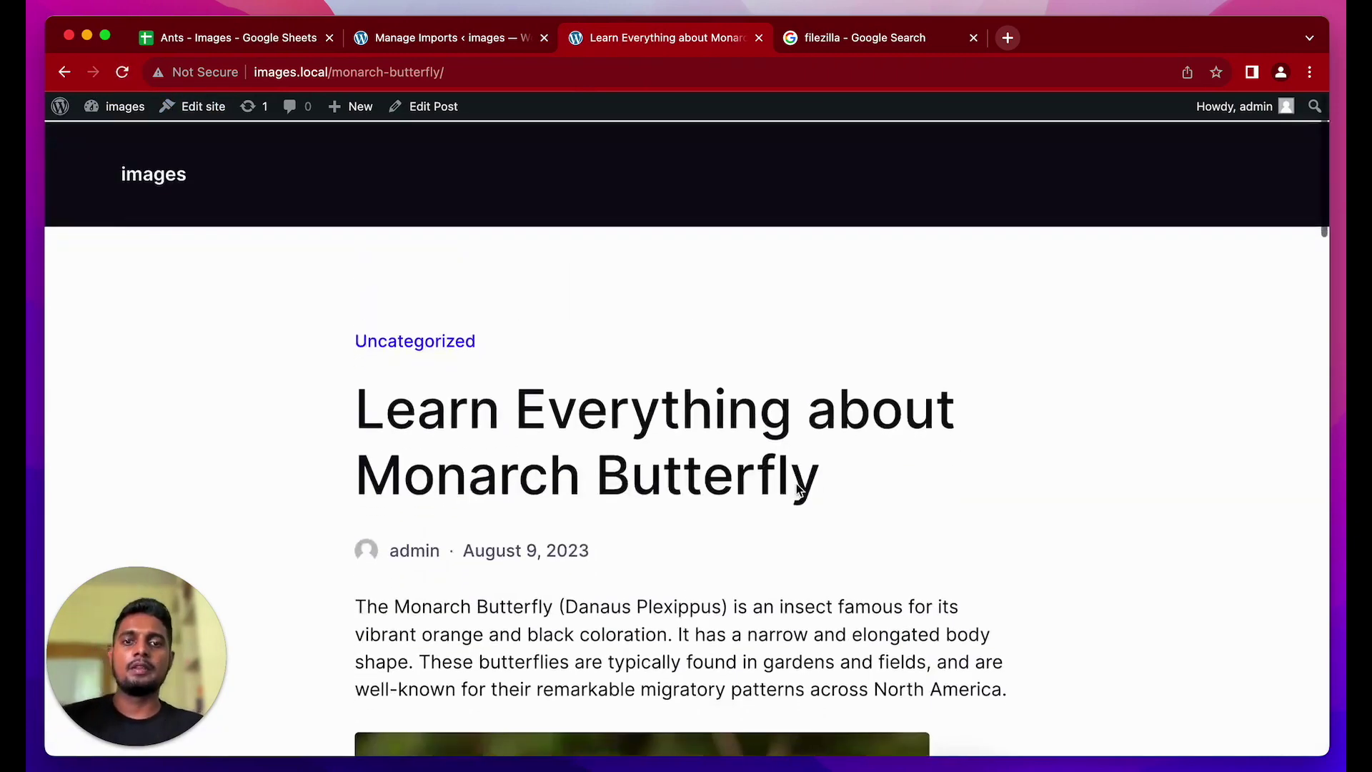
scroll(796, 483, down, 10)
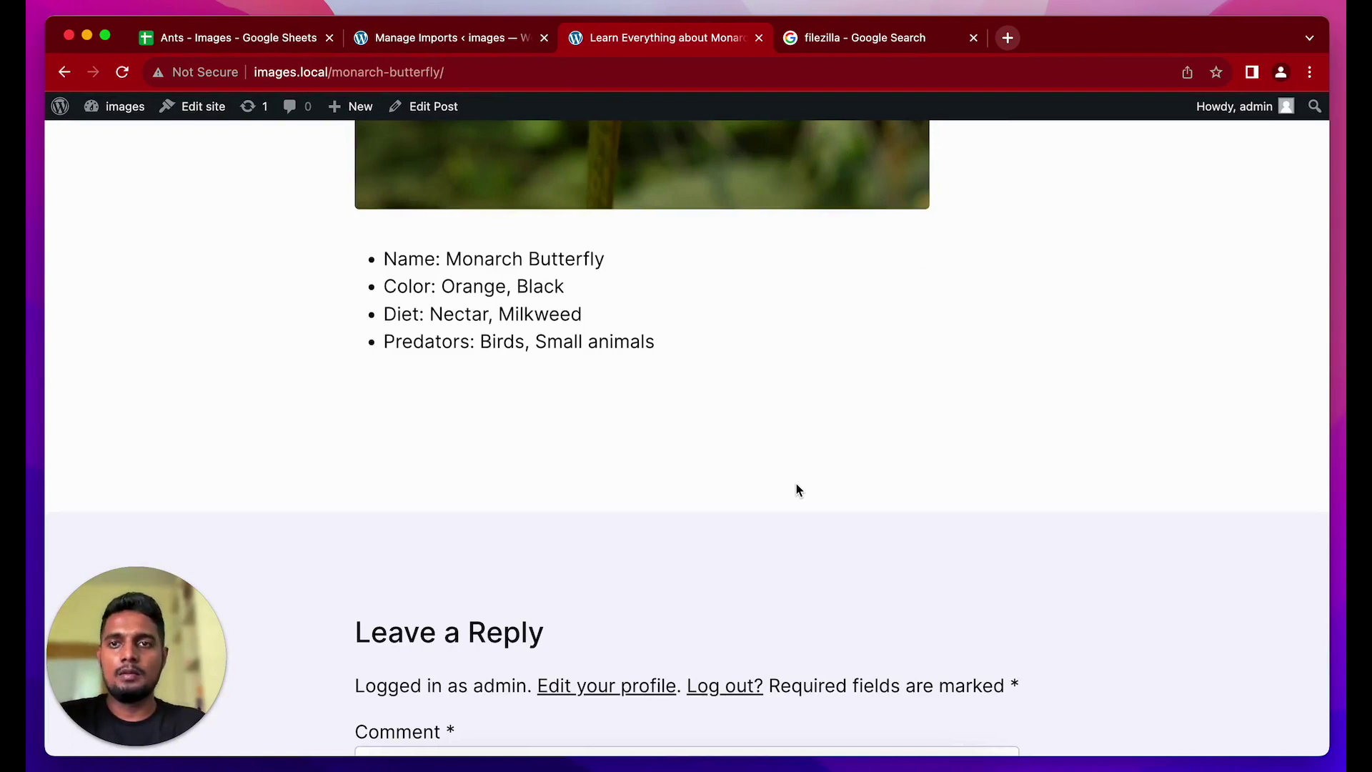
Reopen the Ants Images import template and show its post content in the Visual editor
click(457, 42)
scroll(347, 427, down, 4)
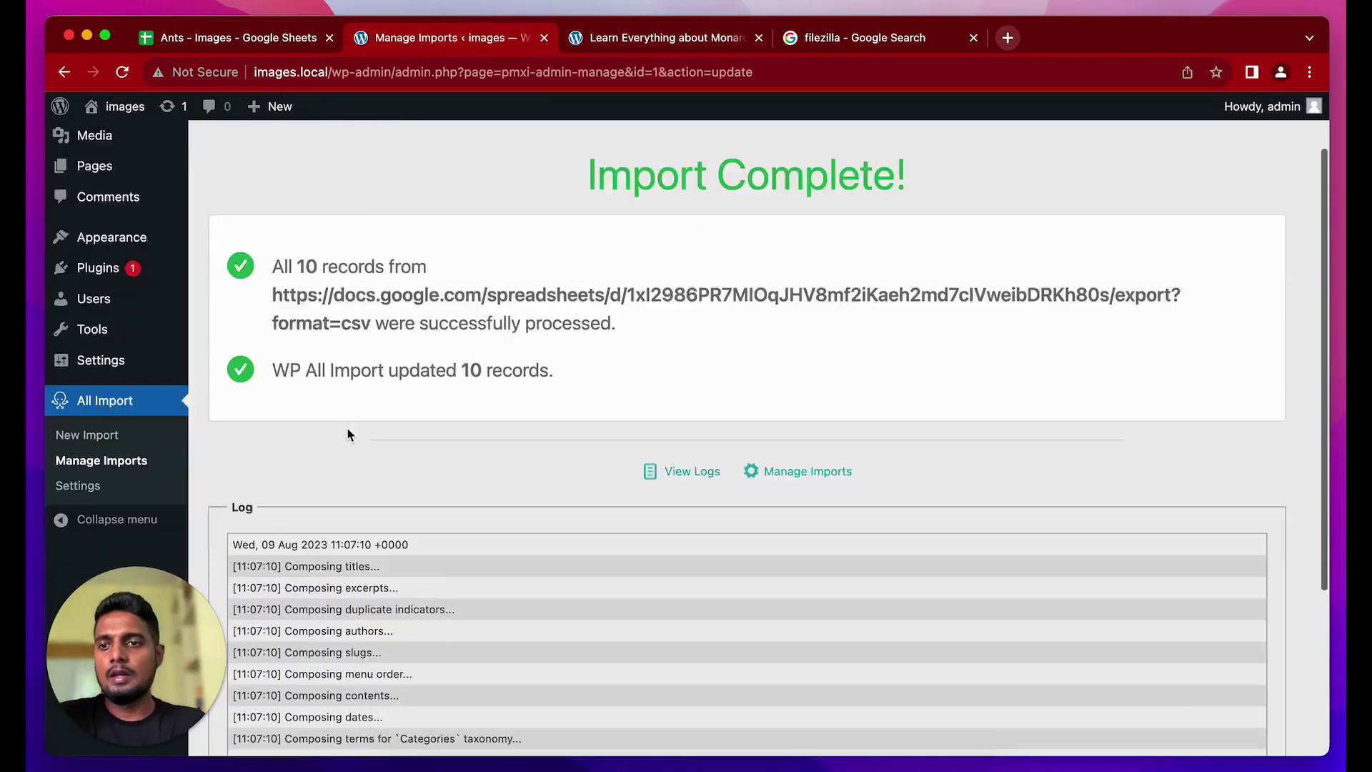
click(111, 251)
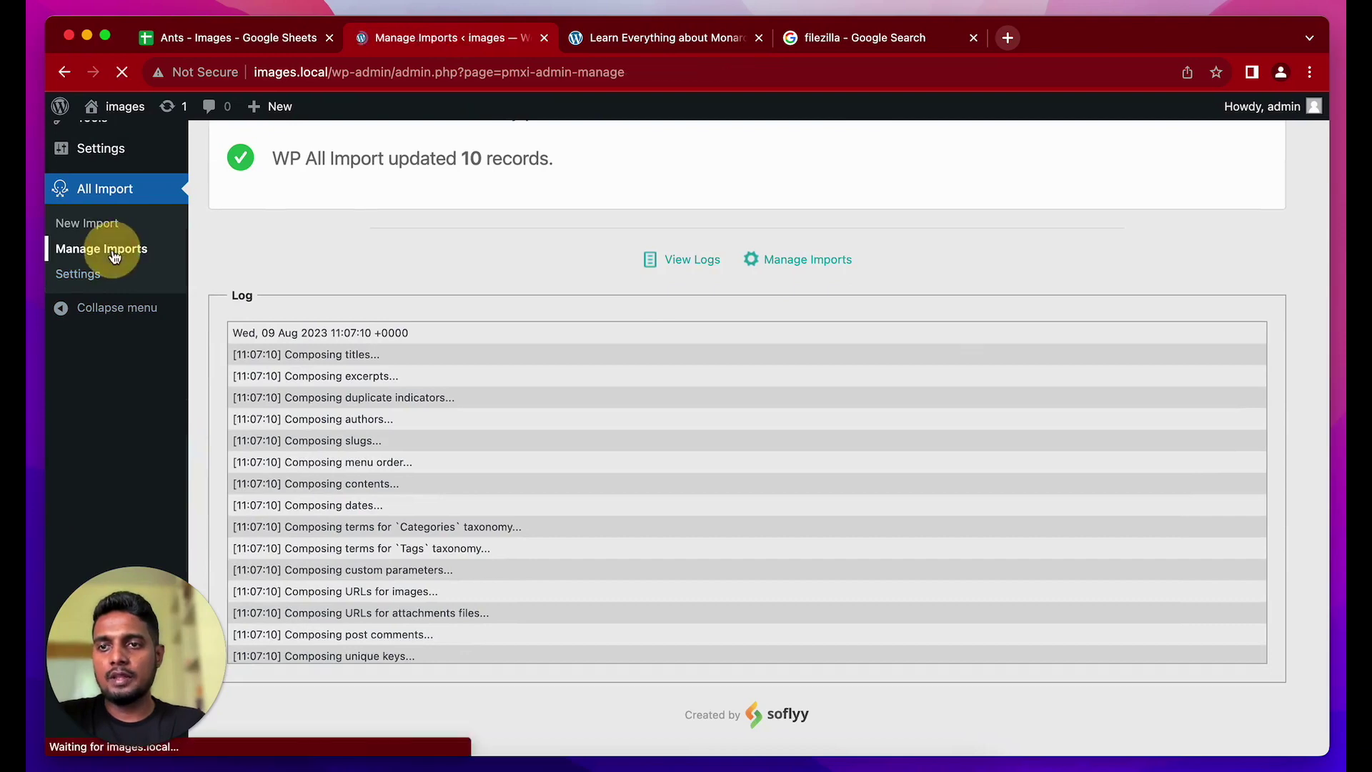
click(370, 366)
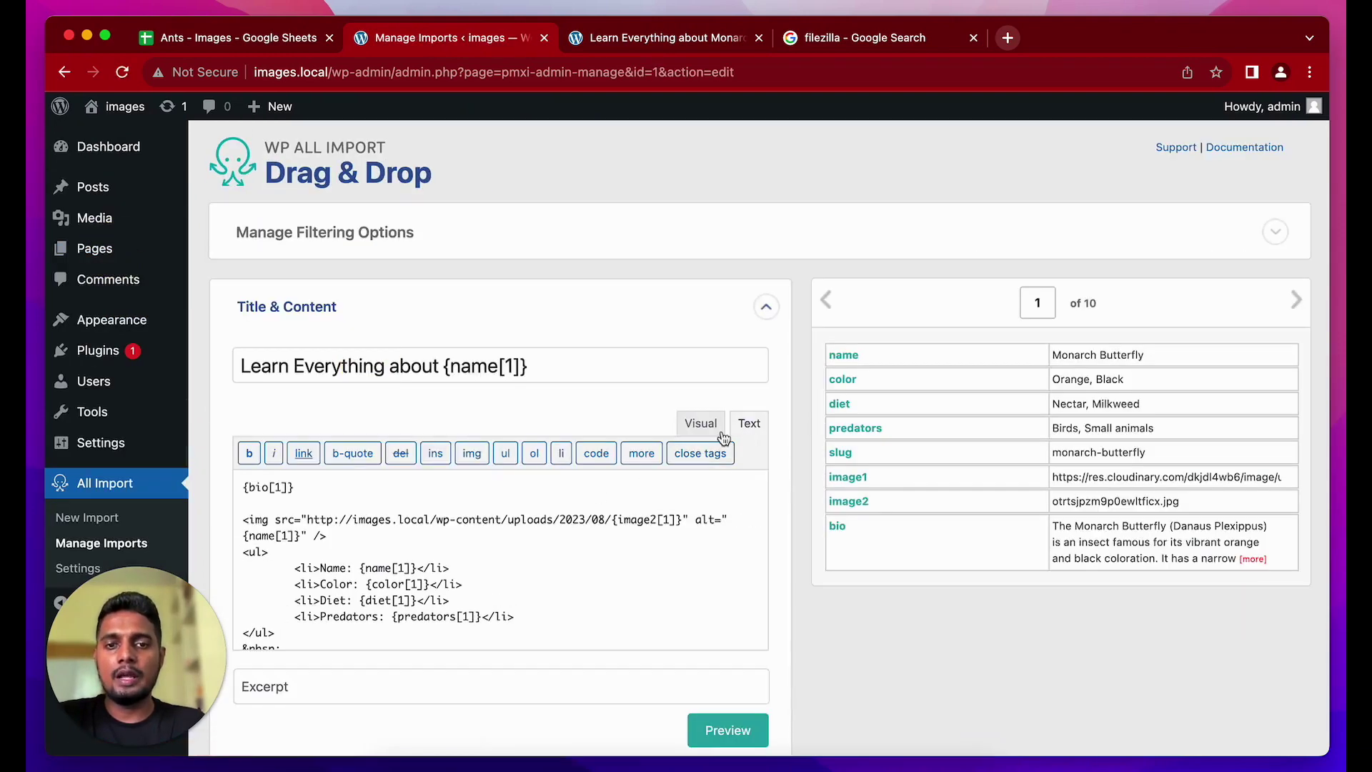
click(702, 423)
scroll(483, 449, down, 2)
click(347, 396)
click(377, 464)
click(393, 534)
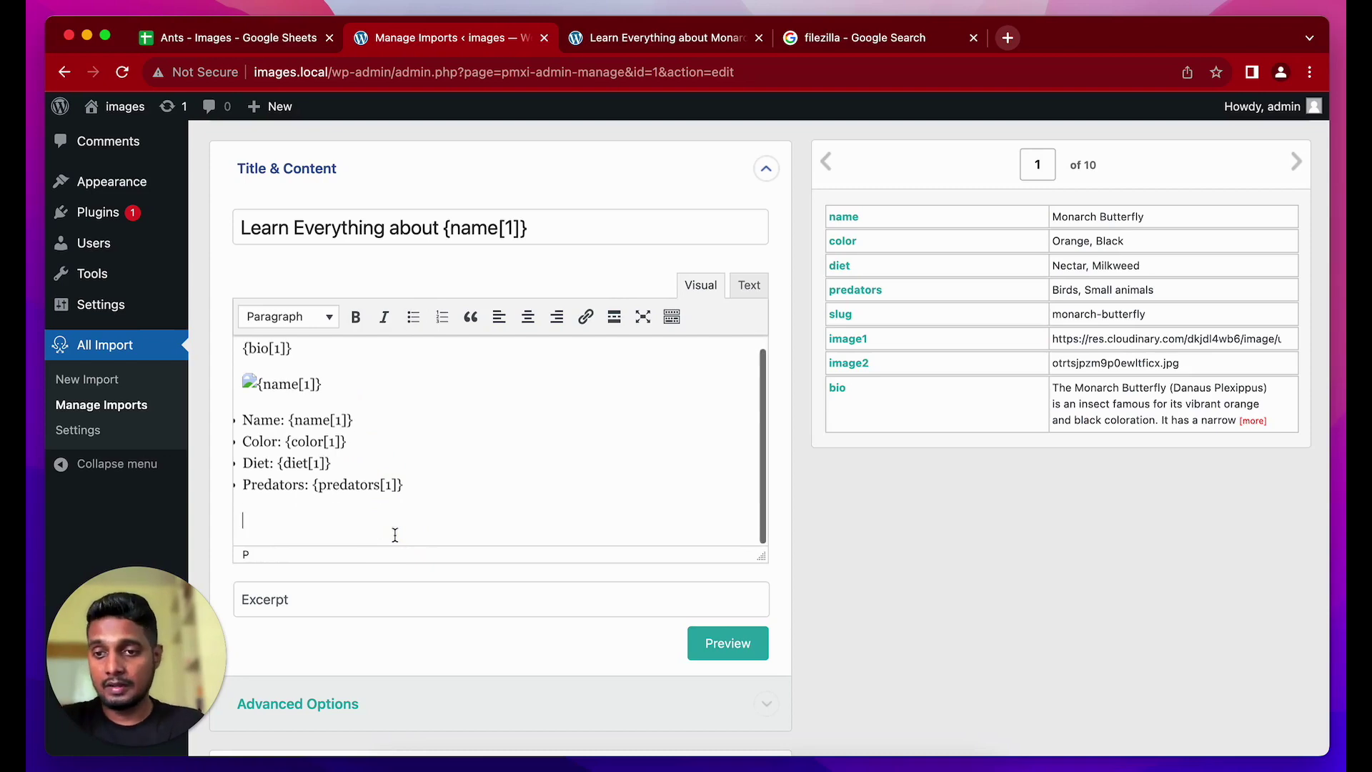
Expand the template's Images section and place the cursor in the Media Library image filenames field
scroll(395, 535, down, 6)
click(338, 383)
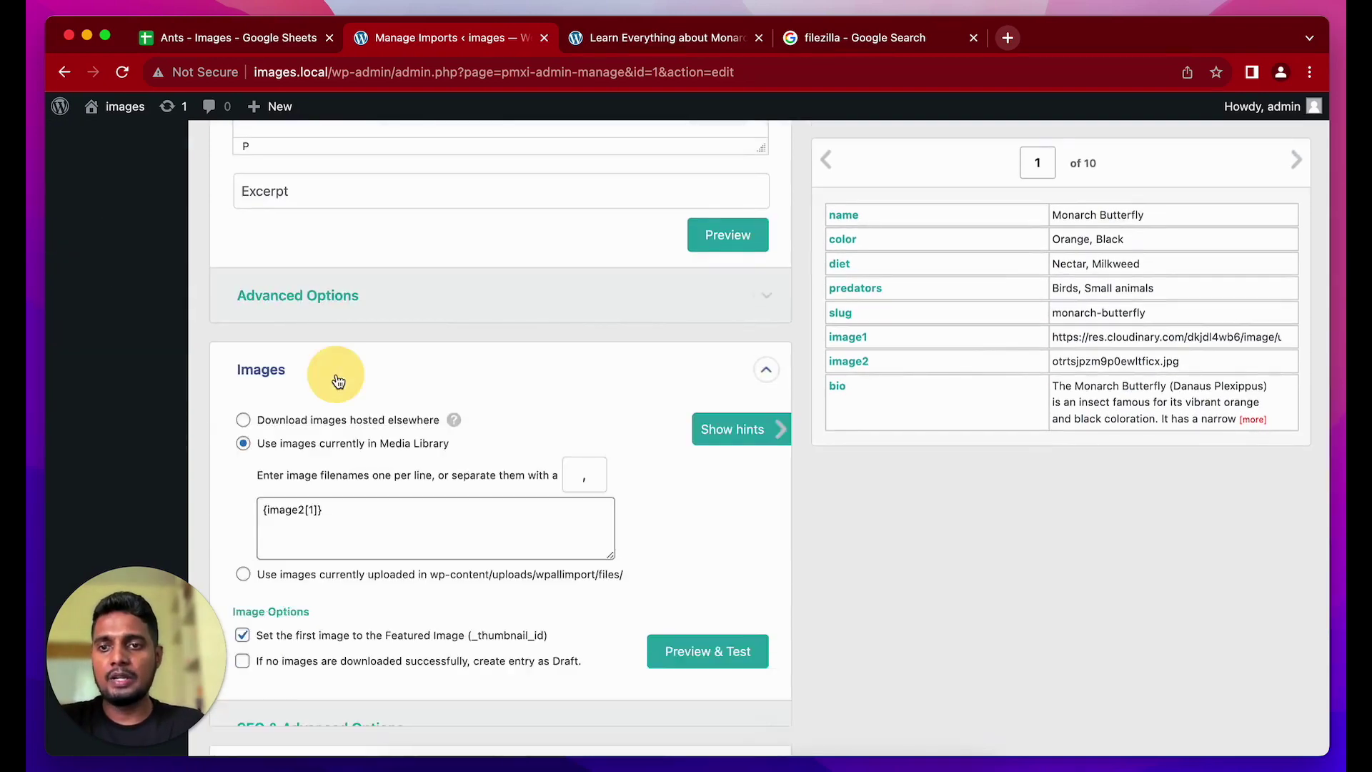
scroll(343, 371, down, 3)
click(355, 354)
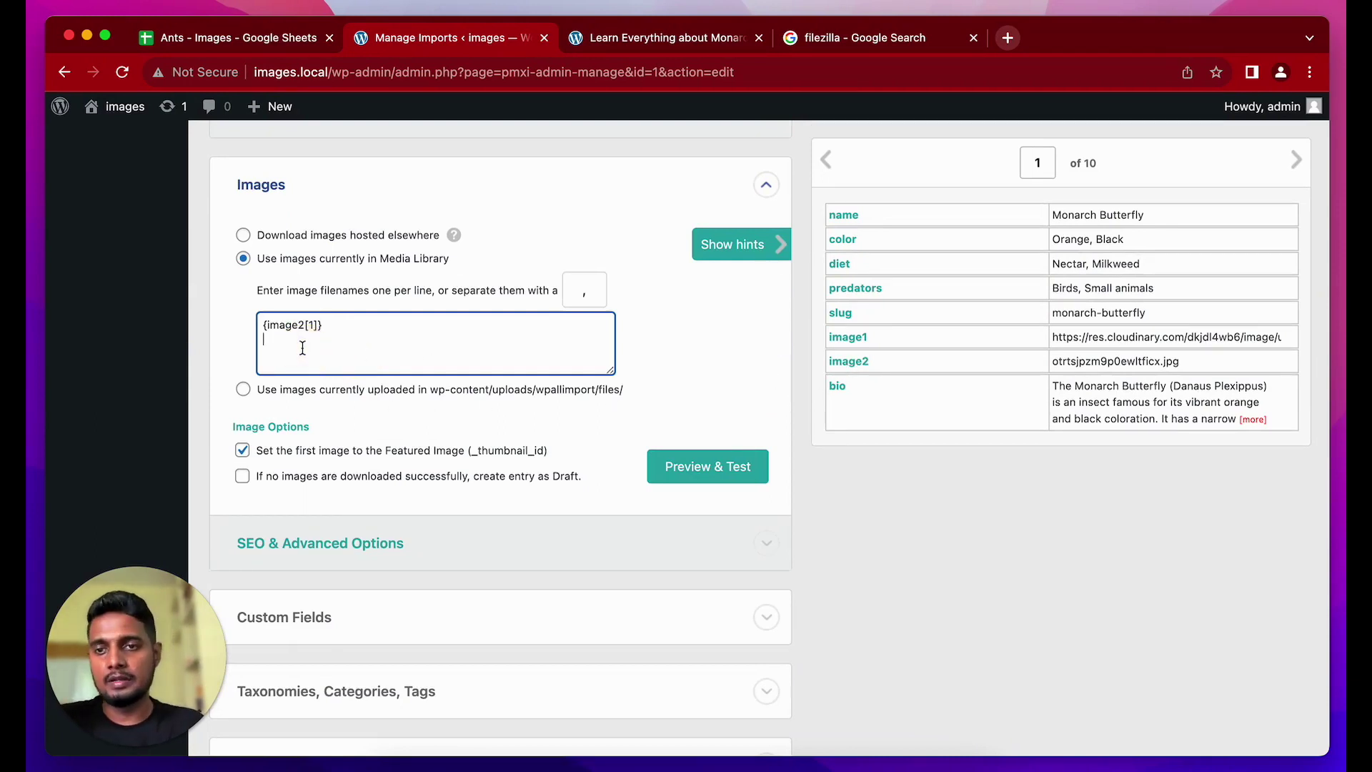
Expand the image SEO & Advanced Options and enable Set Alt Text(s), with the cursor in its text field
scroll(302, 348, down, 5)
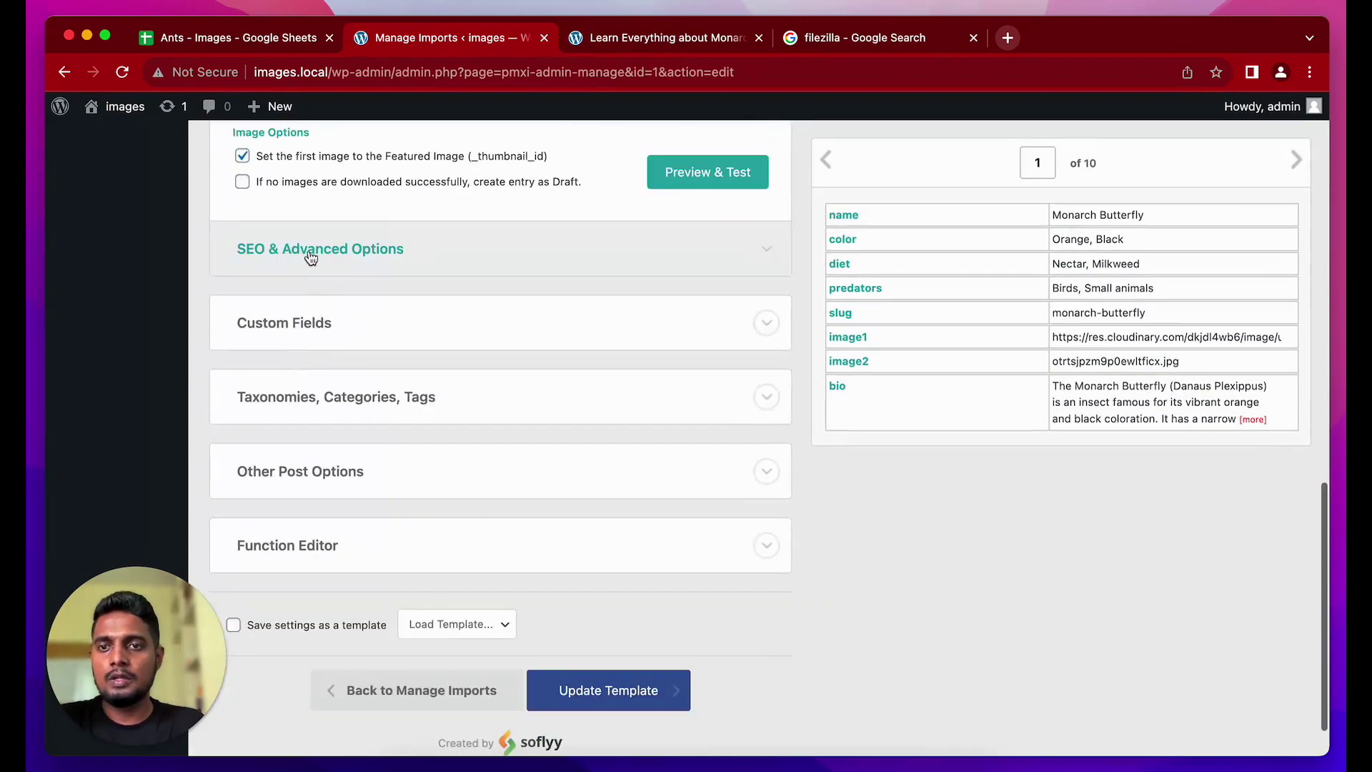
click(306, 250)
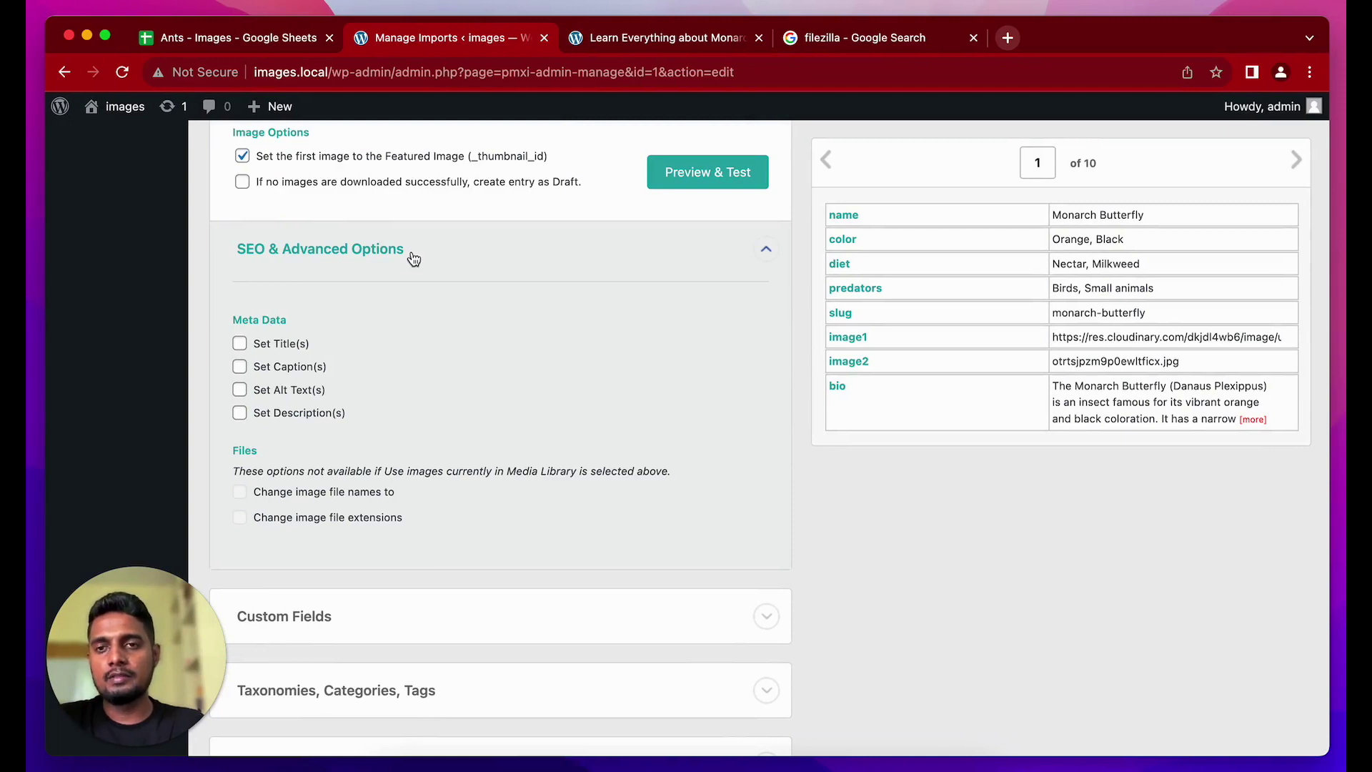
click(240, 391)
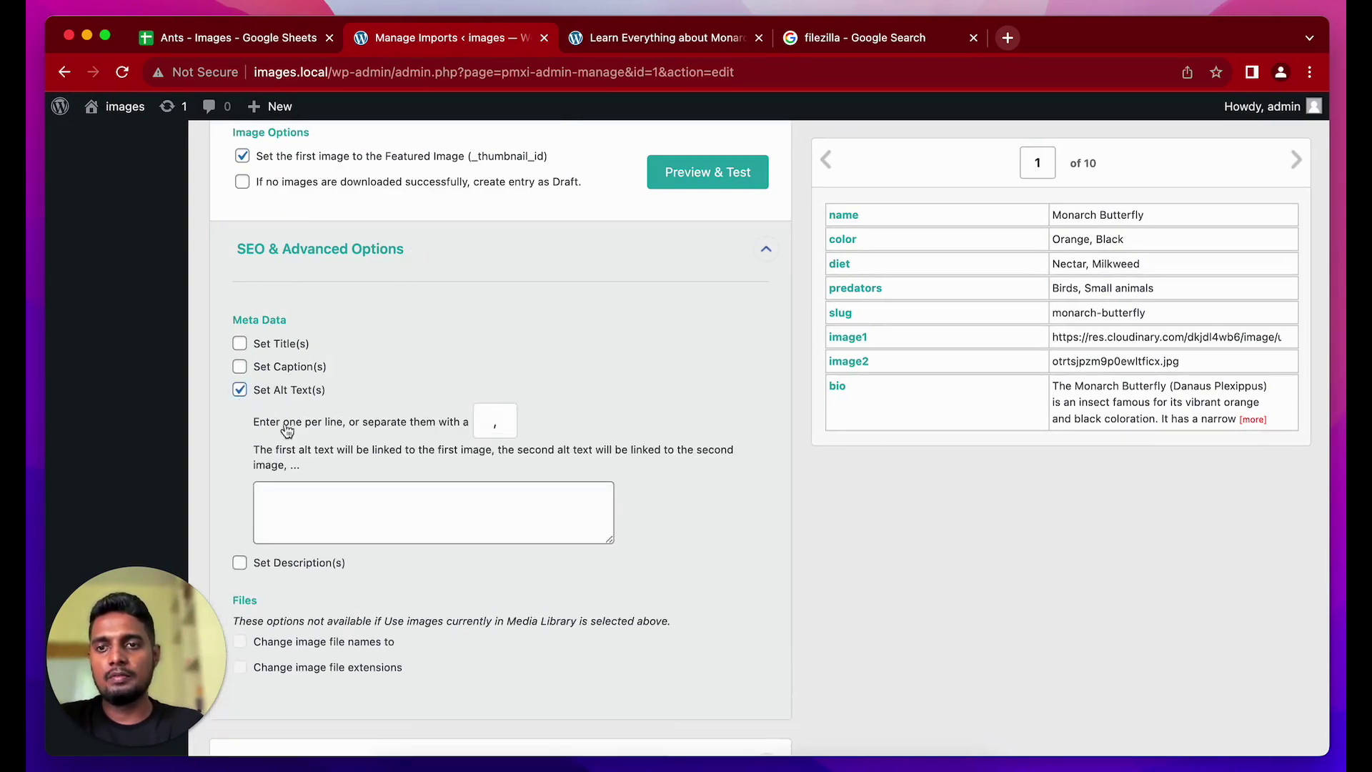
click(352, 491)
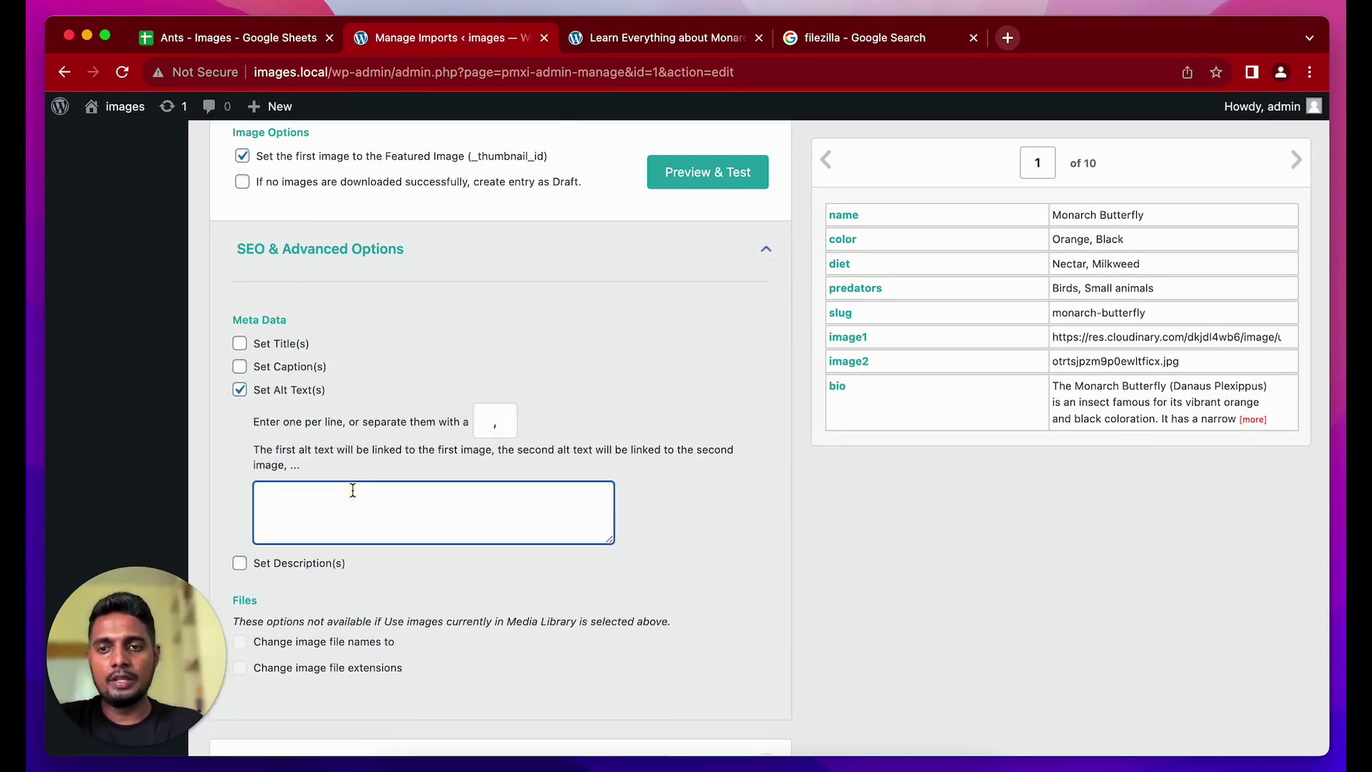
scroll(547, 483, up, 3)
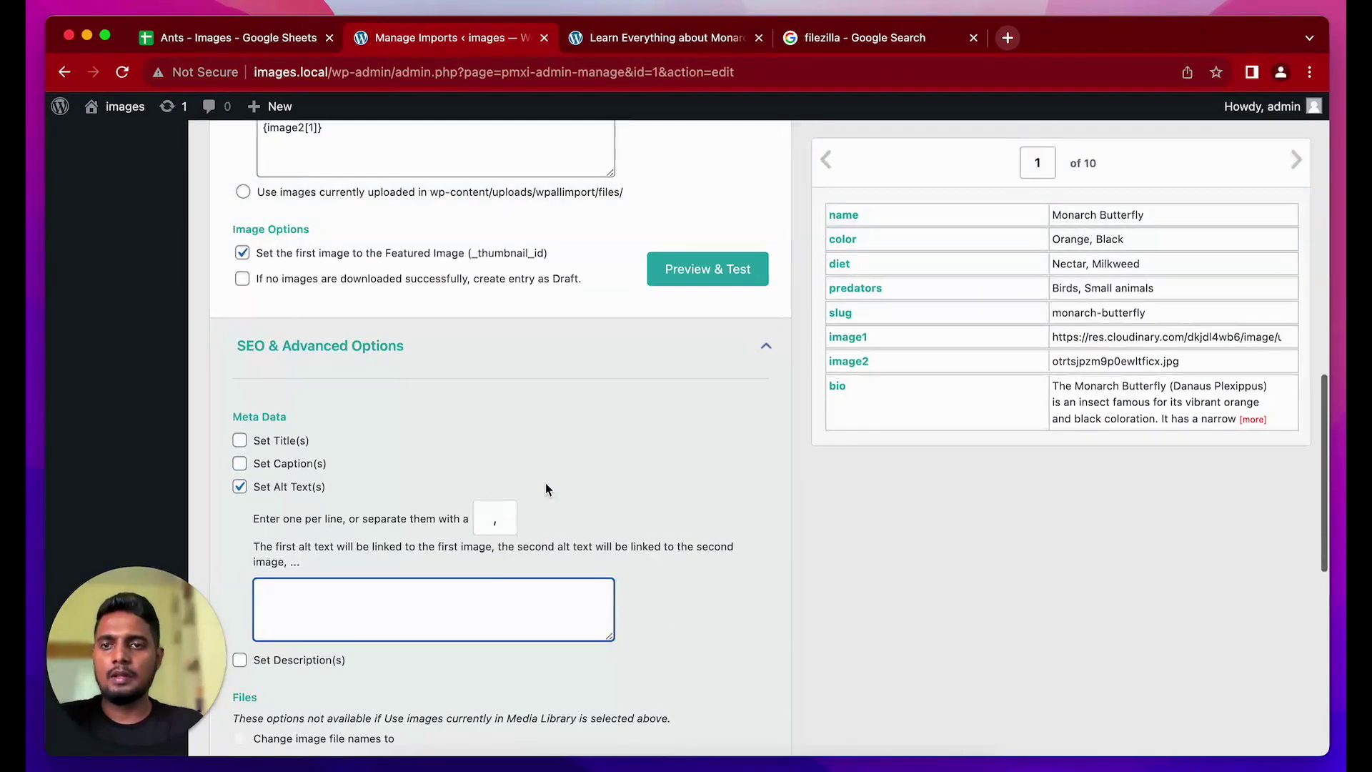
scroll(546, 483, up, 10)
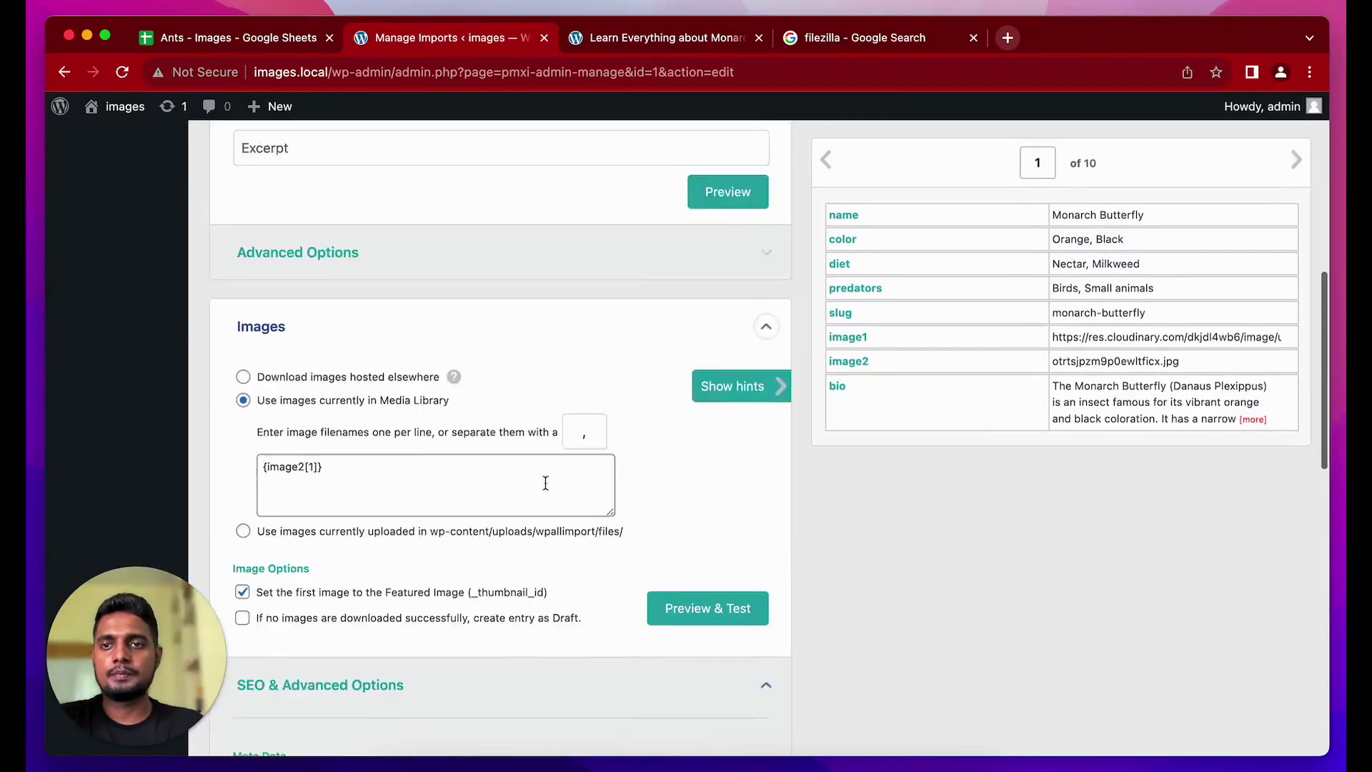
Set the template's image source to images currently uploaded in wp-content/uploads/wpallimport/files/
scroll(546, 483, down, 8)
scroll(298, 448, down, 1)
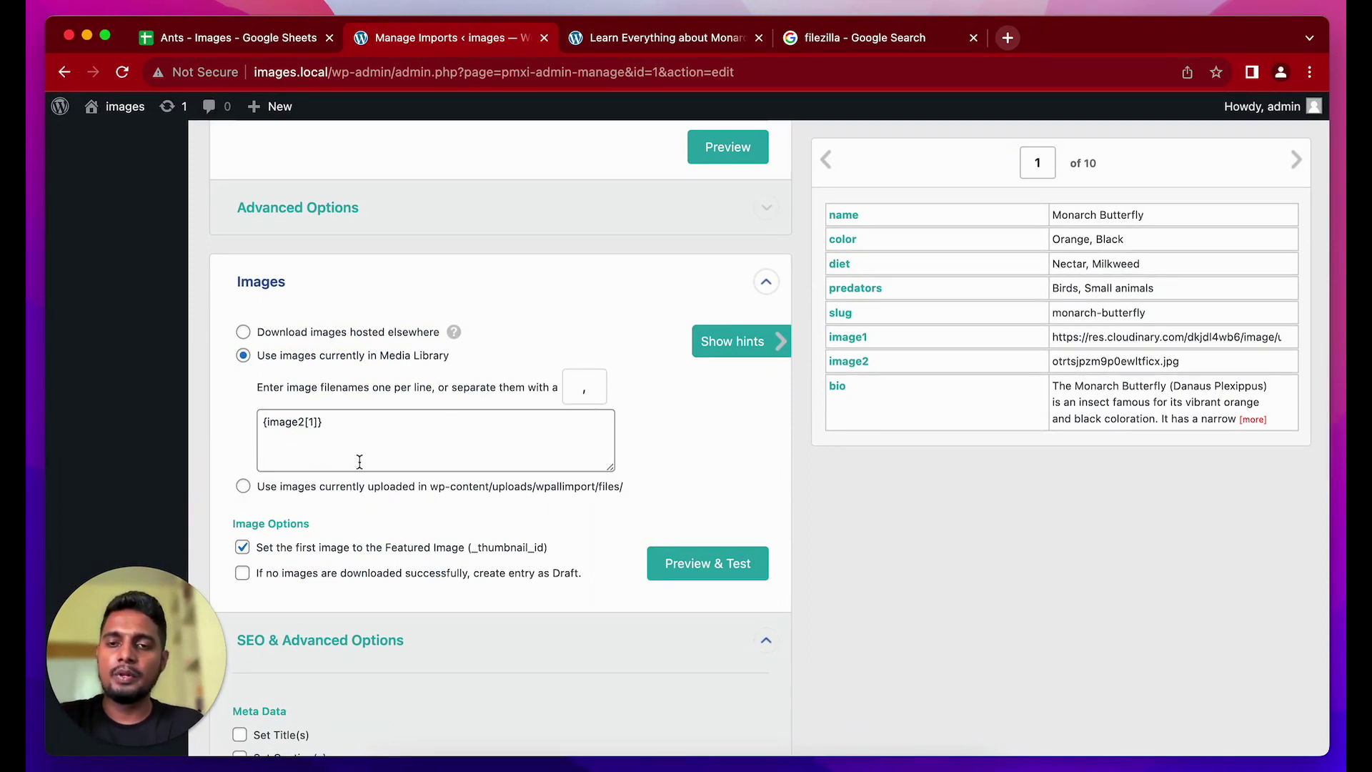
click(315, 488)
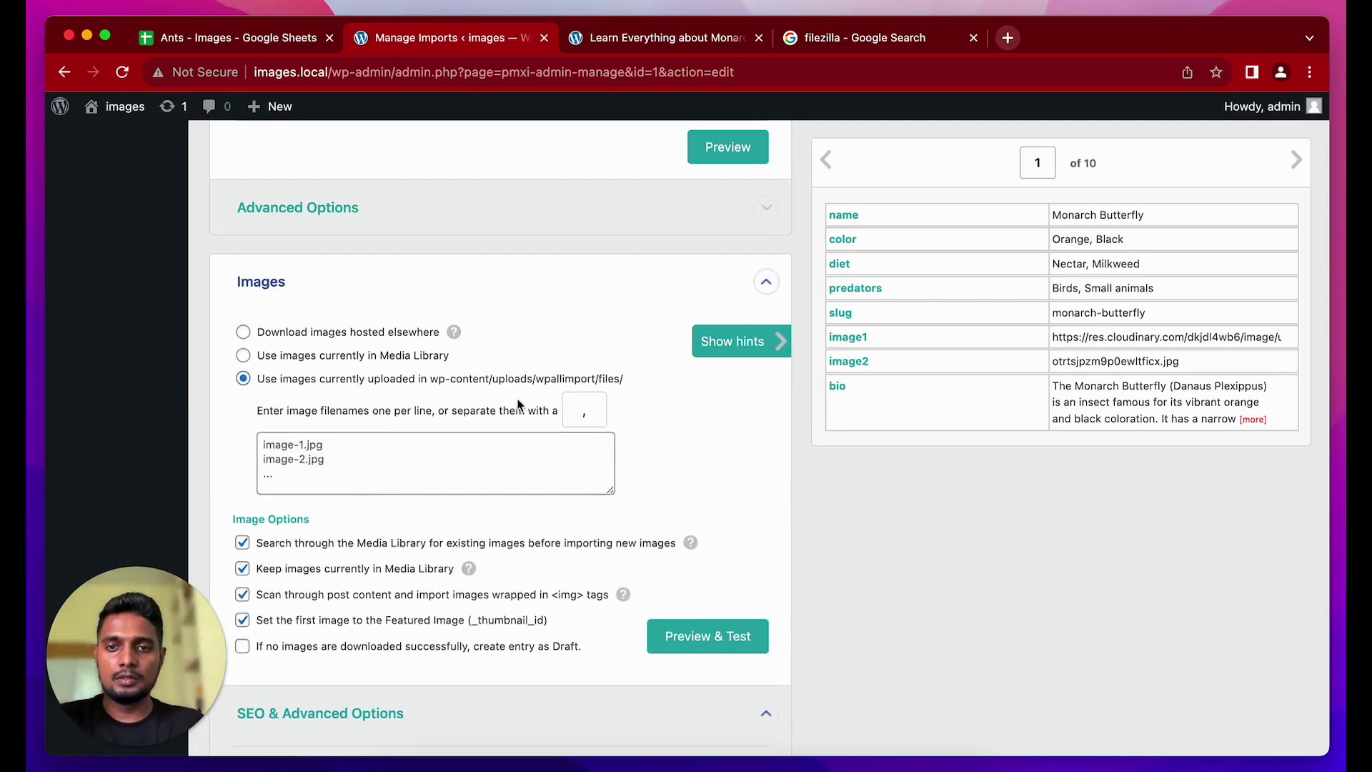
Switch to the FileZilla search results, open the FileZilla project homepage and look at its quick download links
click(857, 43)
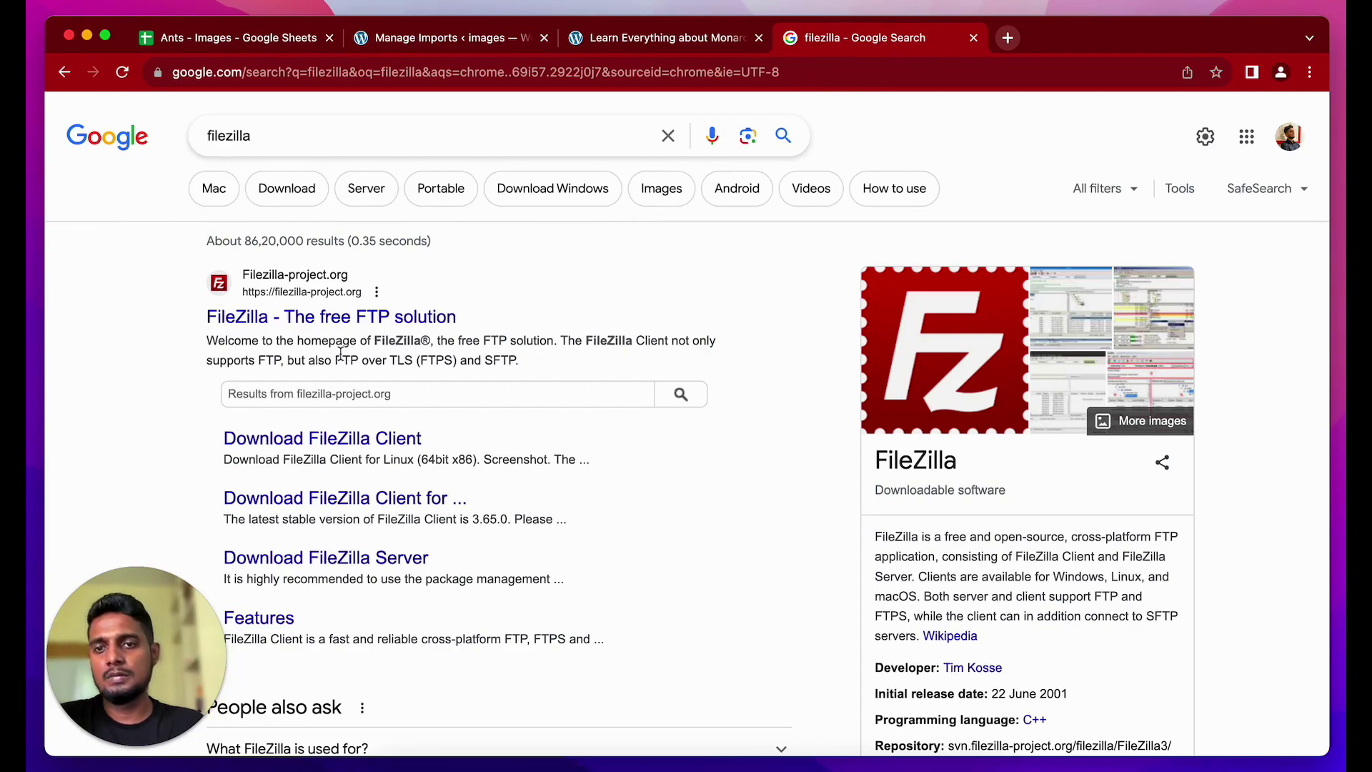
click(387, 318)
scroll(388, 326, down, 2)
scroll(387, 326, down, 3)
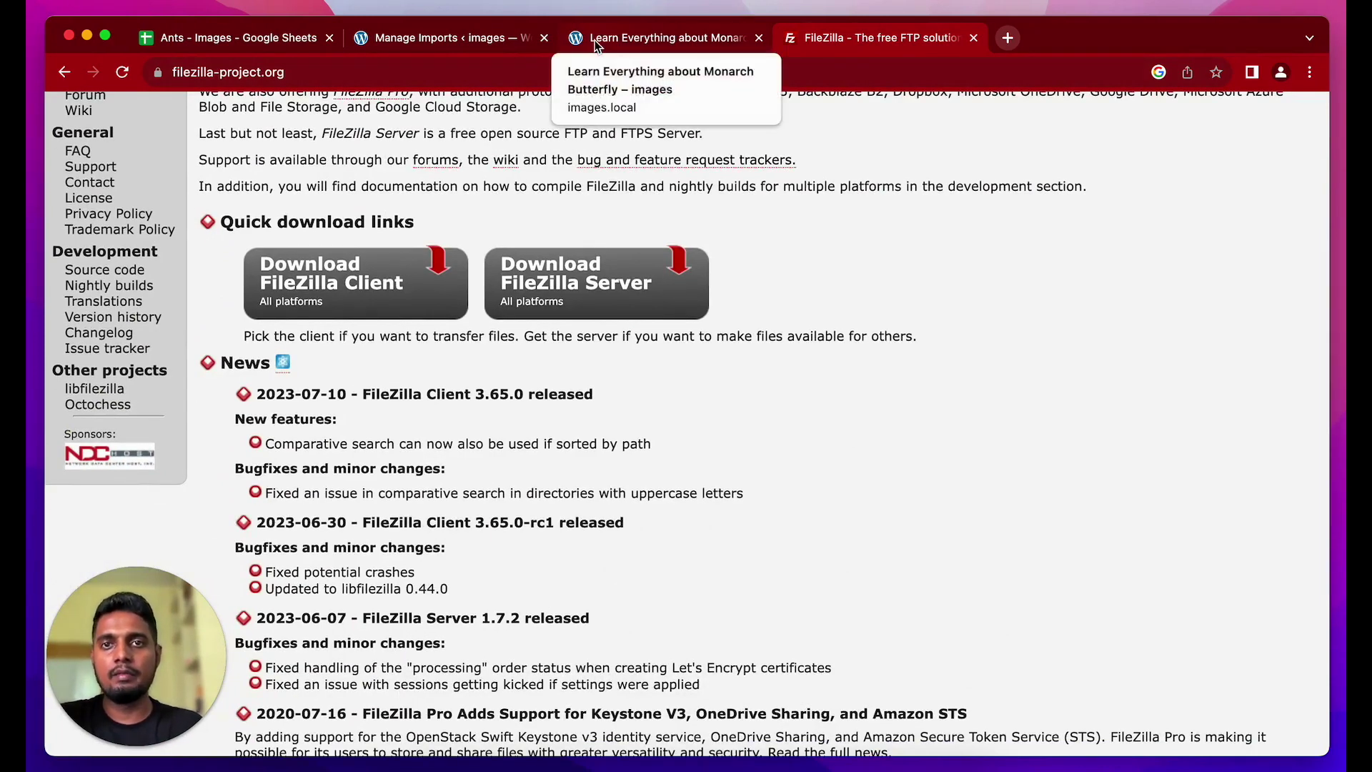
Return to the import template, highlight the wp-content/uploads/wpallimport/files/ path in the image source option, and go back to the title and content
click(411, 38)
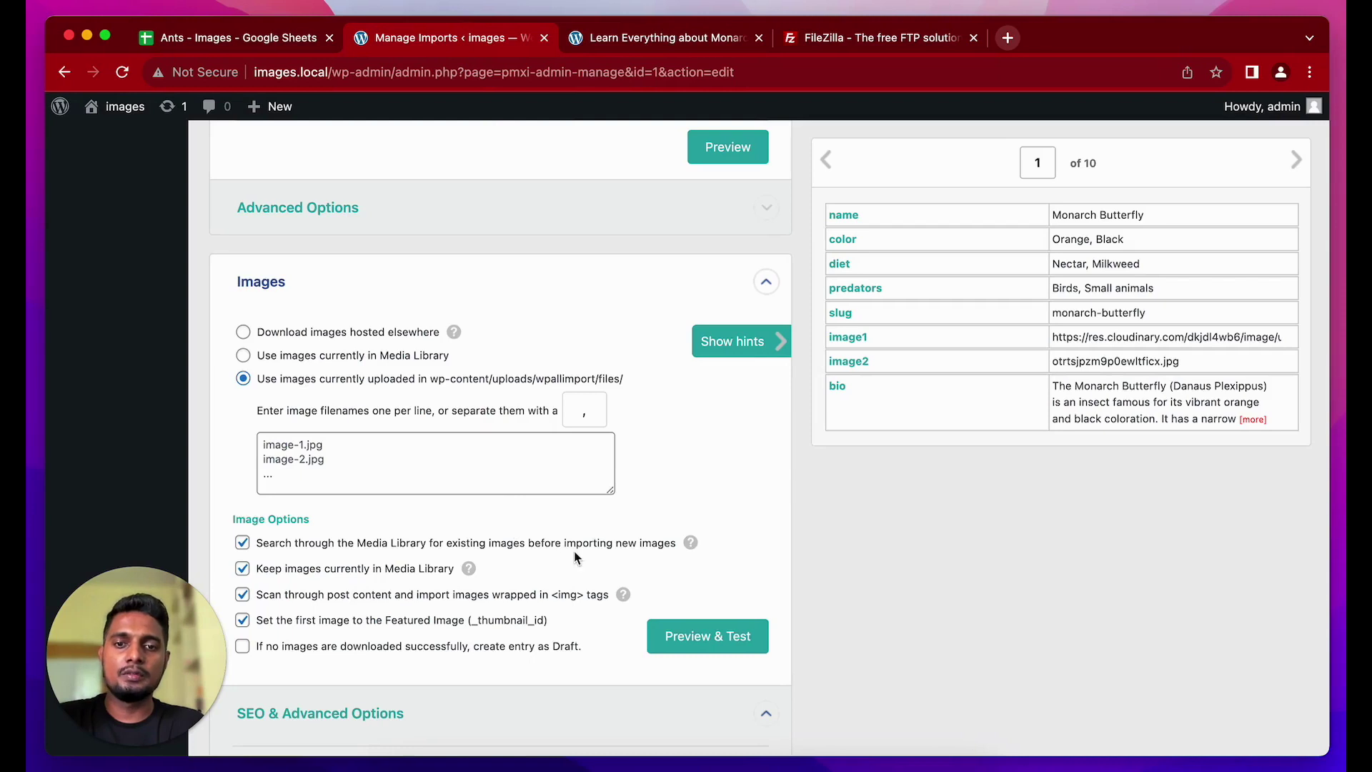
scroll(575, 557, down, 3)
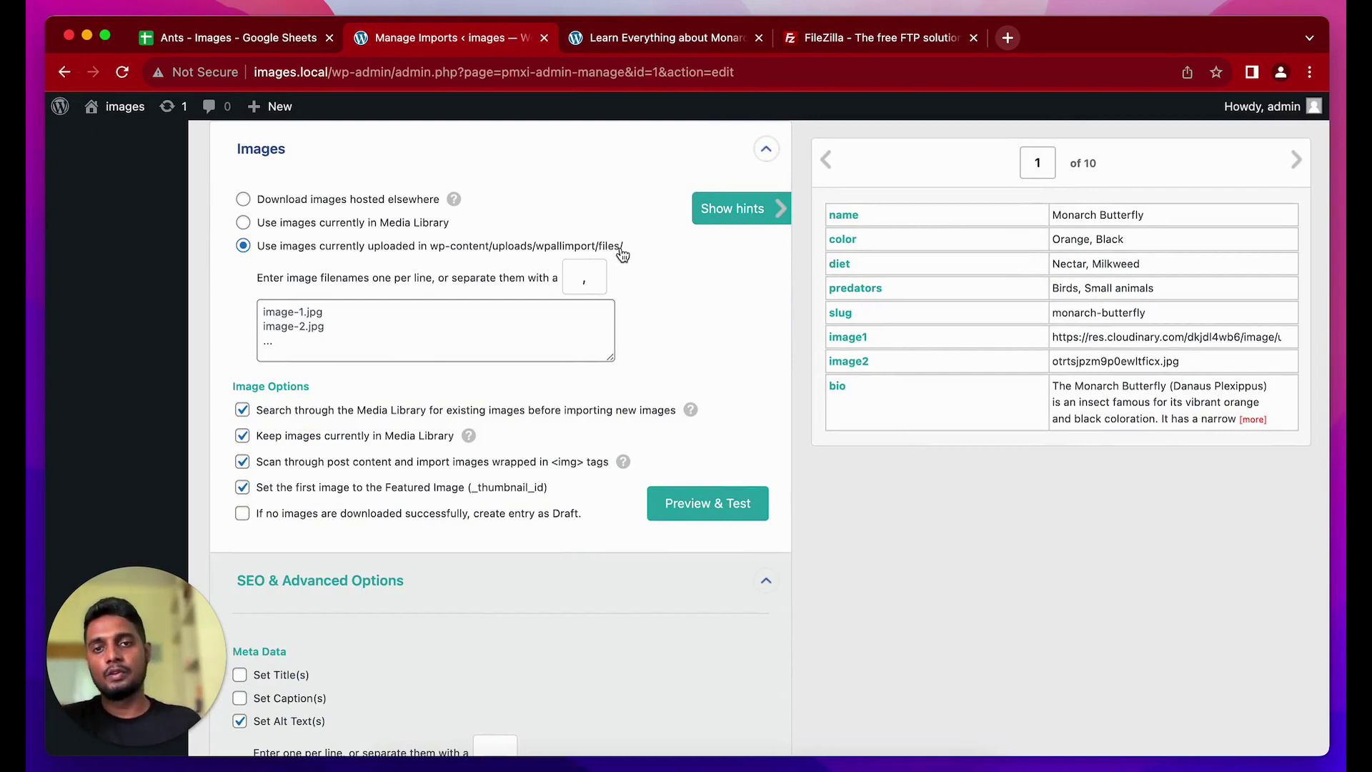
scroll(623, 255, up, 1)
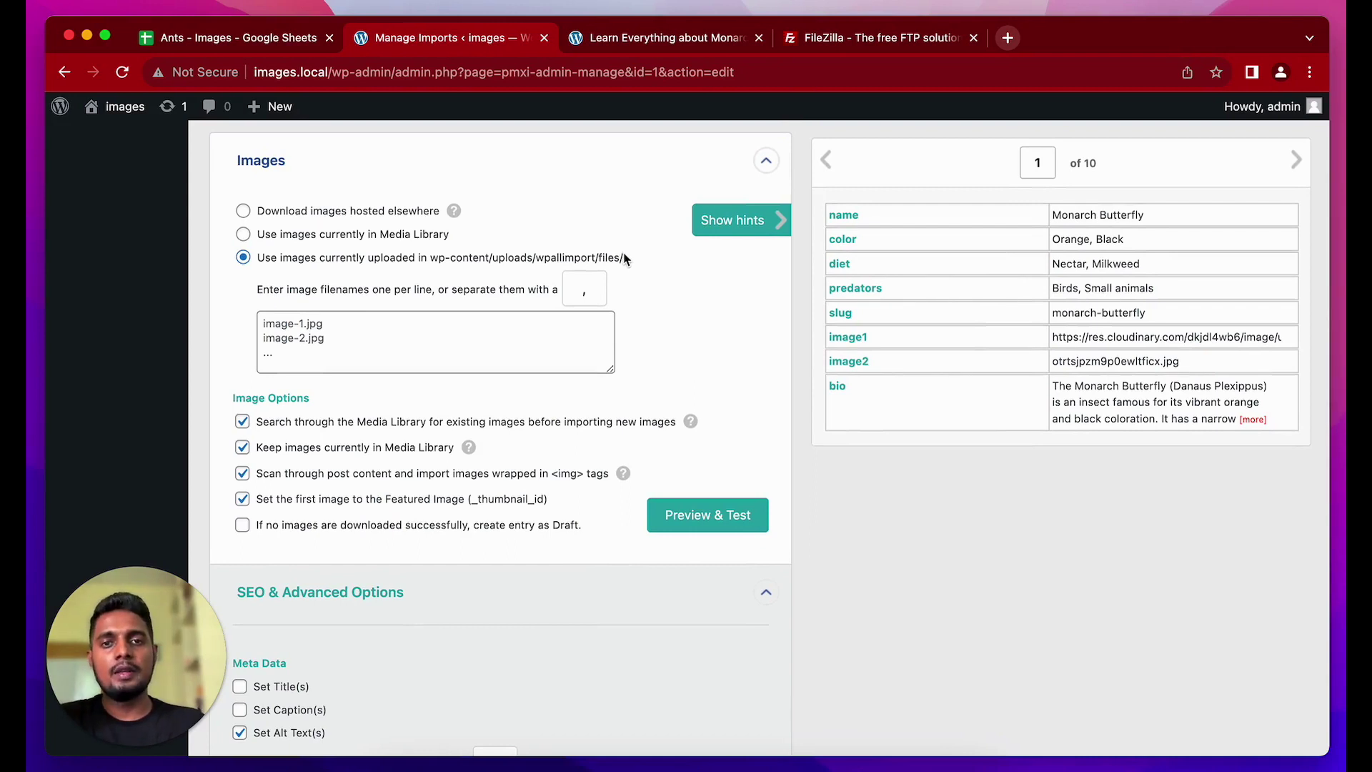
drag(625, 259, 432, 266)
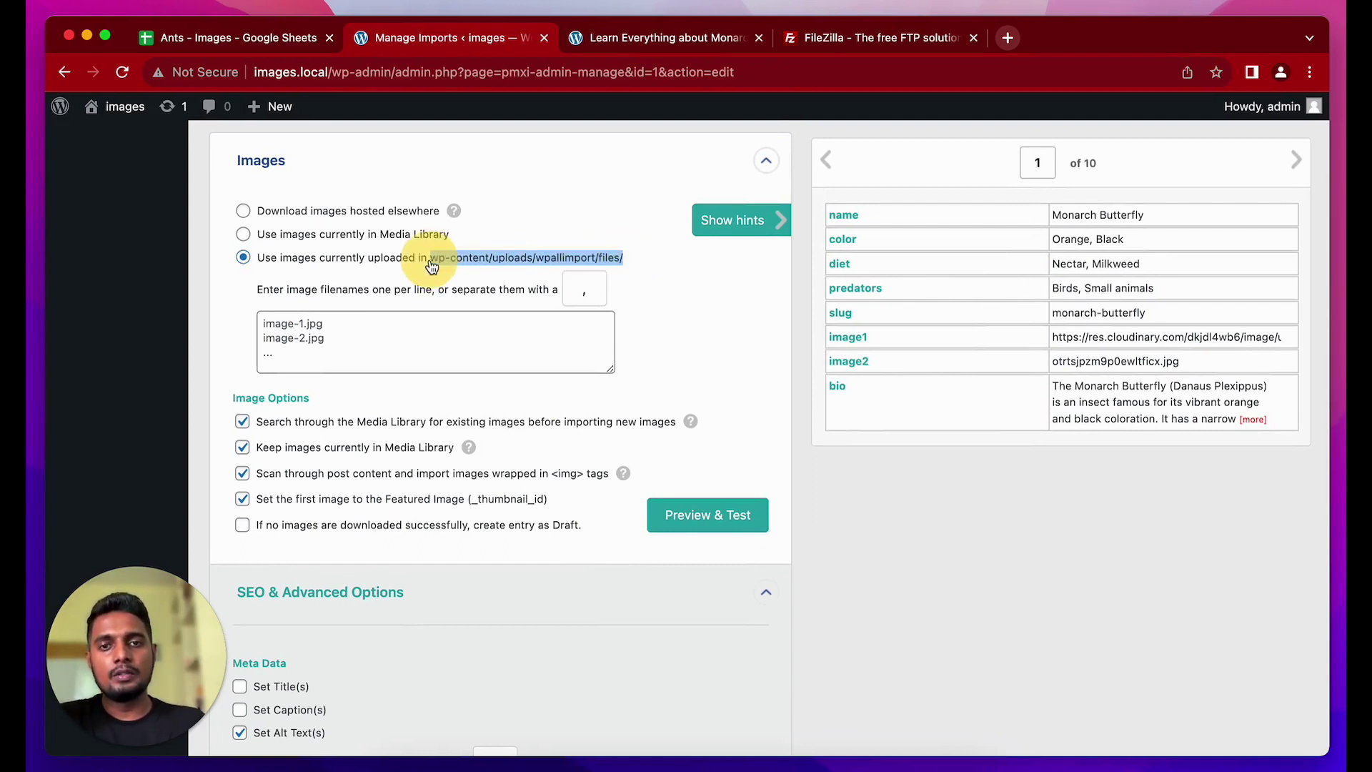
scroll(539, 265, up, 5)
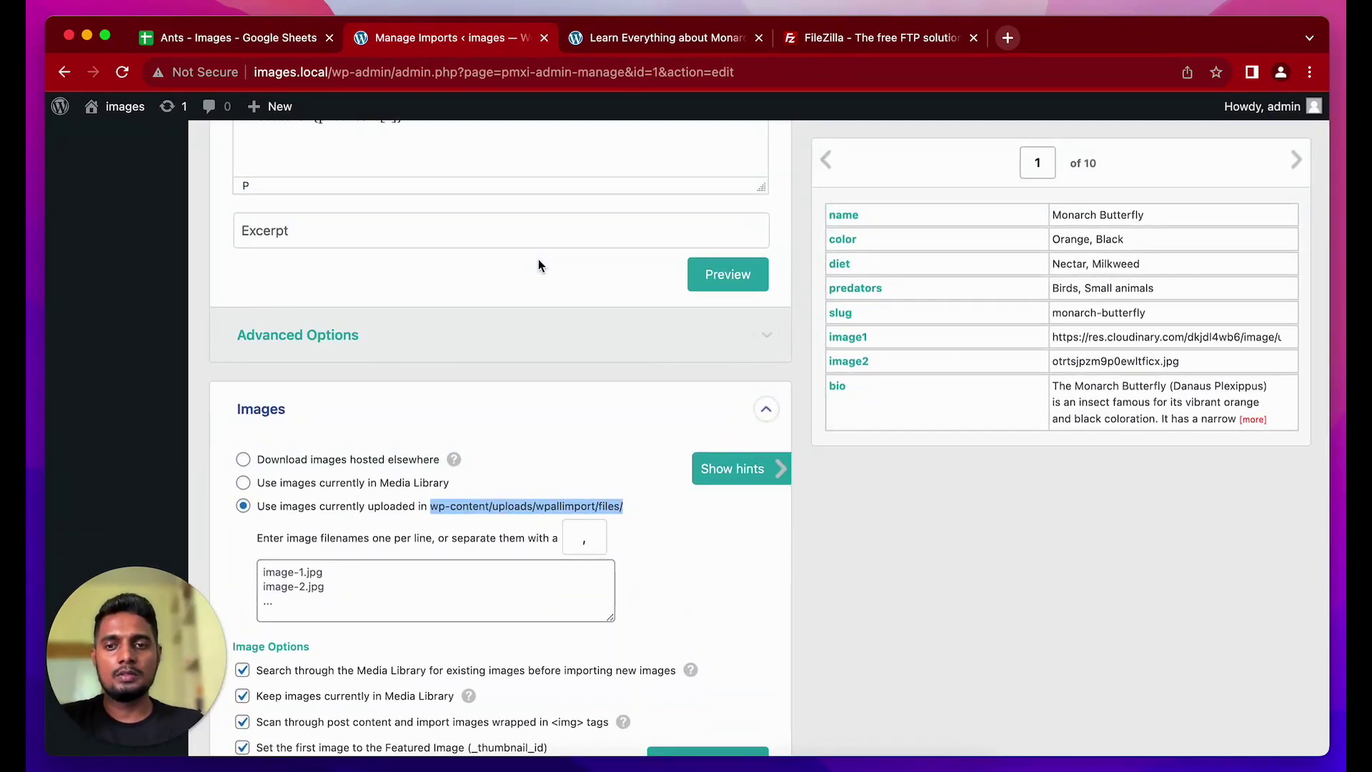
scroll(538, 264, up, 10)
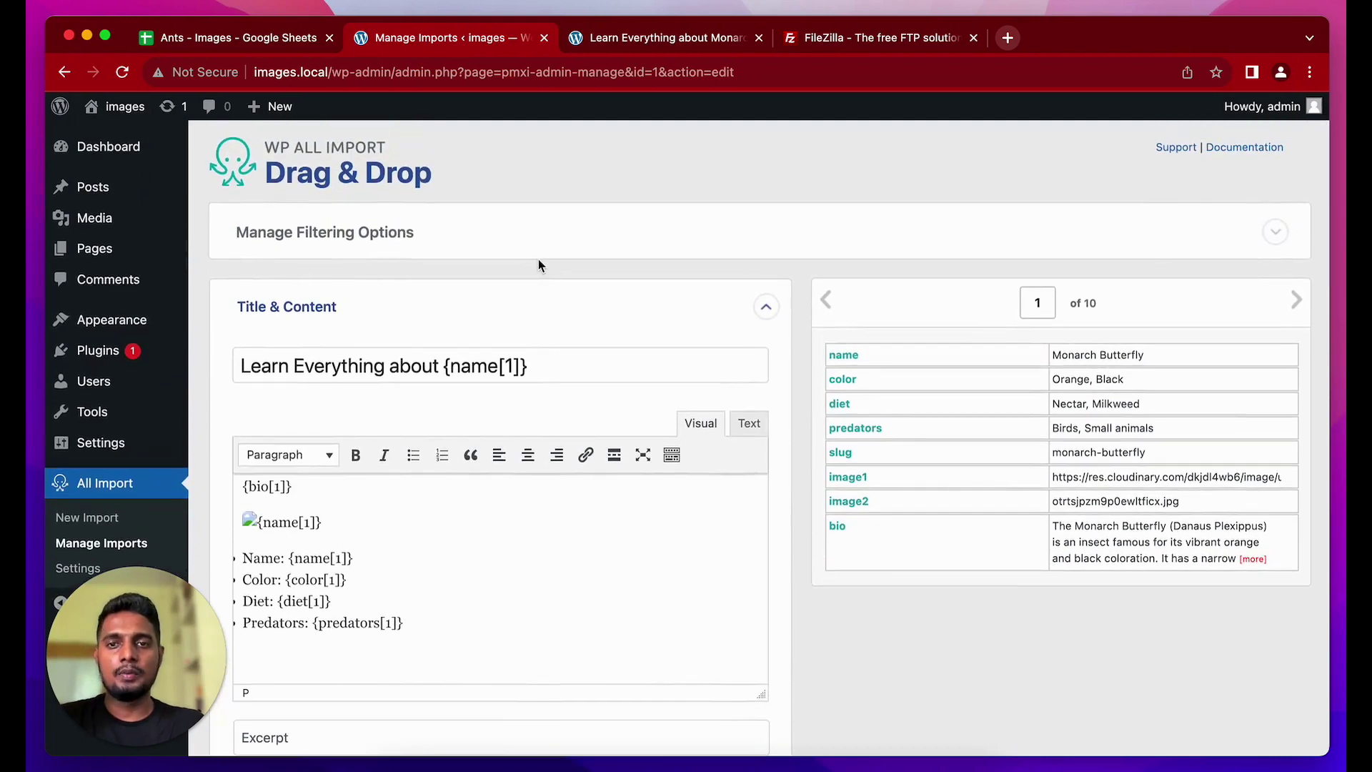